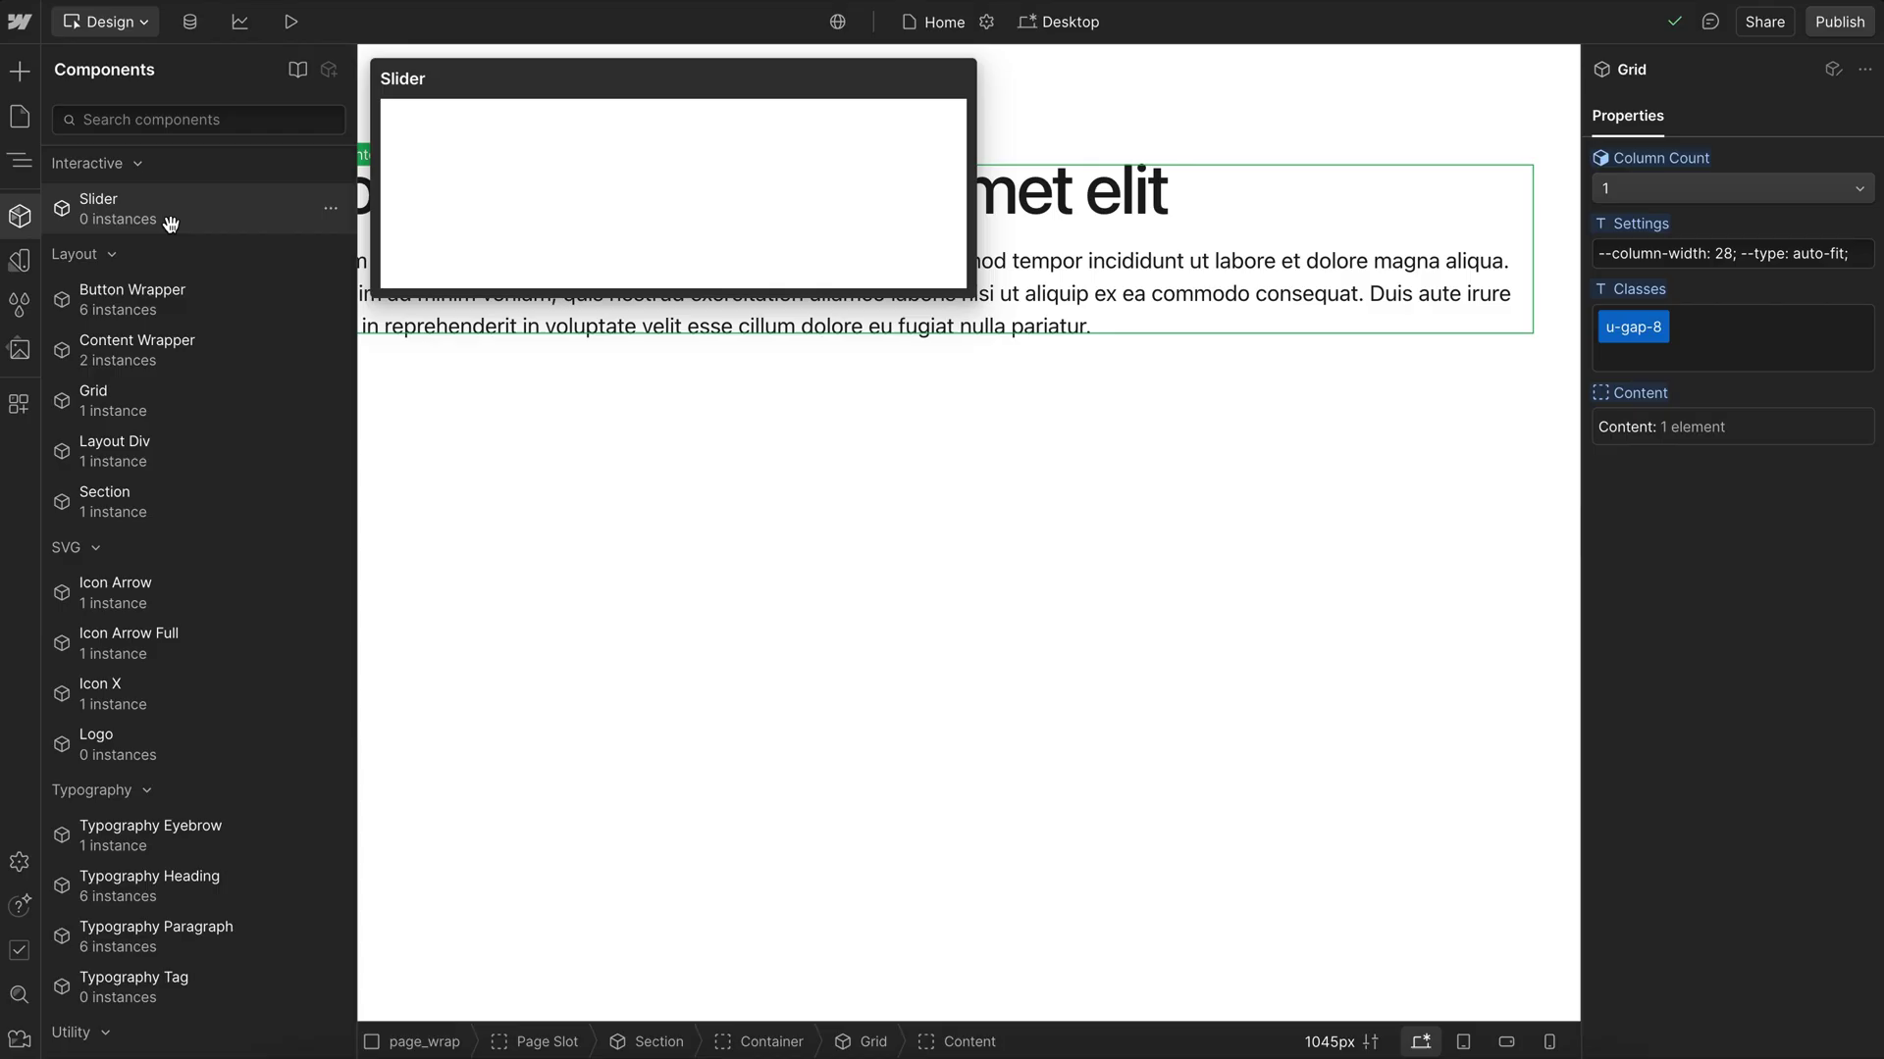
- With the Content block selected, search Quick Find for 'slider'
{"action": "left_click", "coordinate": [30, 167]}
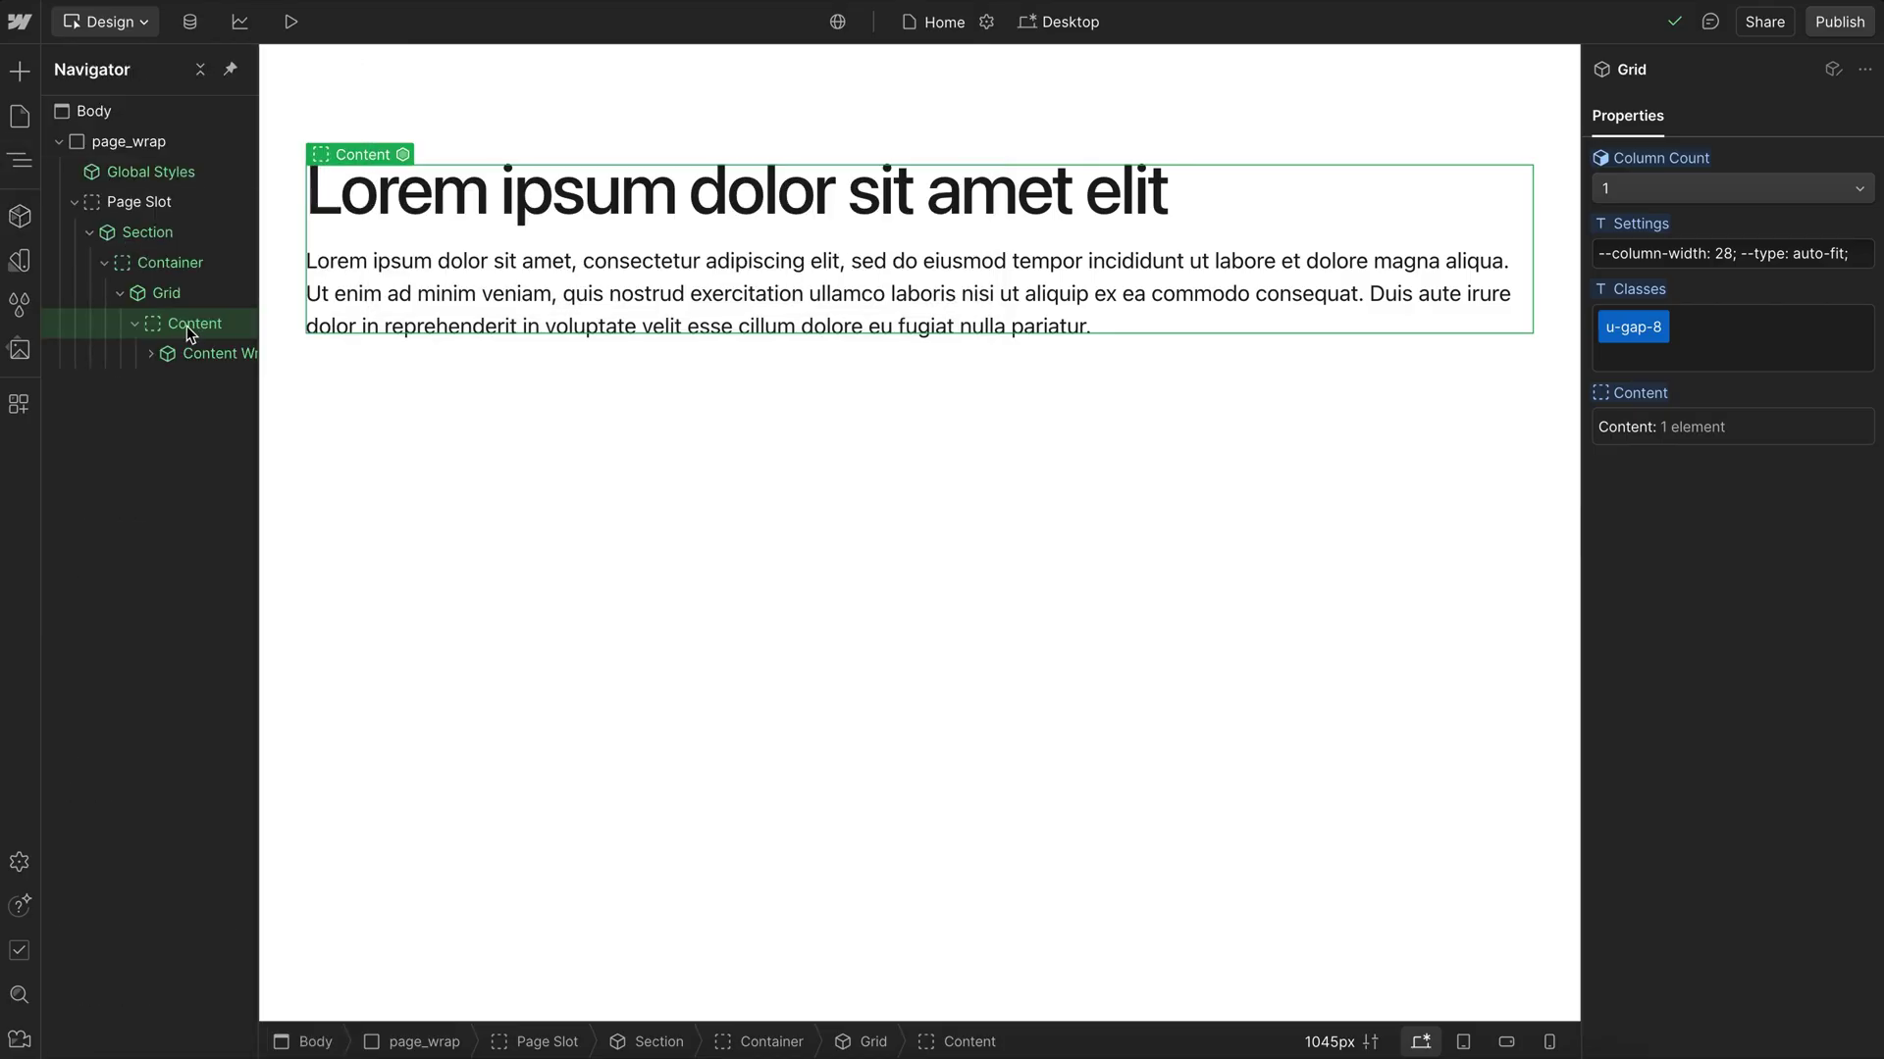
{"action": "key", "text": "ctrl+e"}
{"action": "type", "text": "sl"}
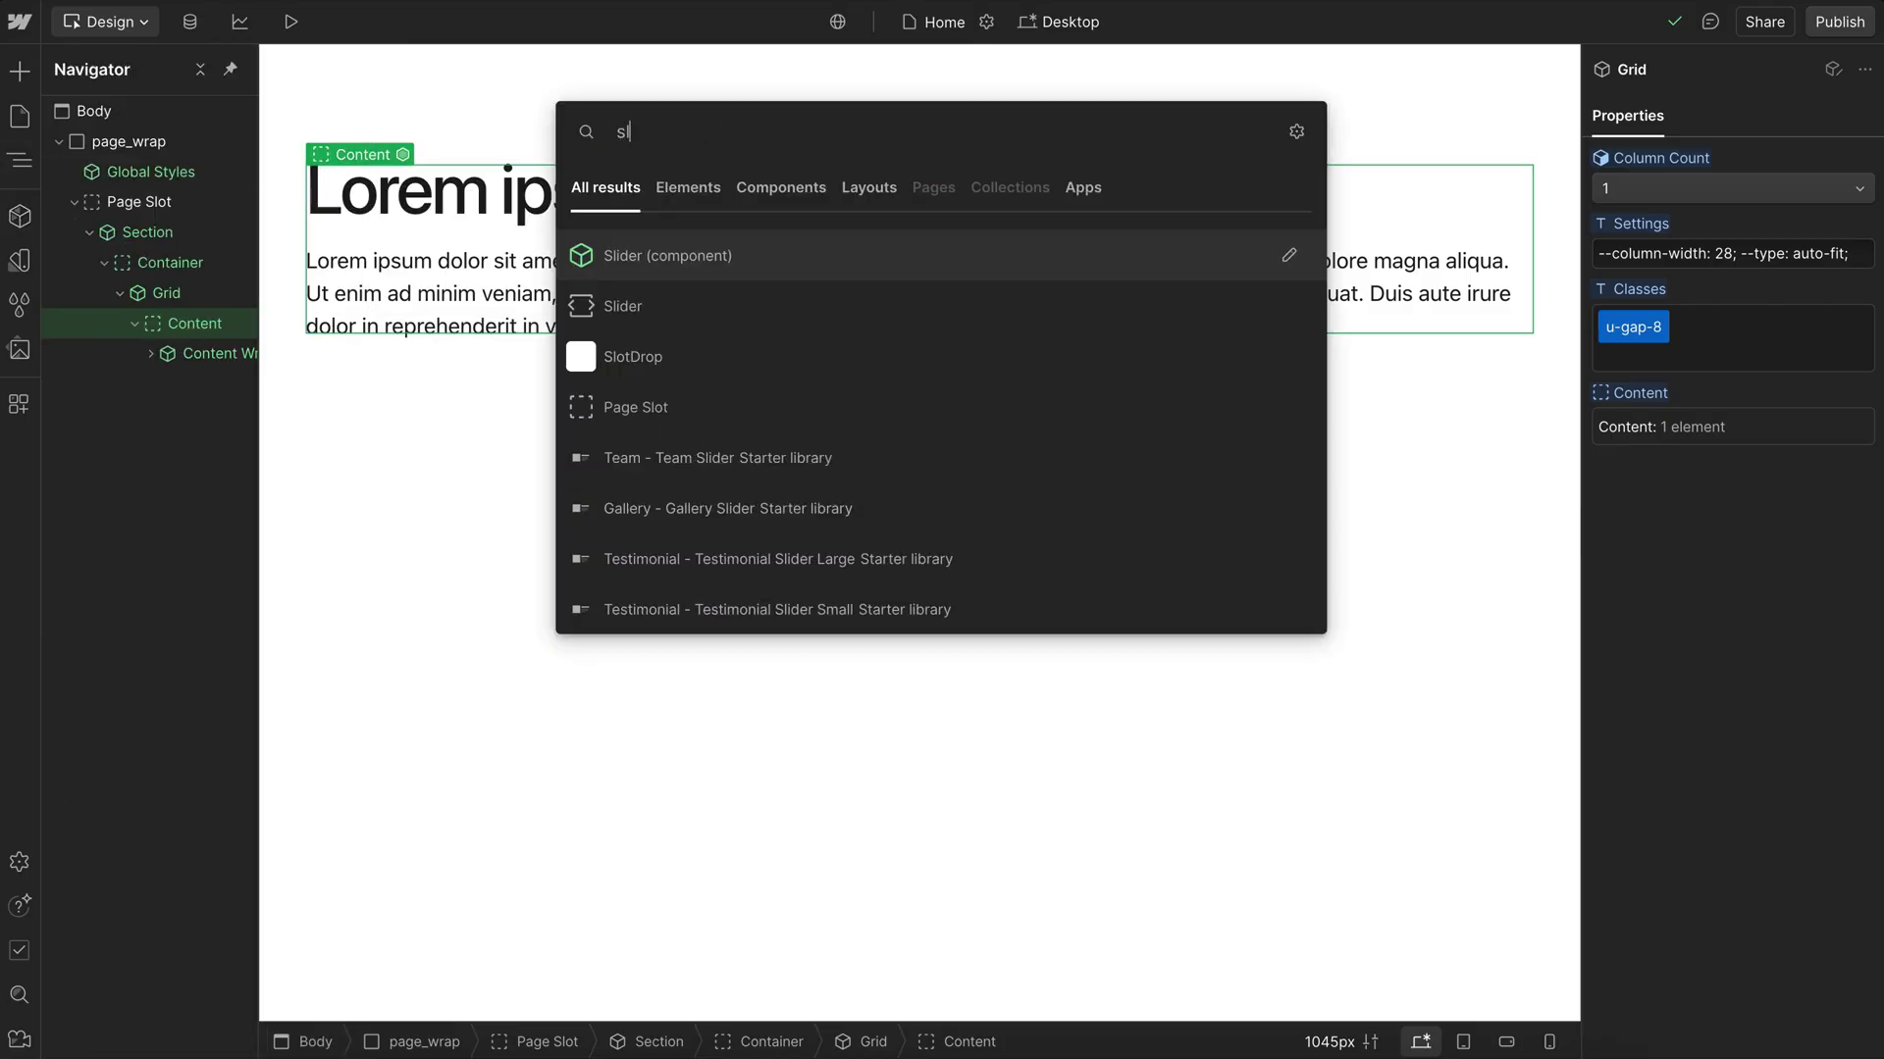
{"action": "type", "text": "ider"}
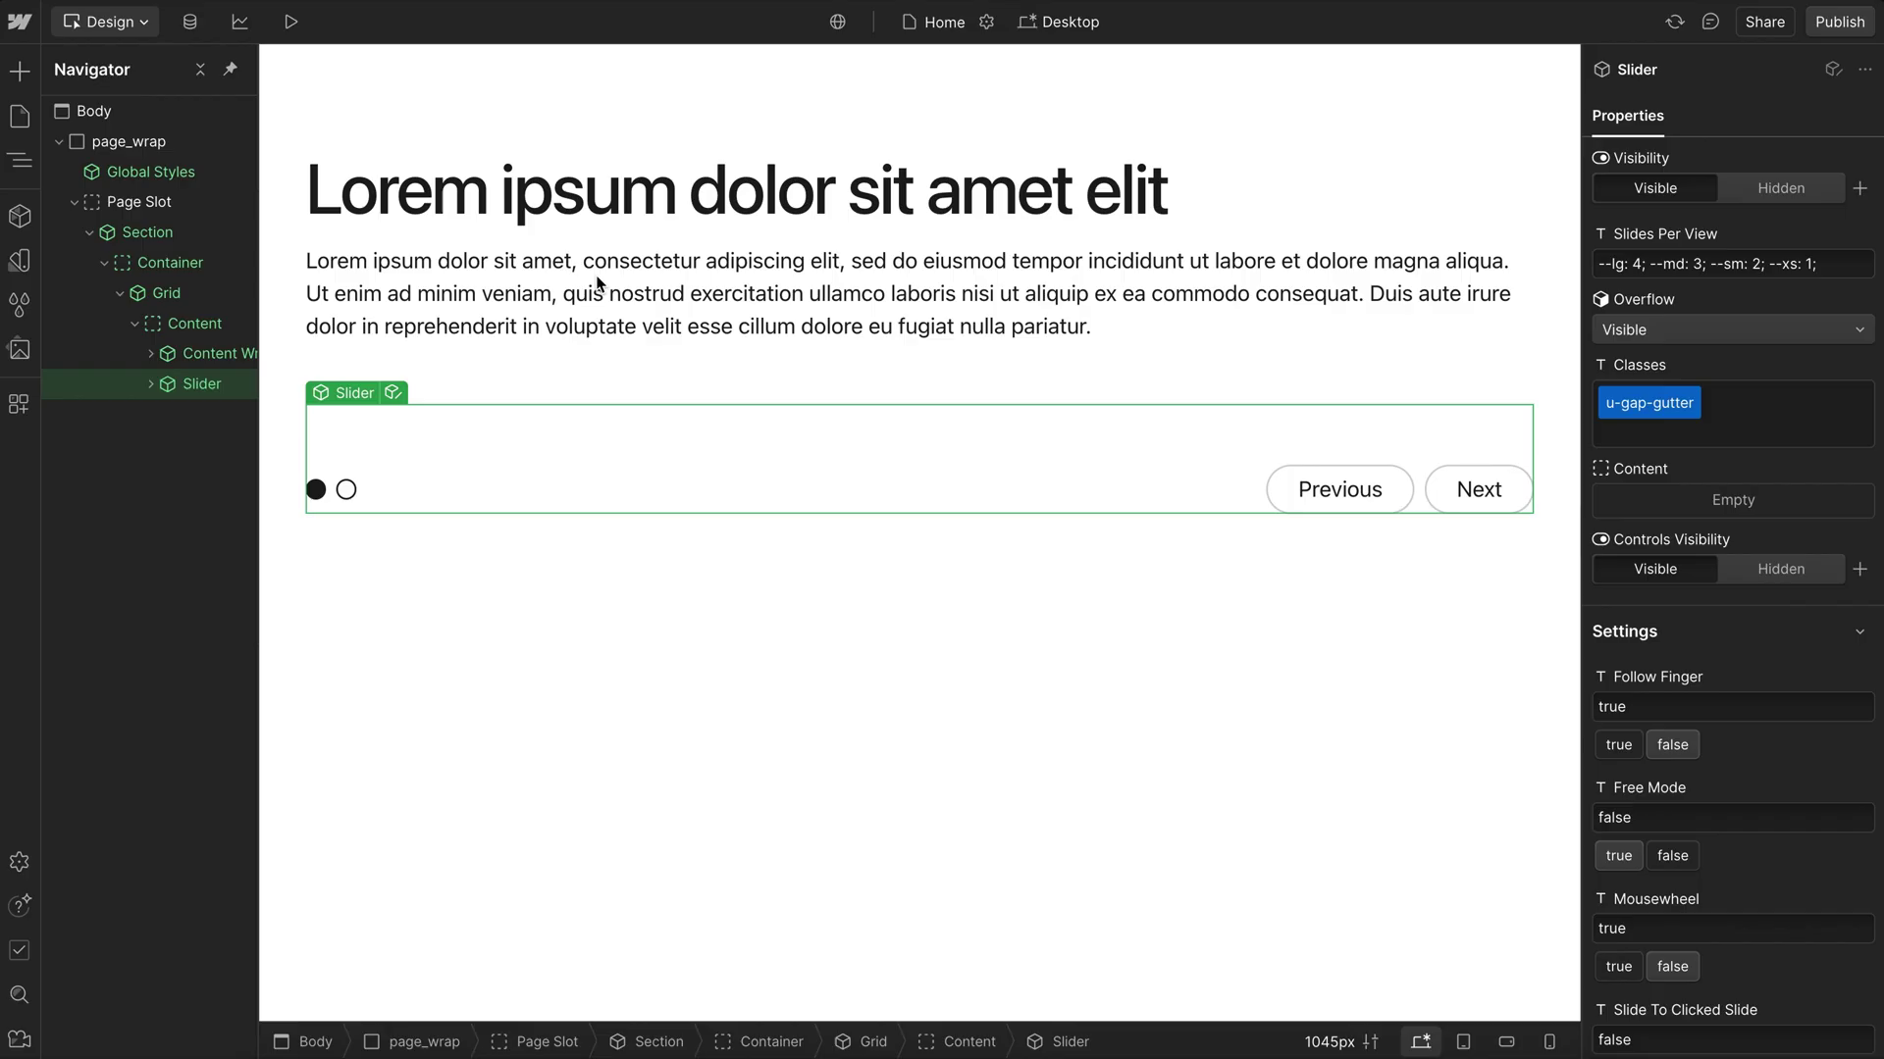
- Insert the Slider component into Content and select its Content slot
{"action": "left_click", "coordinate": [593, 271]}
{"action": "left_click", "coordinate": [149, 384]}
{"action": "left_click", "coordinate": [188, 414]}
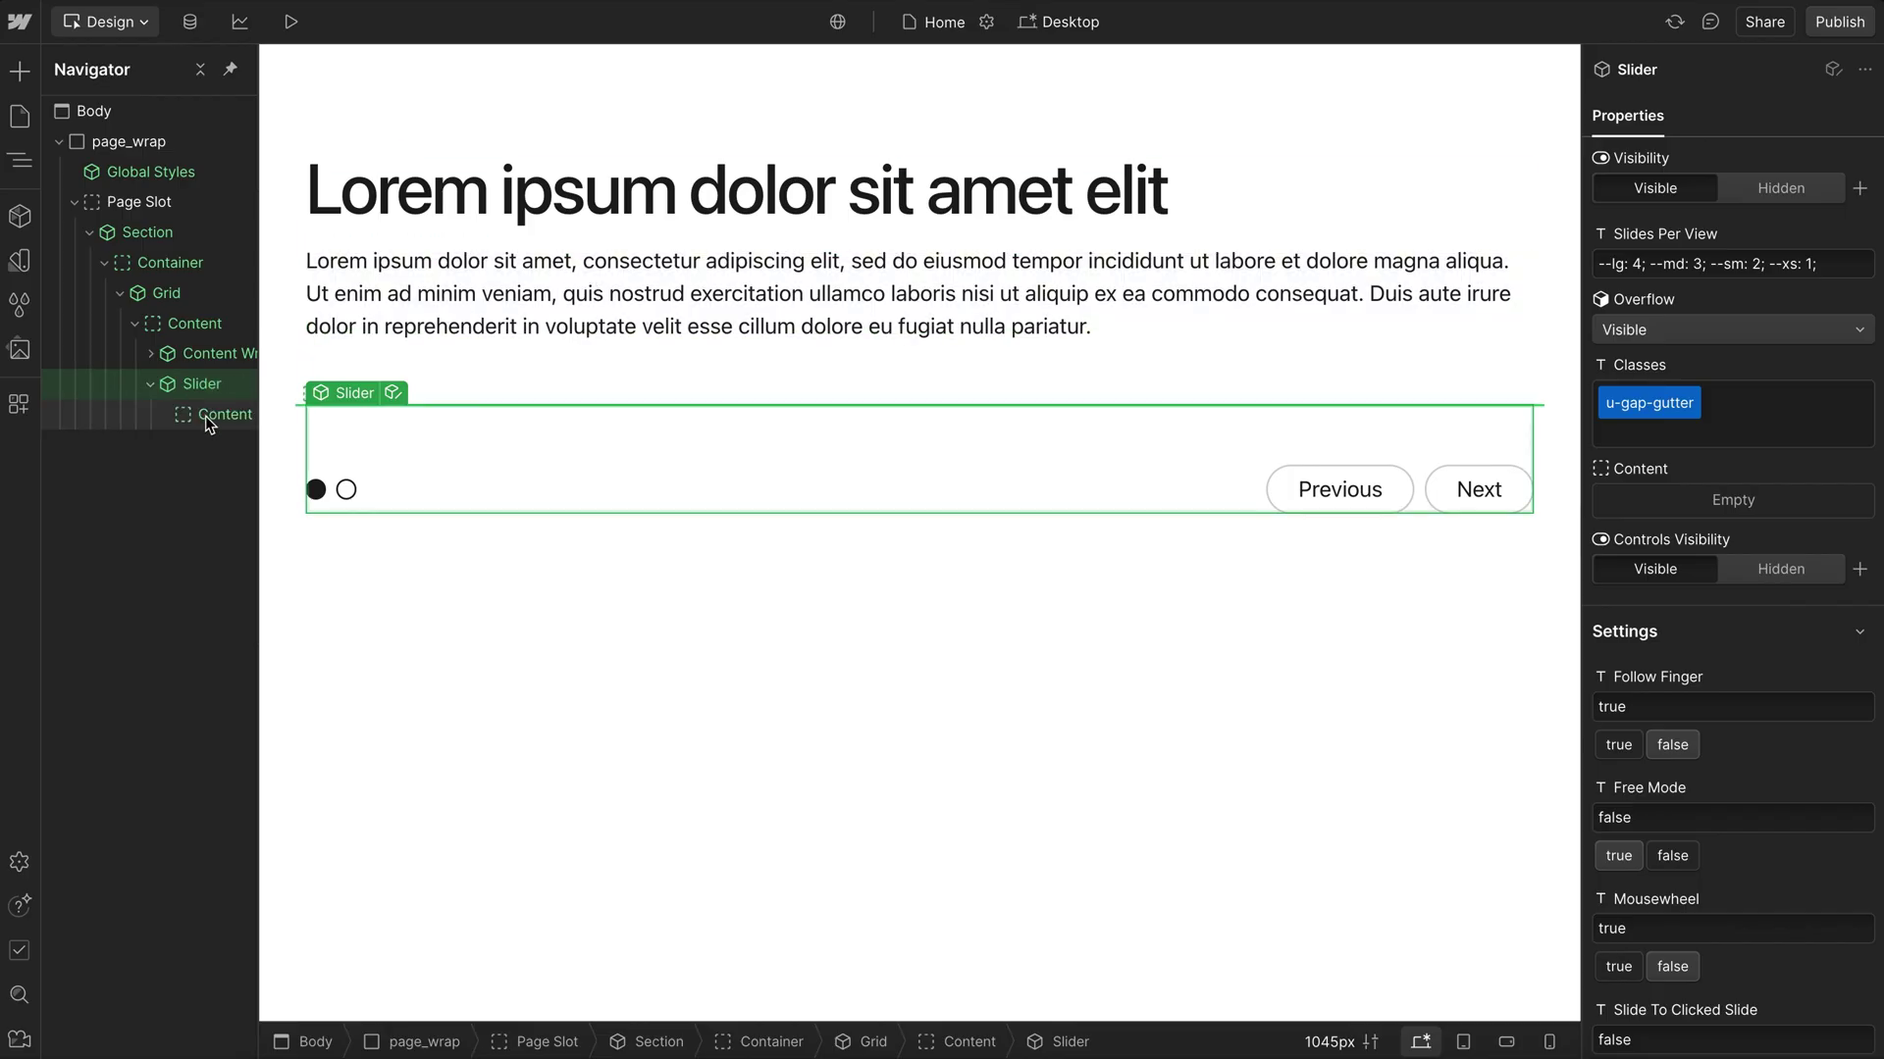
- Add a Card Primary card to the slot, duplicate it to five cards, and open it for editing
{"action": "key", "text": "ctrl+e"}
{"action": "type", "text": "card"}
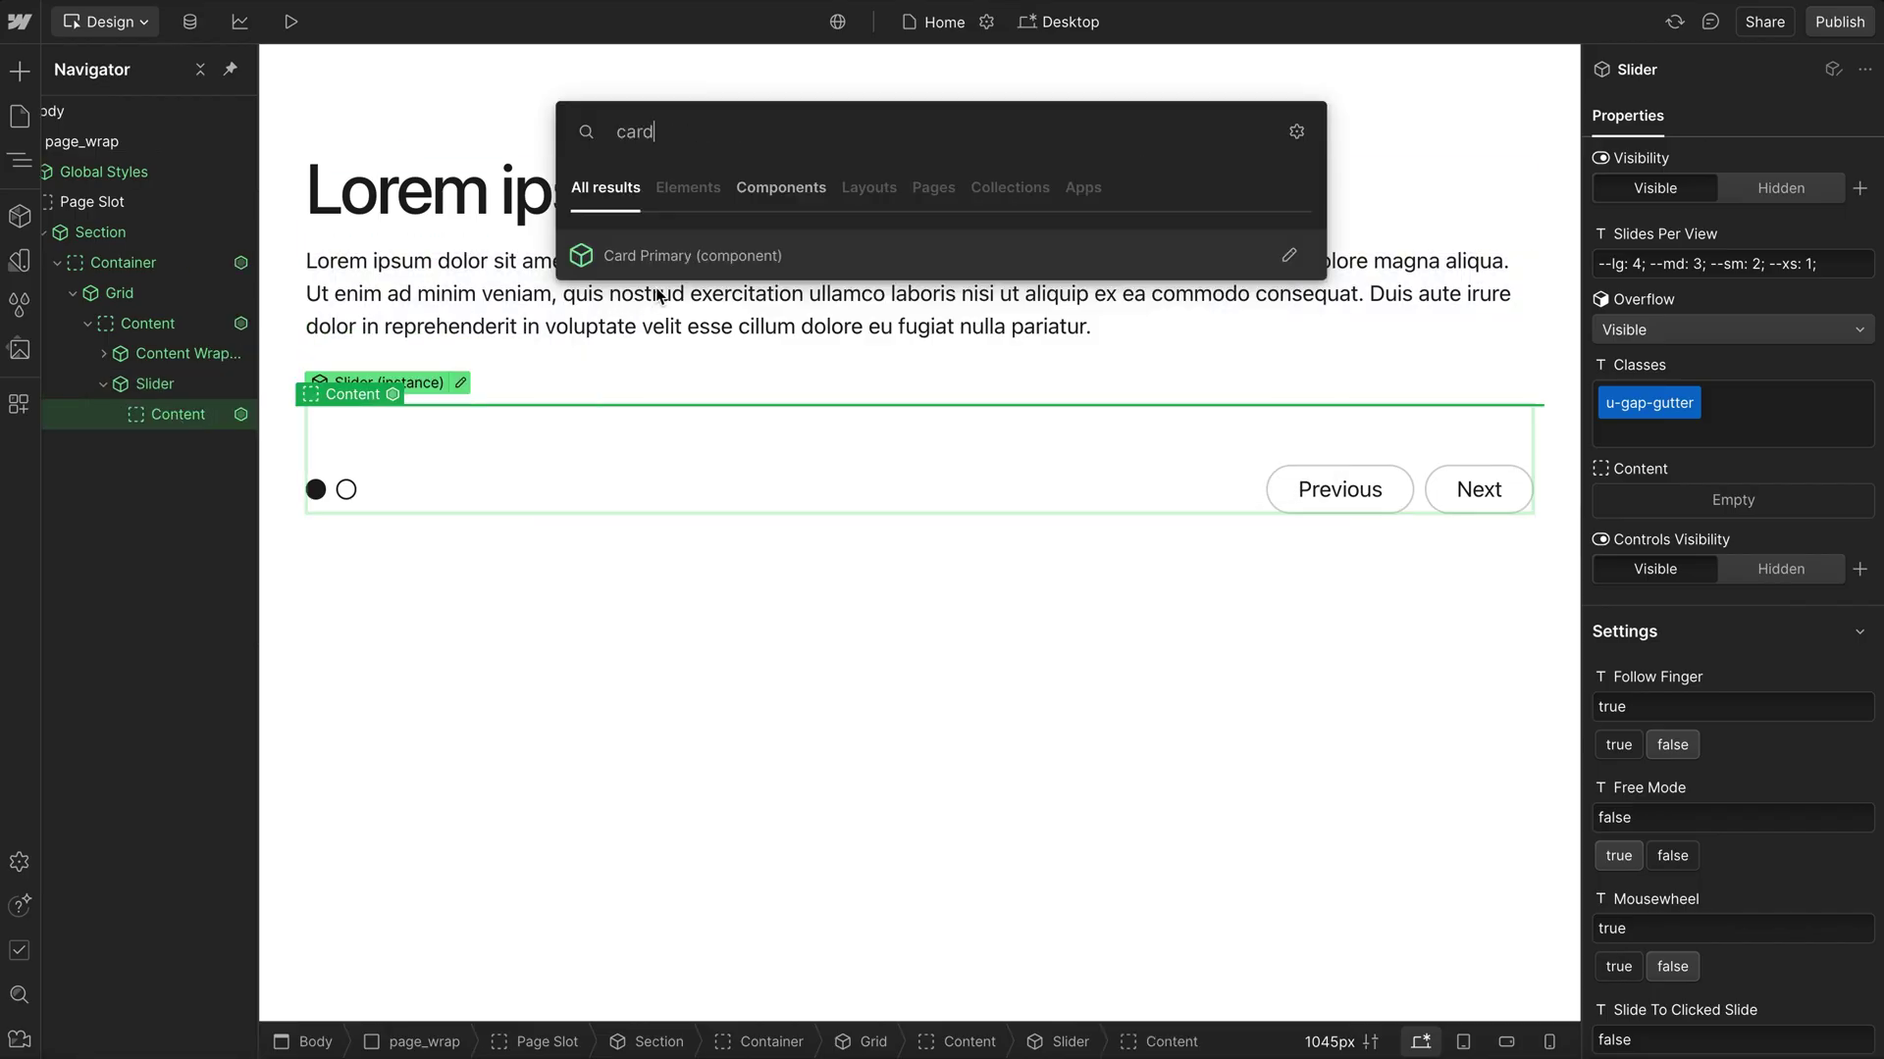
{"action": "left_click", "coordinate": [652, 255]}
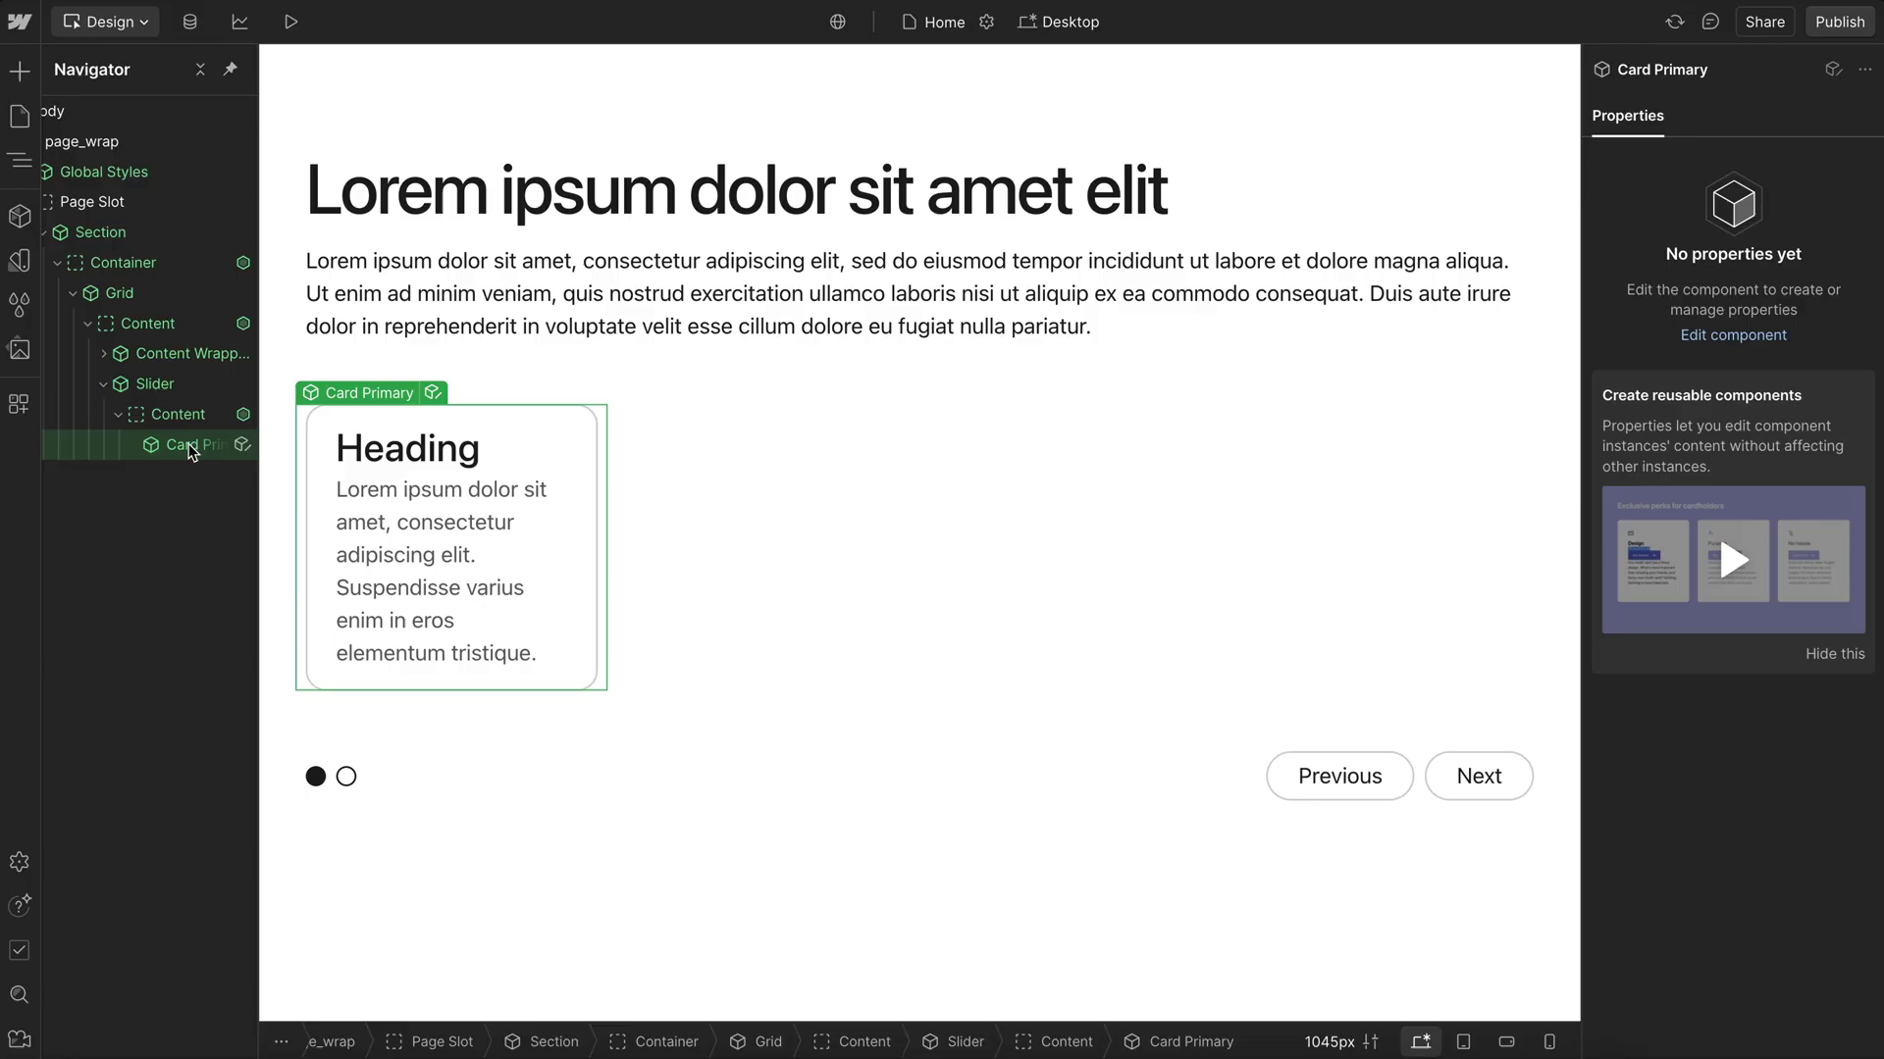
{"action": "key", "text": "ctrl+d"}
{"action": "key", "text": "ctrl+d"}
{"action": "key", "text": "ctrl+d"}
{"action": "key", "text": "ctrl+d"}
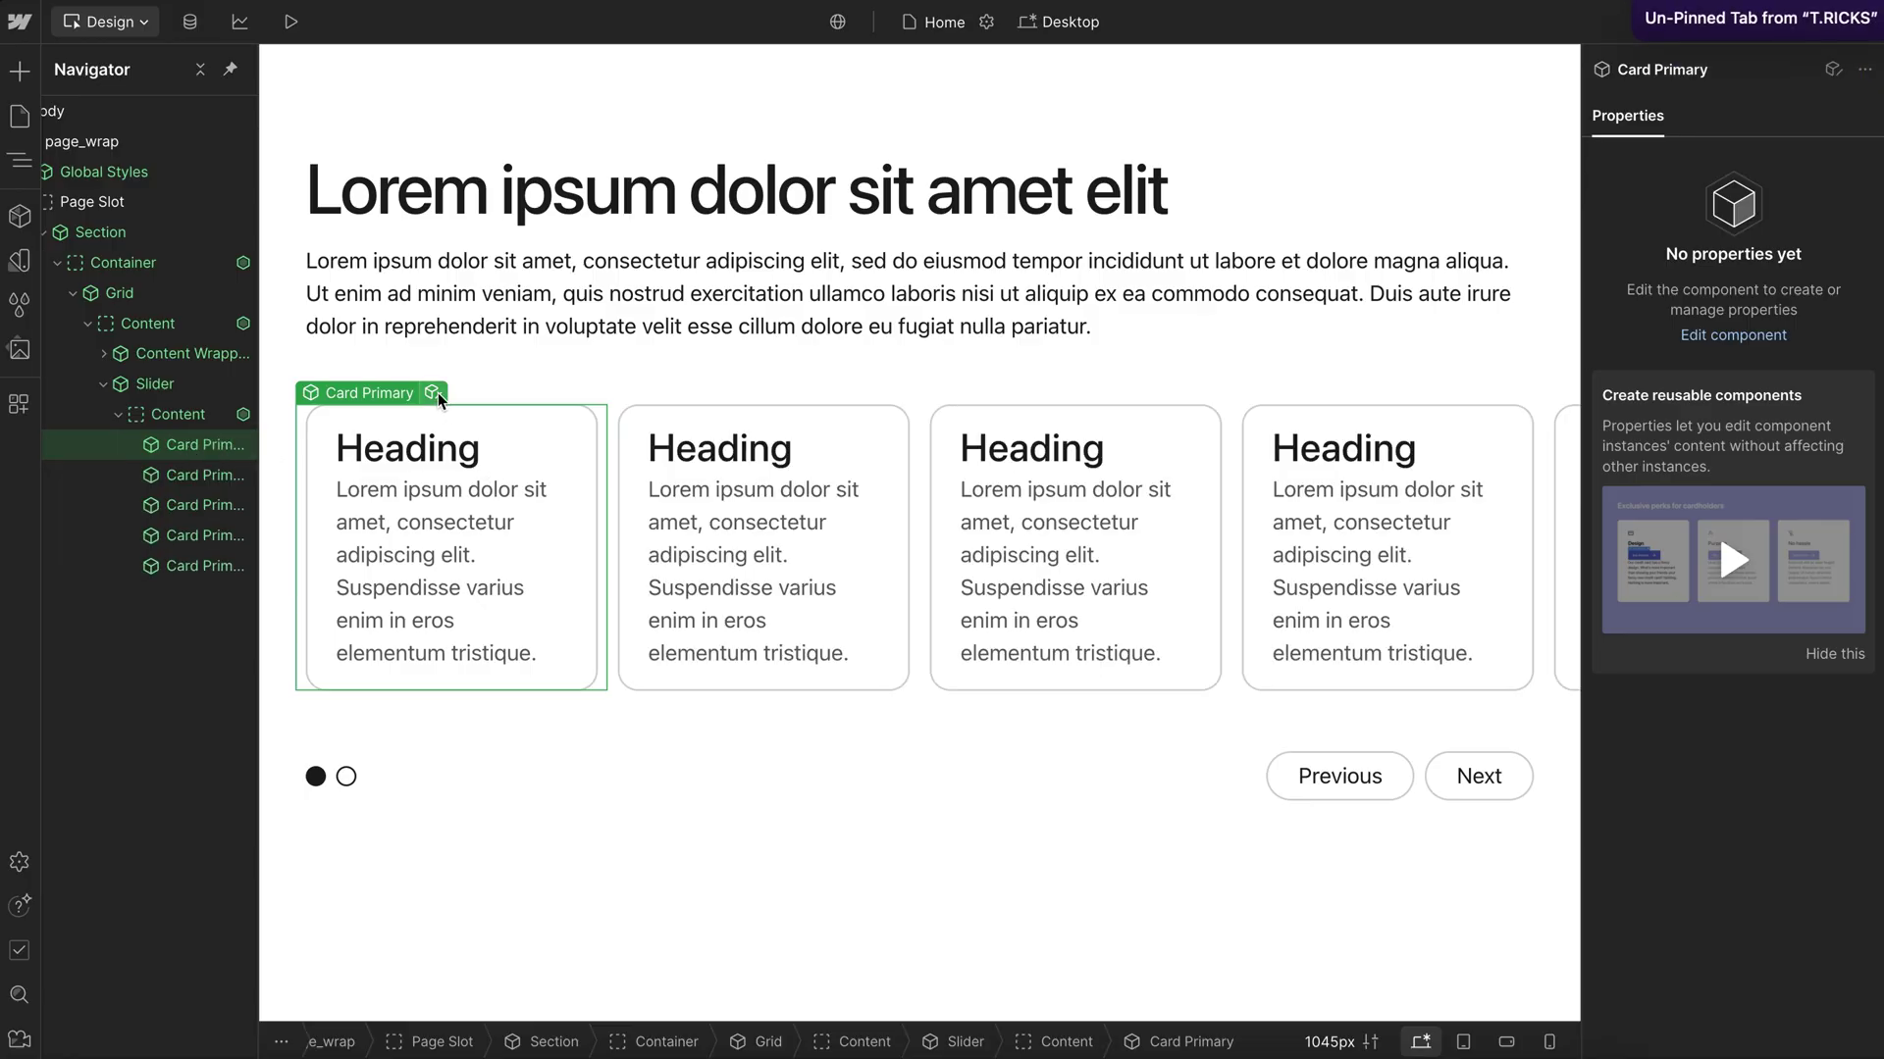
{"action": "key", "text": "Return"}
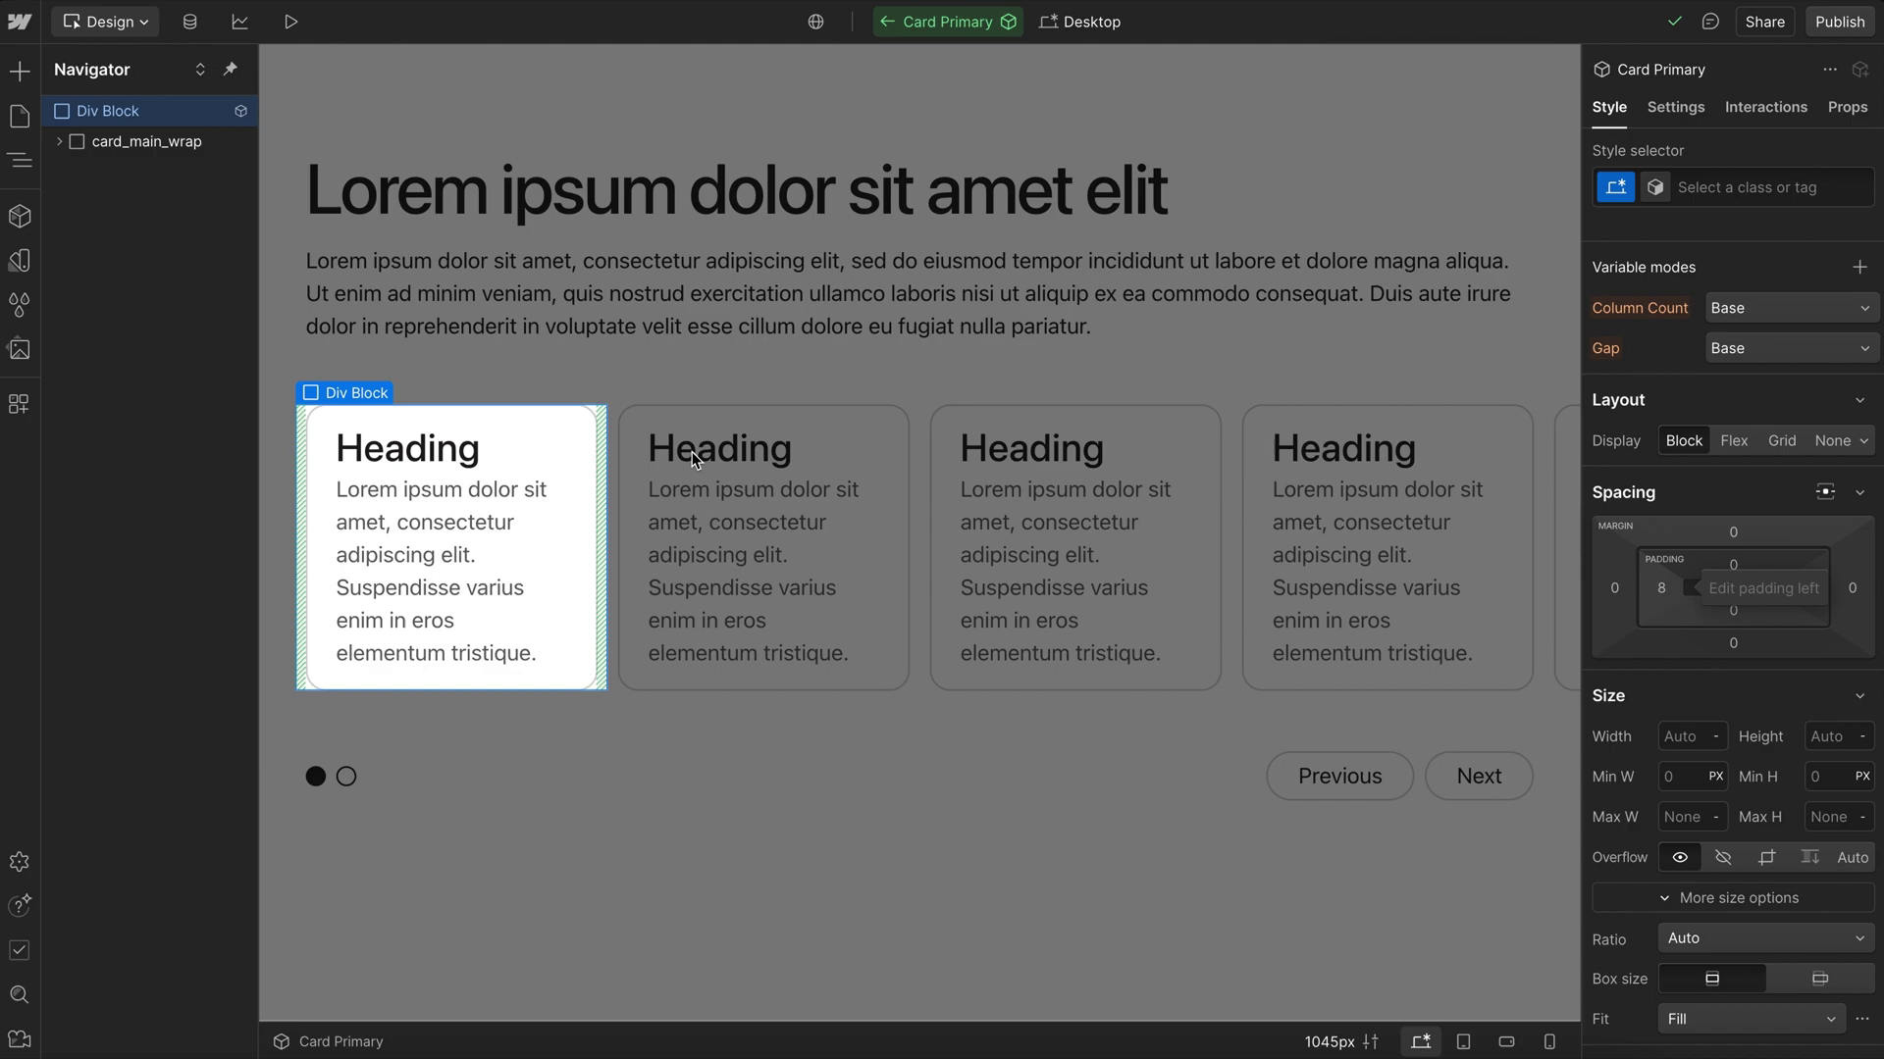
{"action": "left_click", "coordinate": [700, 336]}
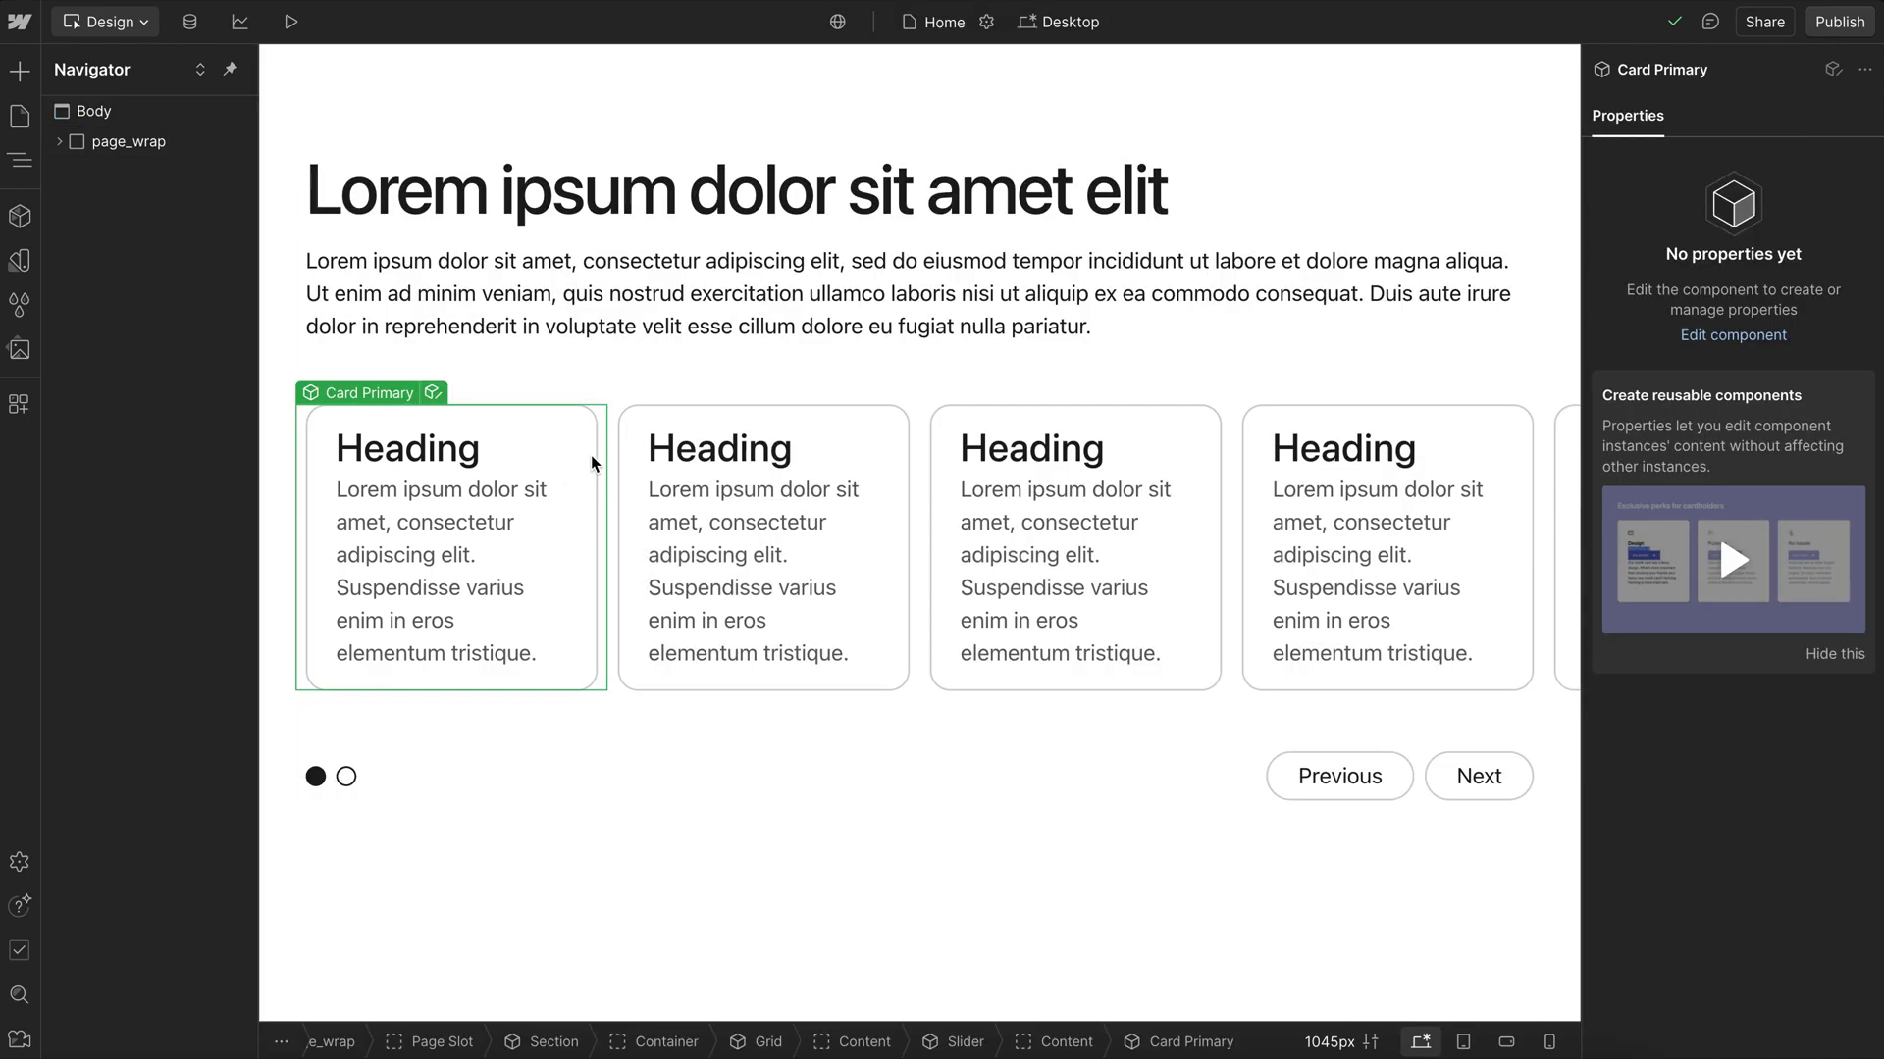
{"action": "left_click", "coordinate": [480, 451]}
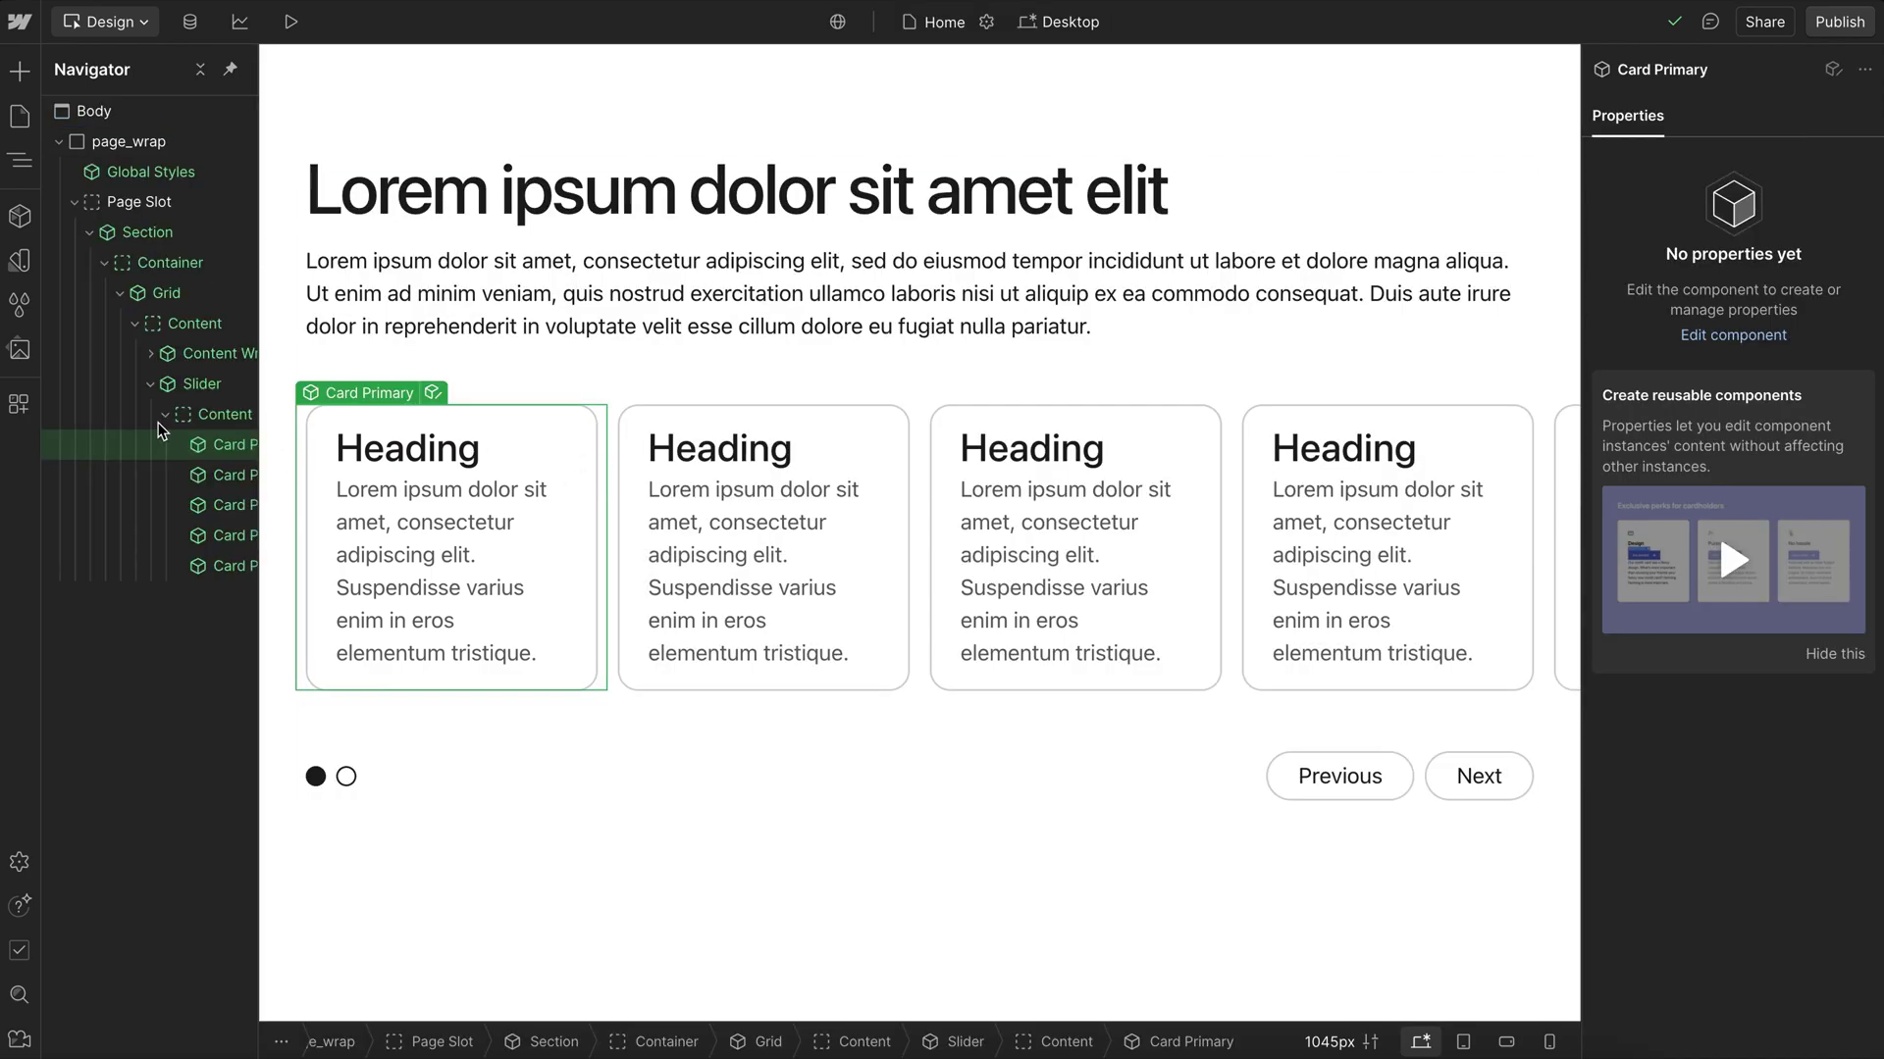
{"action": "left_click_drag", "start_coordinate": [199, 363], "coordinate": [200, 379]}
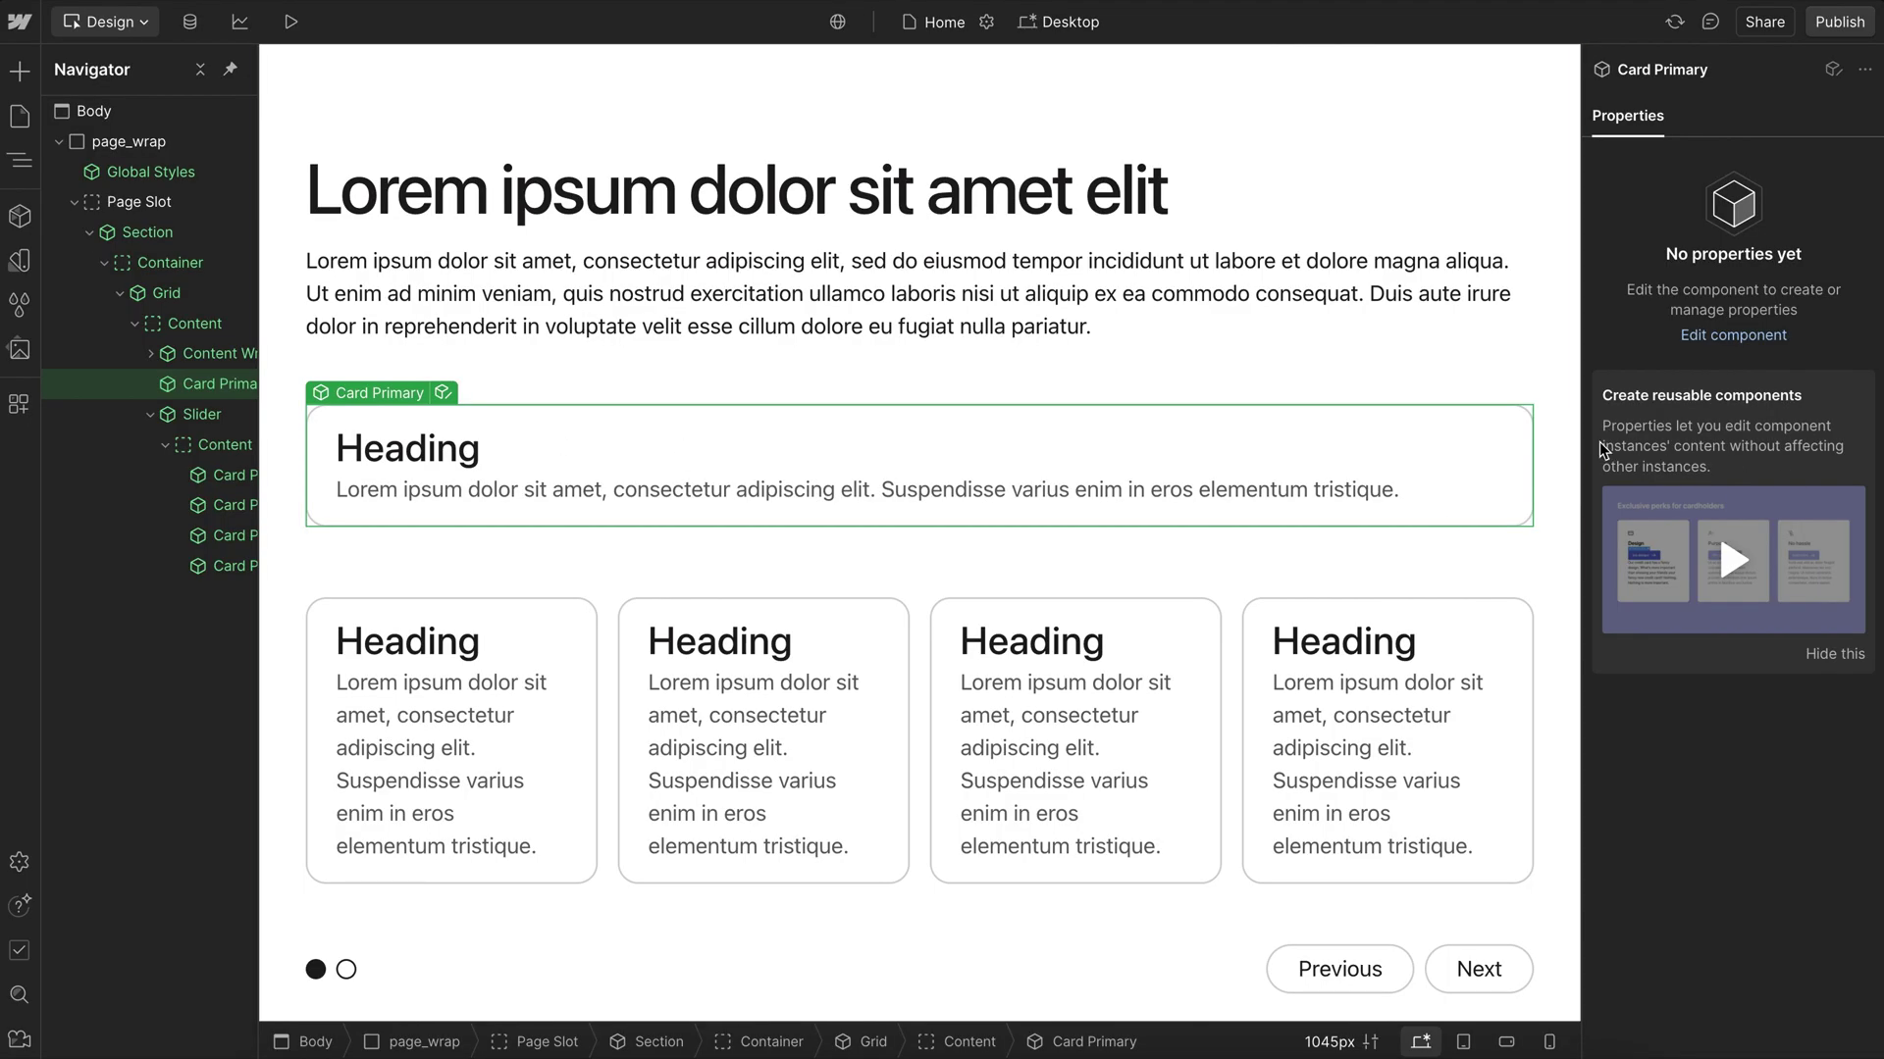
{"action": "left_click_drag", "start_coordinate": [320, 424], "coordinate": [468, 581]}
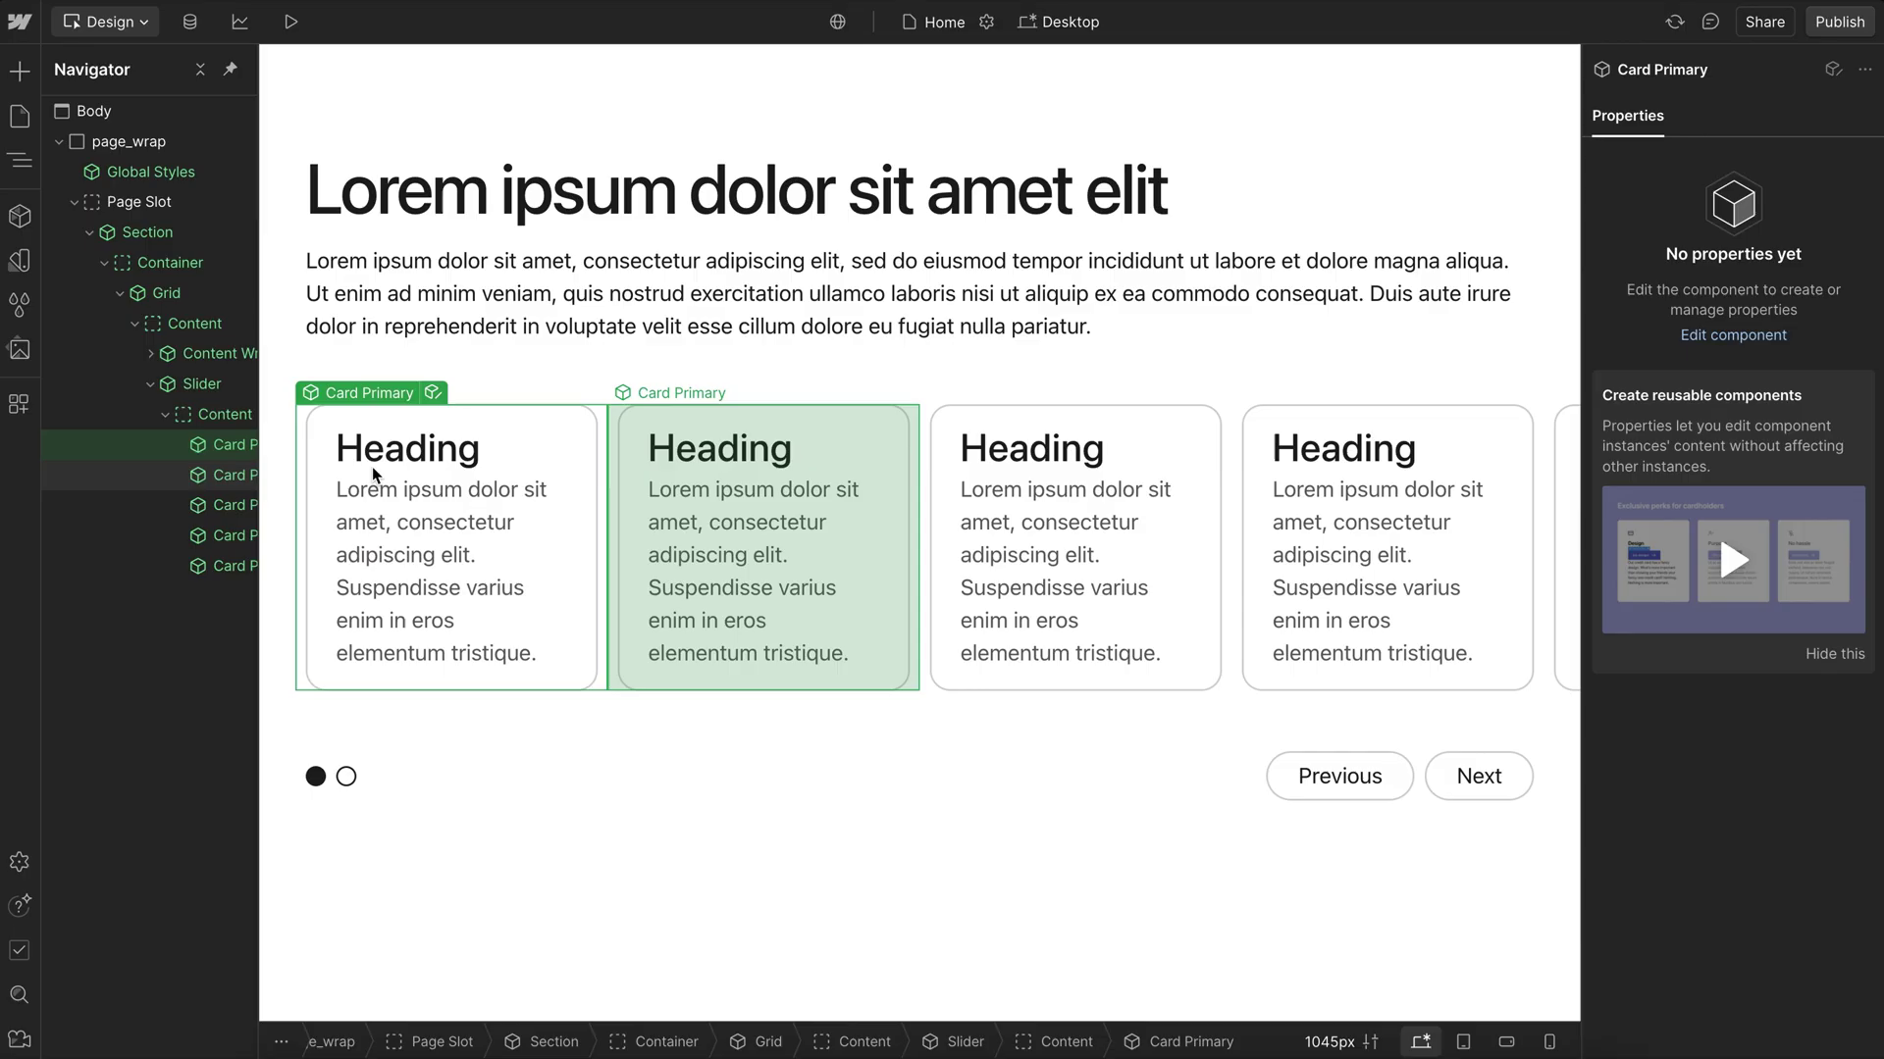
- Check the slider's Slides Per View at tablet, large mobile and mobile widths
{"action": "left_click", "coordinate": [167, 384]}
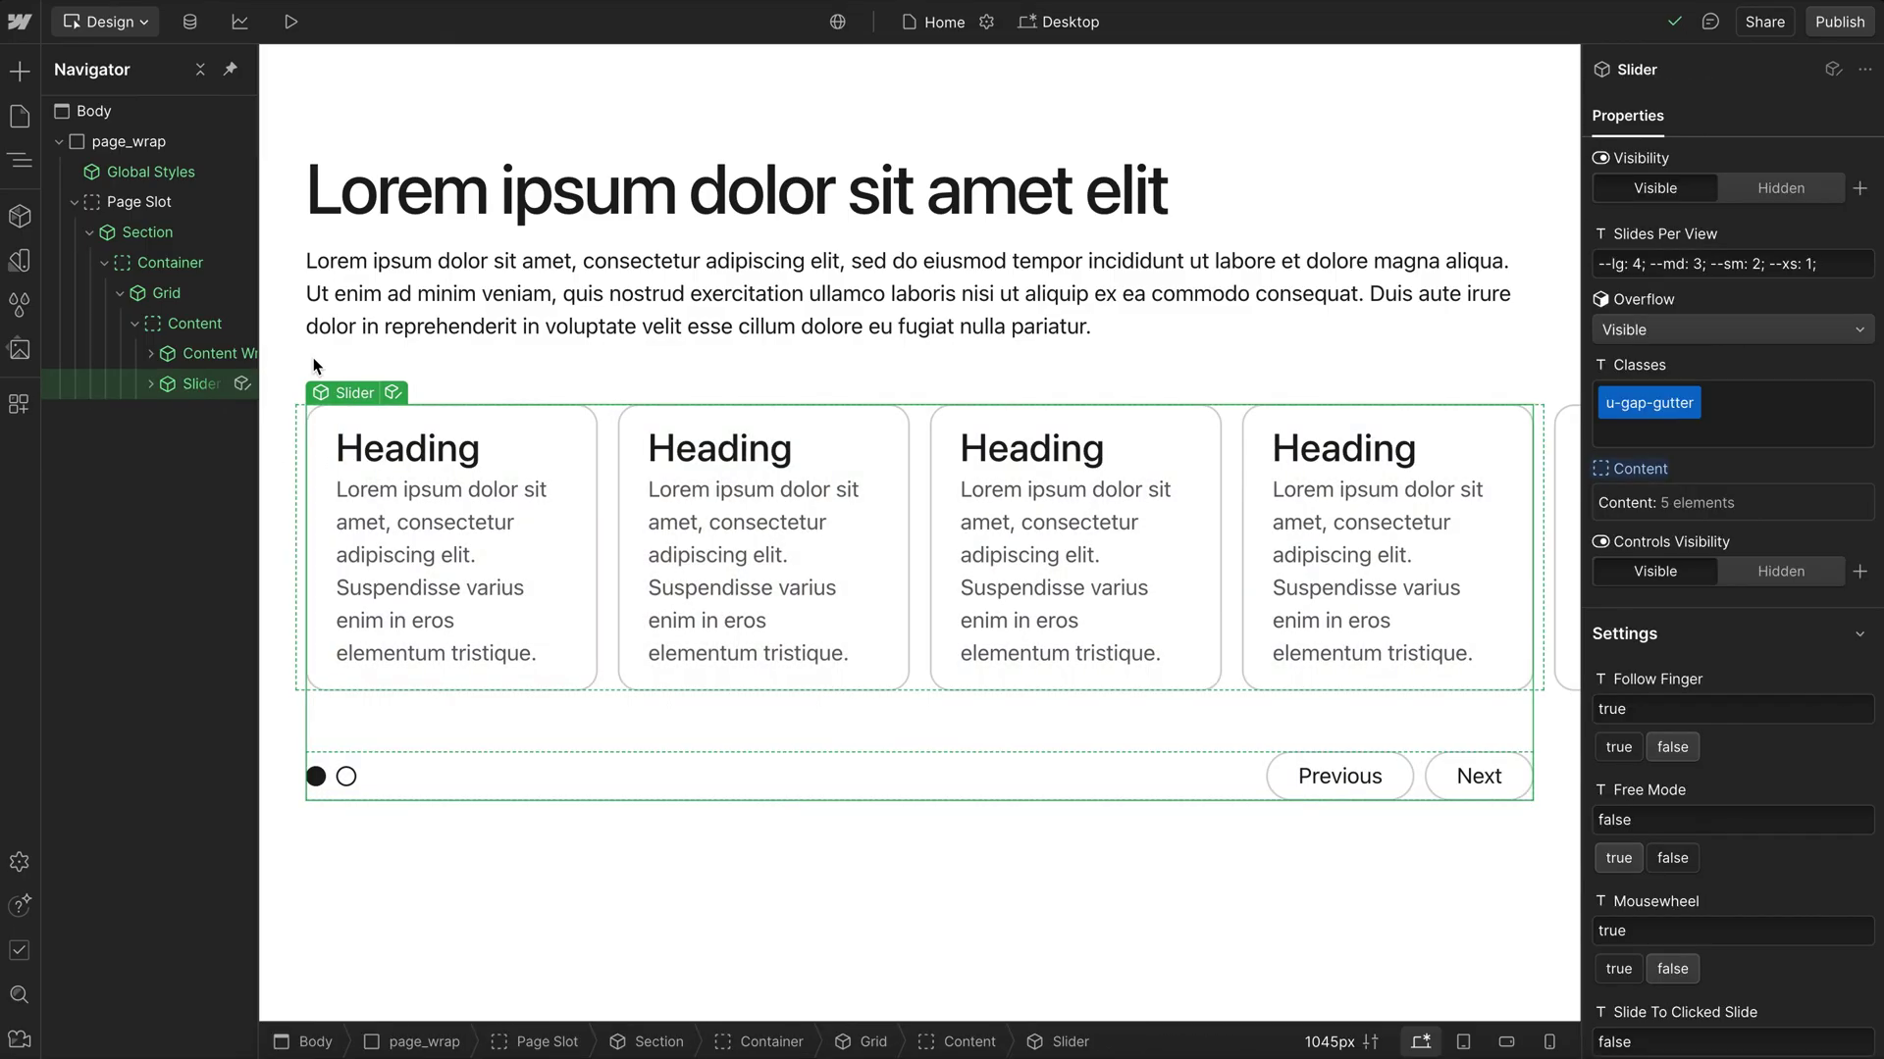
{"action": "left_click", "coordinate": [1642, 265]}
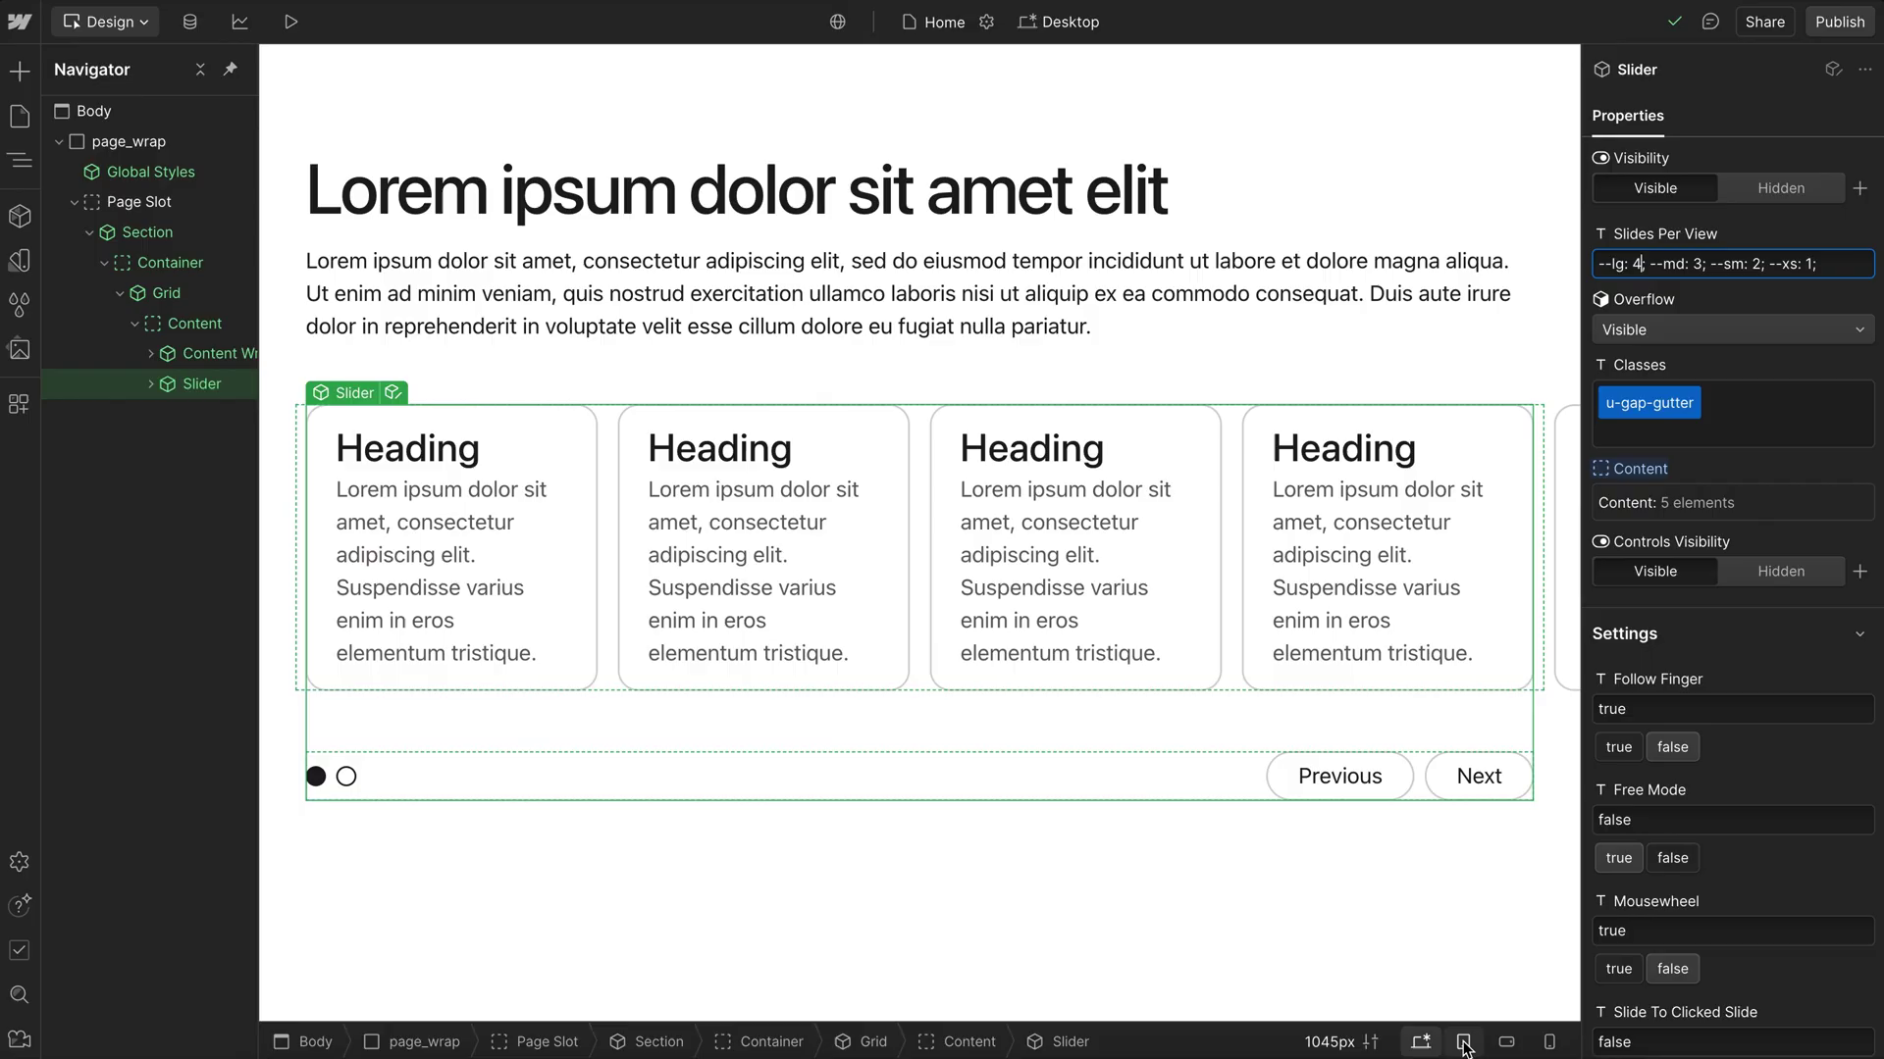
{"action": "left_click", "coordinate": [1463, 1042]}
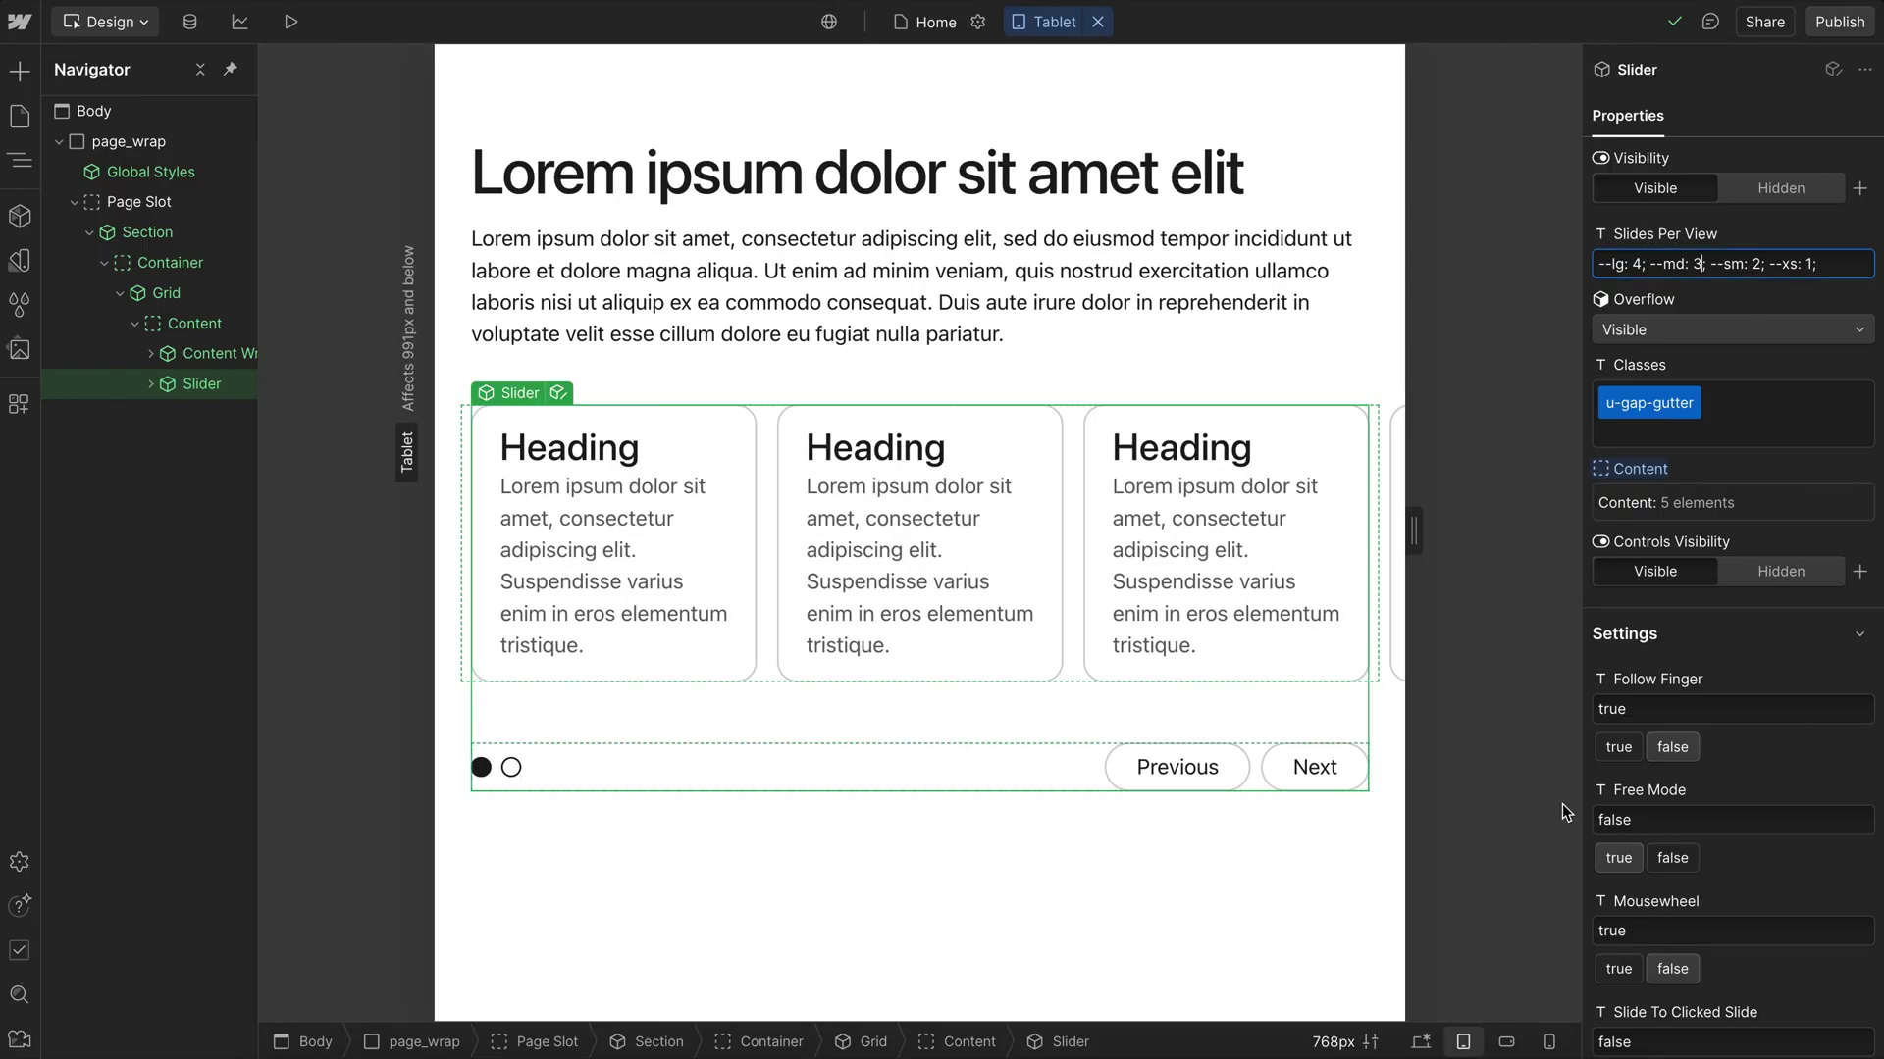
{"action": "left_click", "coordinate": [1506, 1042]}
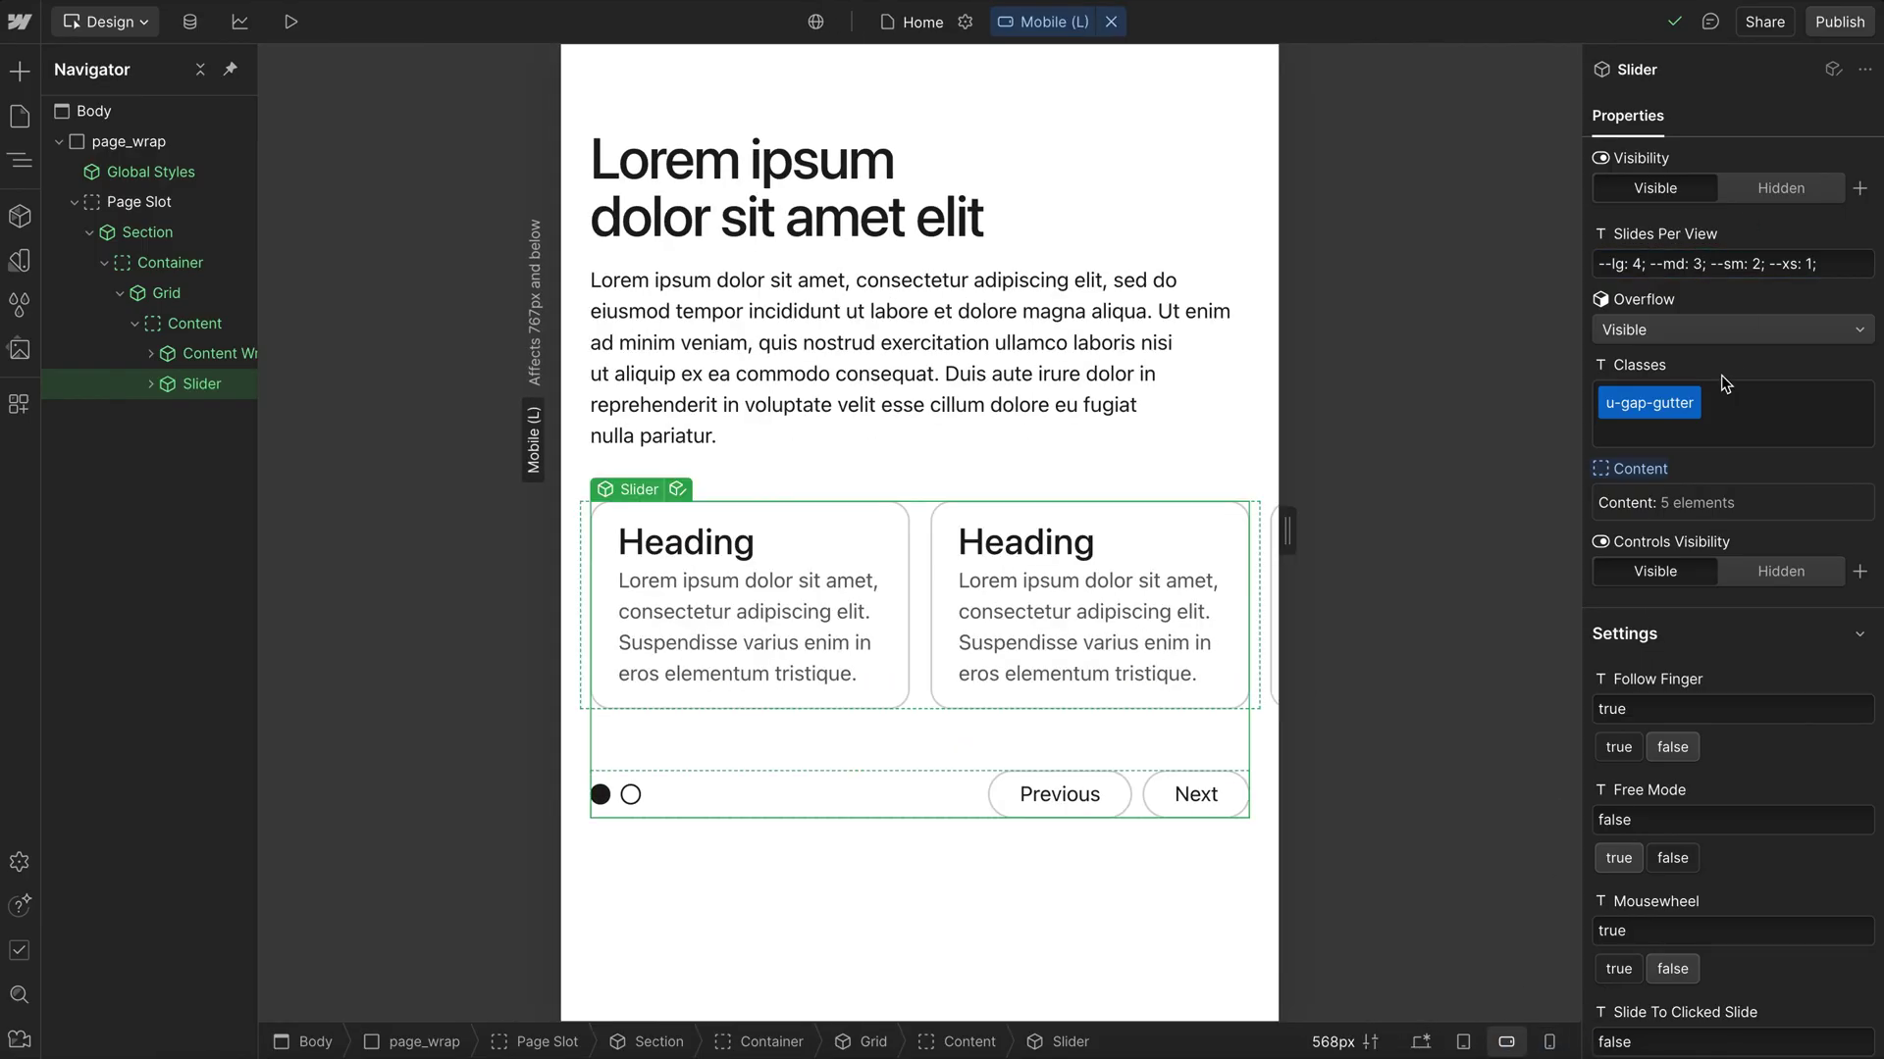
{"action": "left_click", "coordinate": [1757, 264]}
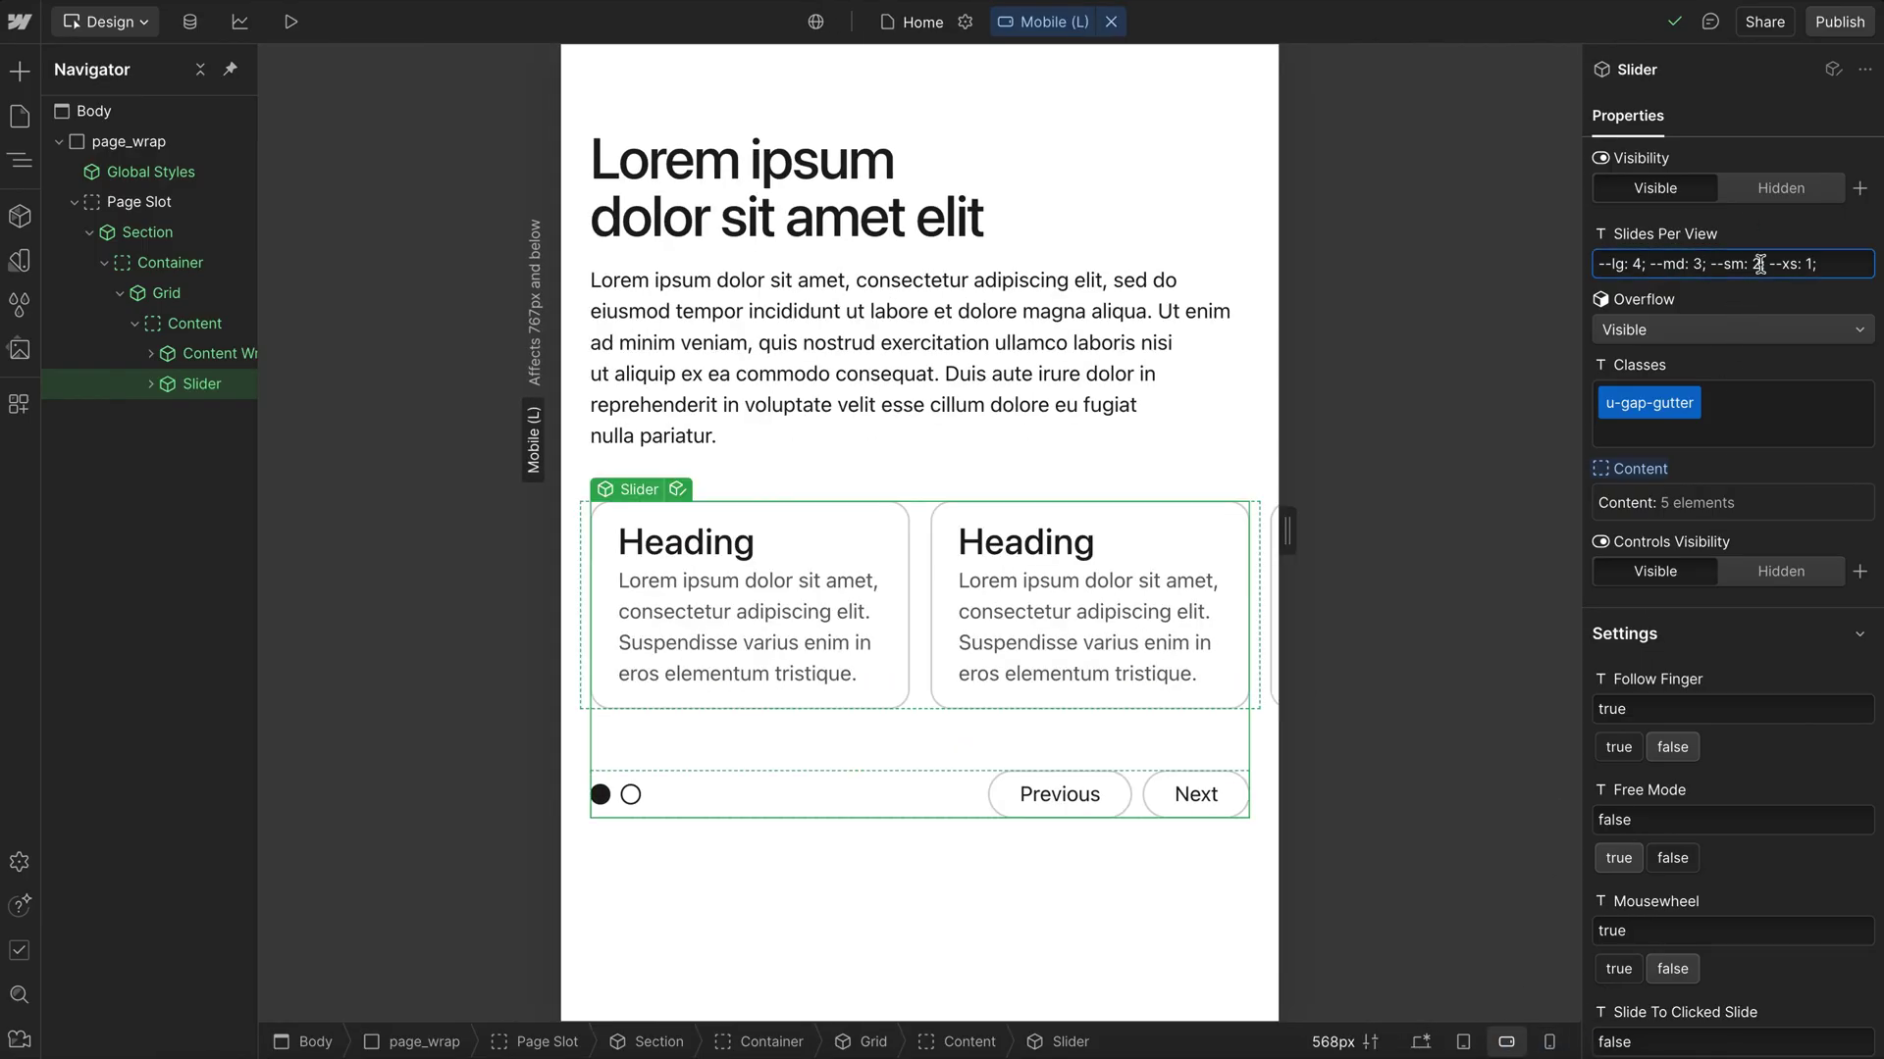
{"action": "left_click", "coordinate": [1549, 1042]}
- Delete the --xs entry so Slides Per View reads '--lg: 4; --md: 3; --sm: 2;'
{"action": "left_click", "coordinate": [1810, 265]}
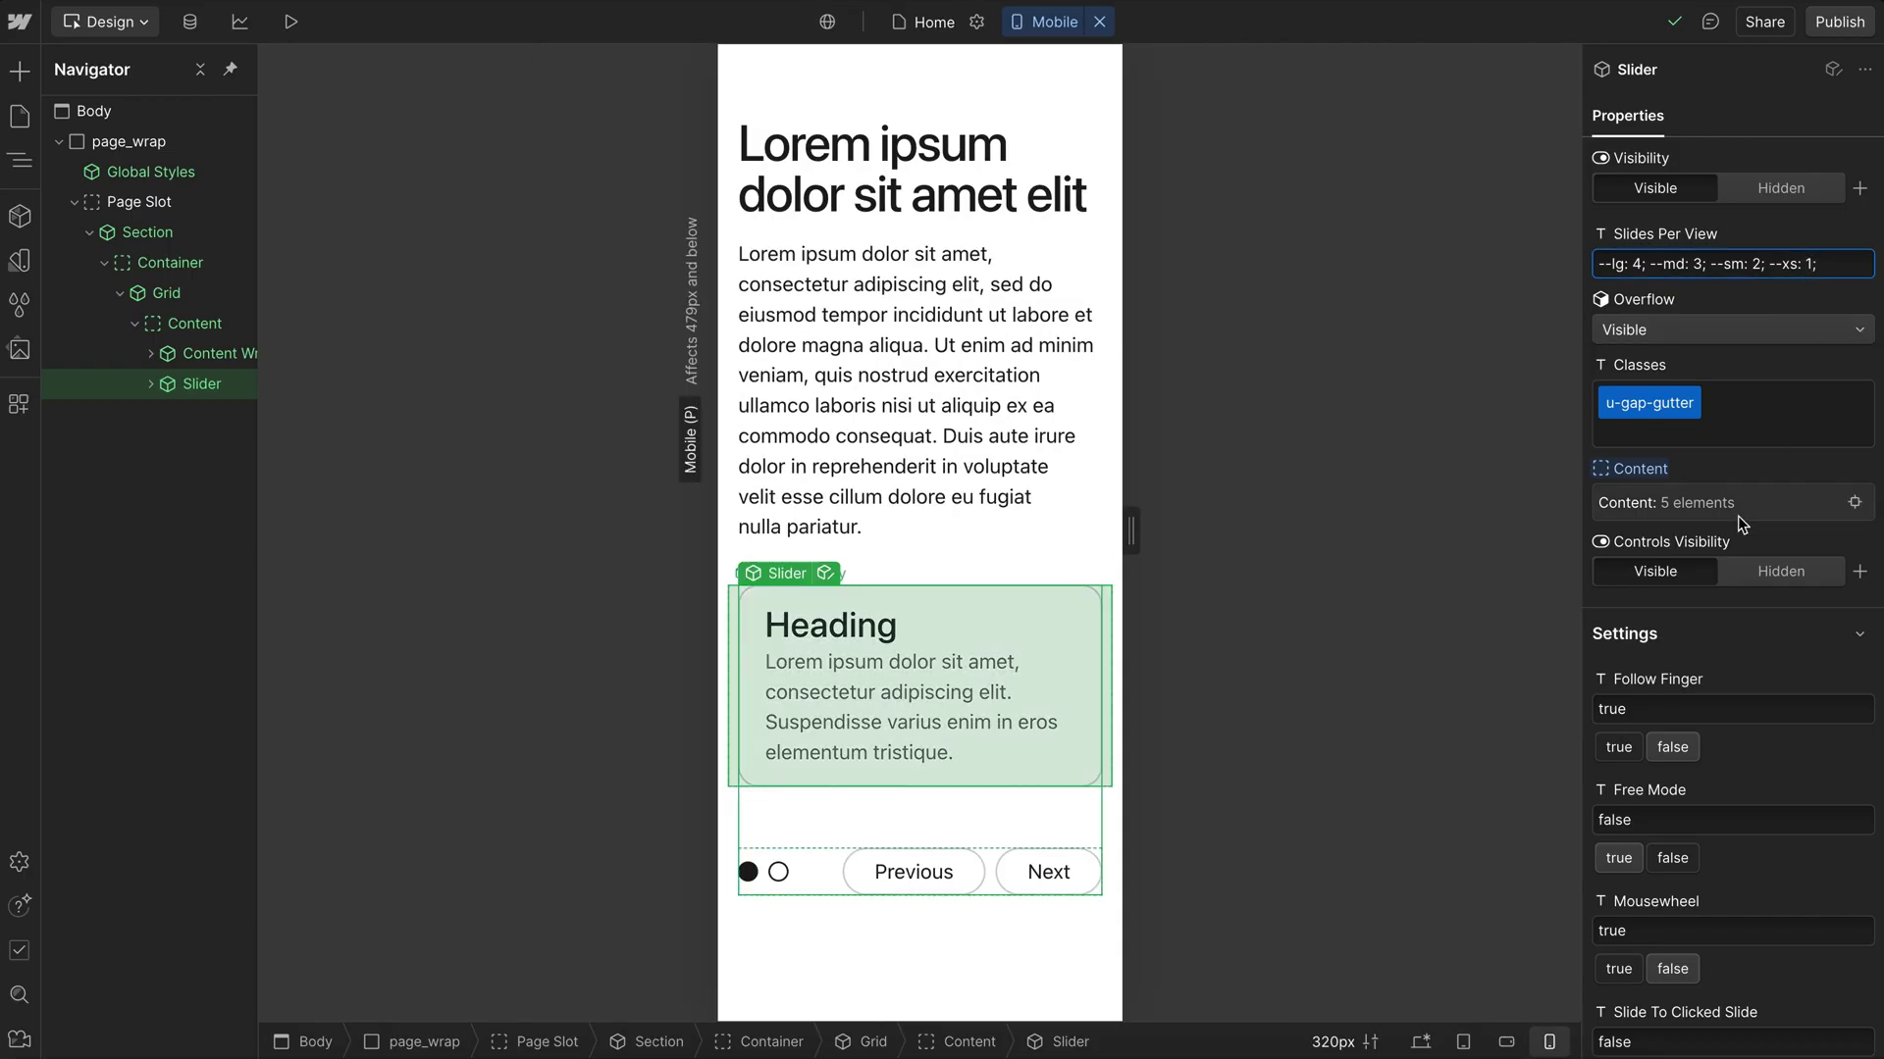
{"action": "type", "text": ".5"}
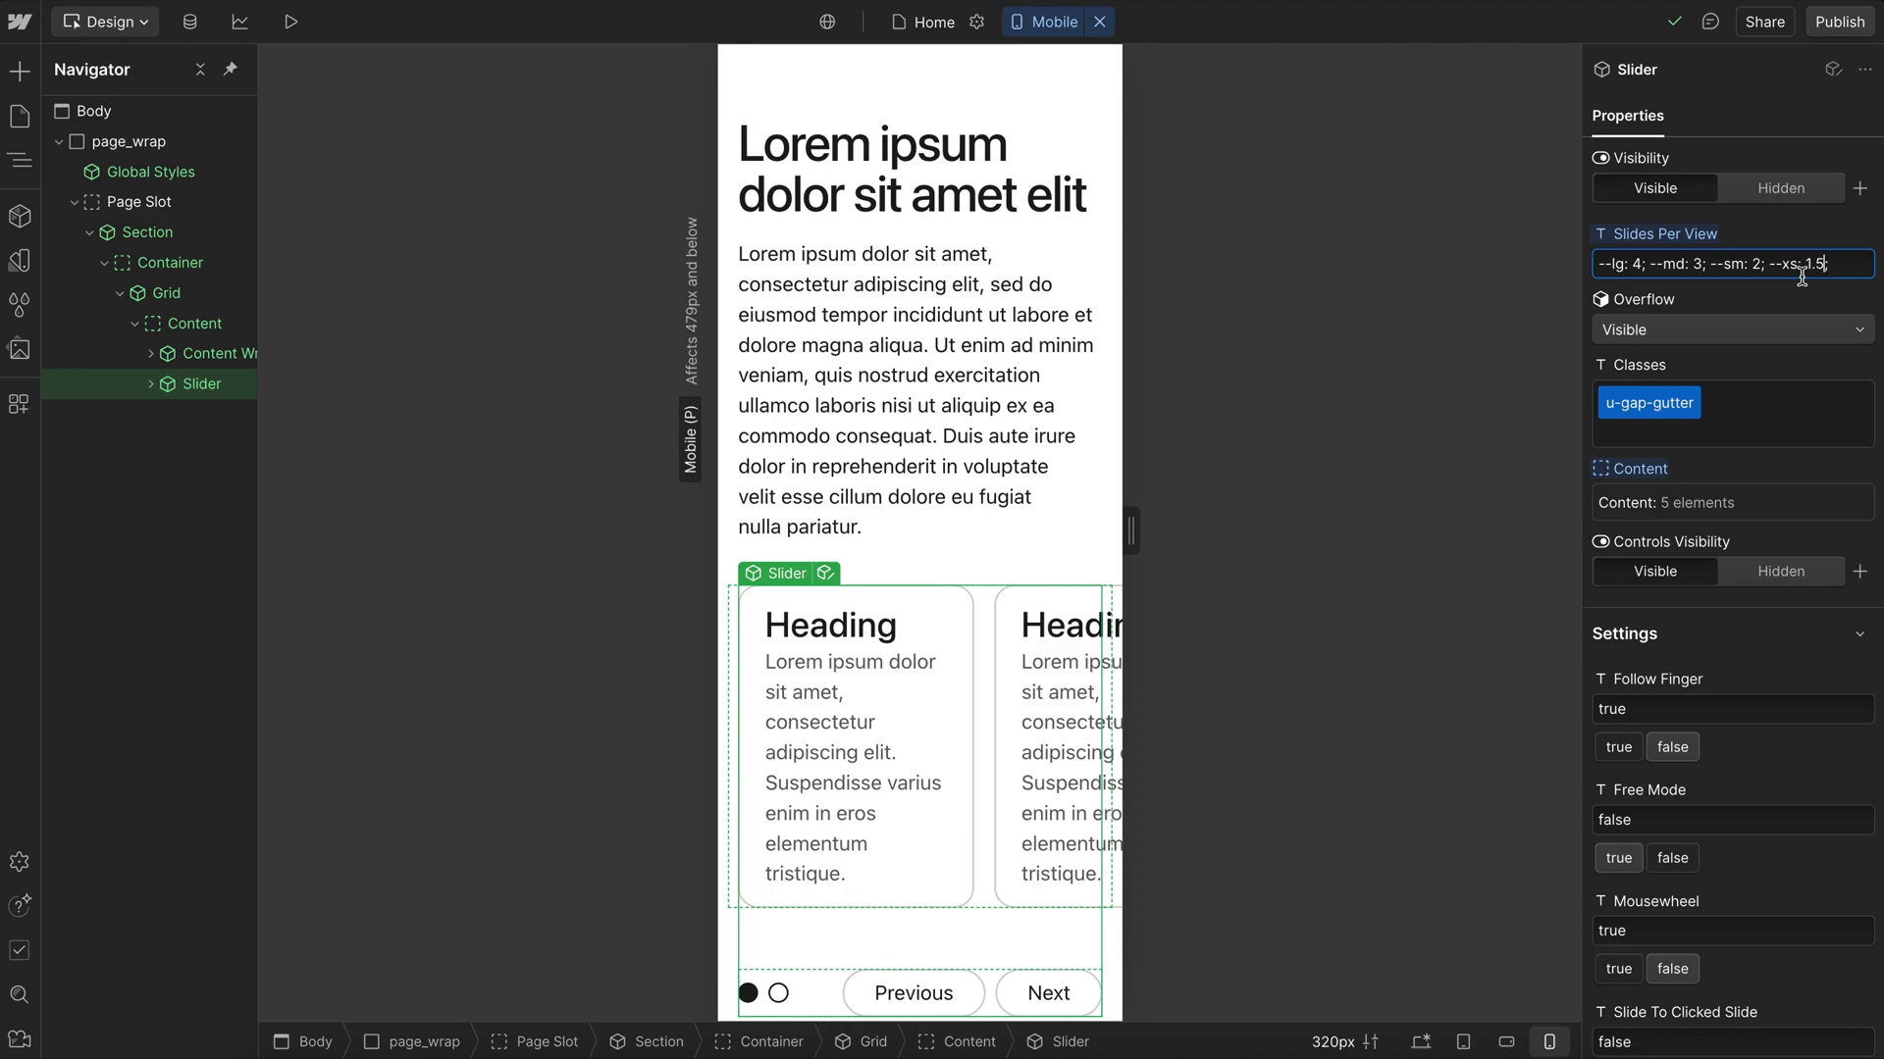
{"action": "left_click_drag", "start_coordinate": [1779, 264], "coordinate": [1850, 273]}
{"action": "key", "text": "BackSpace"}
{"action": "key", "text": "BackSpace"}
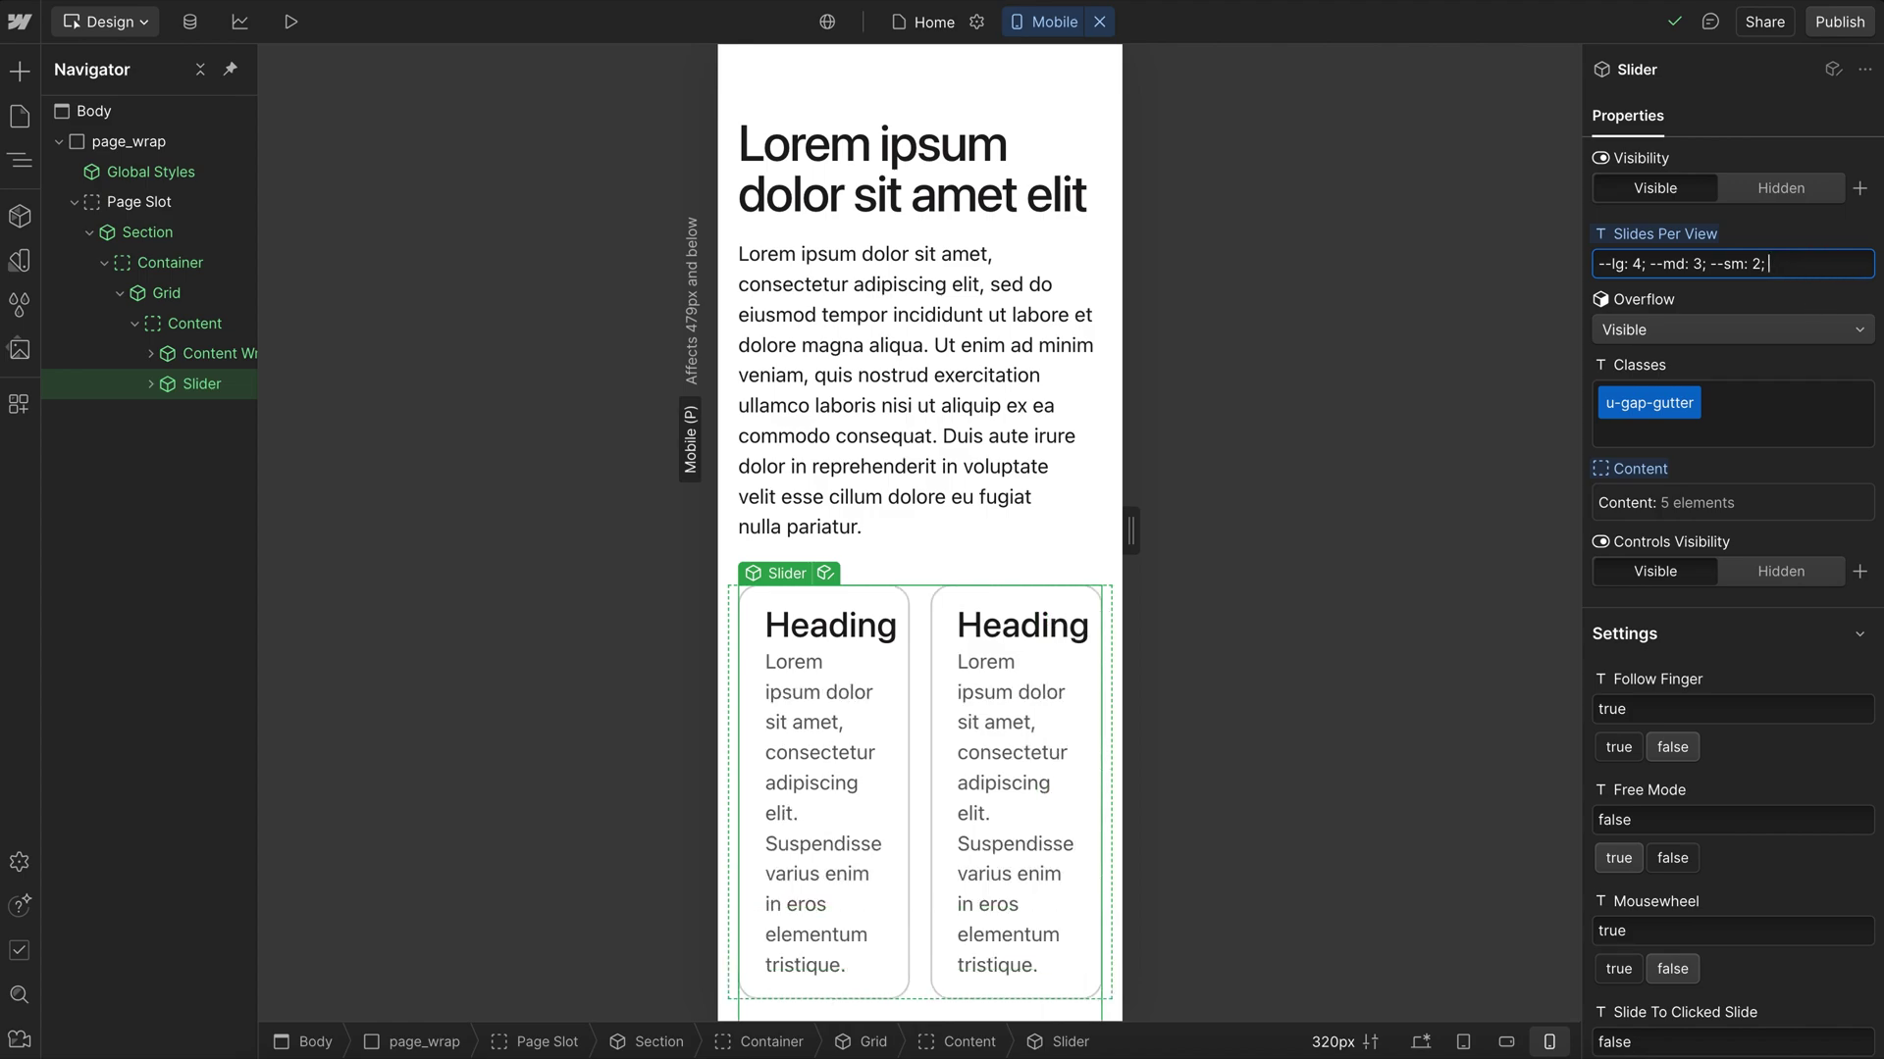
{"action": "left_click", "coordinate": [1676, 263]}
{"action": "left_click_drag", "start_coordinate": [1741, 264], "coordinate": [1786, 265]}
{"action": "left_click", "coordinate": [1768, 264]}
- Back on desktop, restore '--xs: 1;' in the slider's Slides Per View
{"action": "left_click", "coordinate": [1422, 1041]}
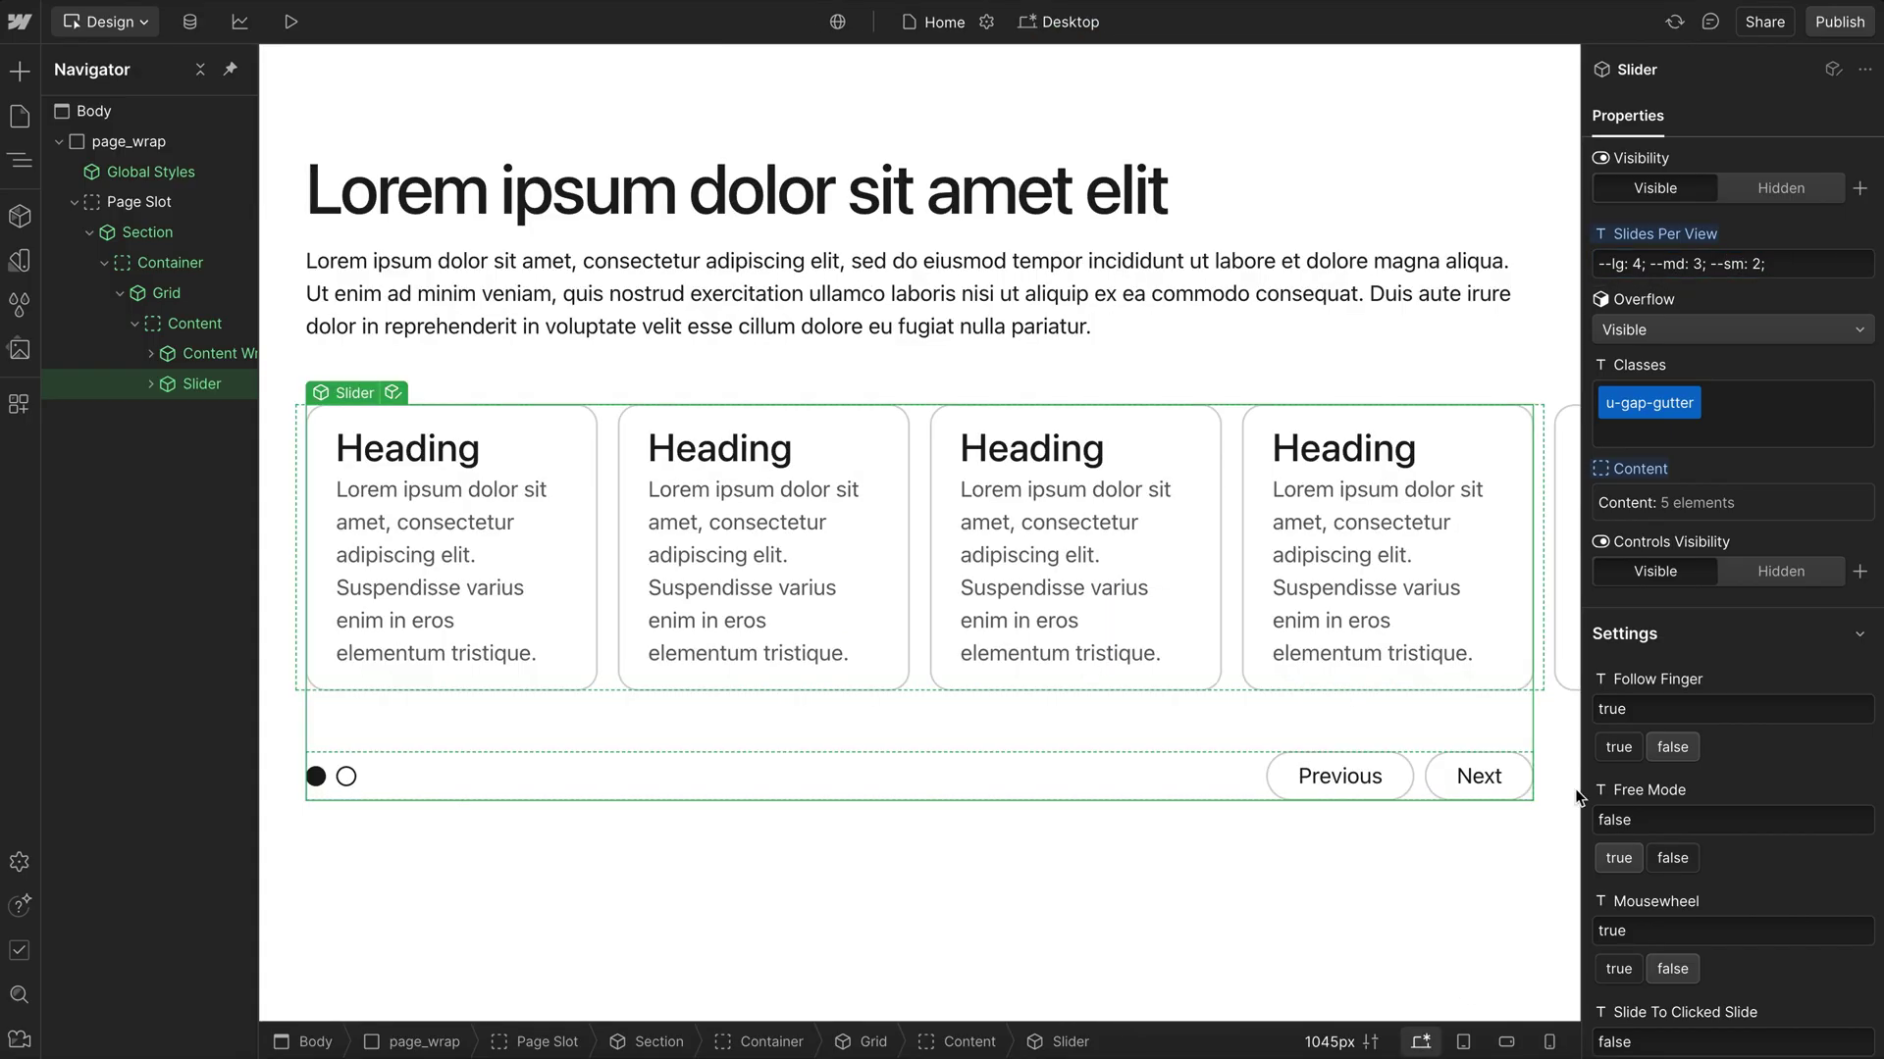
{"action": "type", "text": "--xs: 1;"}
{"action": "key", "text": "Return"}
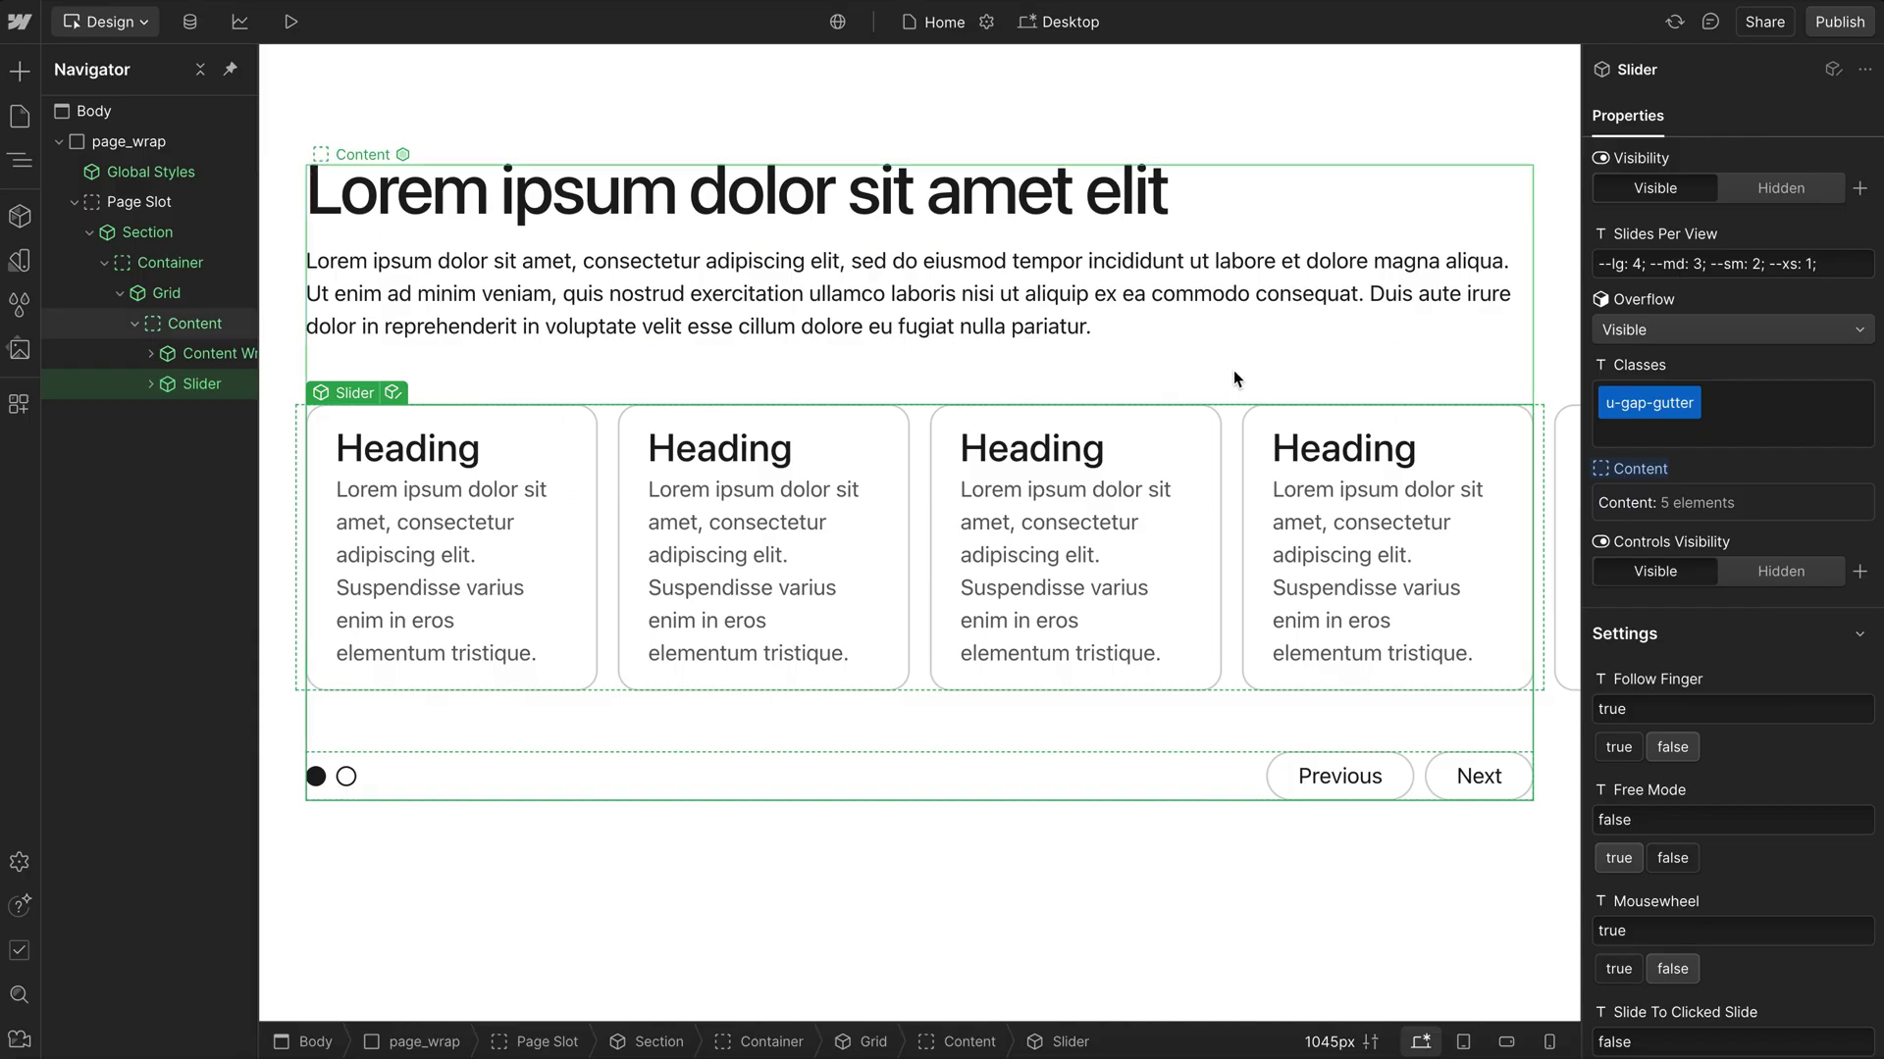
- Set the Content grid holding the text and slider to 2 columns
{"action": "left_click", "coordinate": [1206, 377]}
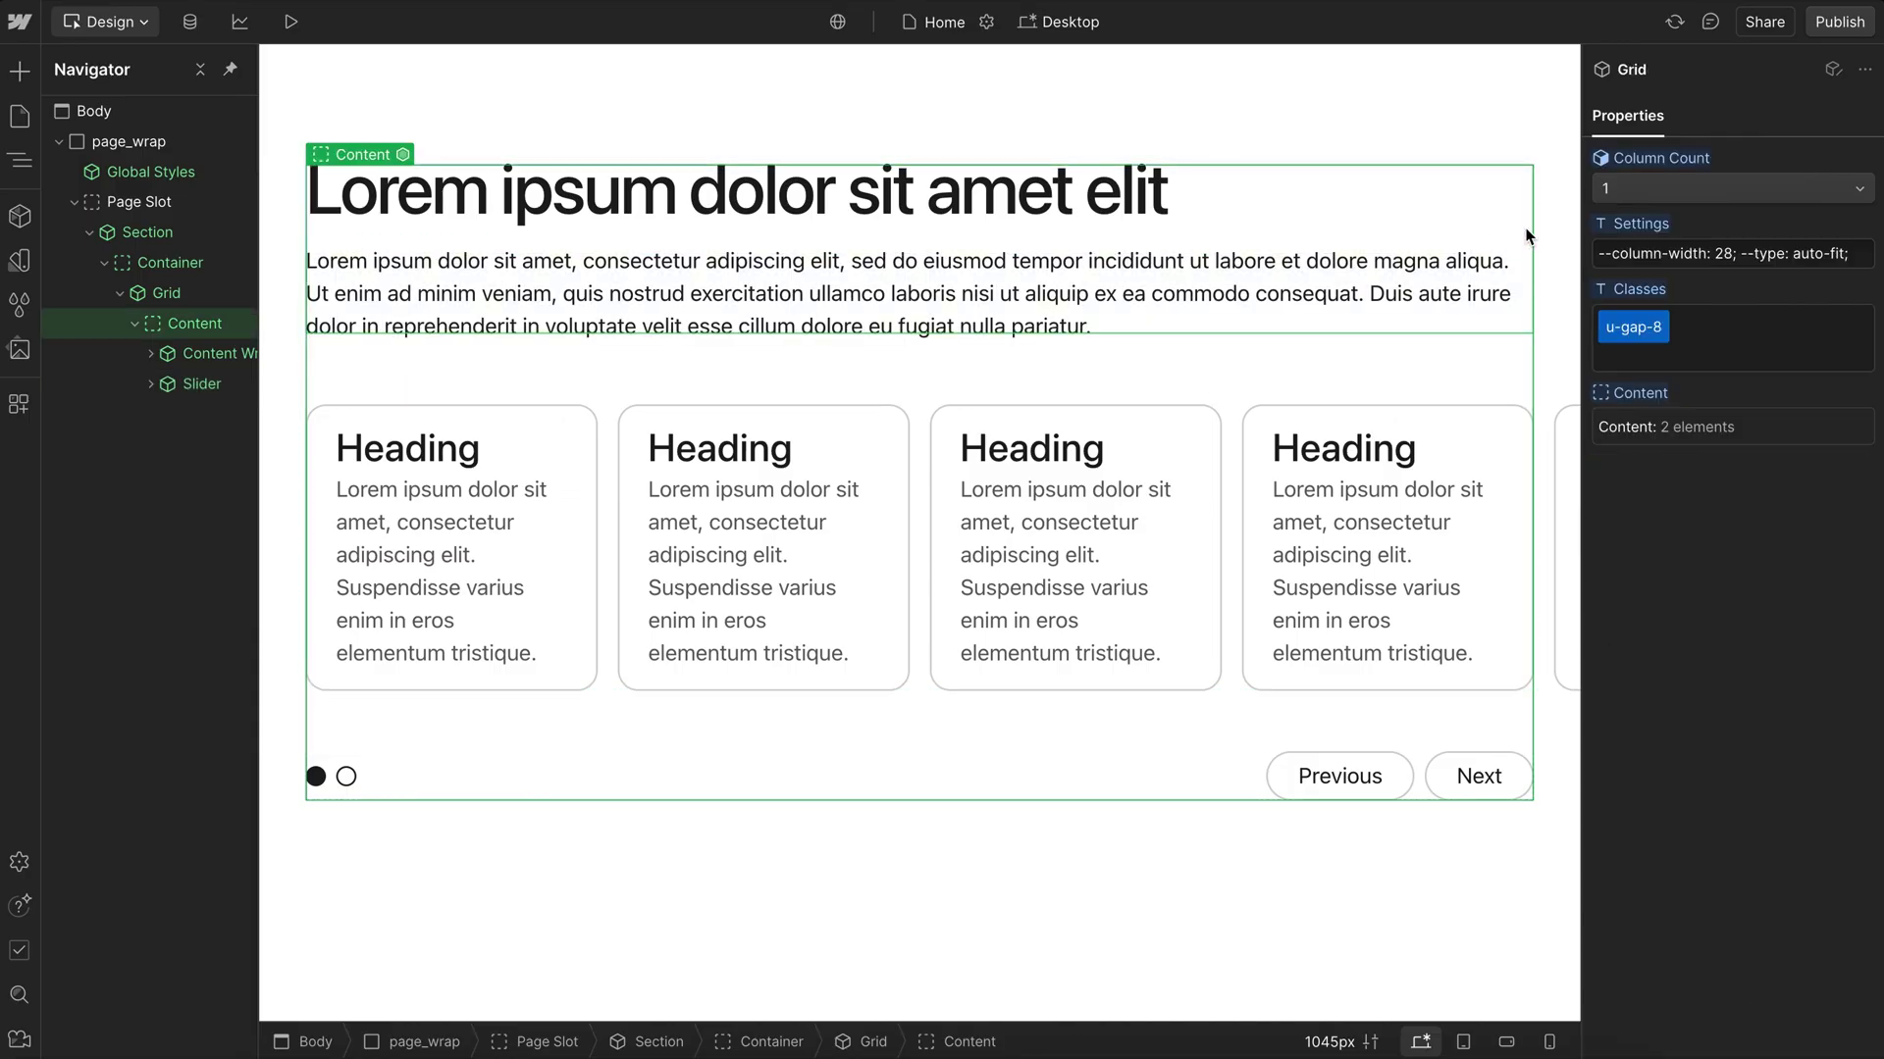
{"action": "left_click", "coordinate": [1618, 201]}
{"action": "left_click", "coordinate": [1632, 214]}
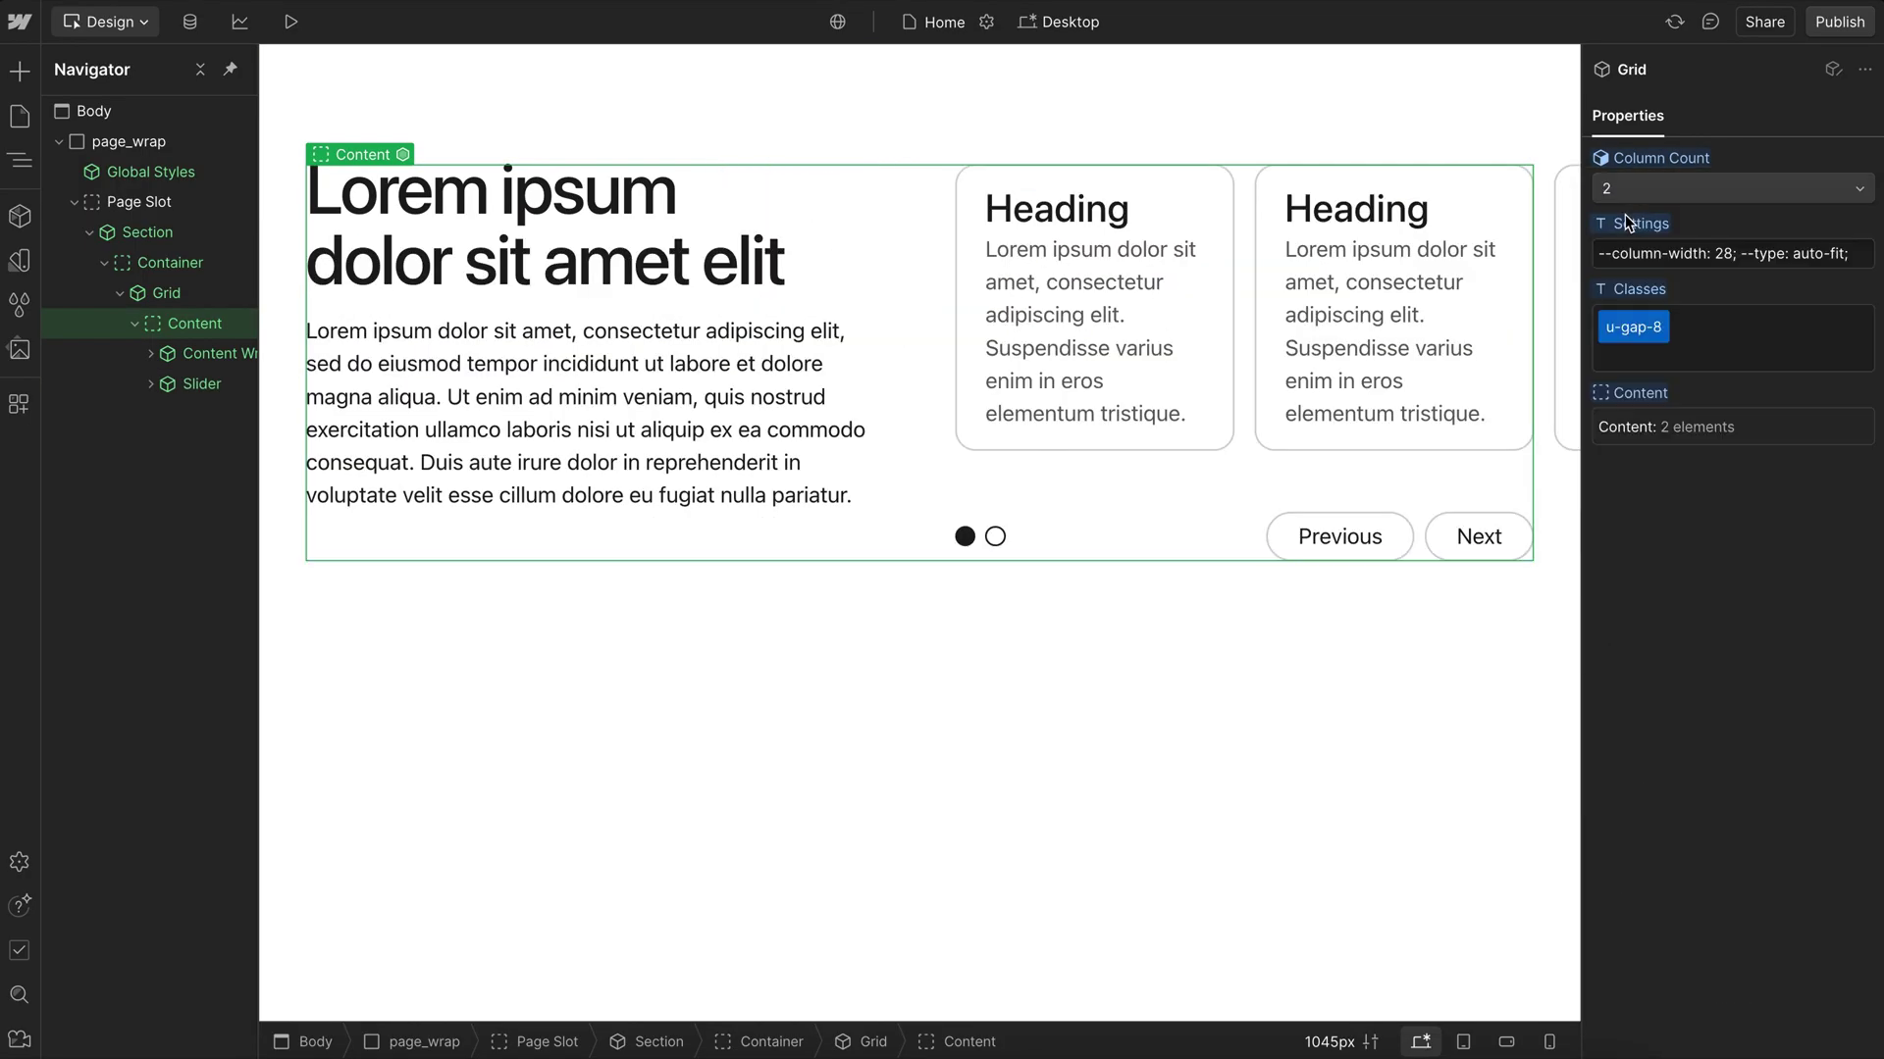
- Try --sm: 2.5 on the slider, then revert it to 2
{"action": "left_click", "coordinate": [1238, 496]}
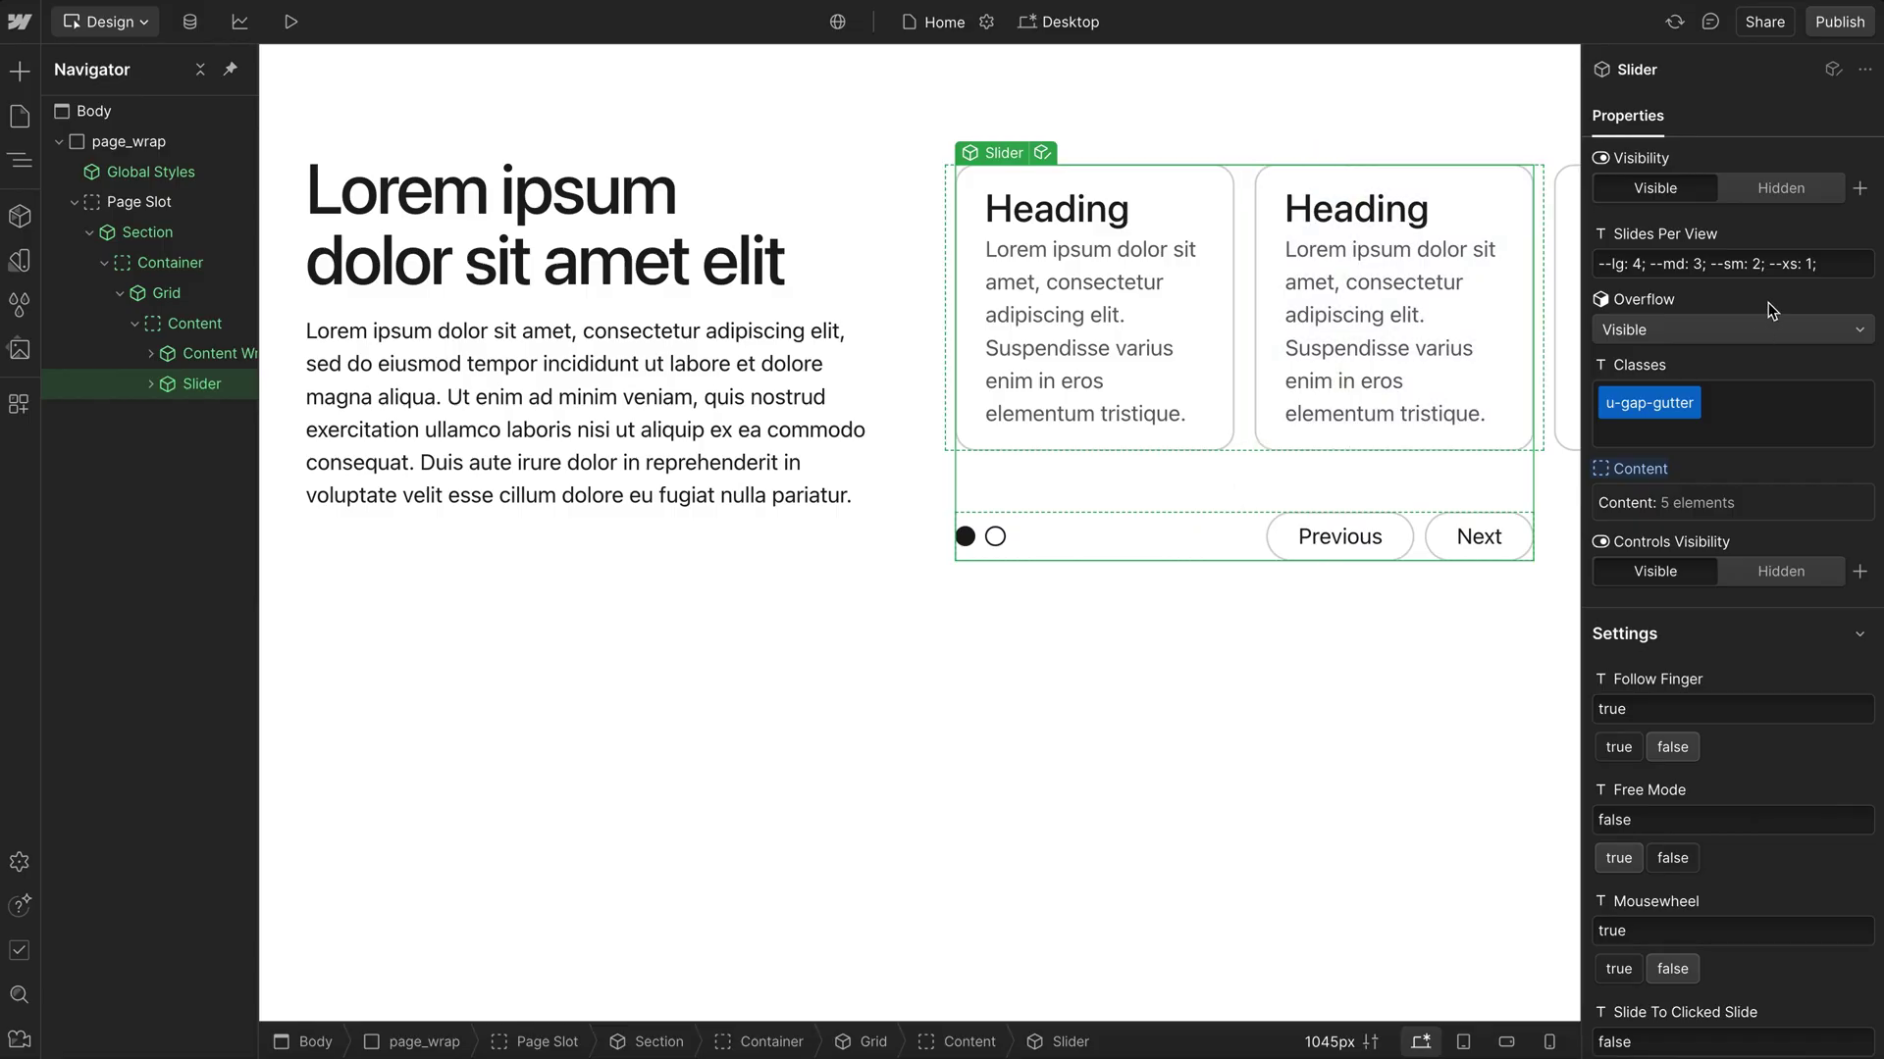
{"action": "left_click", "coordinate": [1761, 267]}
{"action": "type", "text": ".5"}
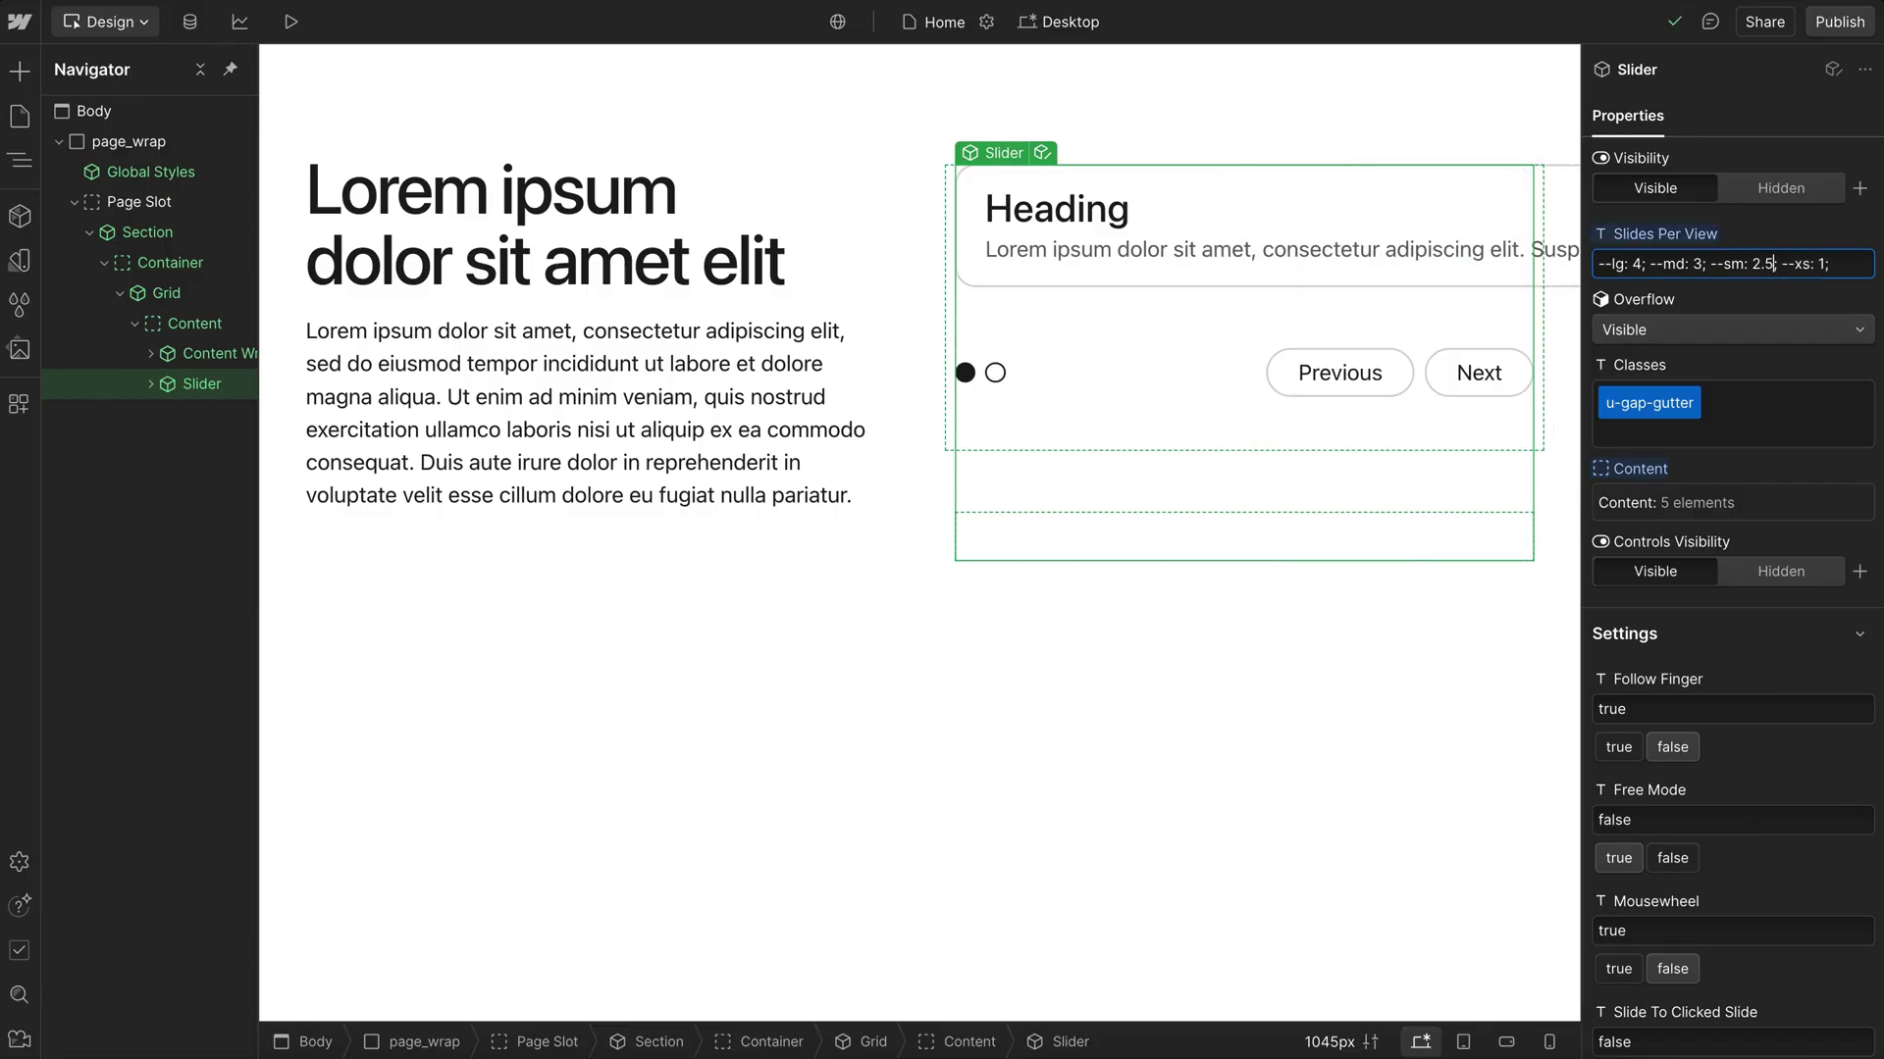
{"action": "key", "text": "BackSpace"}
{"action": "key", "text": "BackSpace"}
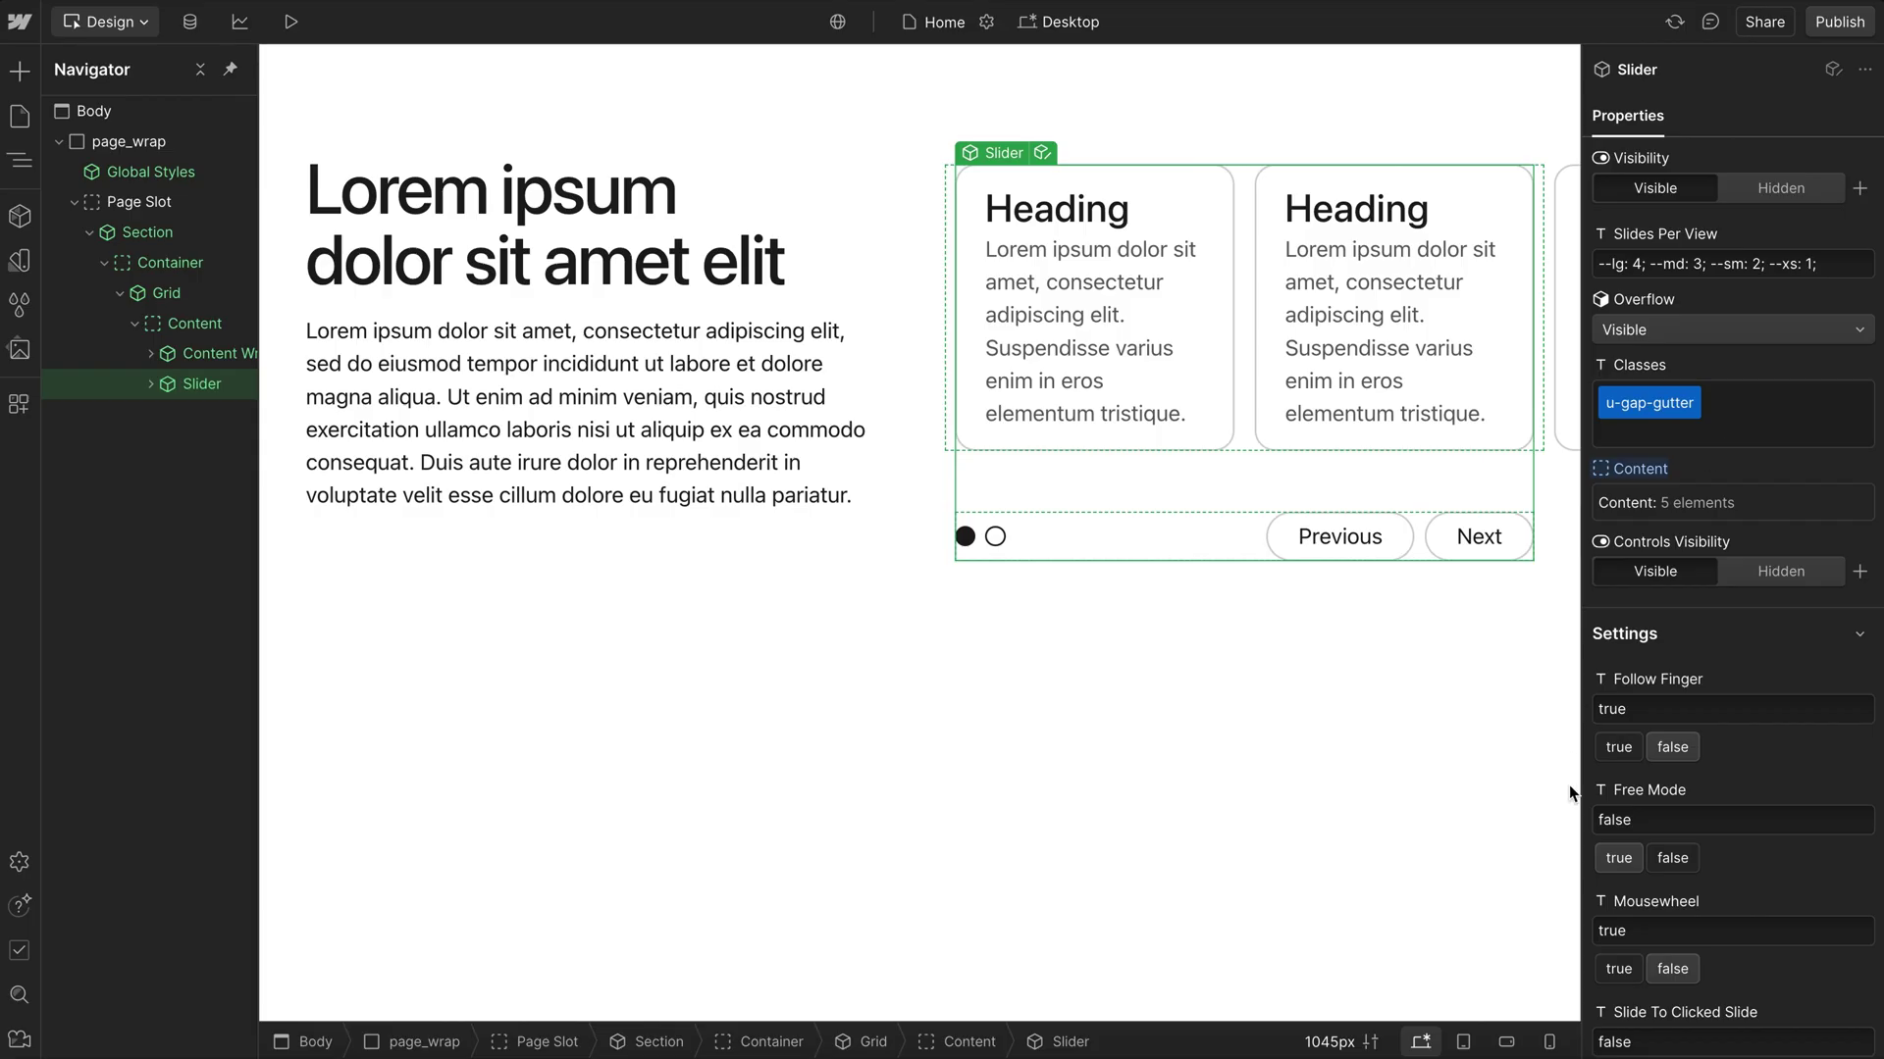
- Preview the layout at tablet (widened to 991px), large mobile and mobile widths, then desktop
{"action": "left_click", "coordinate": [1463, 1041]}
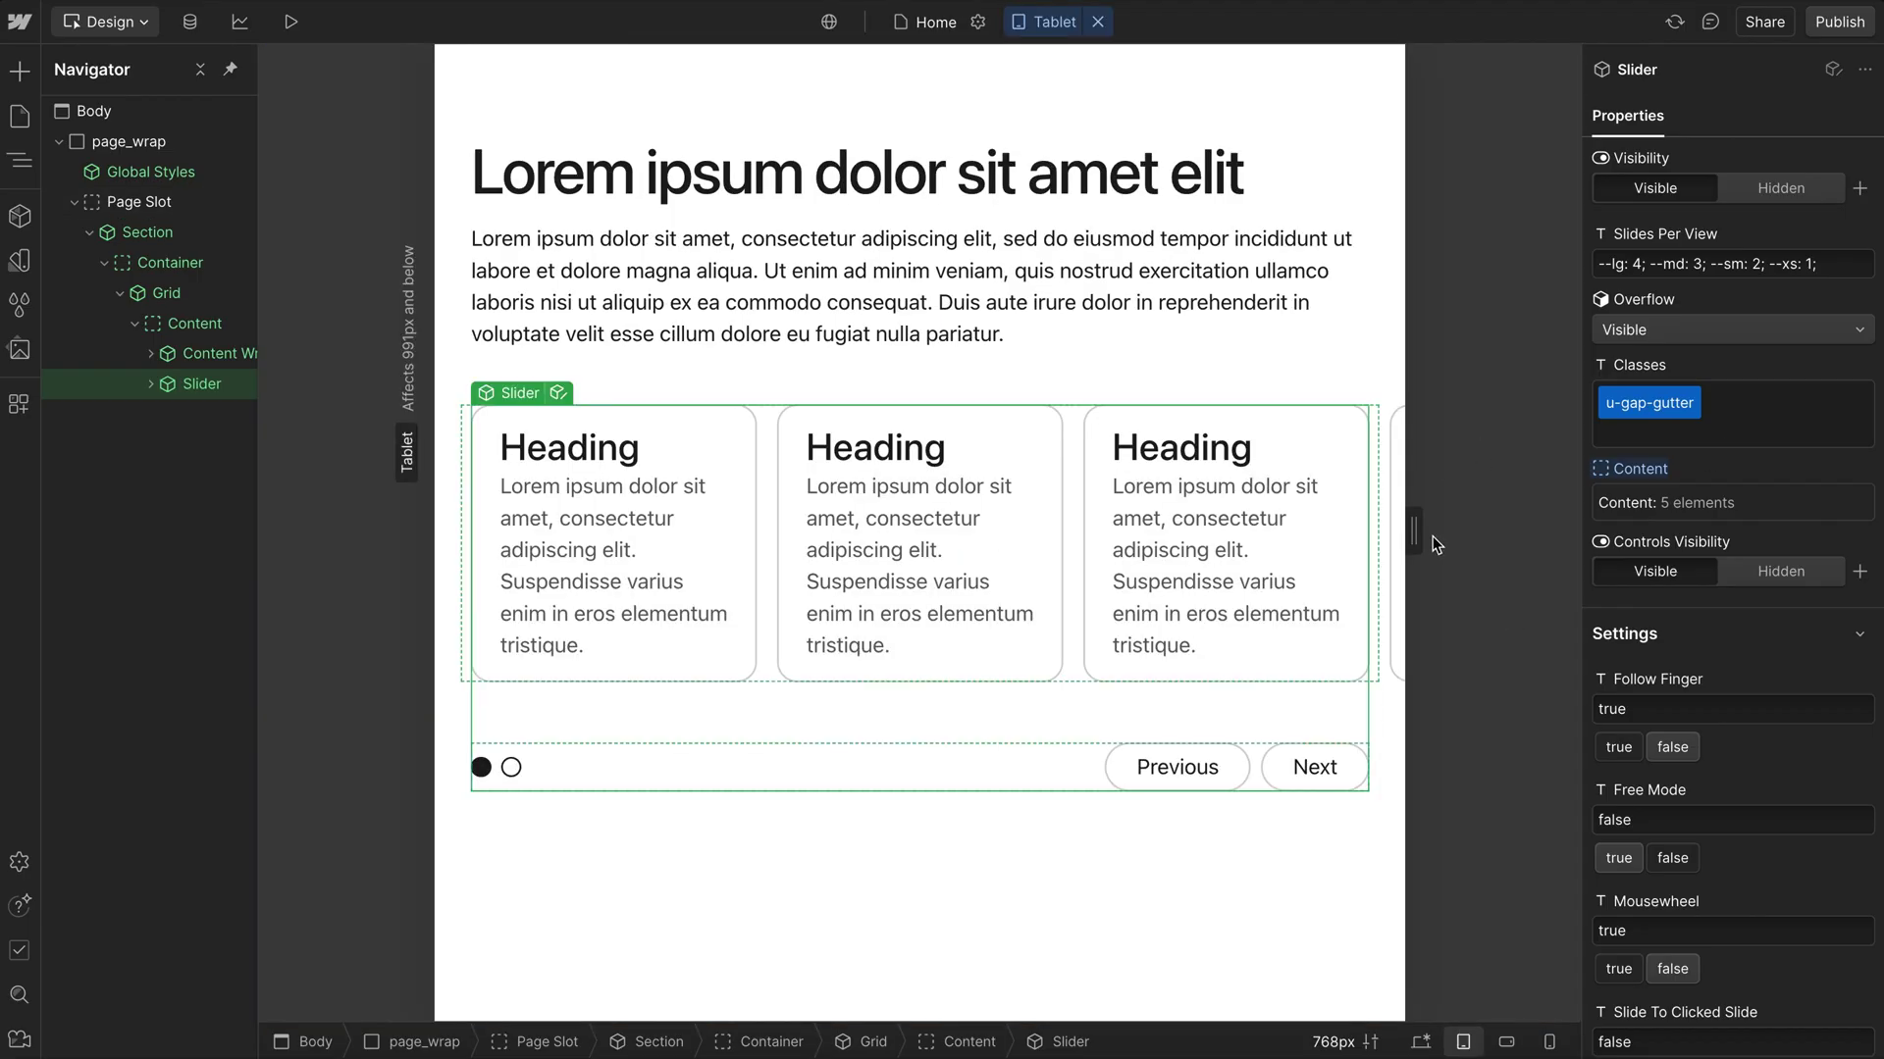
{"action": "mouse_move", "coordinate": [1414, 534]}
{"action": "left_mouse_down"}
{"action": "mouse_move", "coordinate": [1560, 538]}
{"action": "mouse_move", "coordinate": [1379, 541]}
{"action": "left_mouse_up"}
{"action": "left_click", "coordinate": [1506, 1041]}
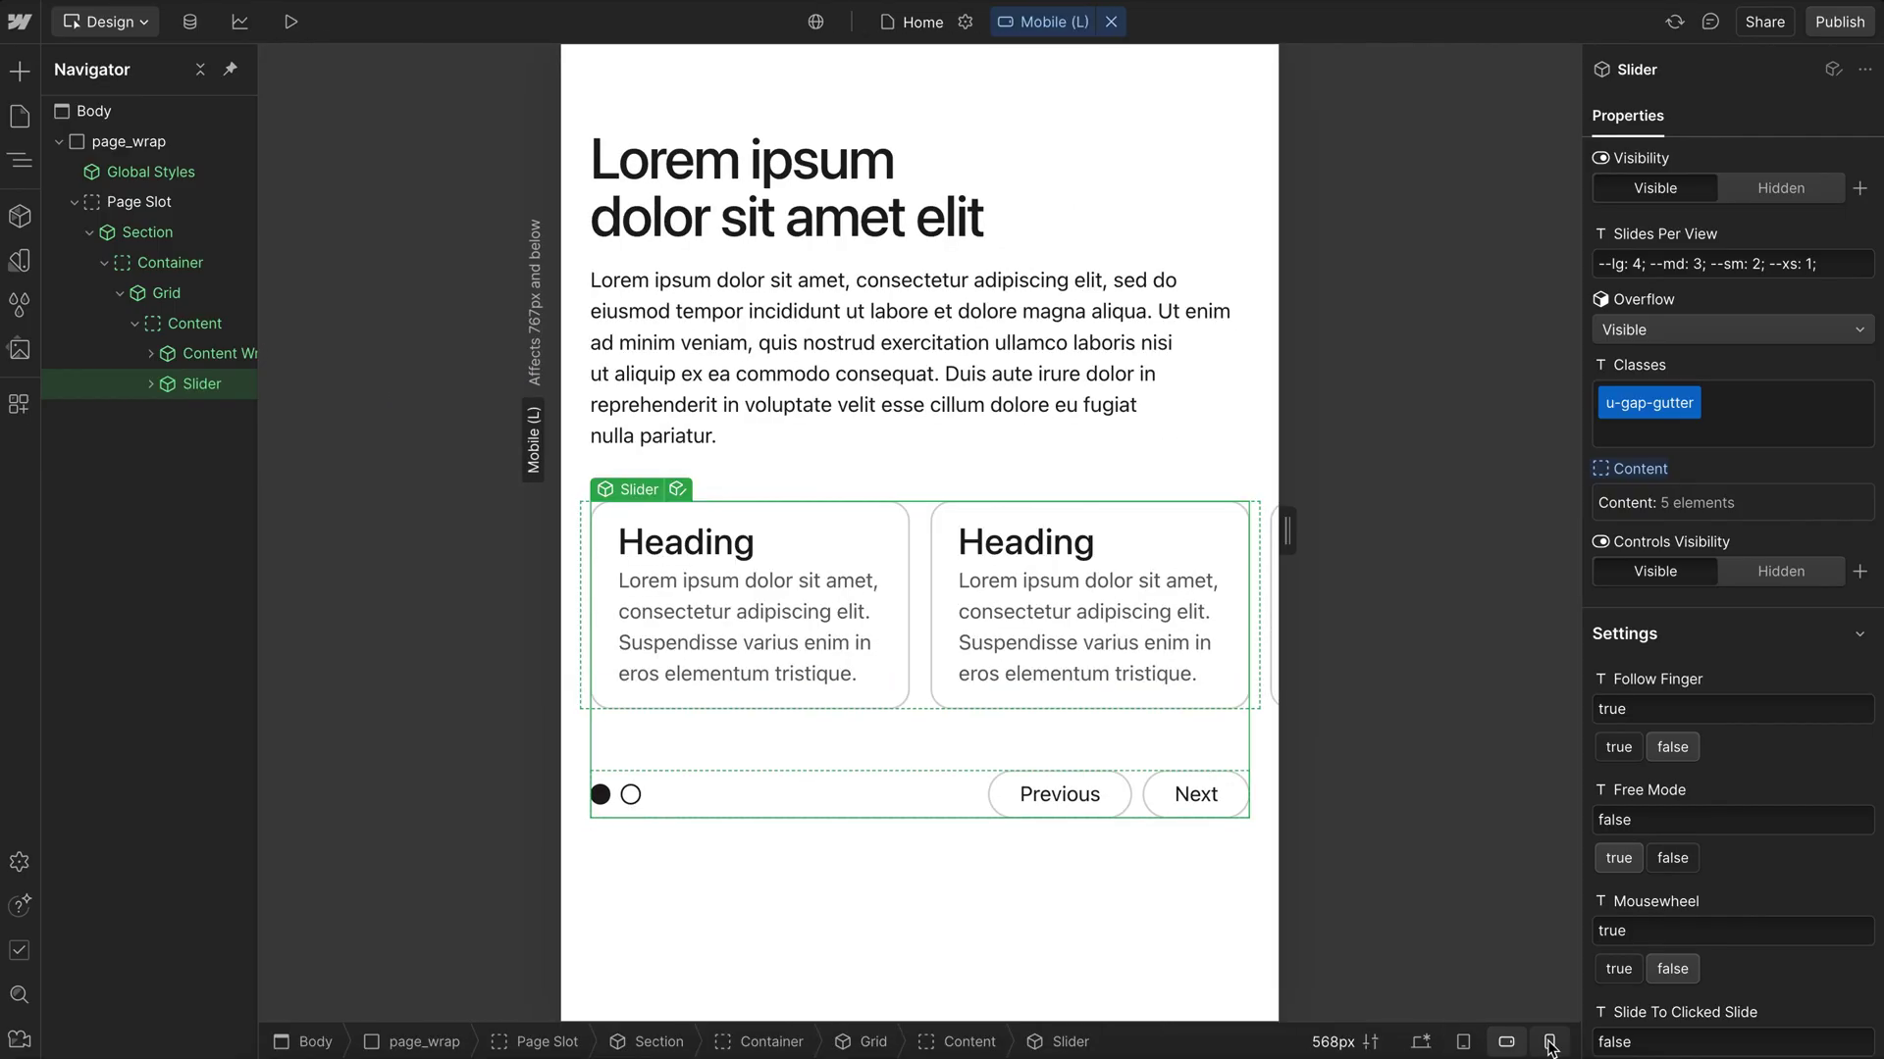
{"action": "left_click", "coordinate": [1549, 1042]}
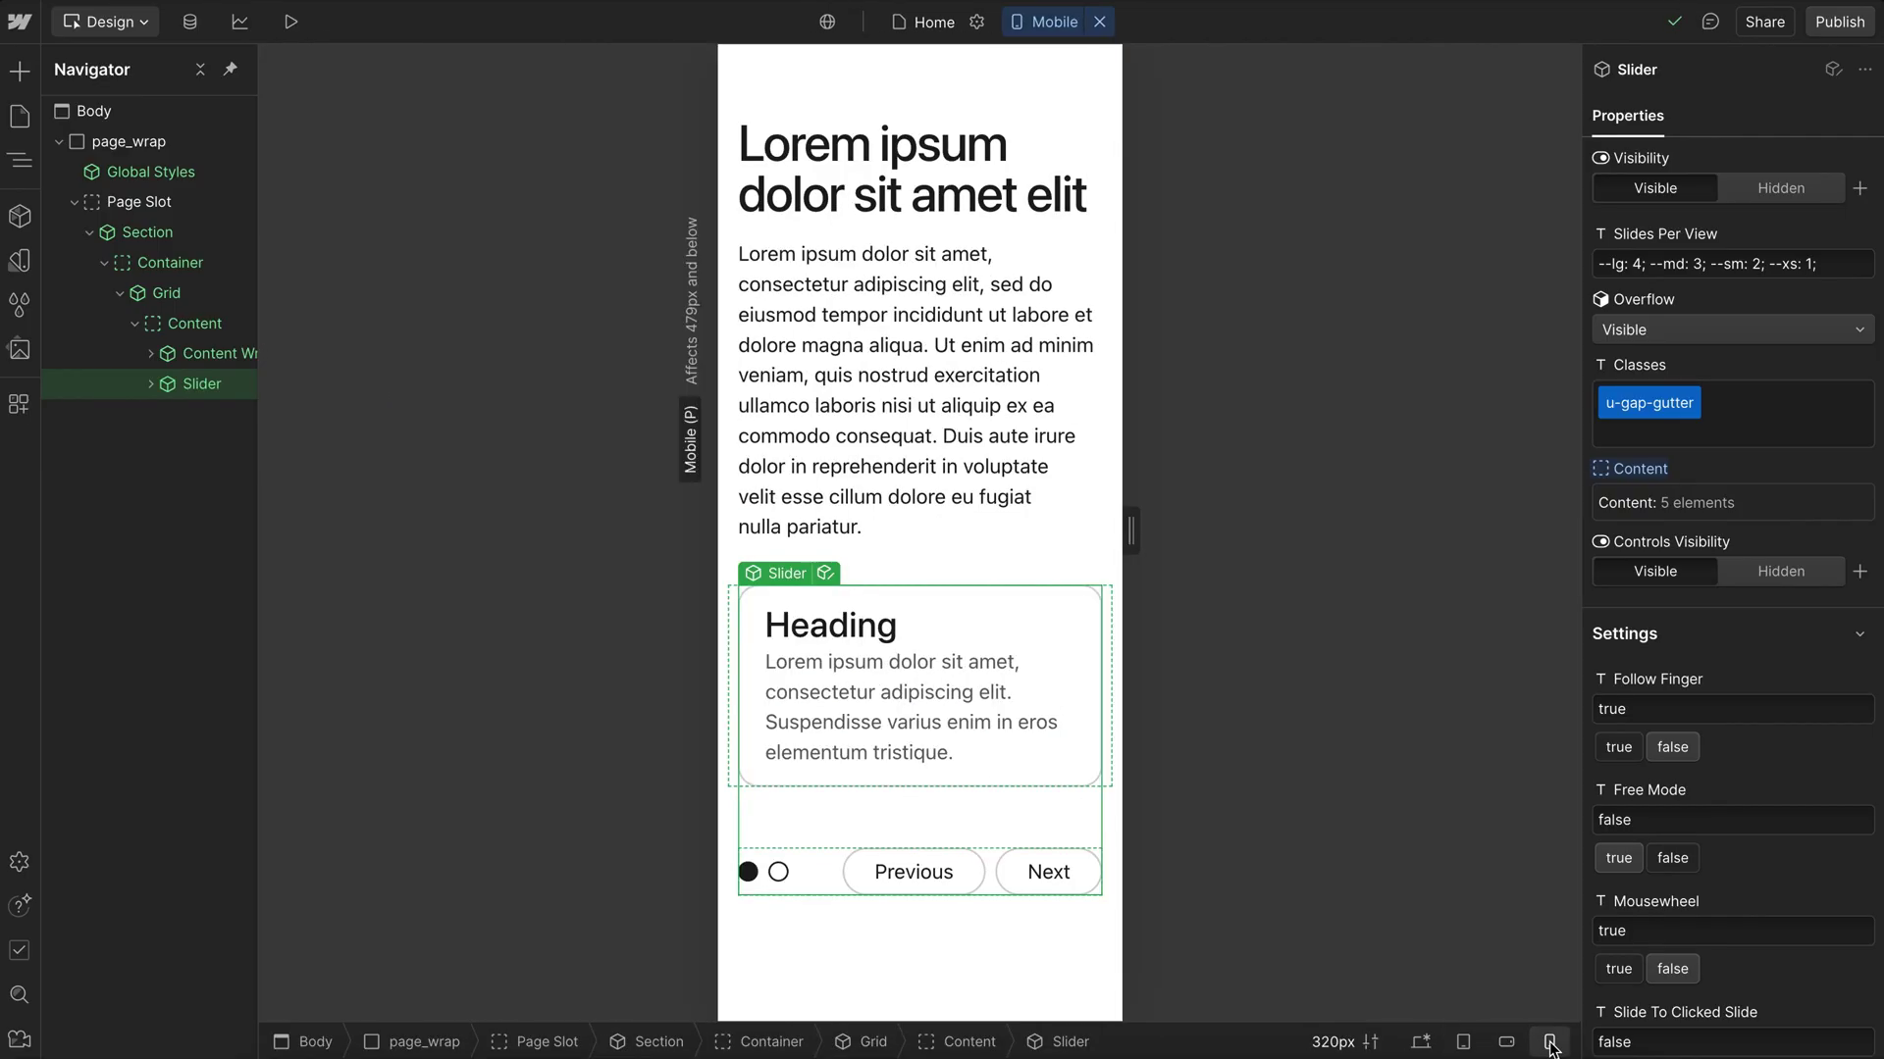
{"action": "left_click", "coordinate": [1421, 1041]}
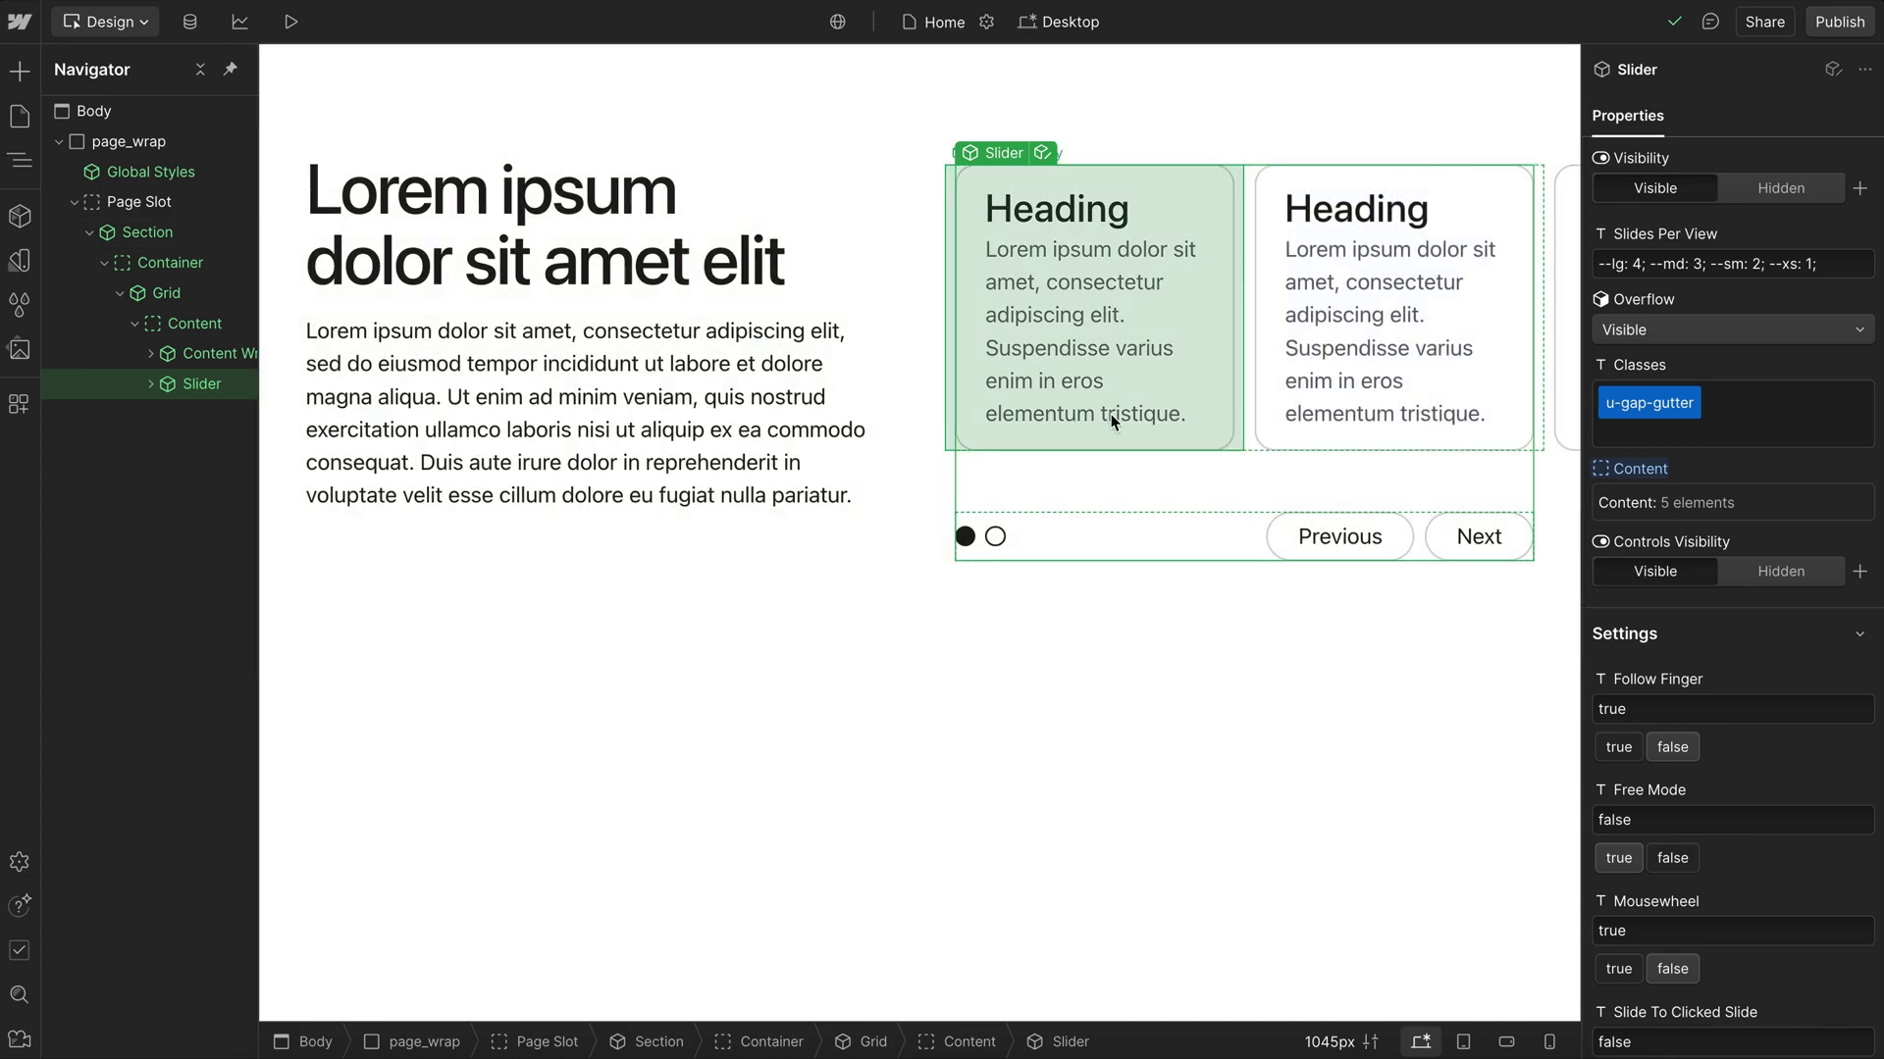
{"action": "left_click", "coordinate": [1673, 331]}
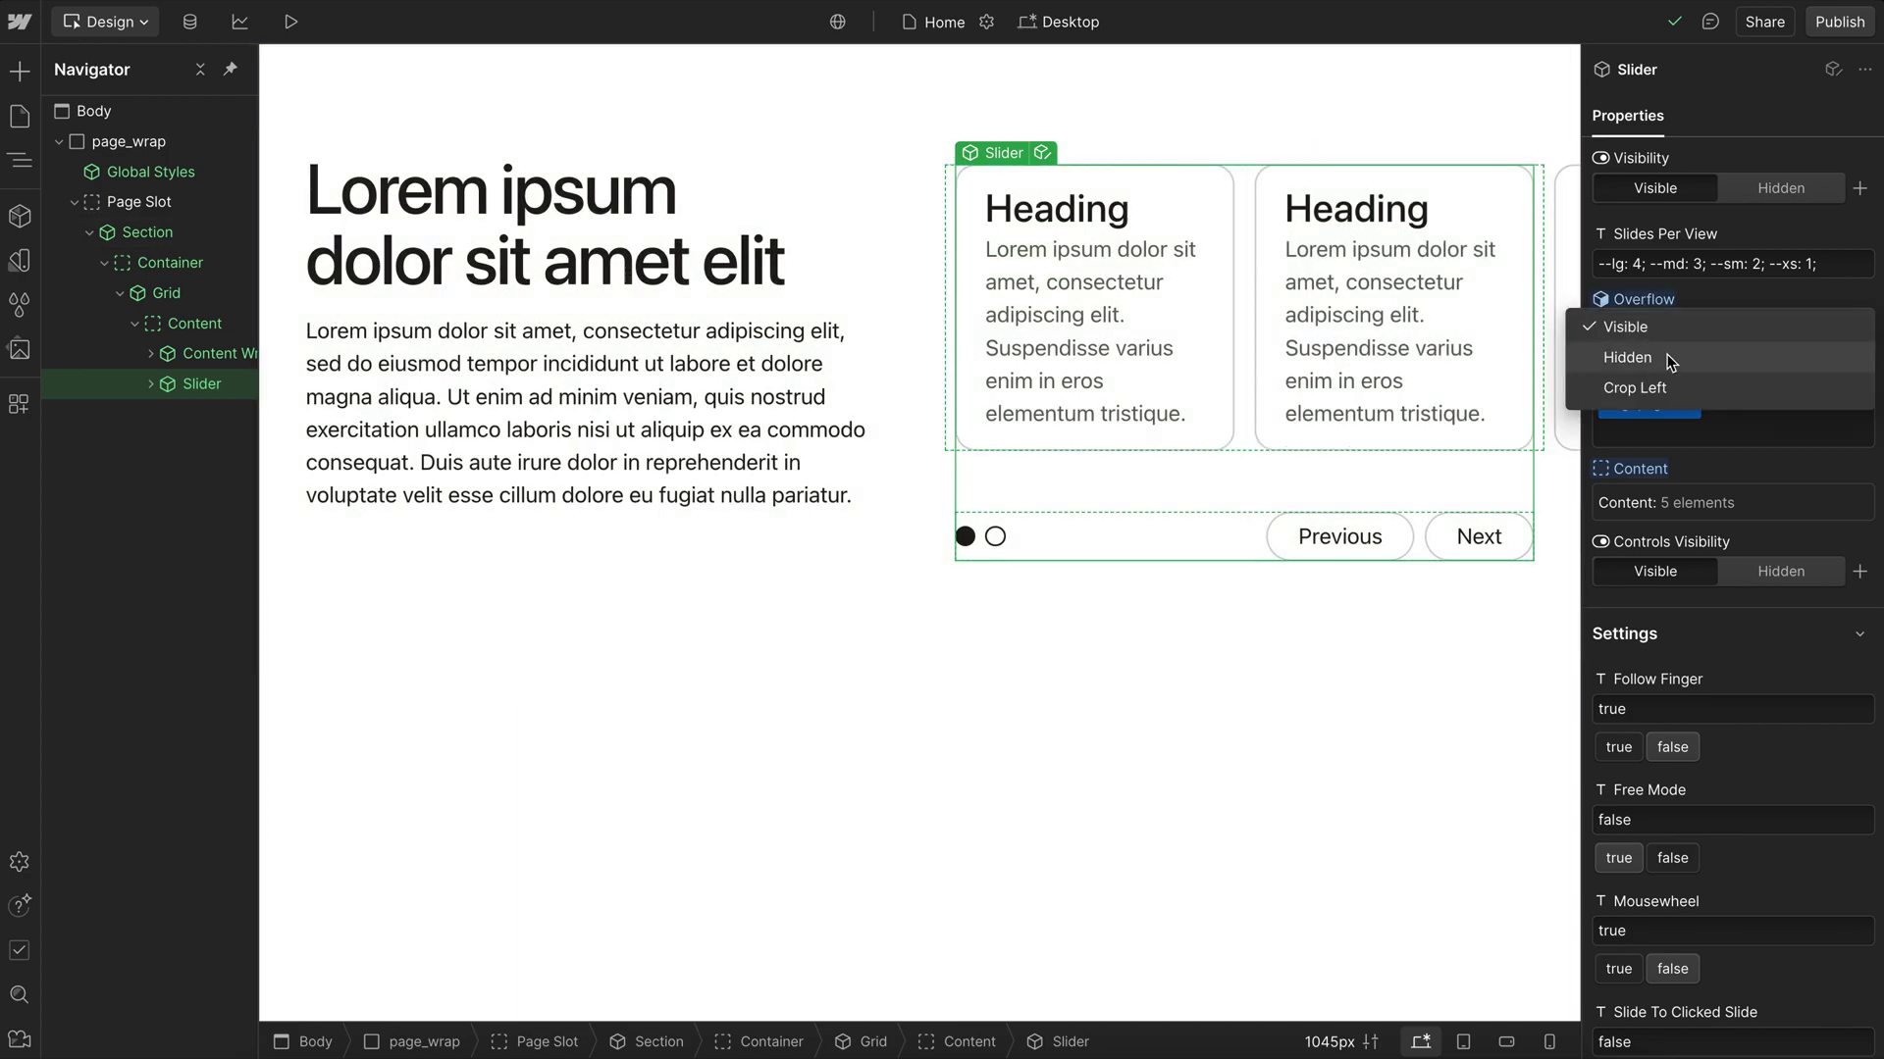
{"action": "left_click", "coordinate": [1631, 357]}
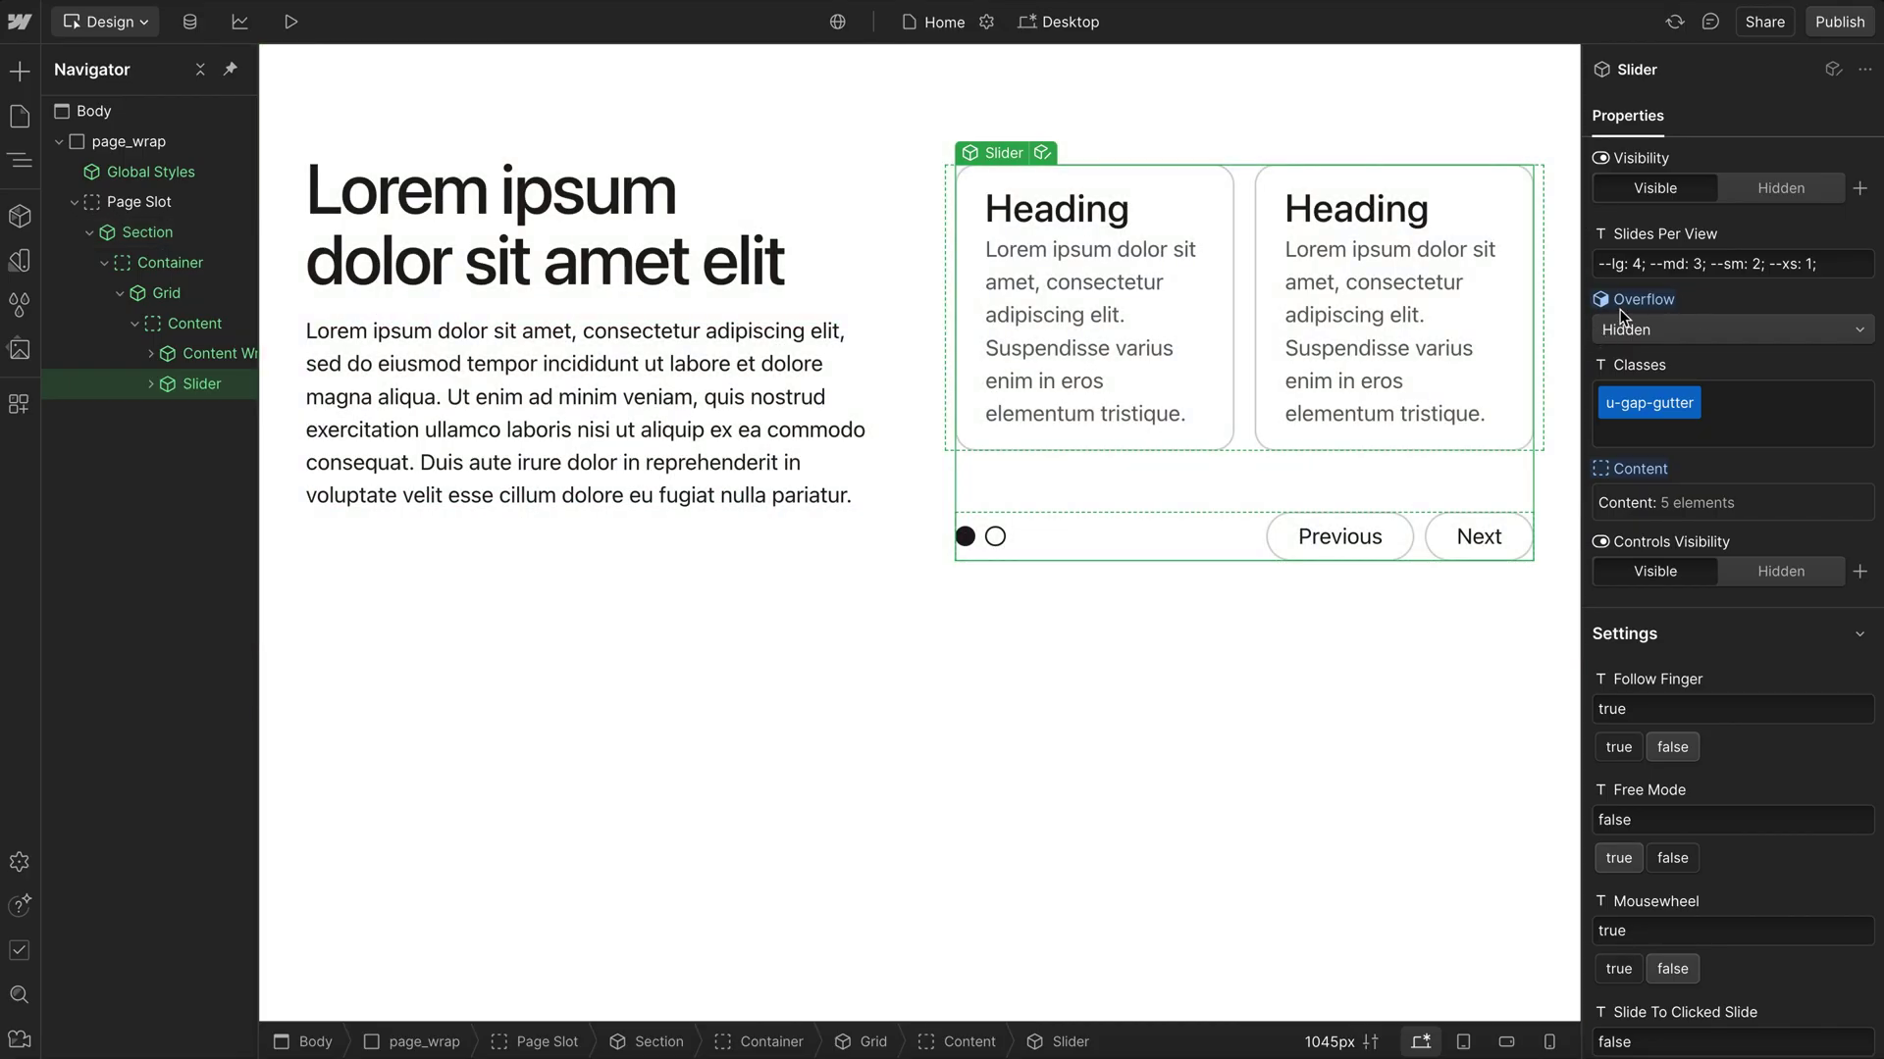
{"action": "left_click", "coordinate": [1628, 306]}
{"action": "left_click", "coordinate": [1629, 334]}
{"action": "left_click", "coordinate": [291, 22]}
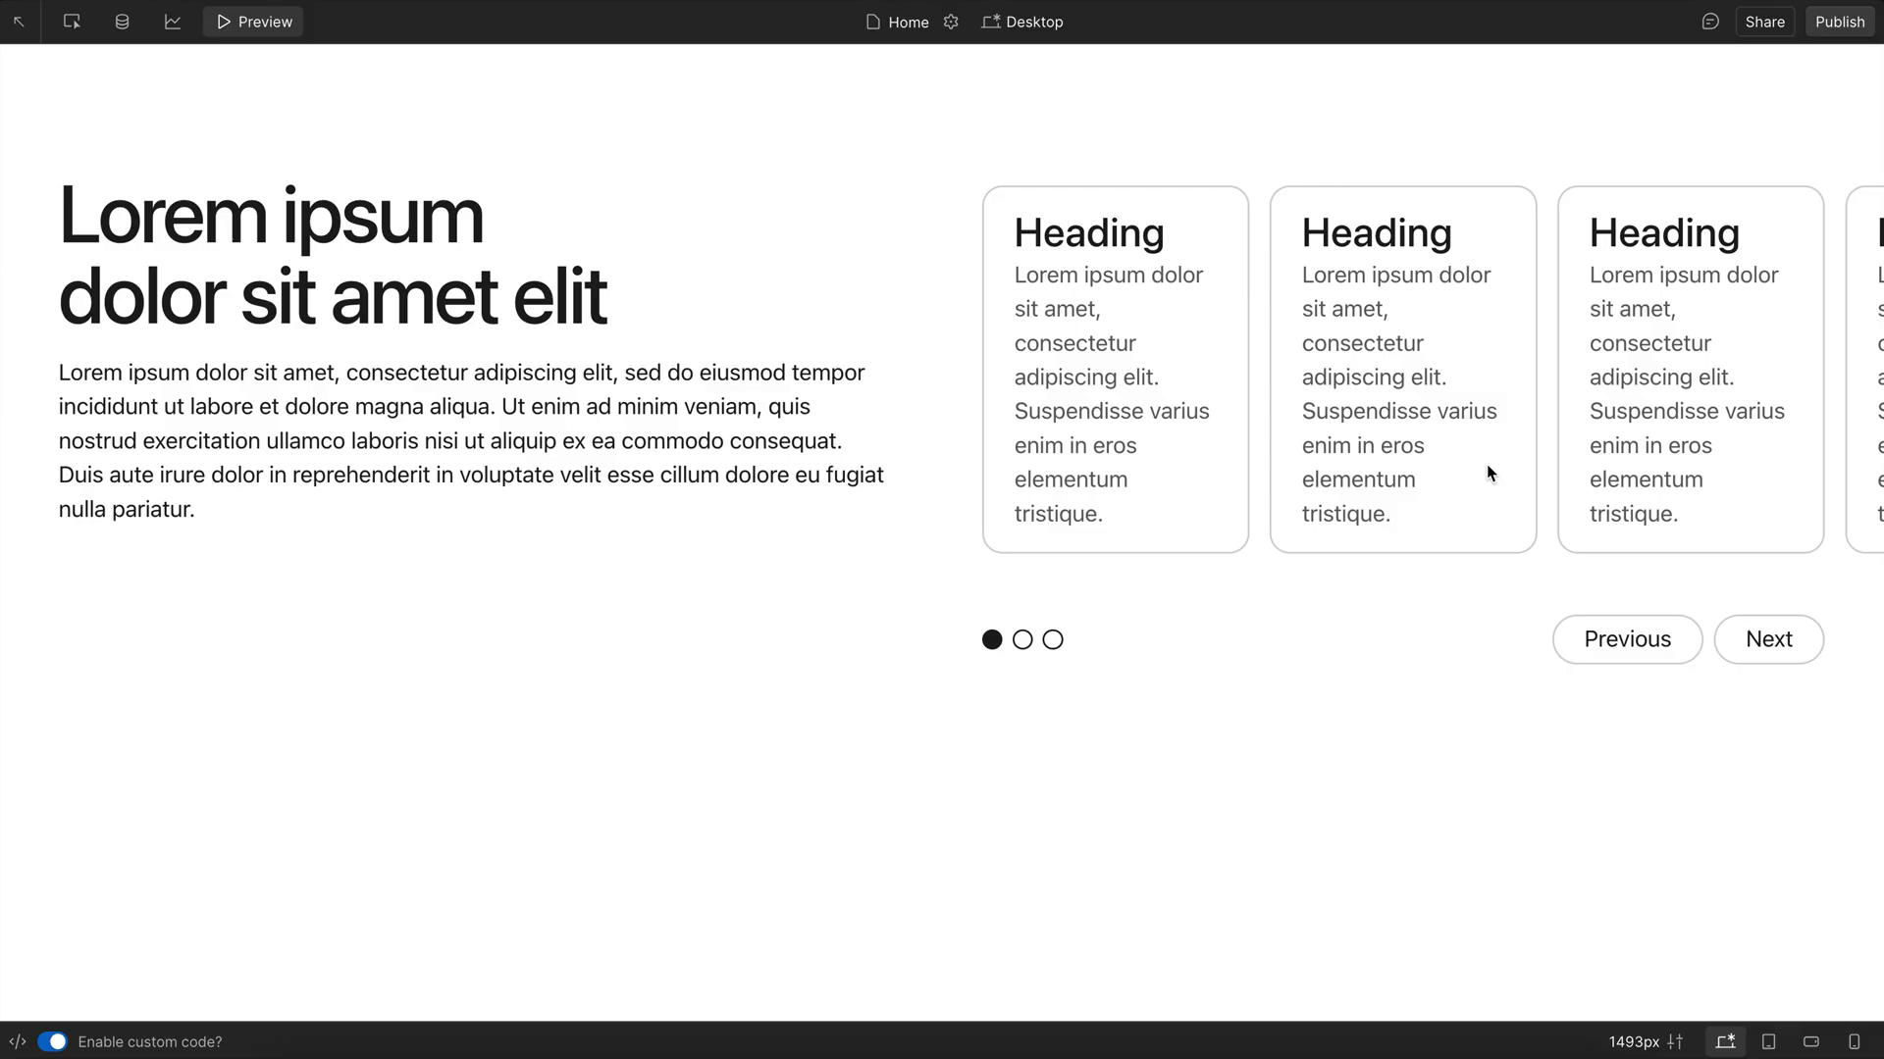
{"action": "left_click_drag", "start_coordinate": [1530, 387], "coordinate": [1342, 420]}
{"action": "key", "text": "super+shift+p"}
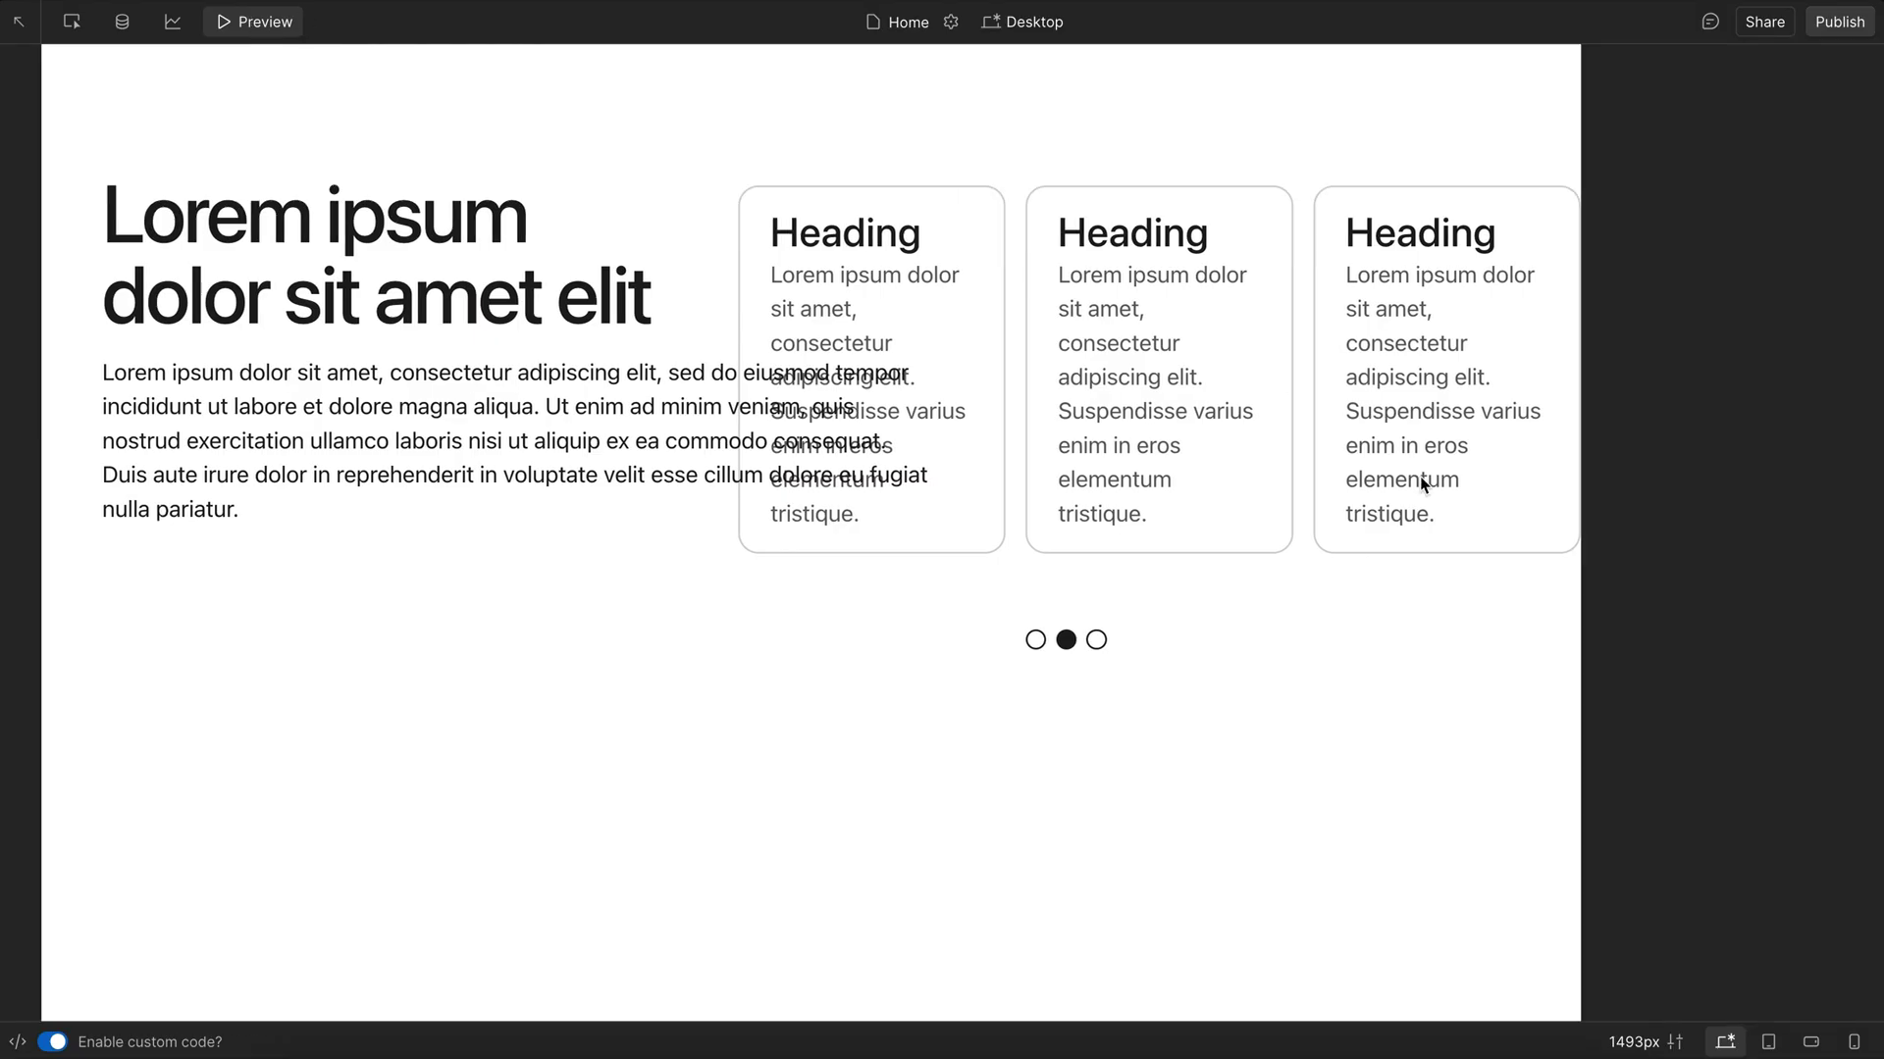
- Set the slider's Overflow to Crop Left, check it in Preview, then select the section
{"action": "left_click", "coordinate": [1665, 338]}
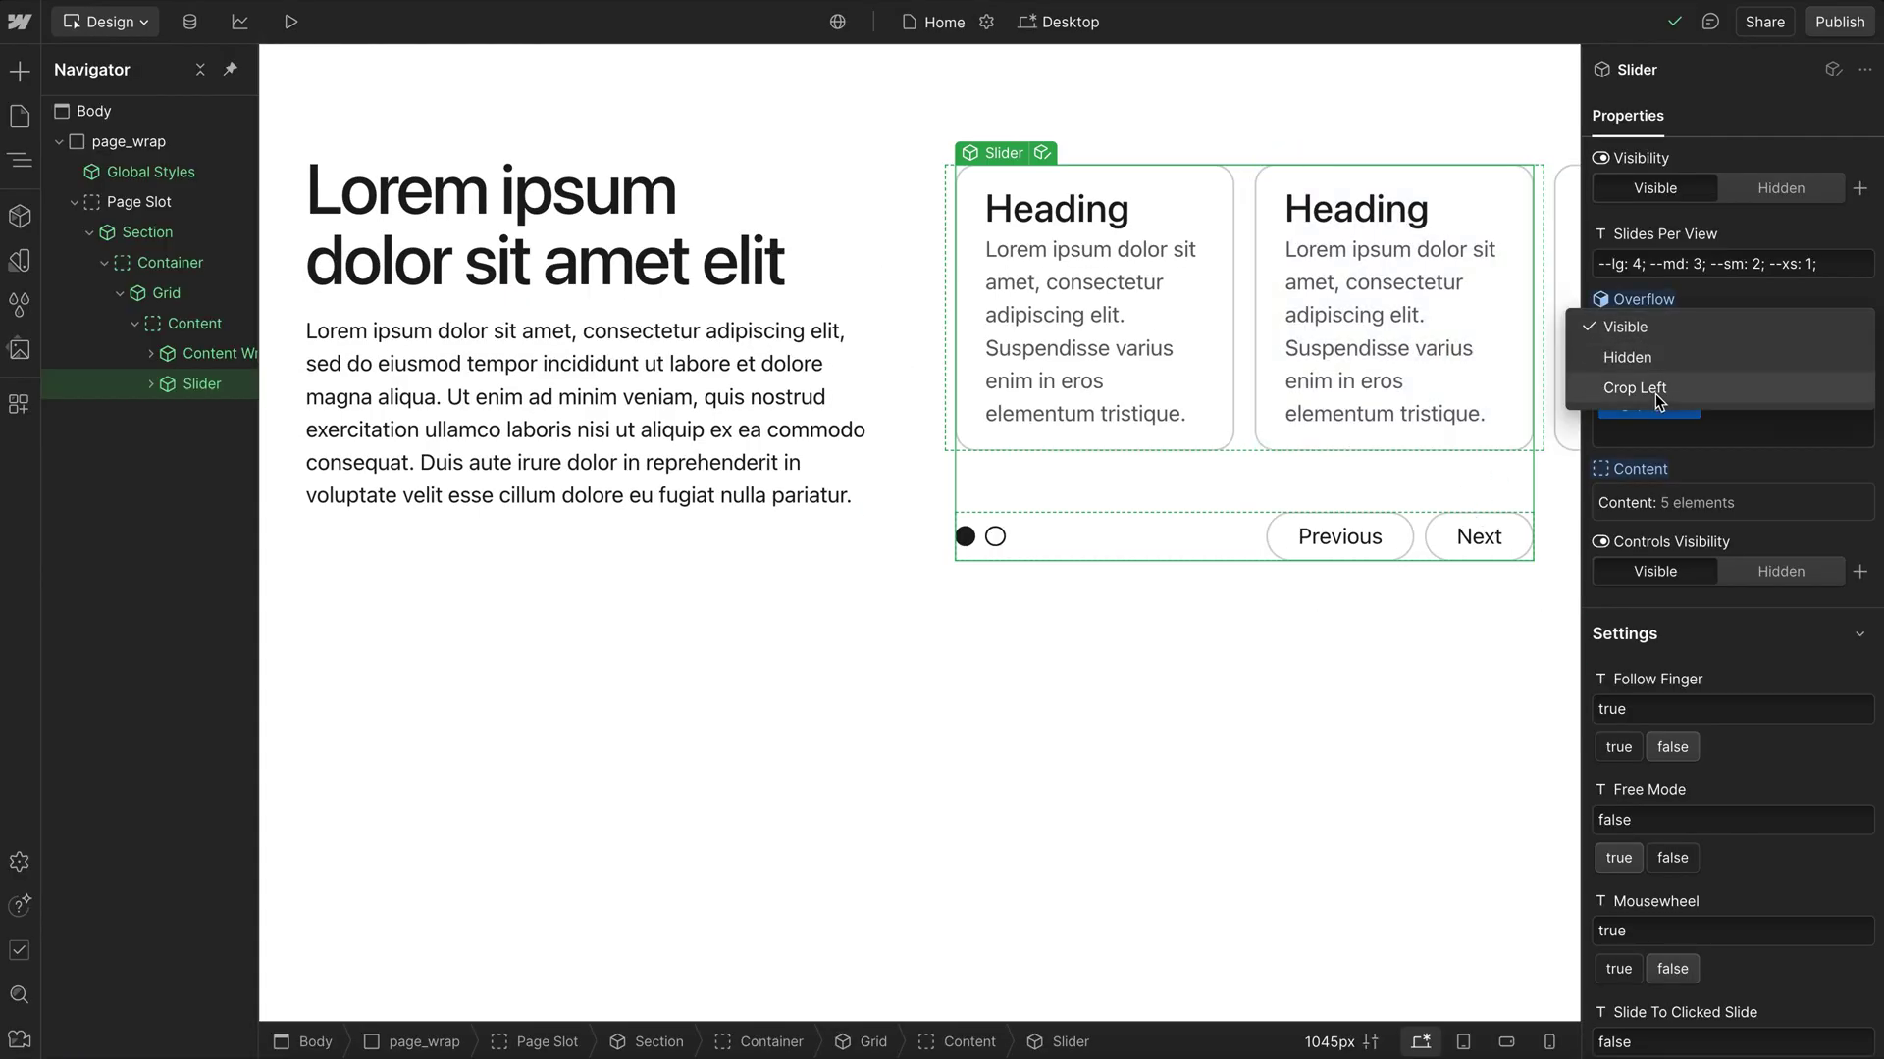
{"action": "left_click", "coordinate": [1660, 390]}
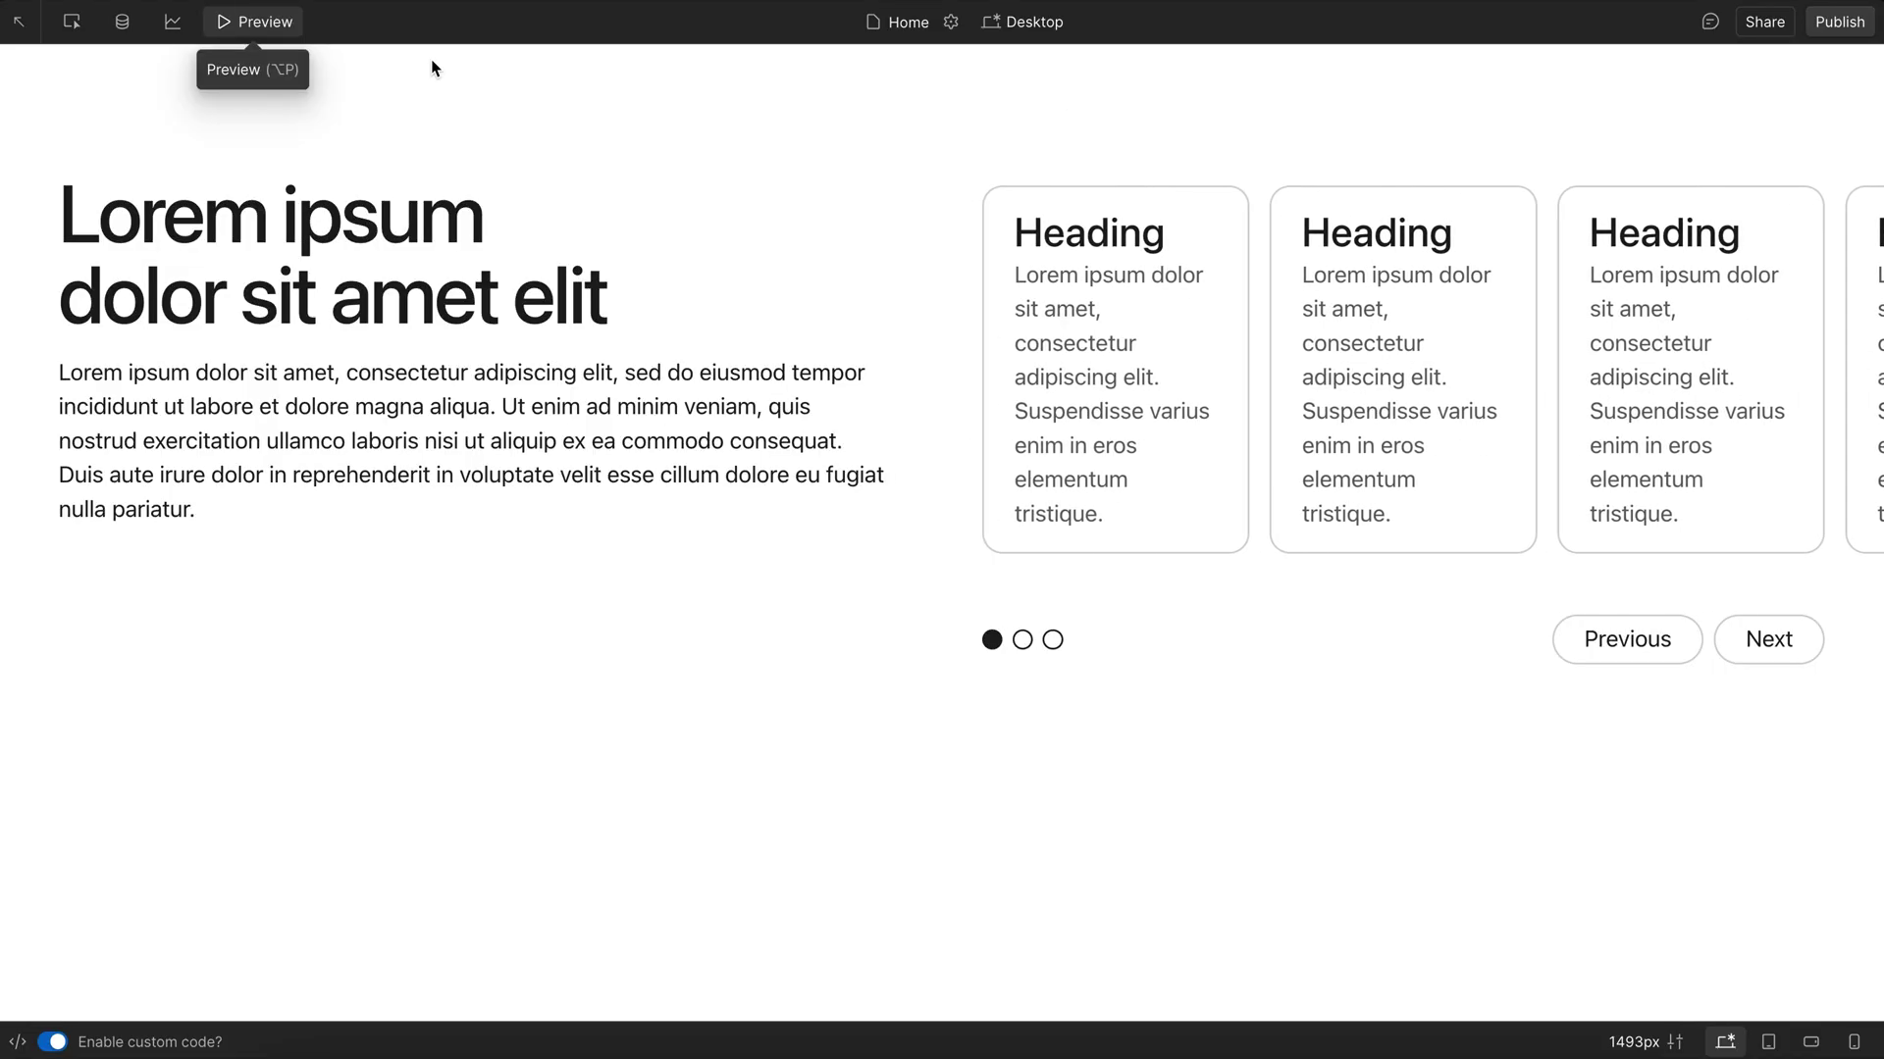
{"action": "left_click", "coordinate": [268, 20]}
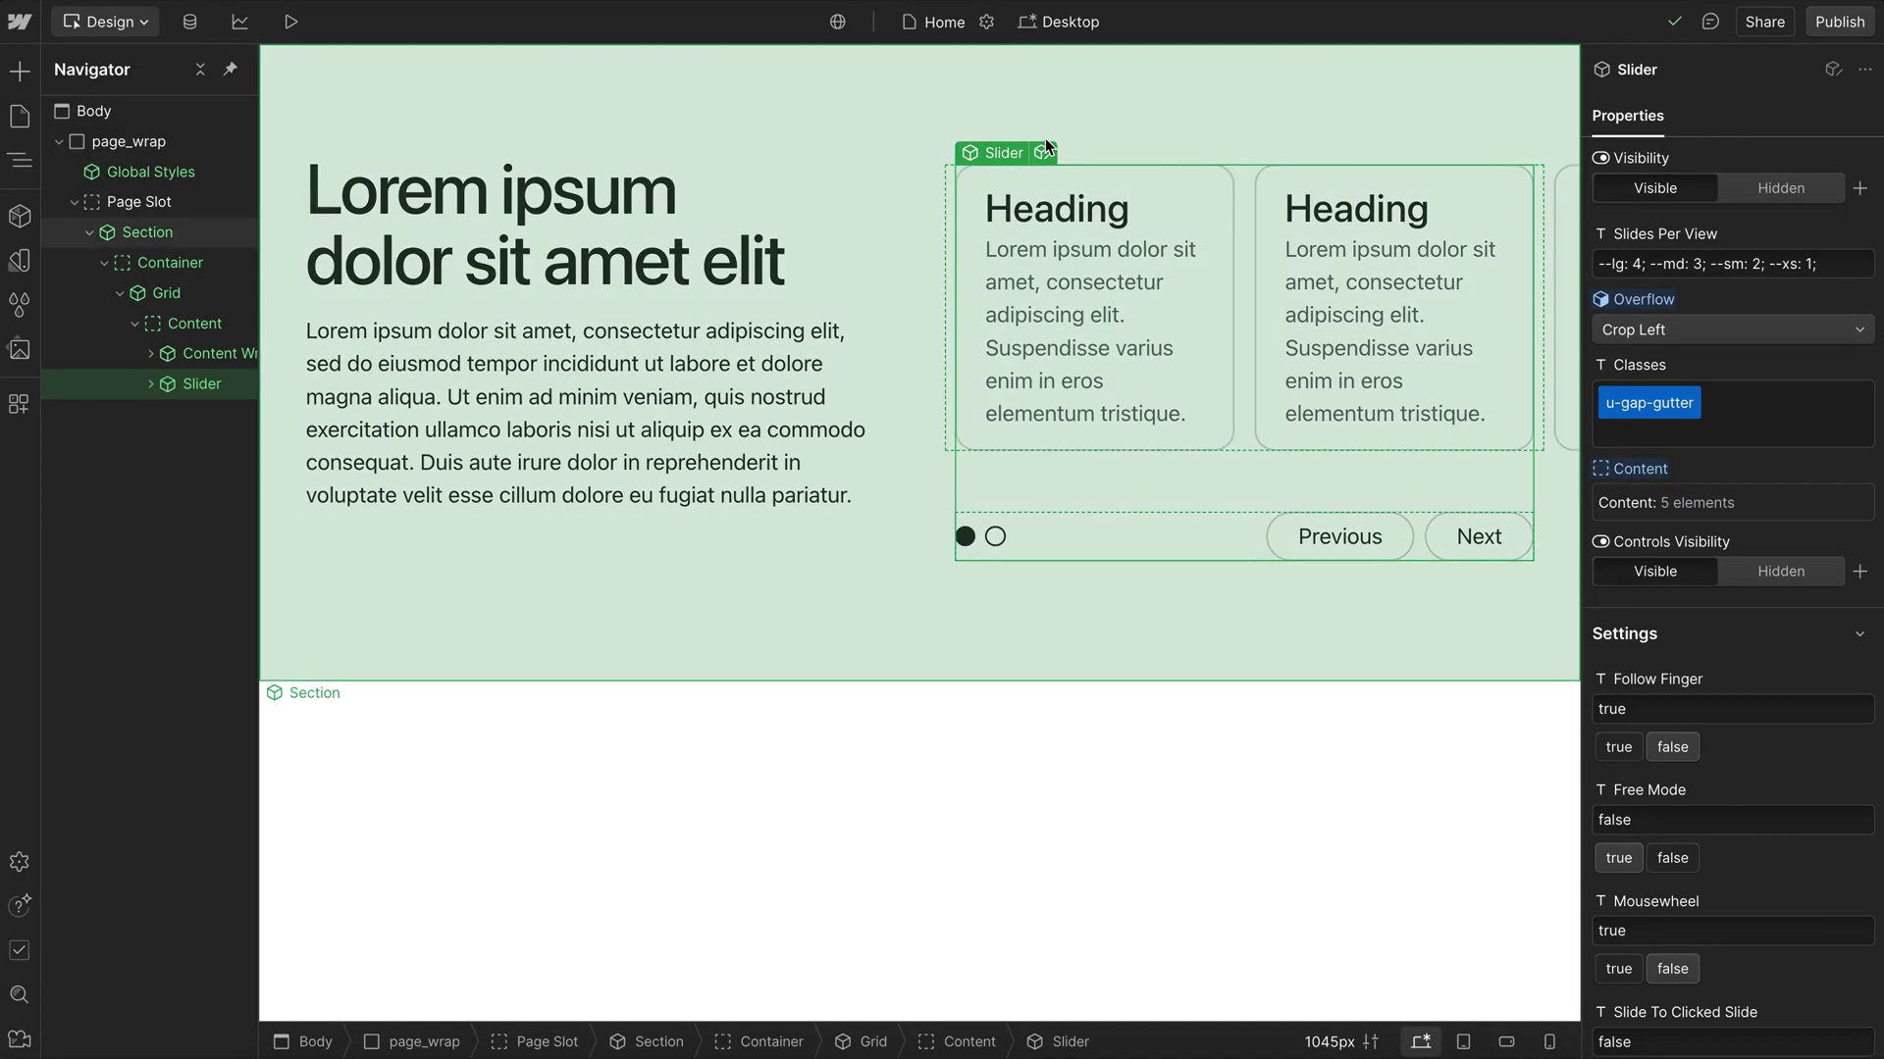
{"action": "left_click", "coordinate": [1045, 143]}
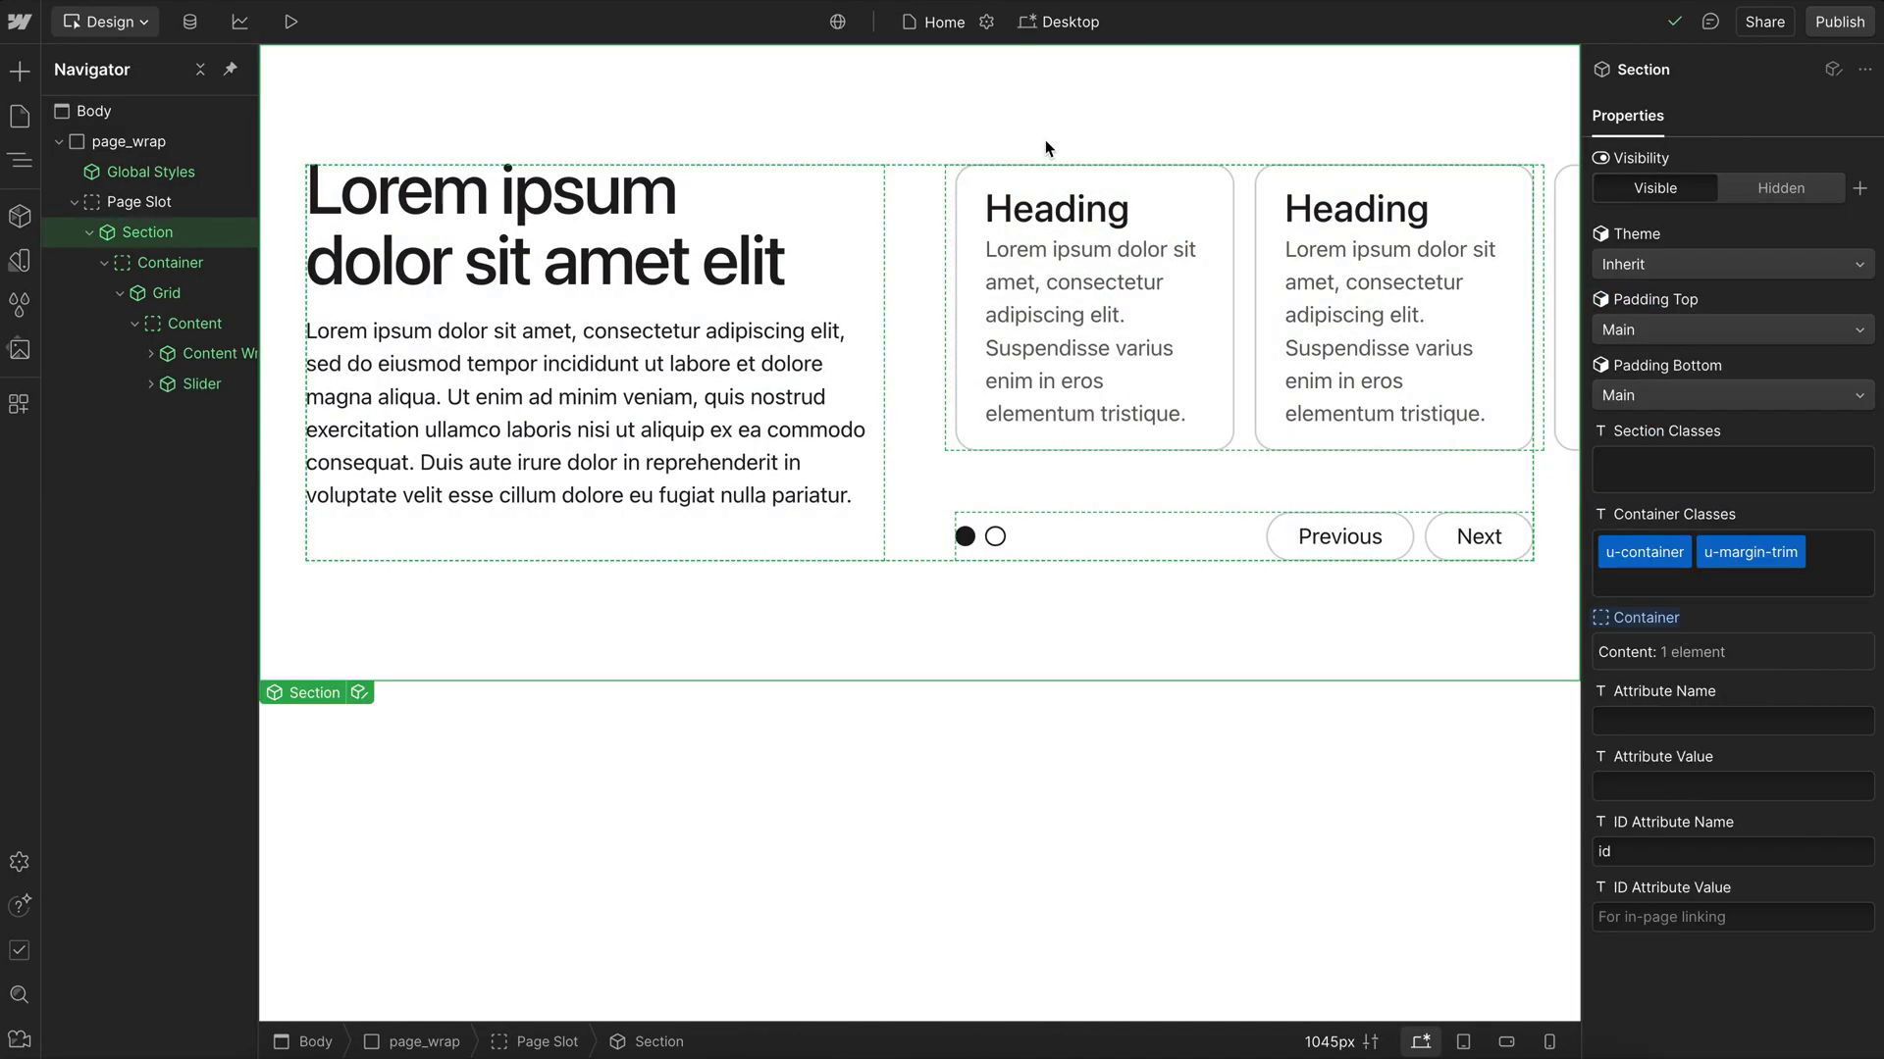
{"action": "left_click", "coordinate": [1168, 495]}
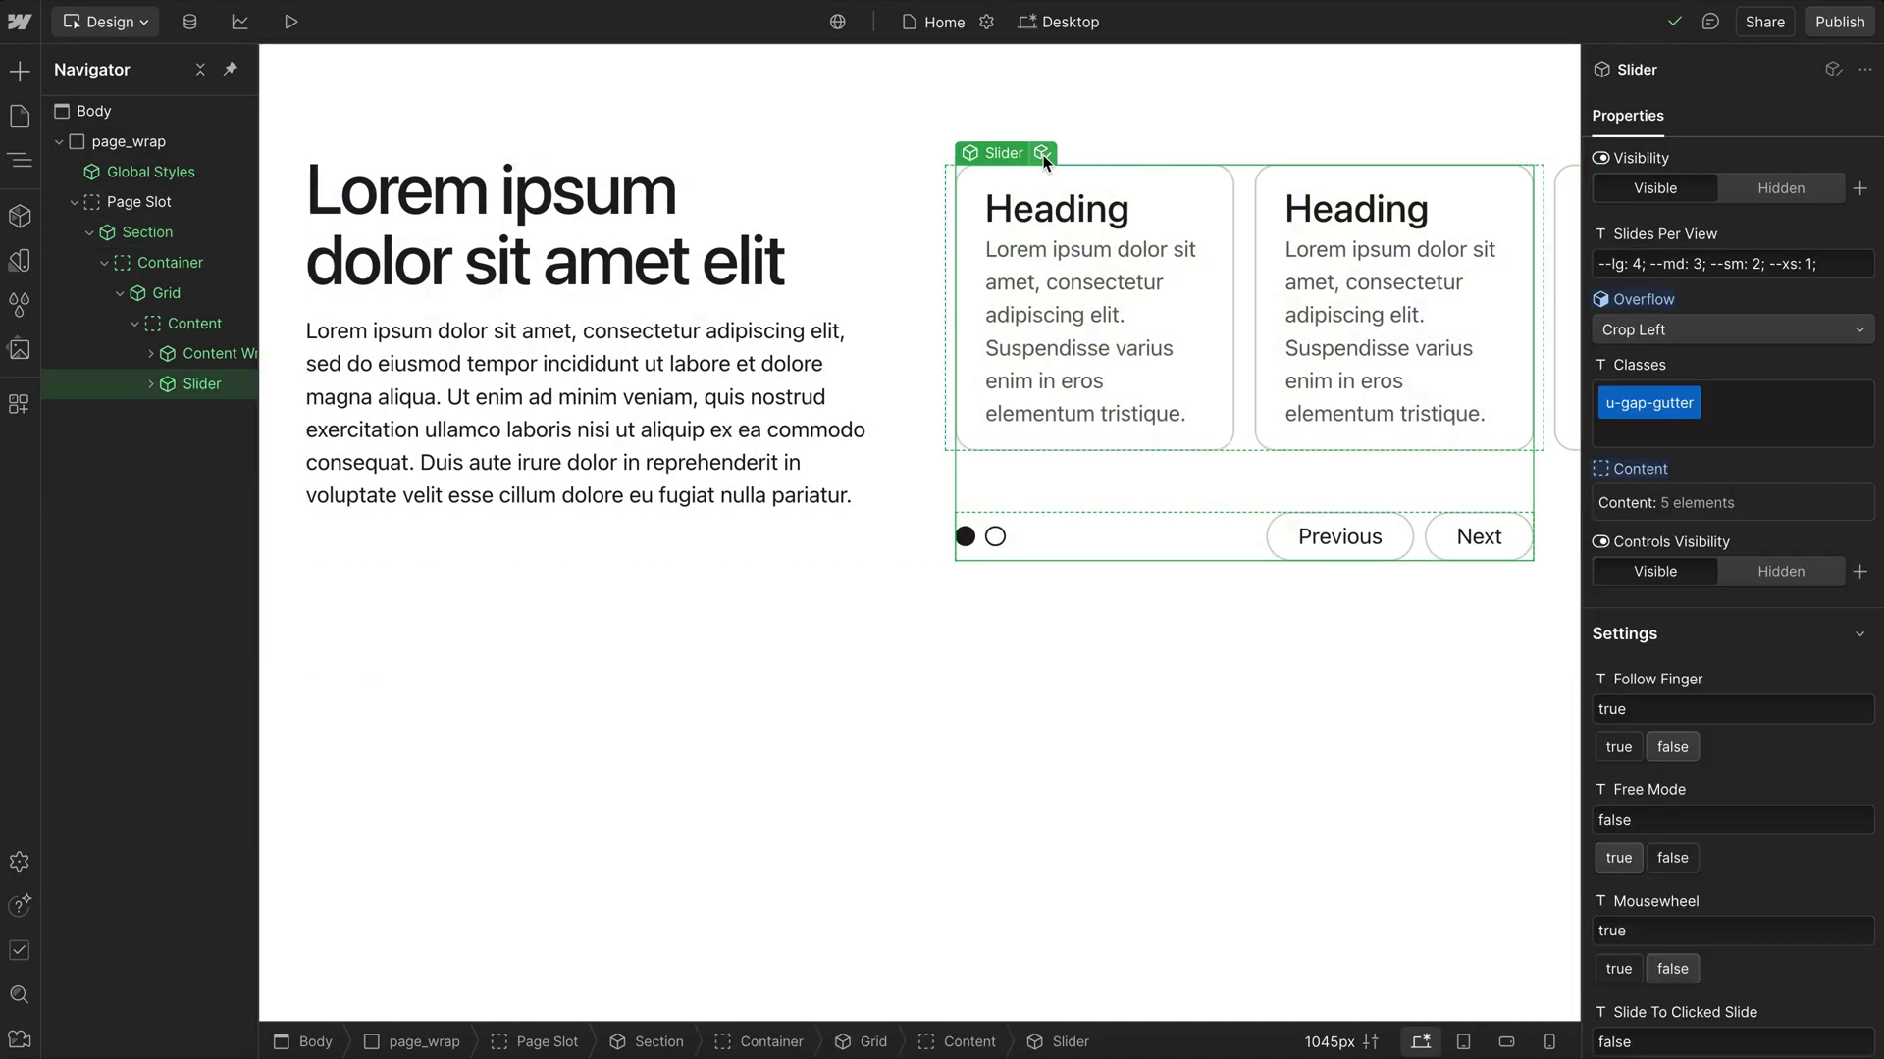
{"action": "left_click", "coordinate": [1042, 154]}
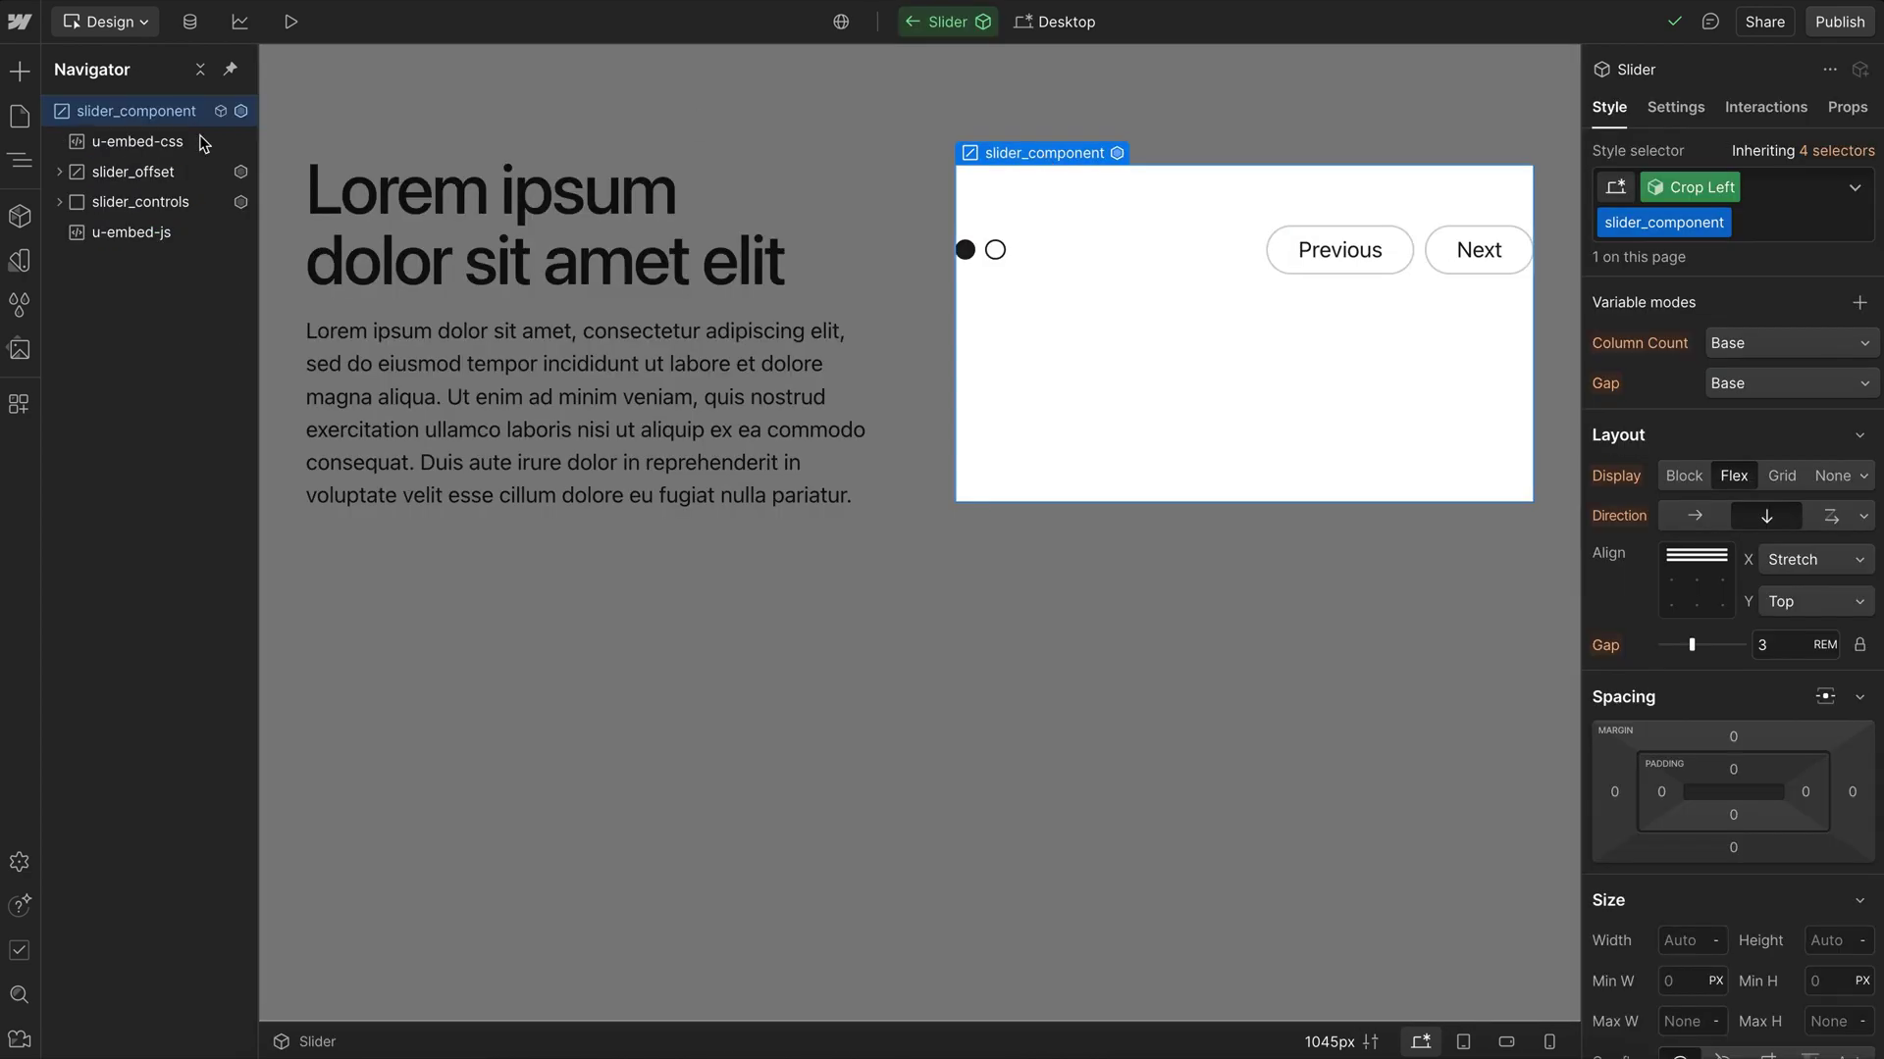
{"action": "left_click", "coordinate": [127, 174]}
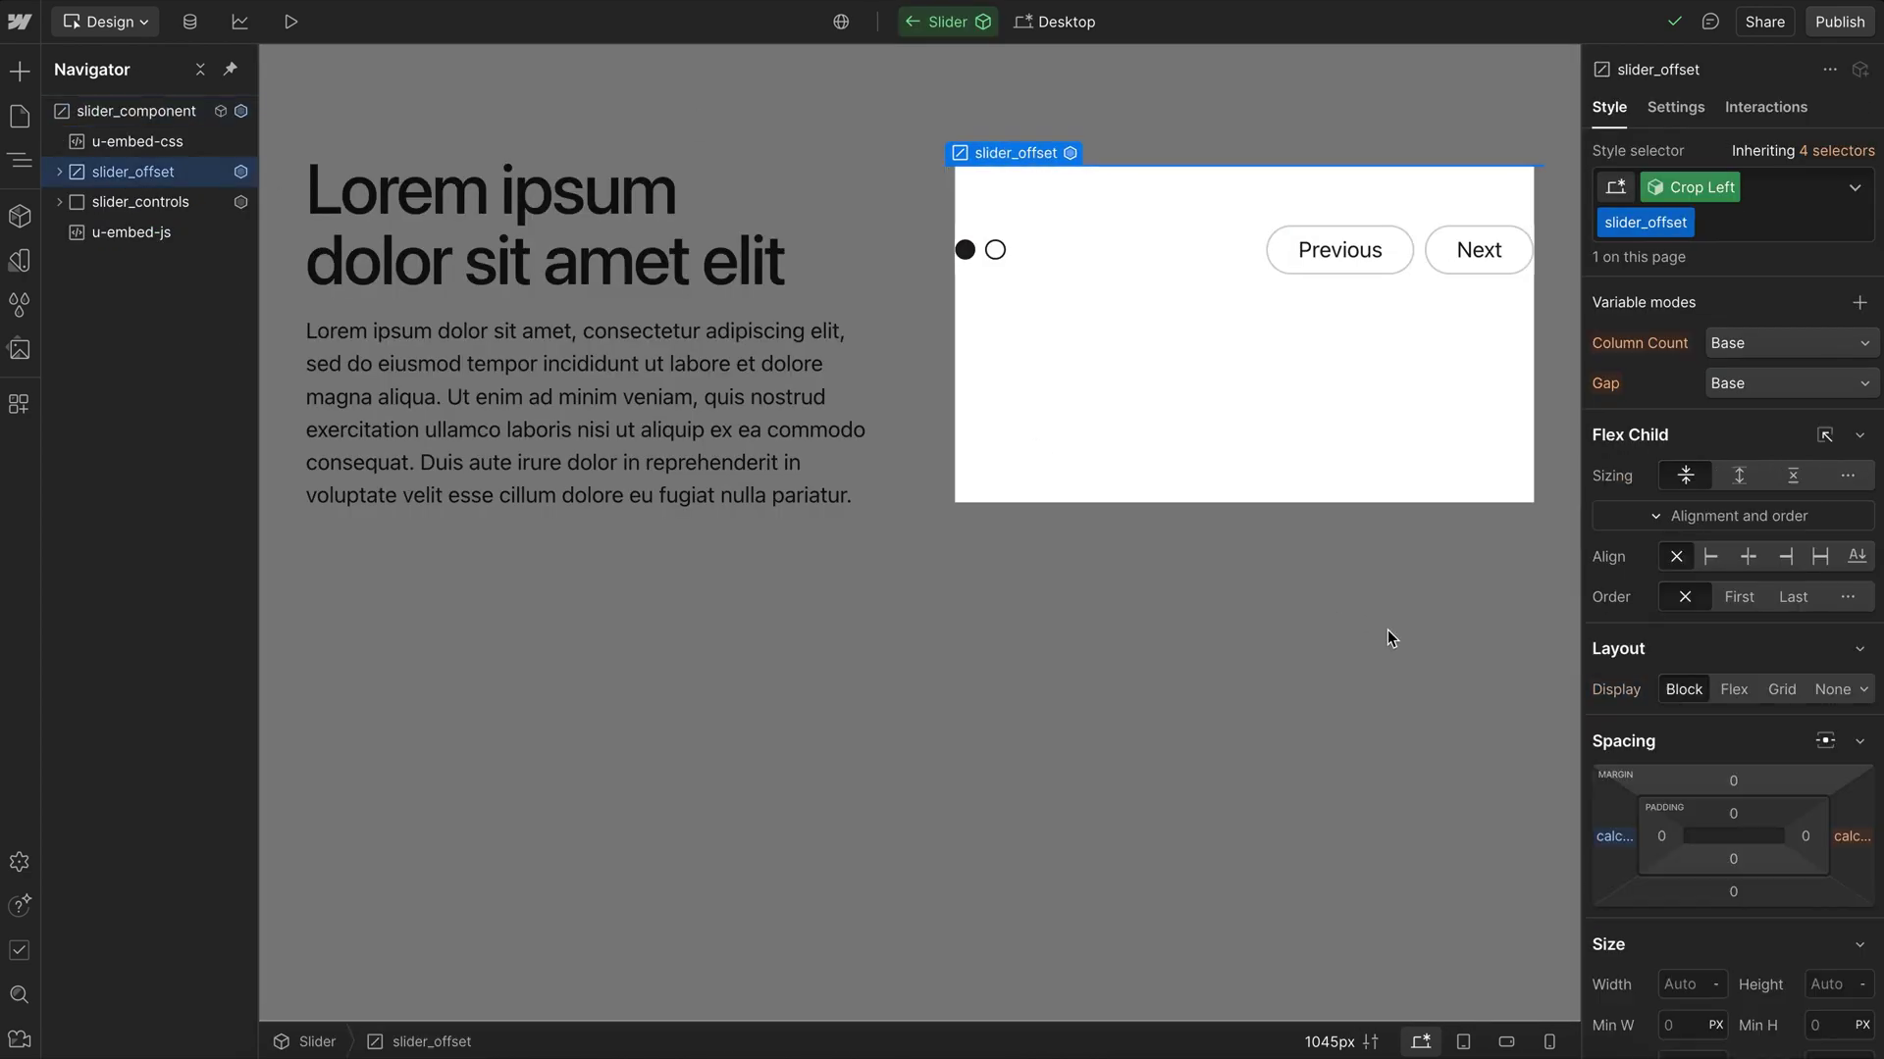
{"action": "left_click", "coordinate": [1614, 839]}
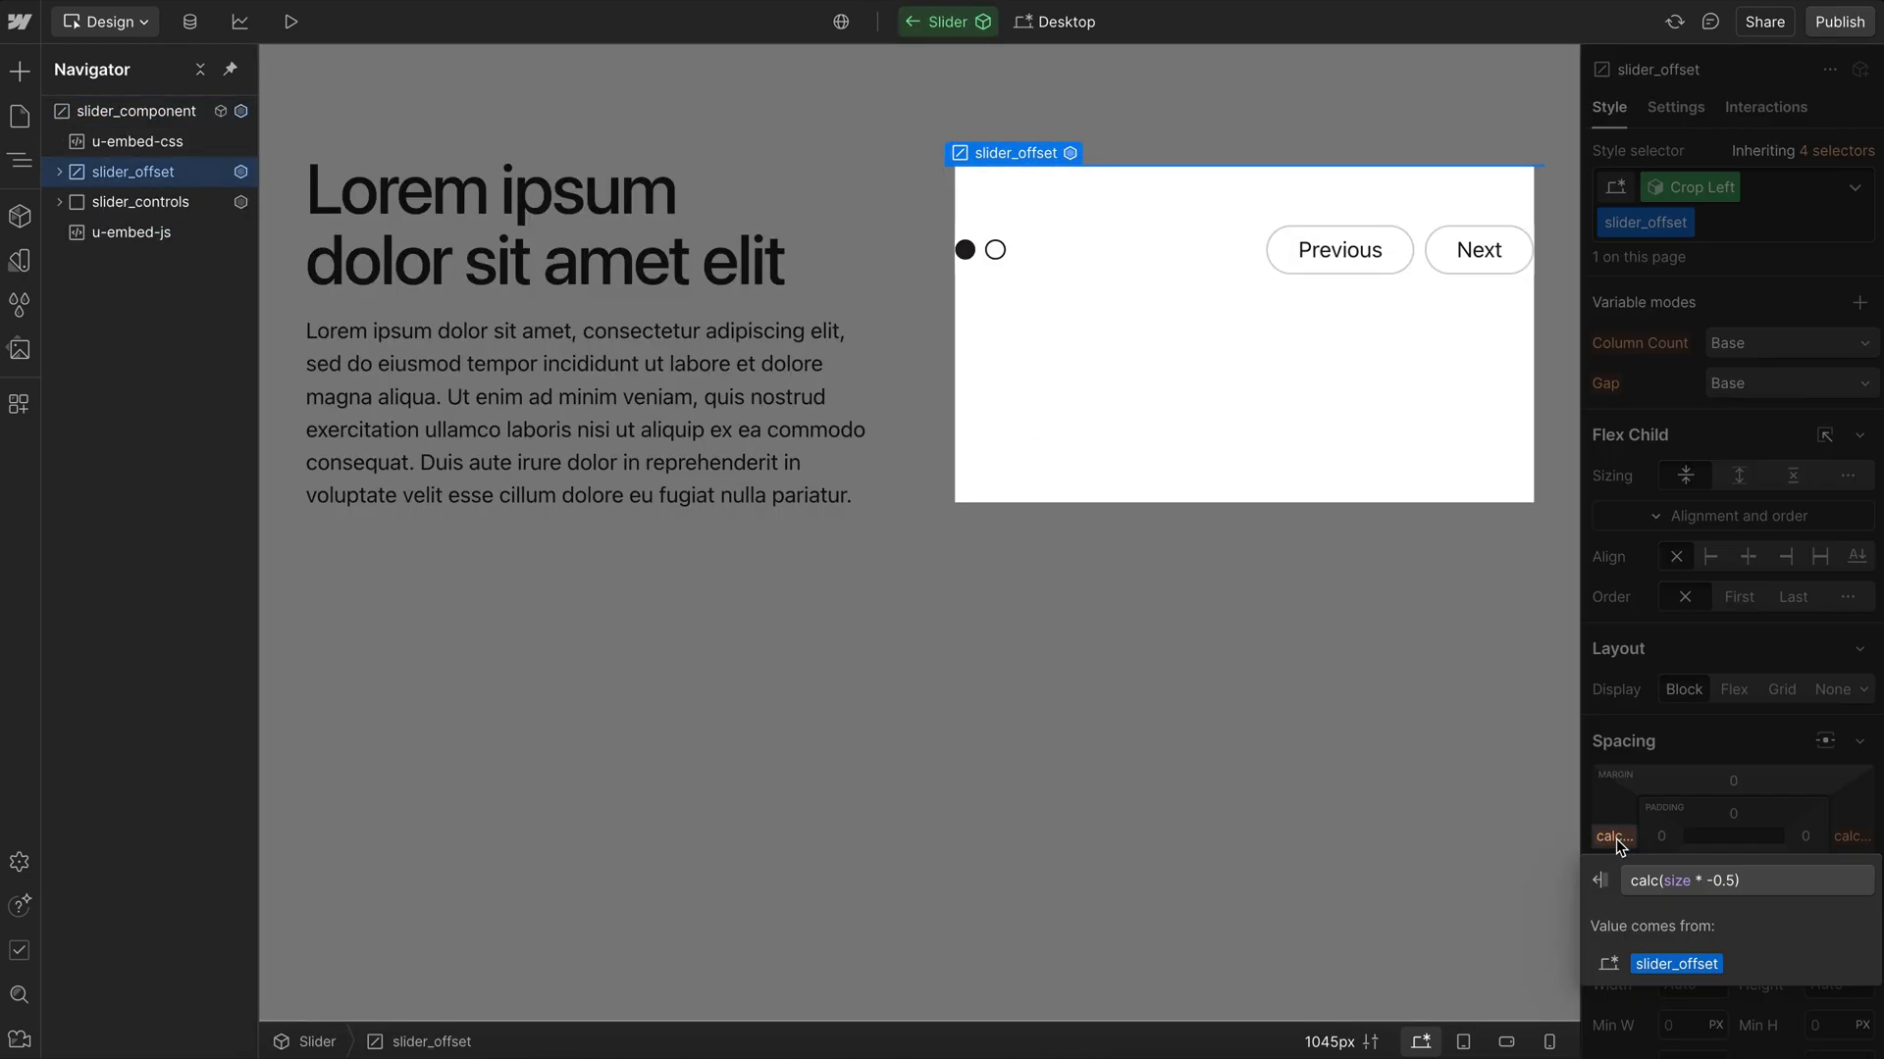
{"action": "left_click", "coordinate": [1722, 881]}
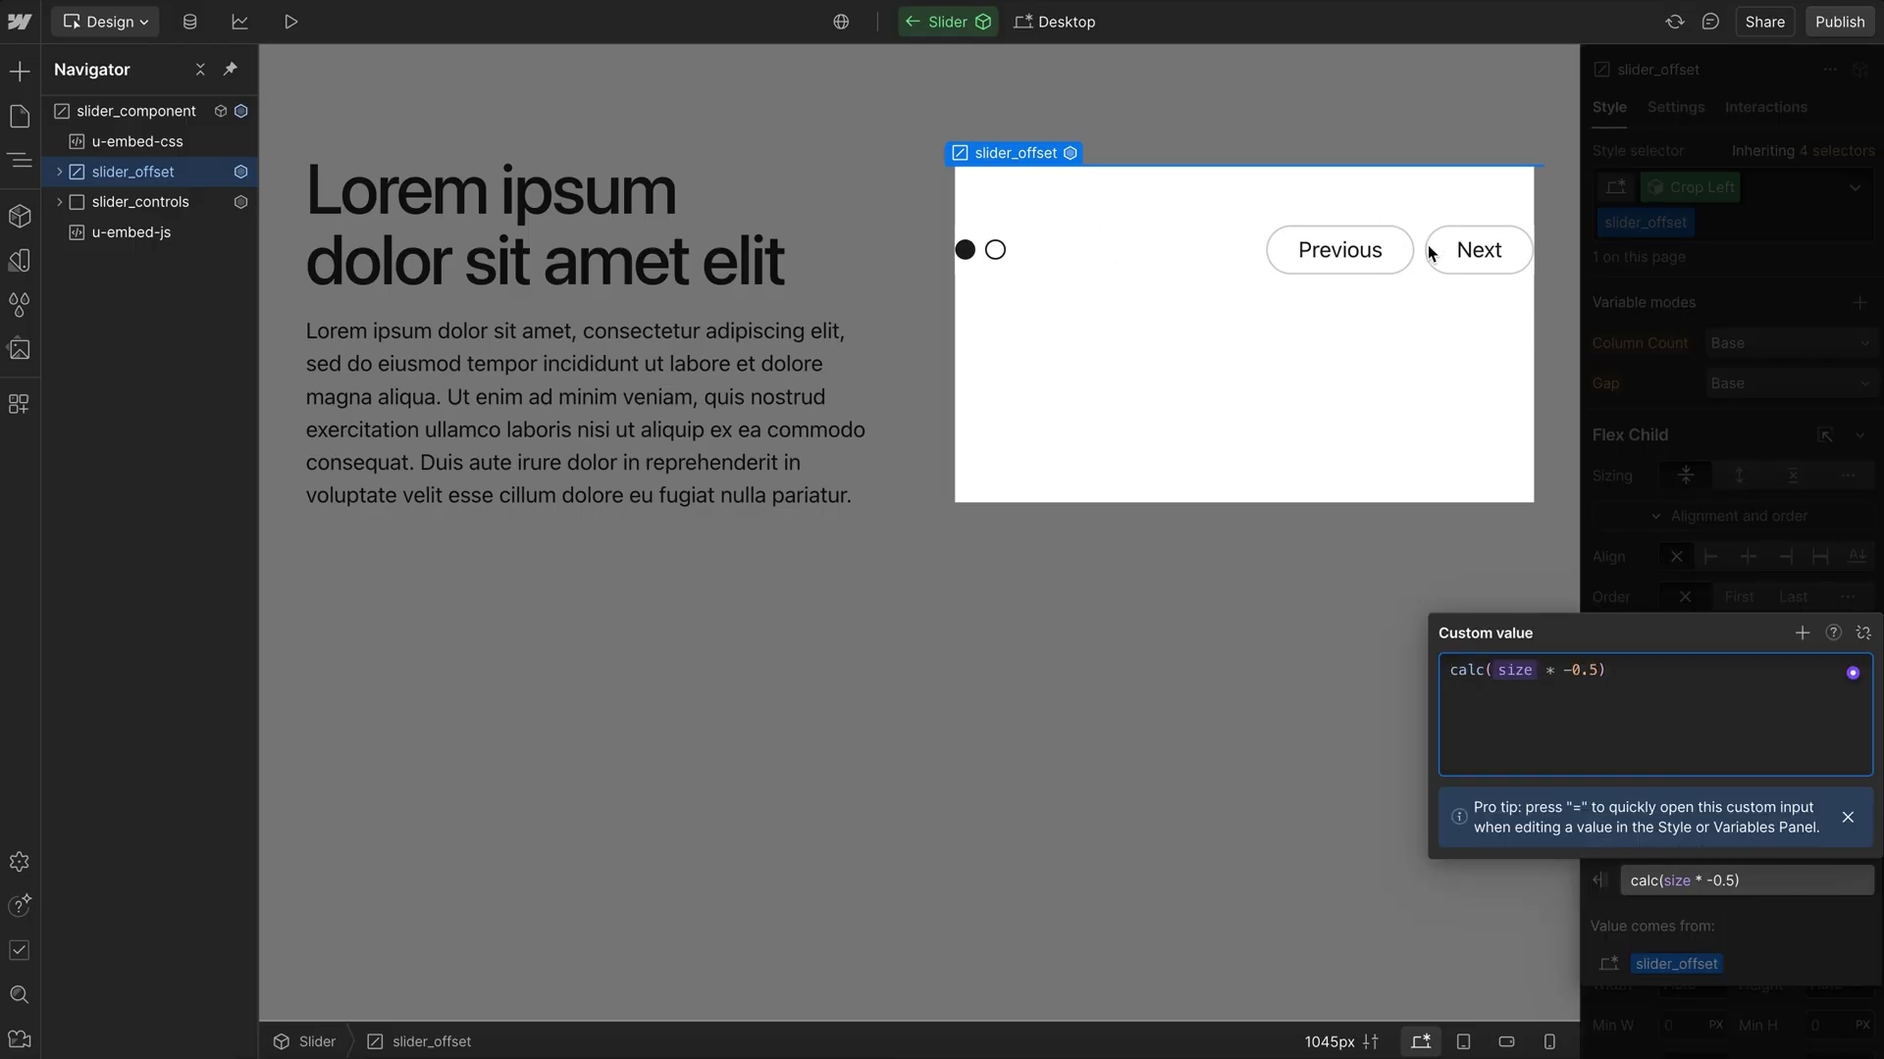
{"action": "key", "text": "Escape"}
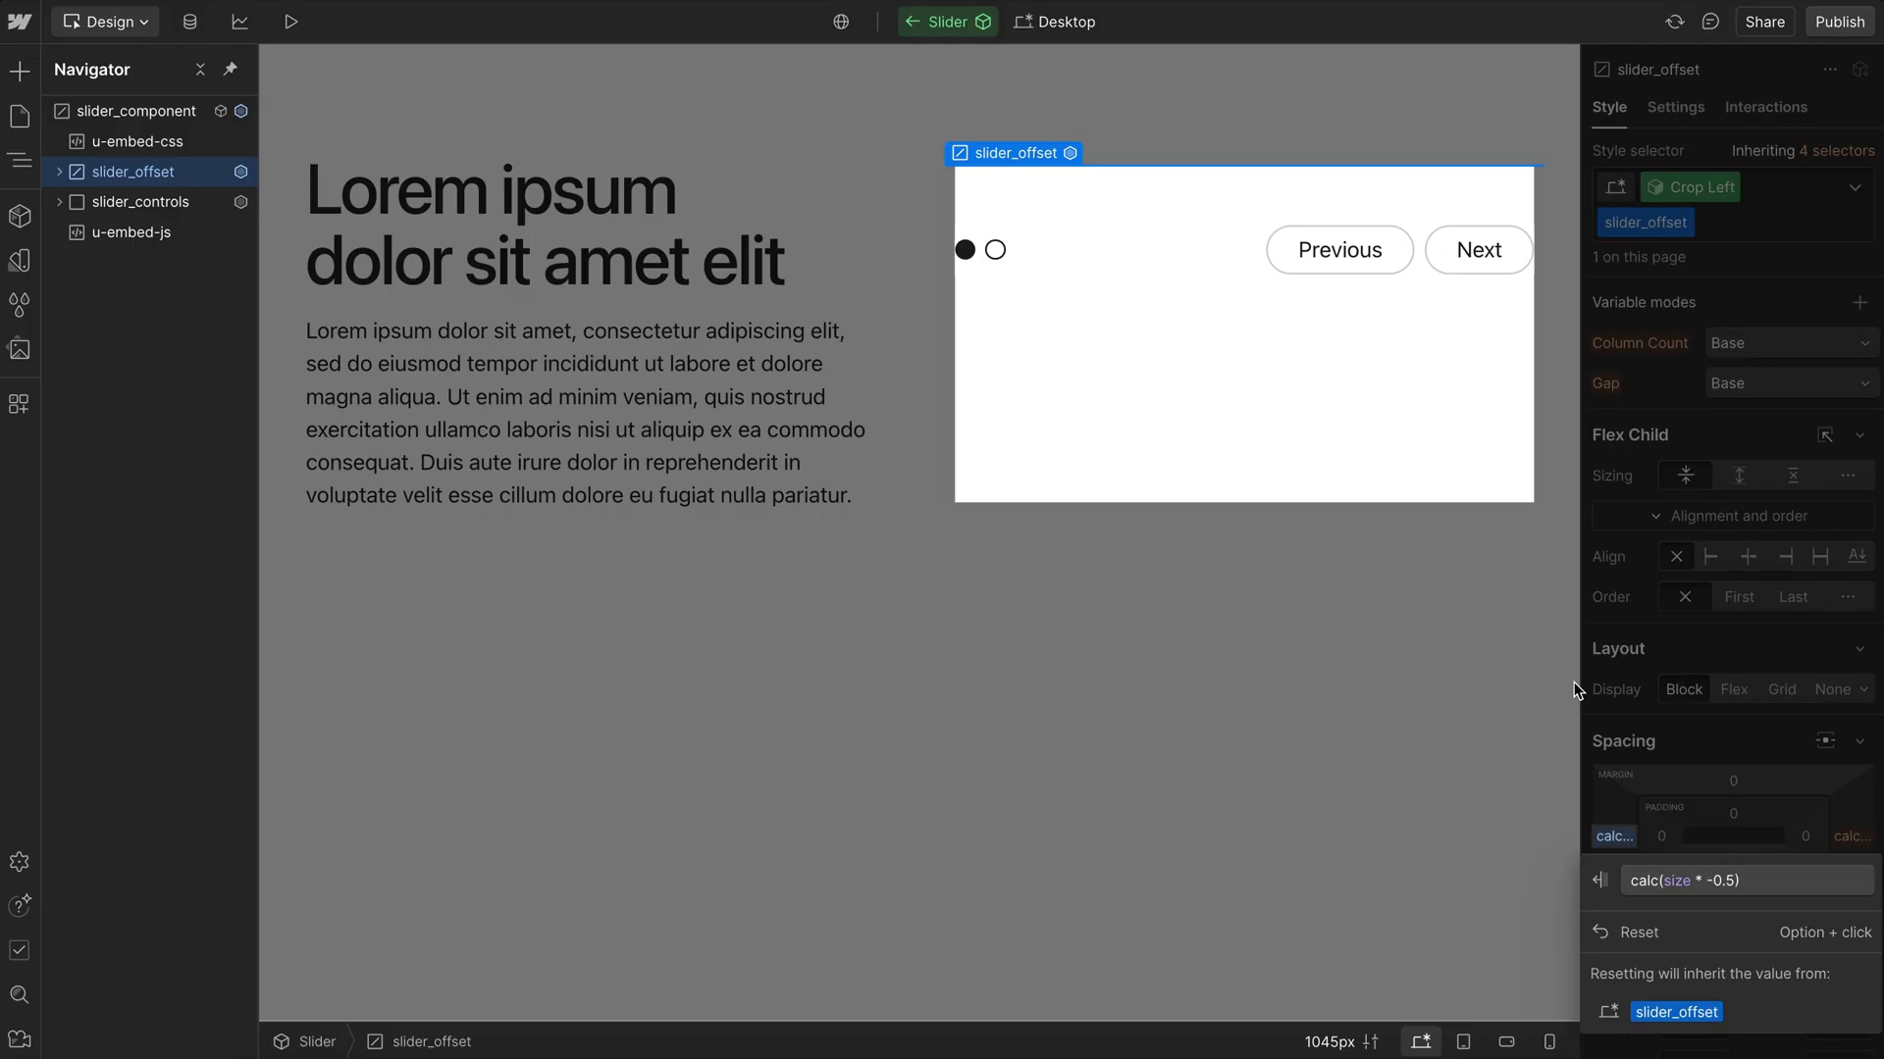
{"action": "left_click", "coordinate": [1573, 681]}
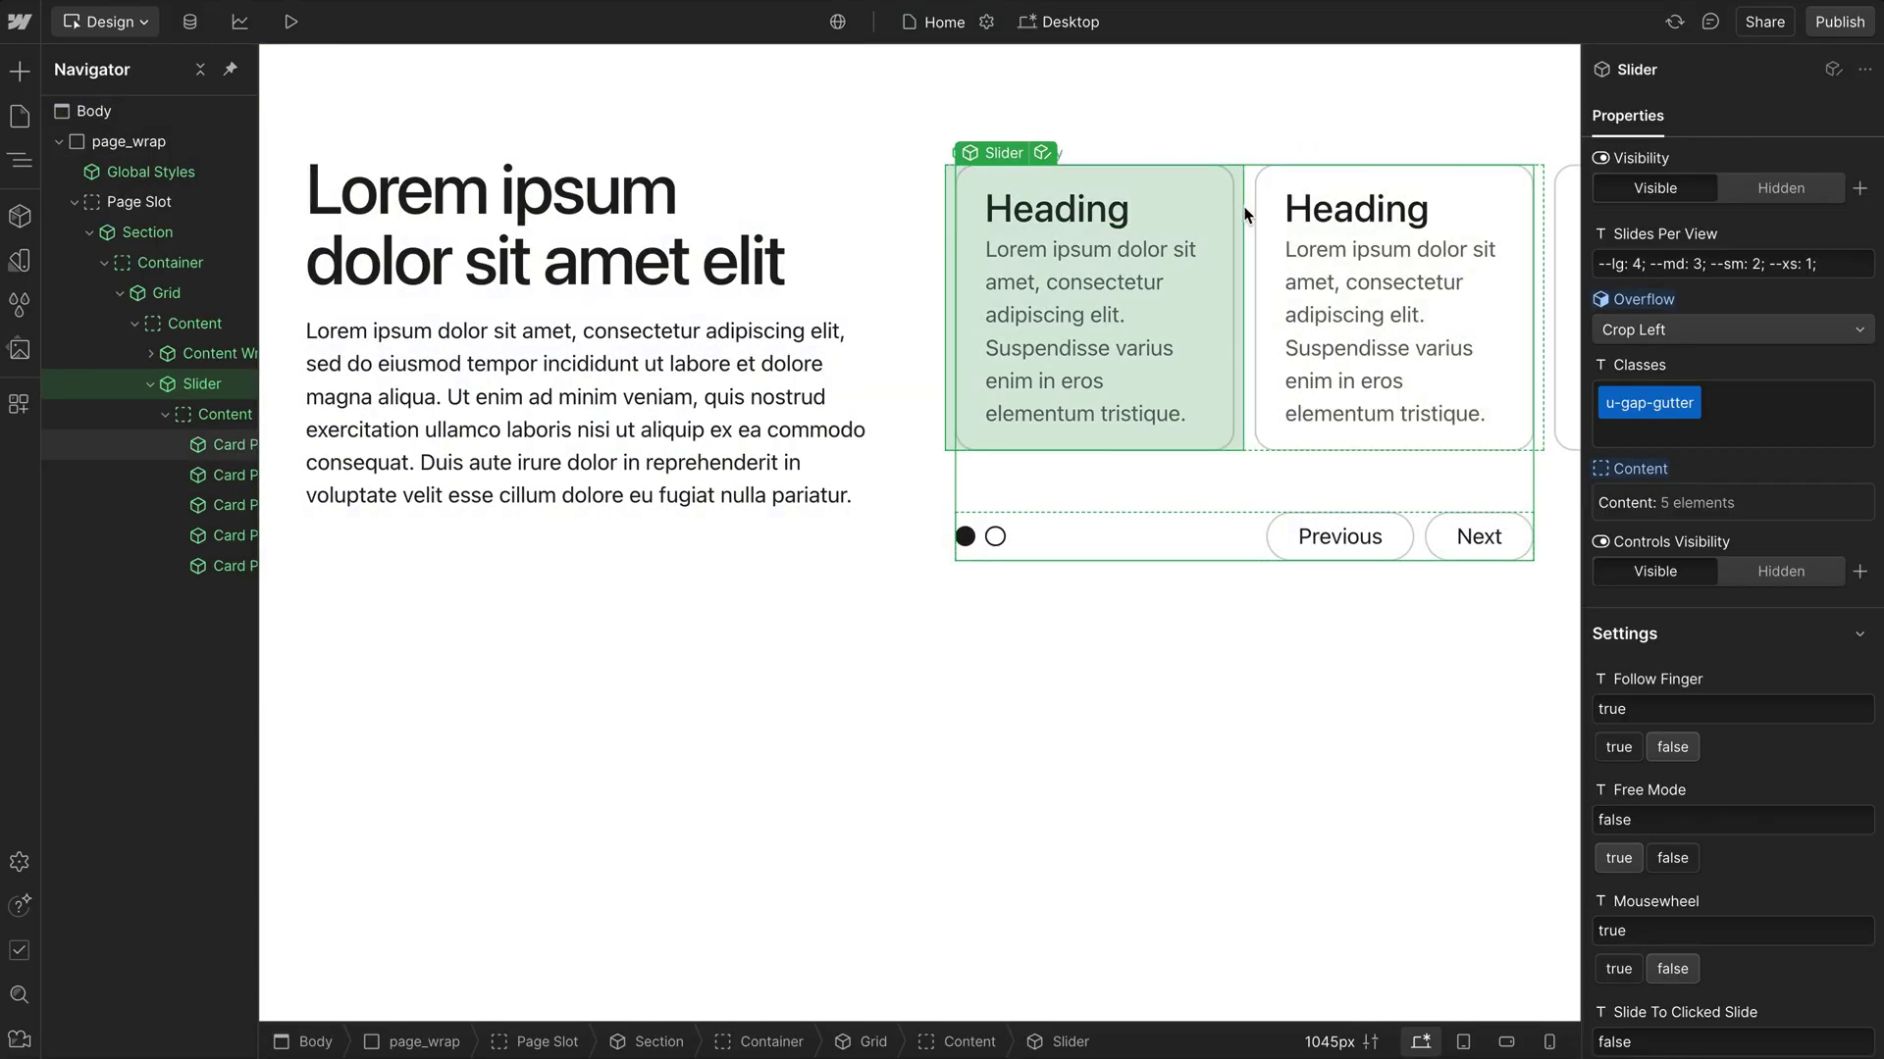
{"action": "left_click", "coordinate": [1235, 195]}
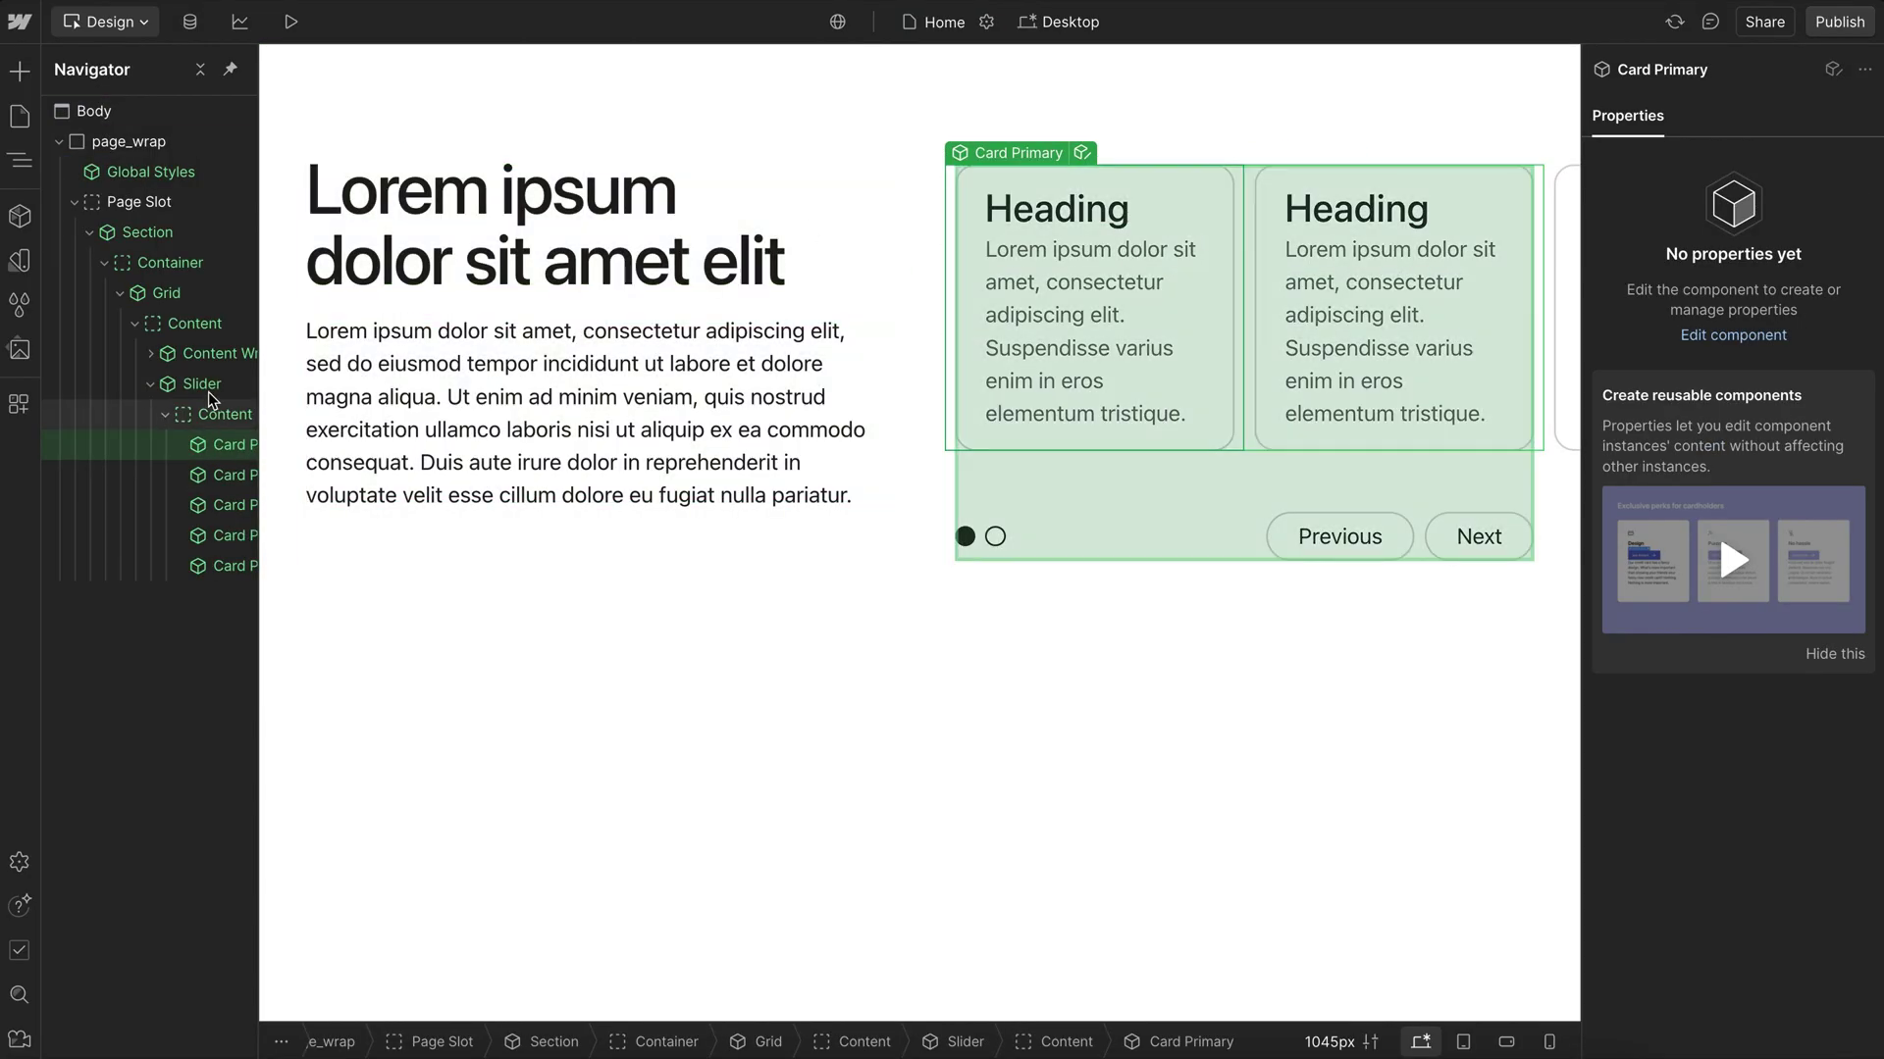
{"action": "left_click", "coordinate": [201, 393]}
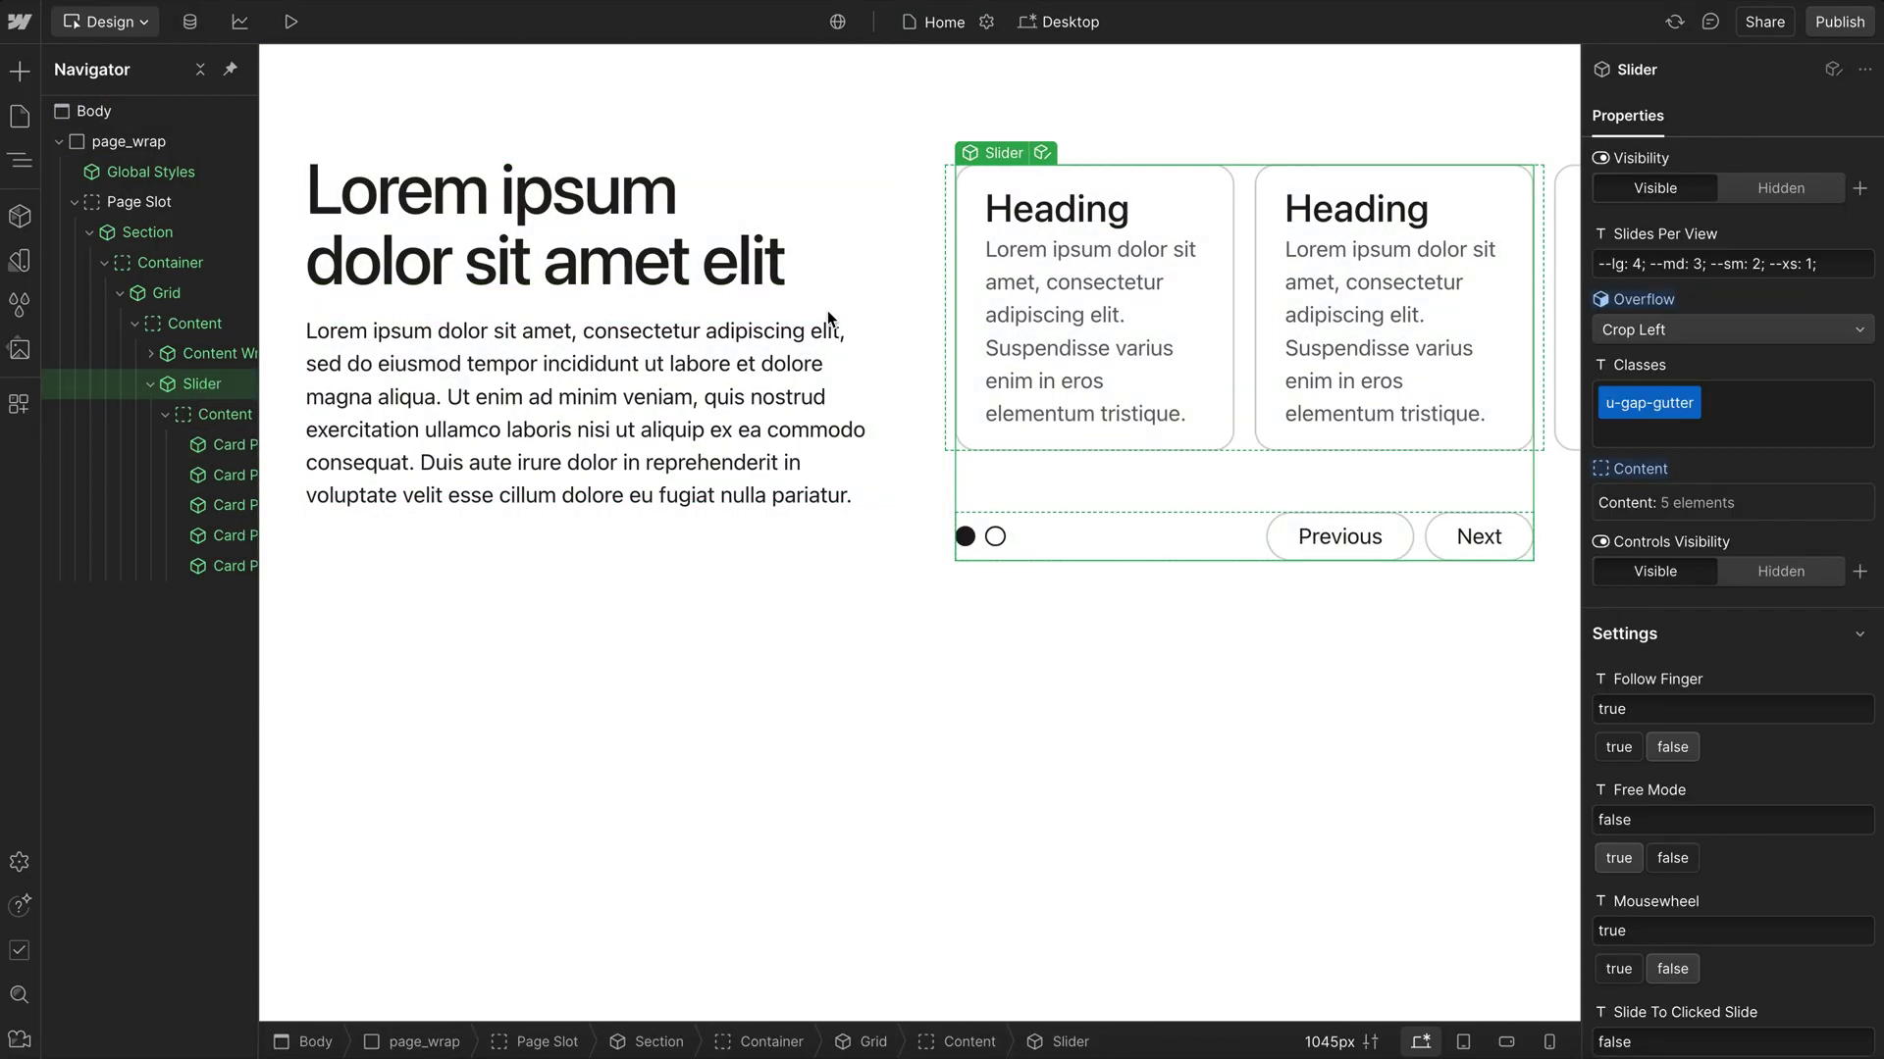
{"action": "left_click", "coordinate": [1044, 153]}
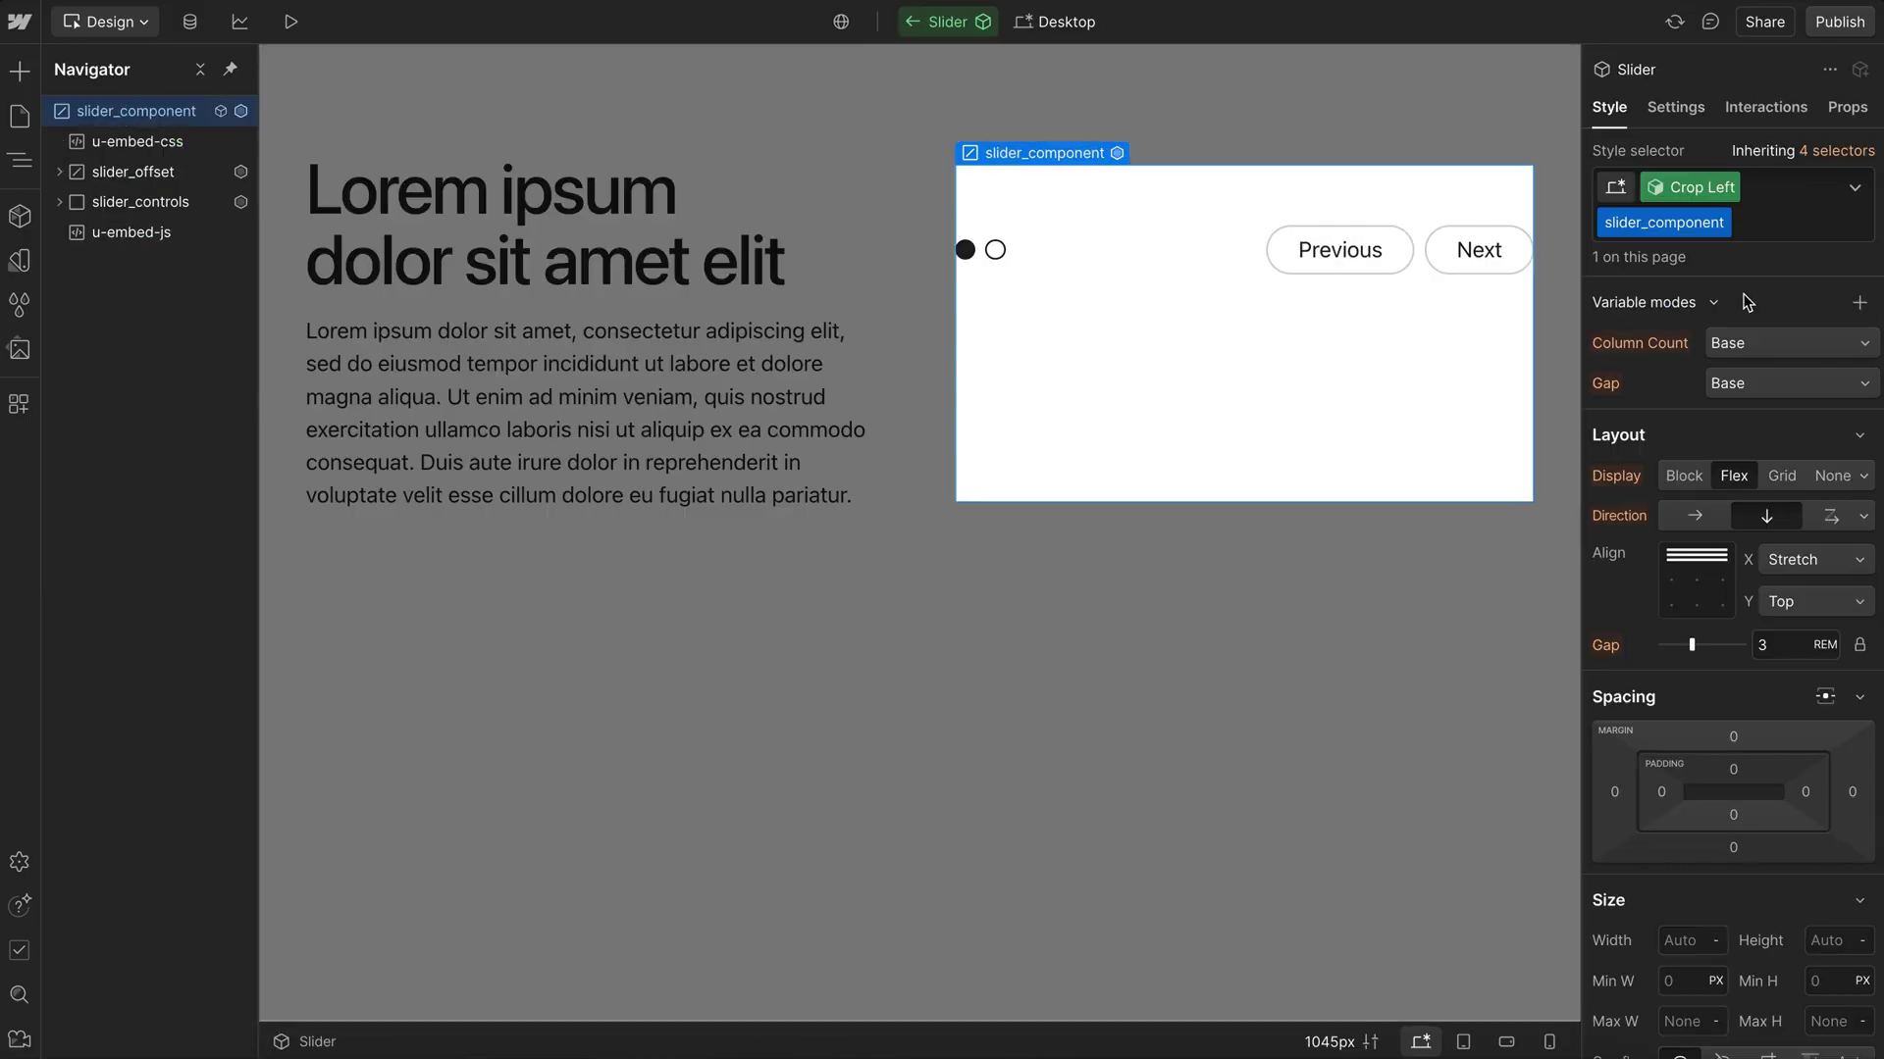
{"action": "left_click", "coordinate": [1742, 385]}
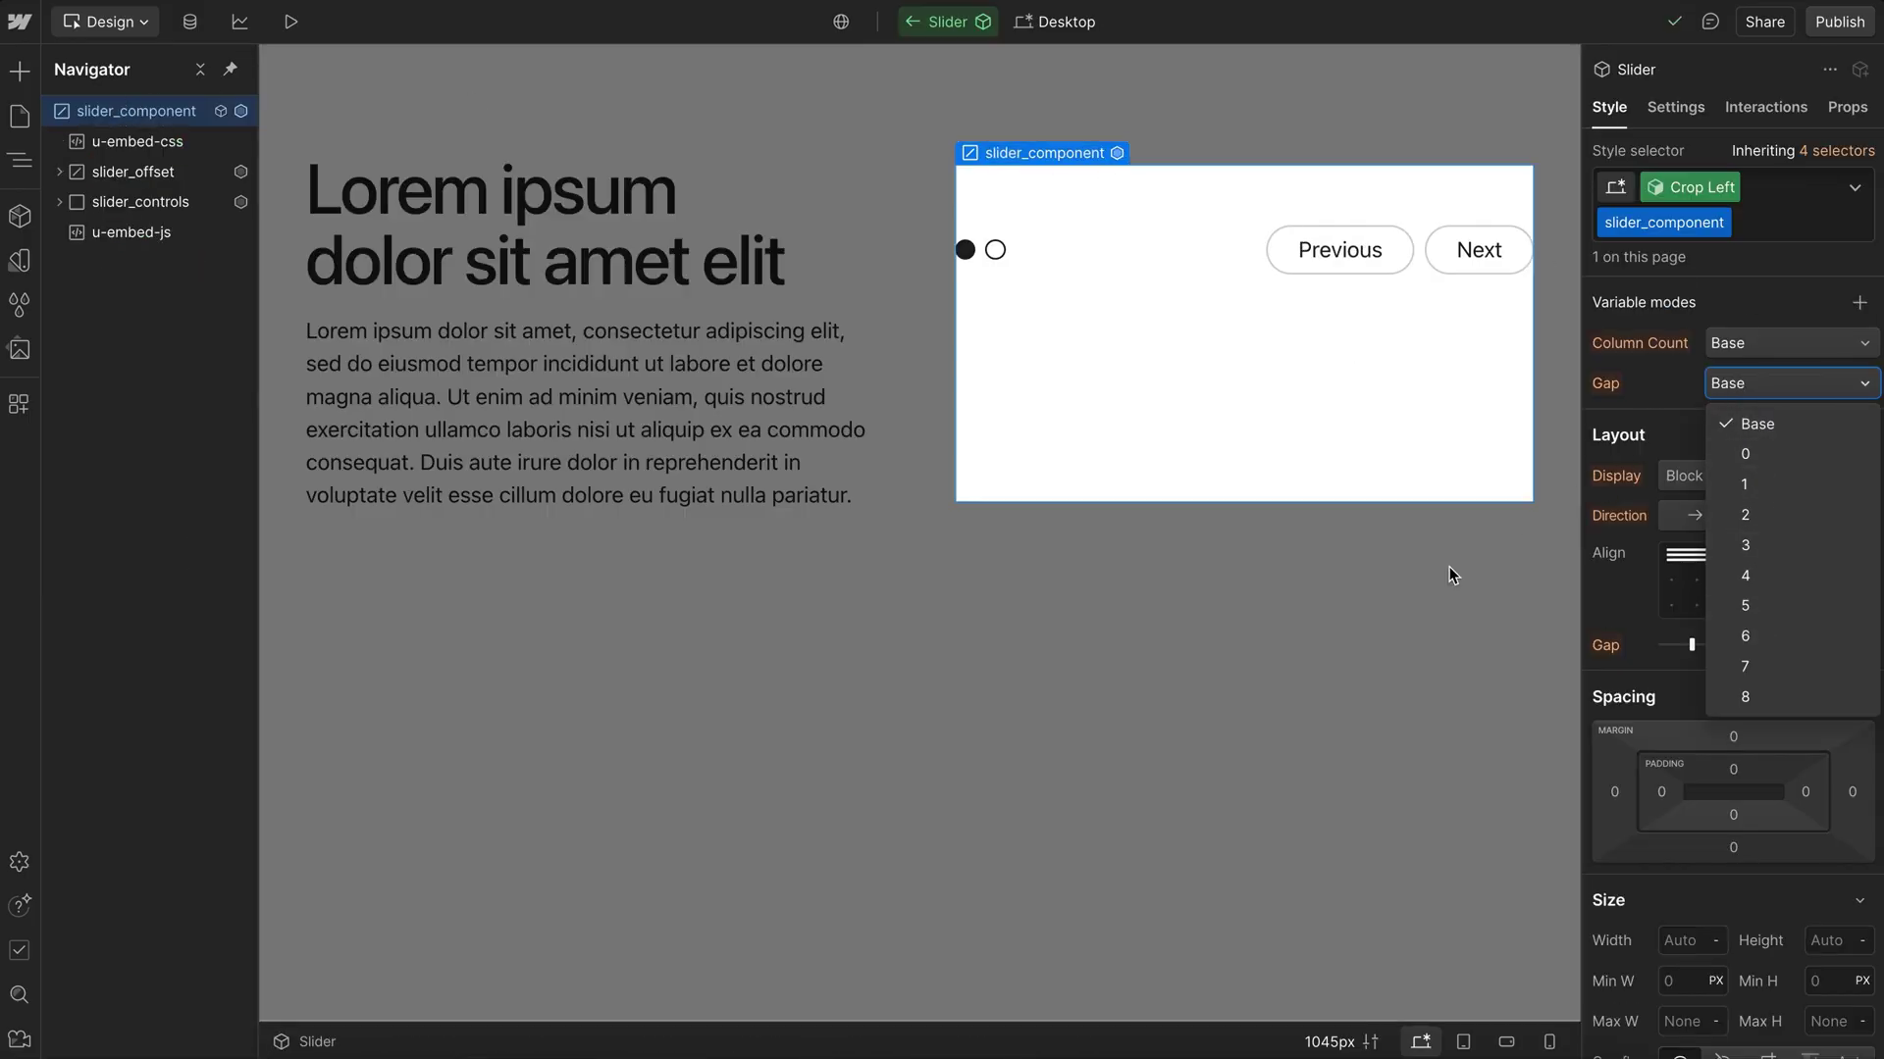
{"action": "left_click", "coordinate": [1371, 723]}
{"action": "left_click", "coordinate": [1127, 605]}
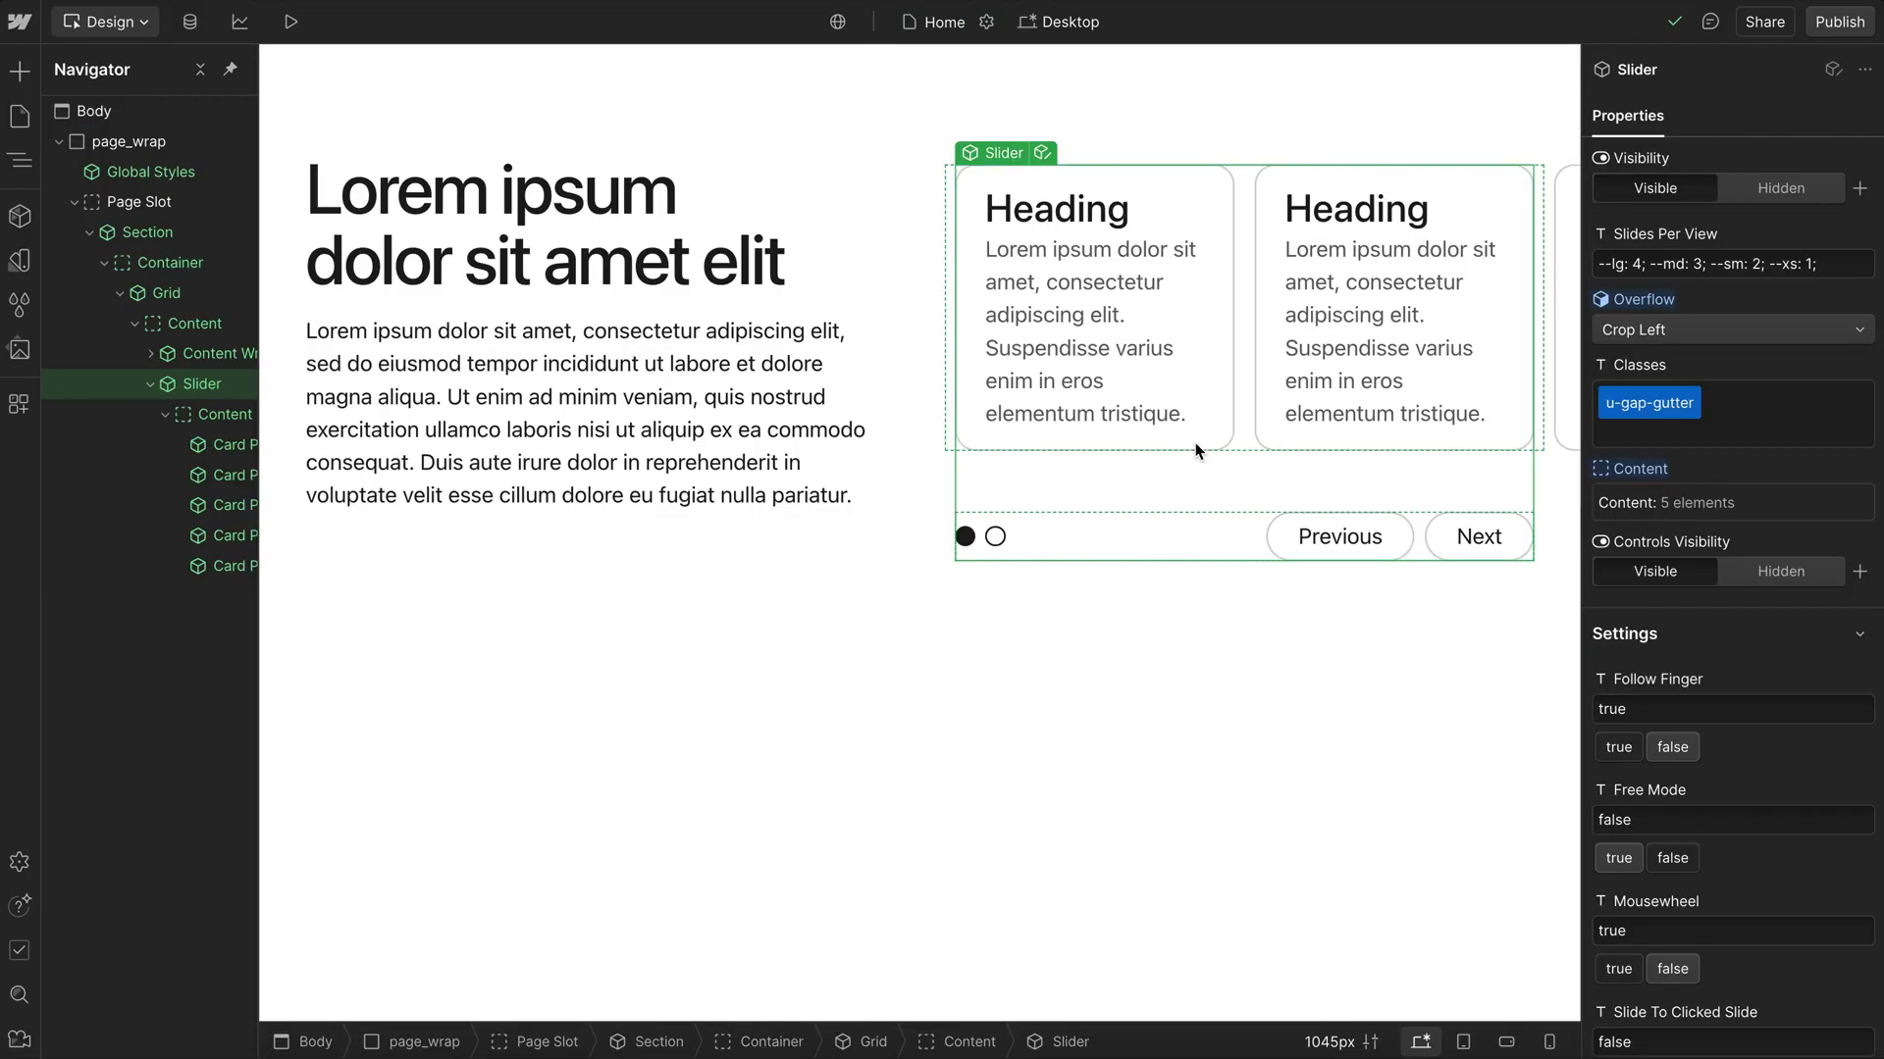
{"action": "key", "text": "BackSpace"}
{"action": "key", "text": "BackSpace"}
{"action": "key", "text": "BackSpace"}
{"action": "key", "text": "BackSpace"}
{"action": "key", "text": "BackSpace"}
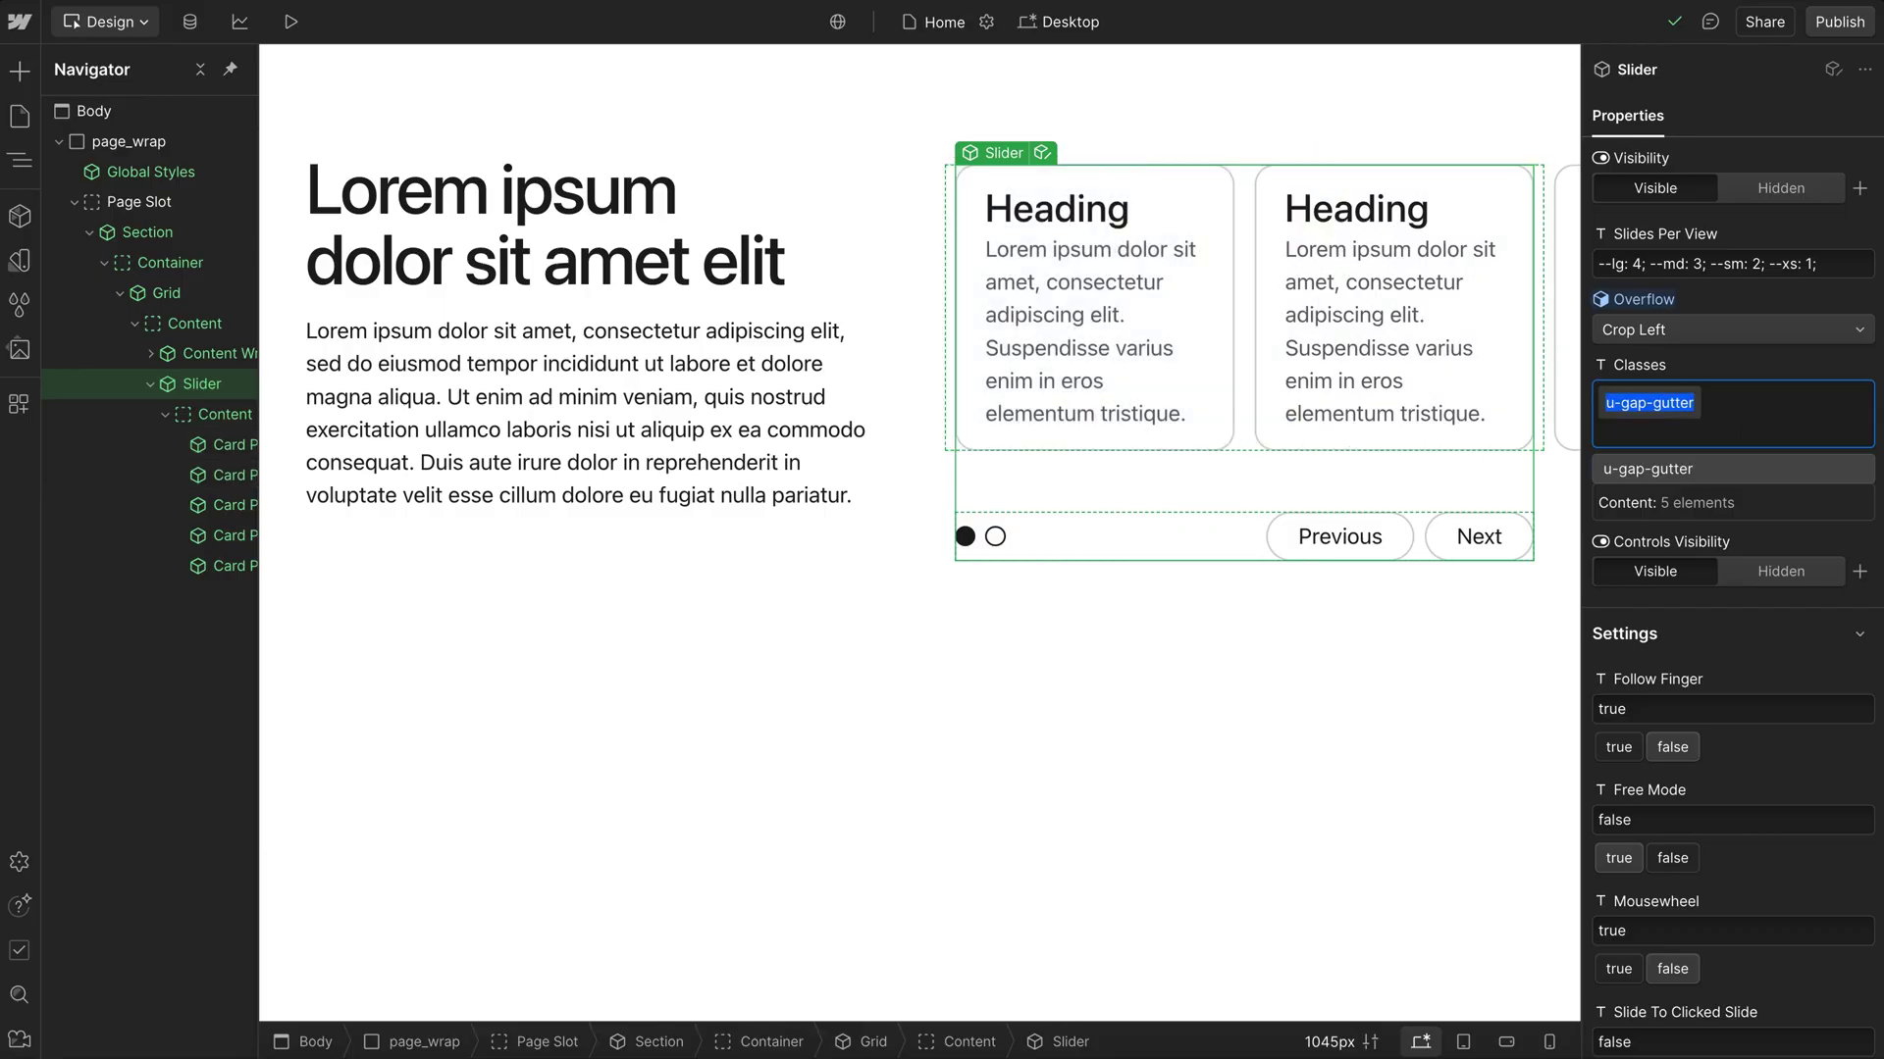
{"action": "key", "text": "BackSpace"}
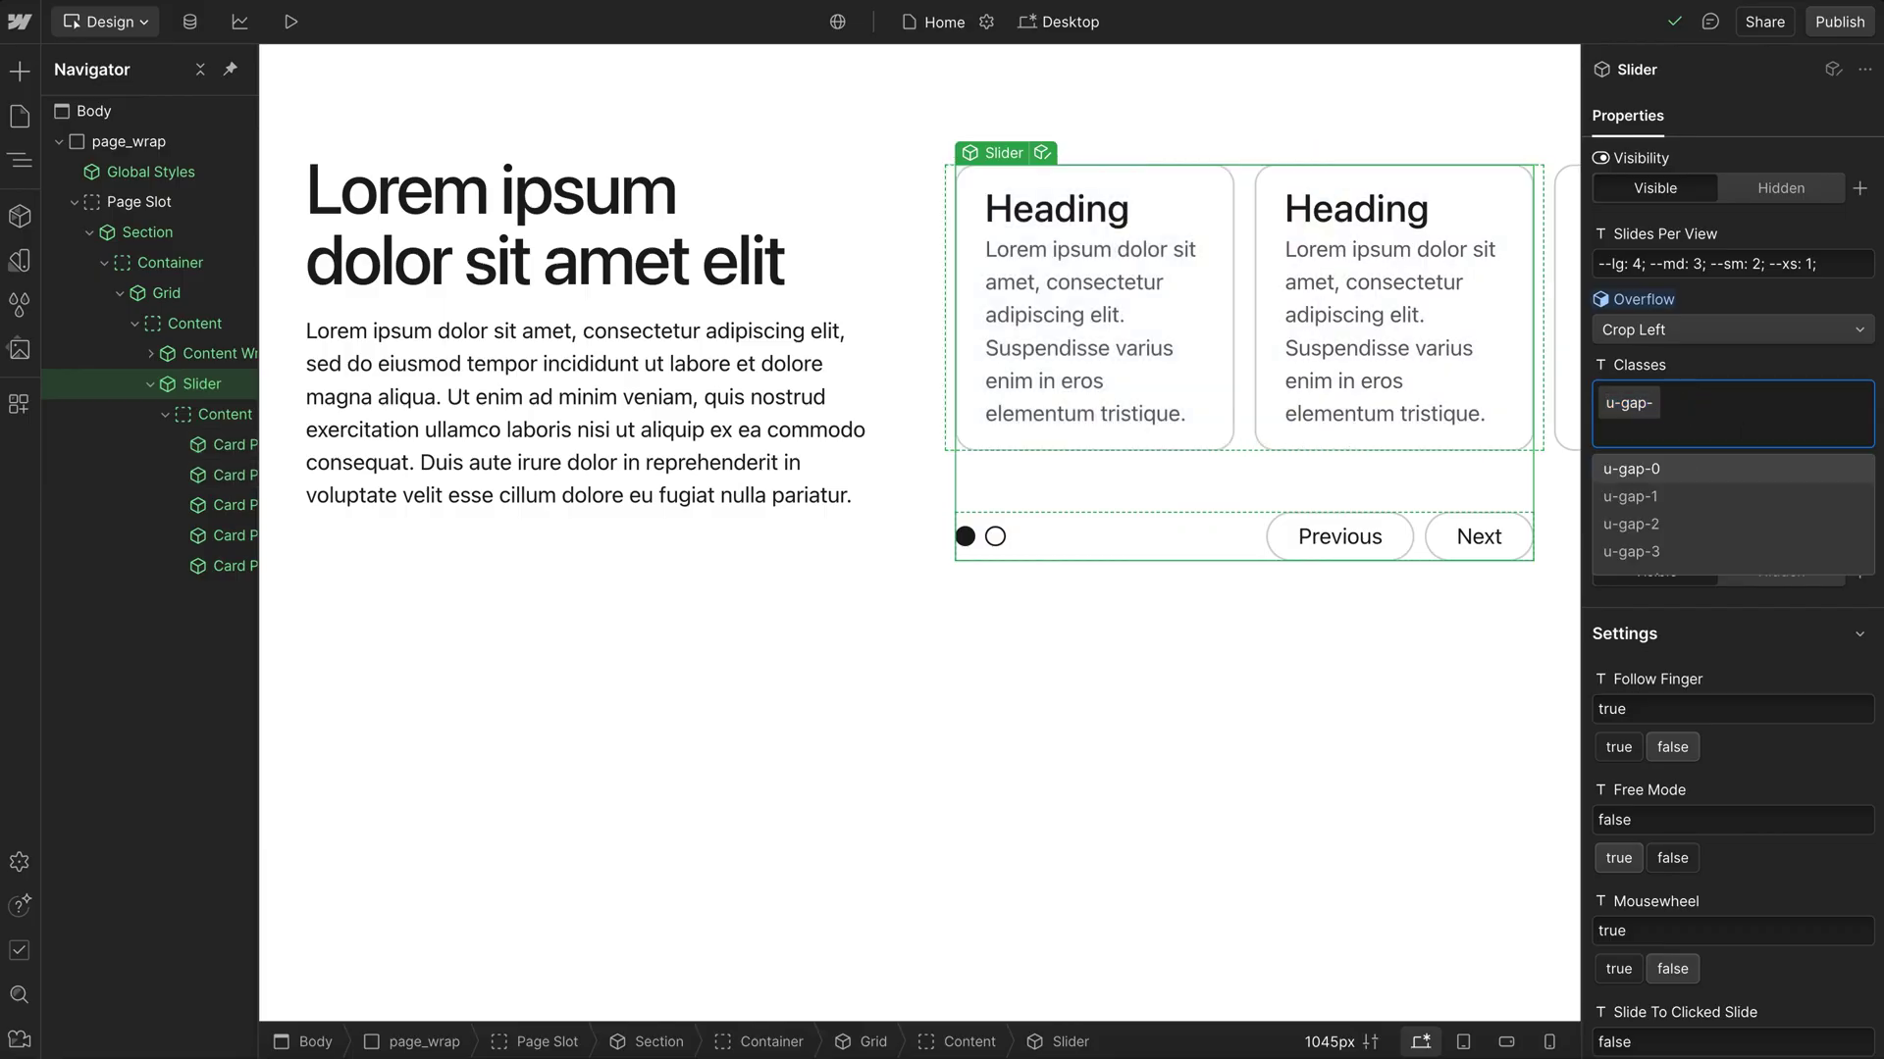
{"action": "type", "text": "8"}
{"action": "key", "text": "Return"}
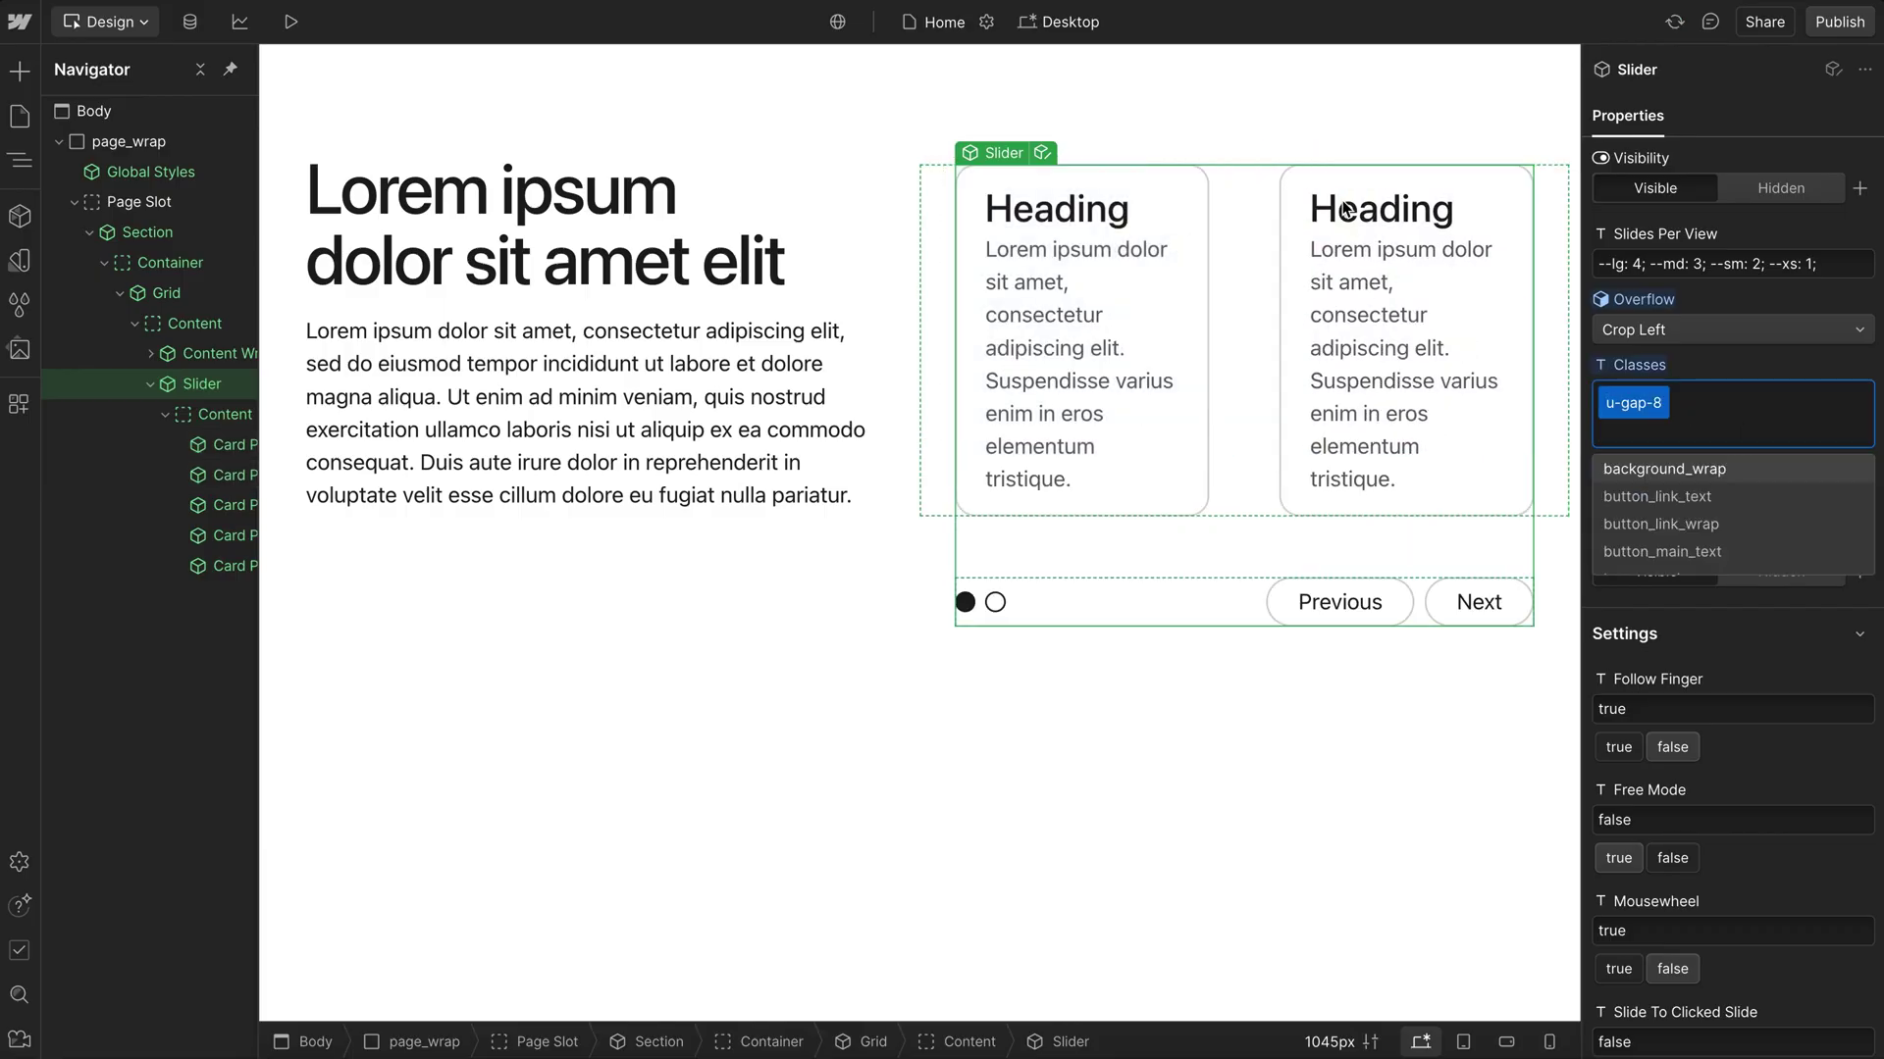
{"action": "left_click", "coordinate": [1236, 266]}
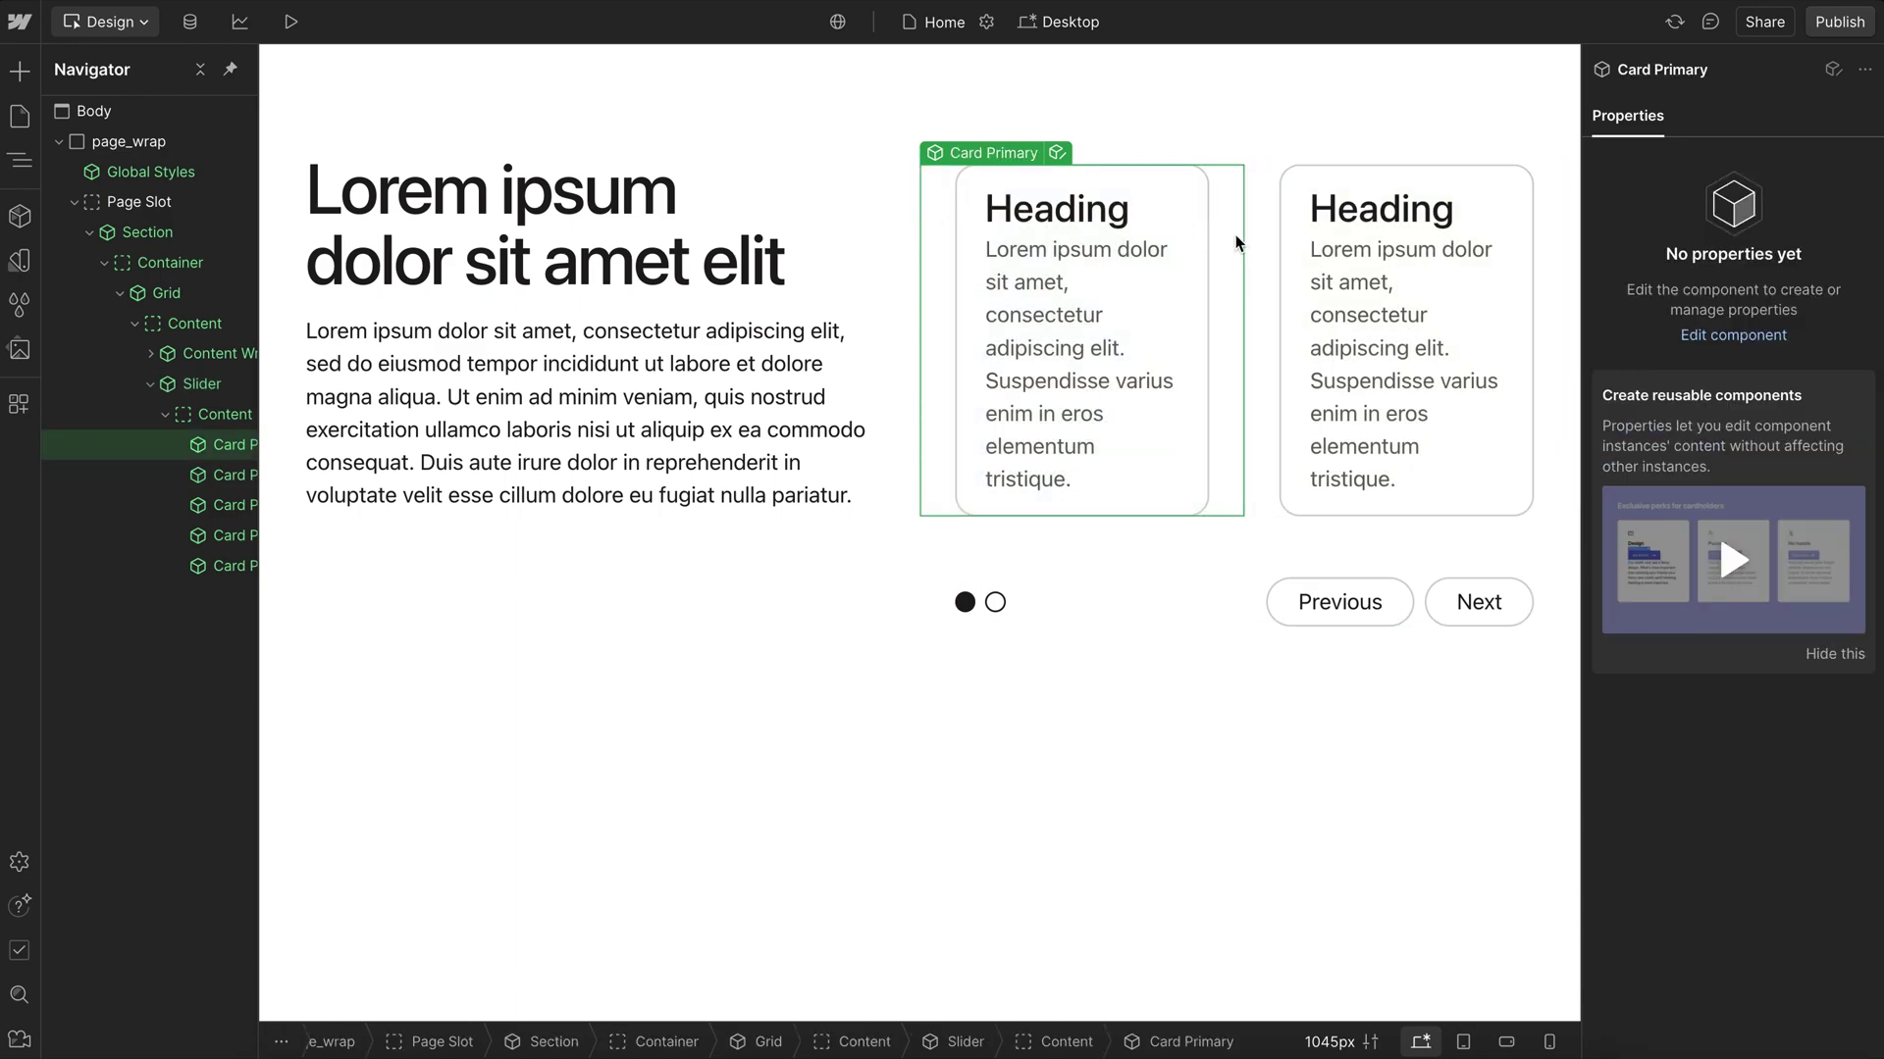
{"action": "left_click", "coordinate": [202, 385]}
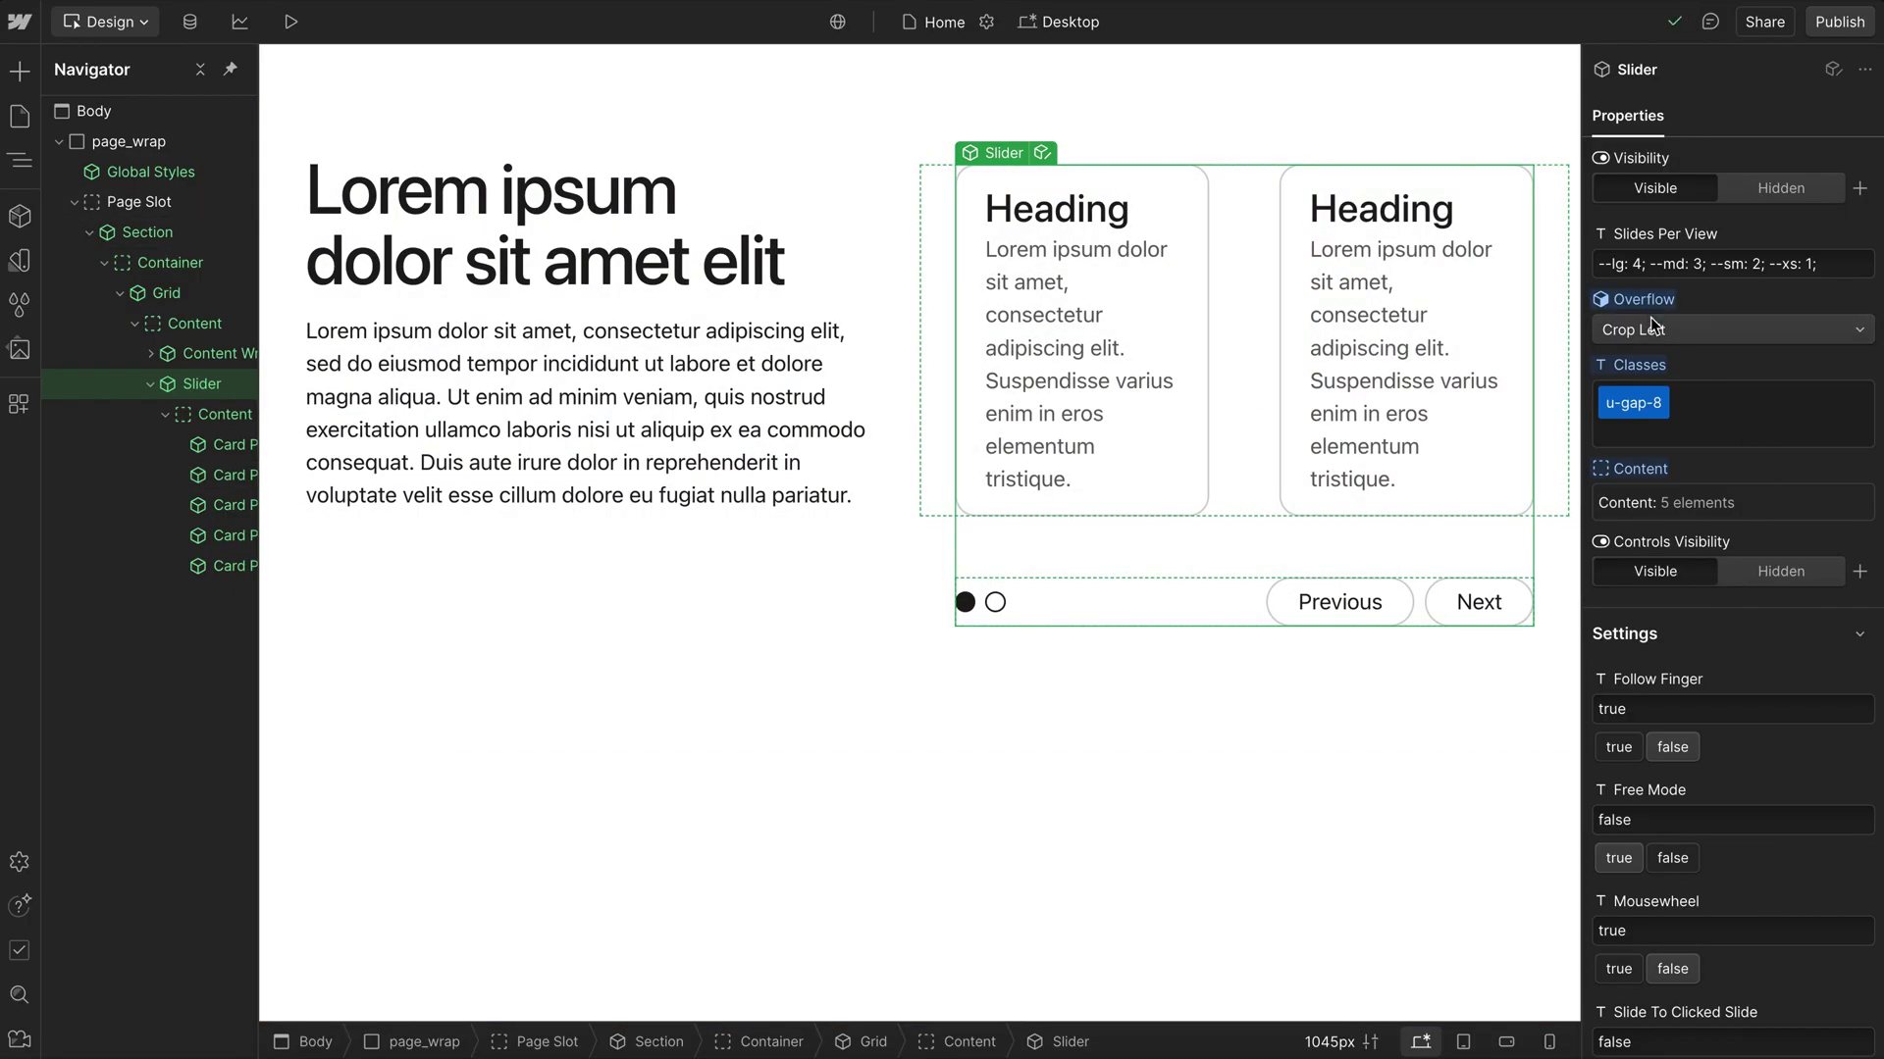
{"action": "right_click", "coordinate": [1638, 404]}
{"action": "left_click", "coordinate": [1645, 406]}
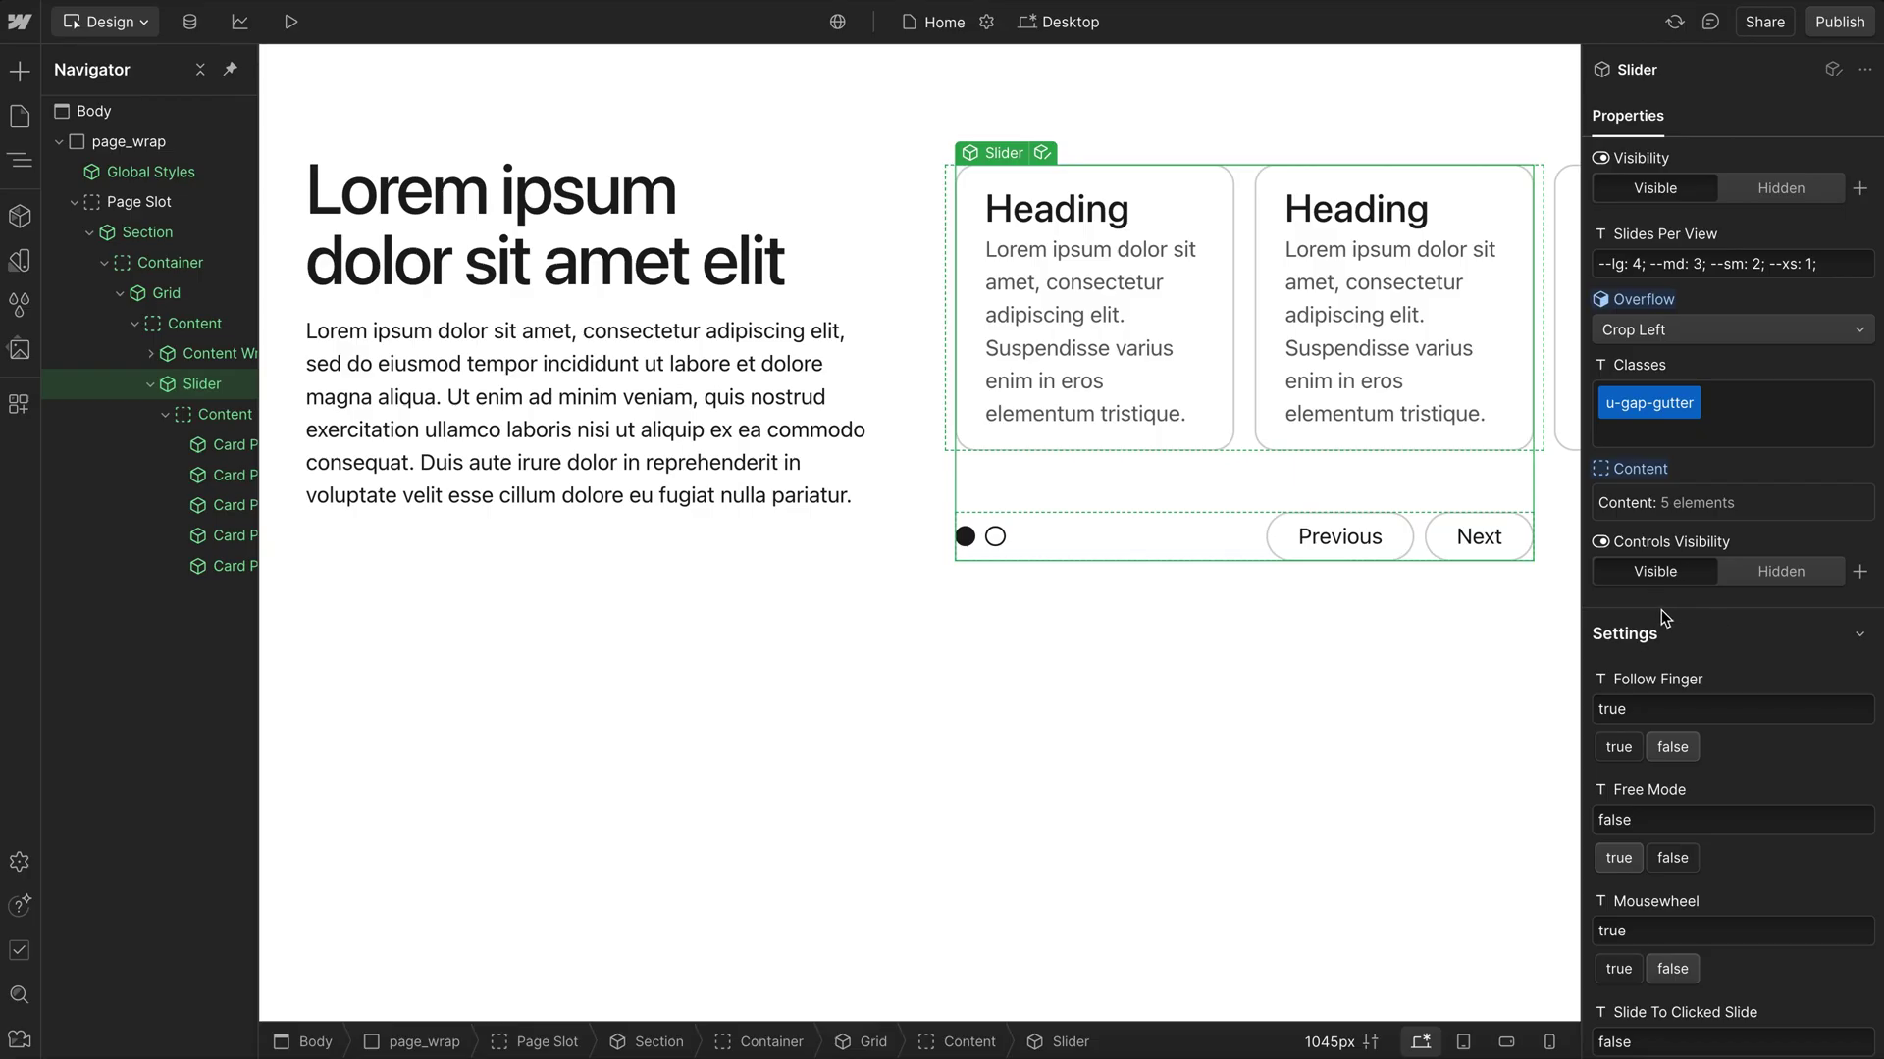
- Hide the slider's own controls and set the text column's Button Wrapper to Visible
{"action": "left_click", "coordinate": [1767, 579]}
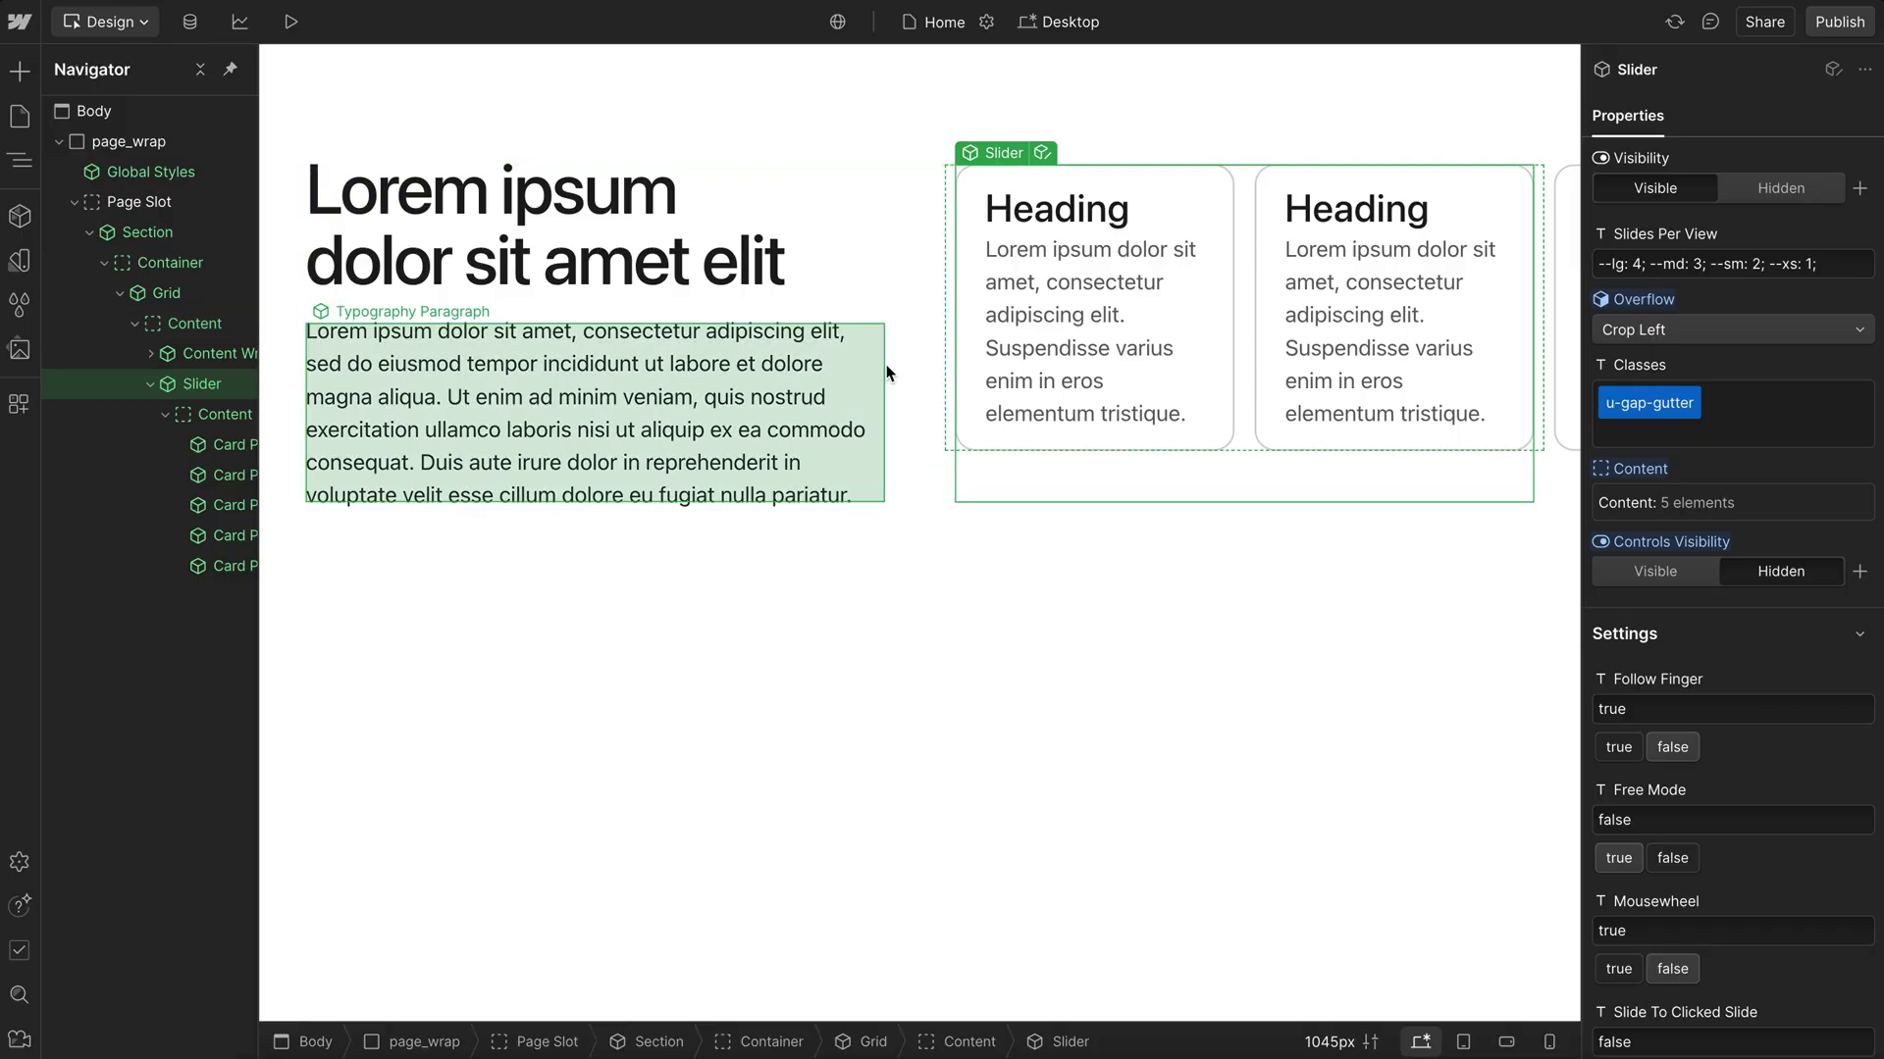
{"action": "left_click", "coordinate": [187, 354]}
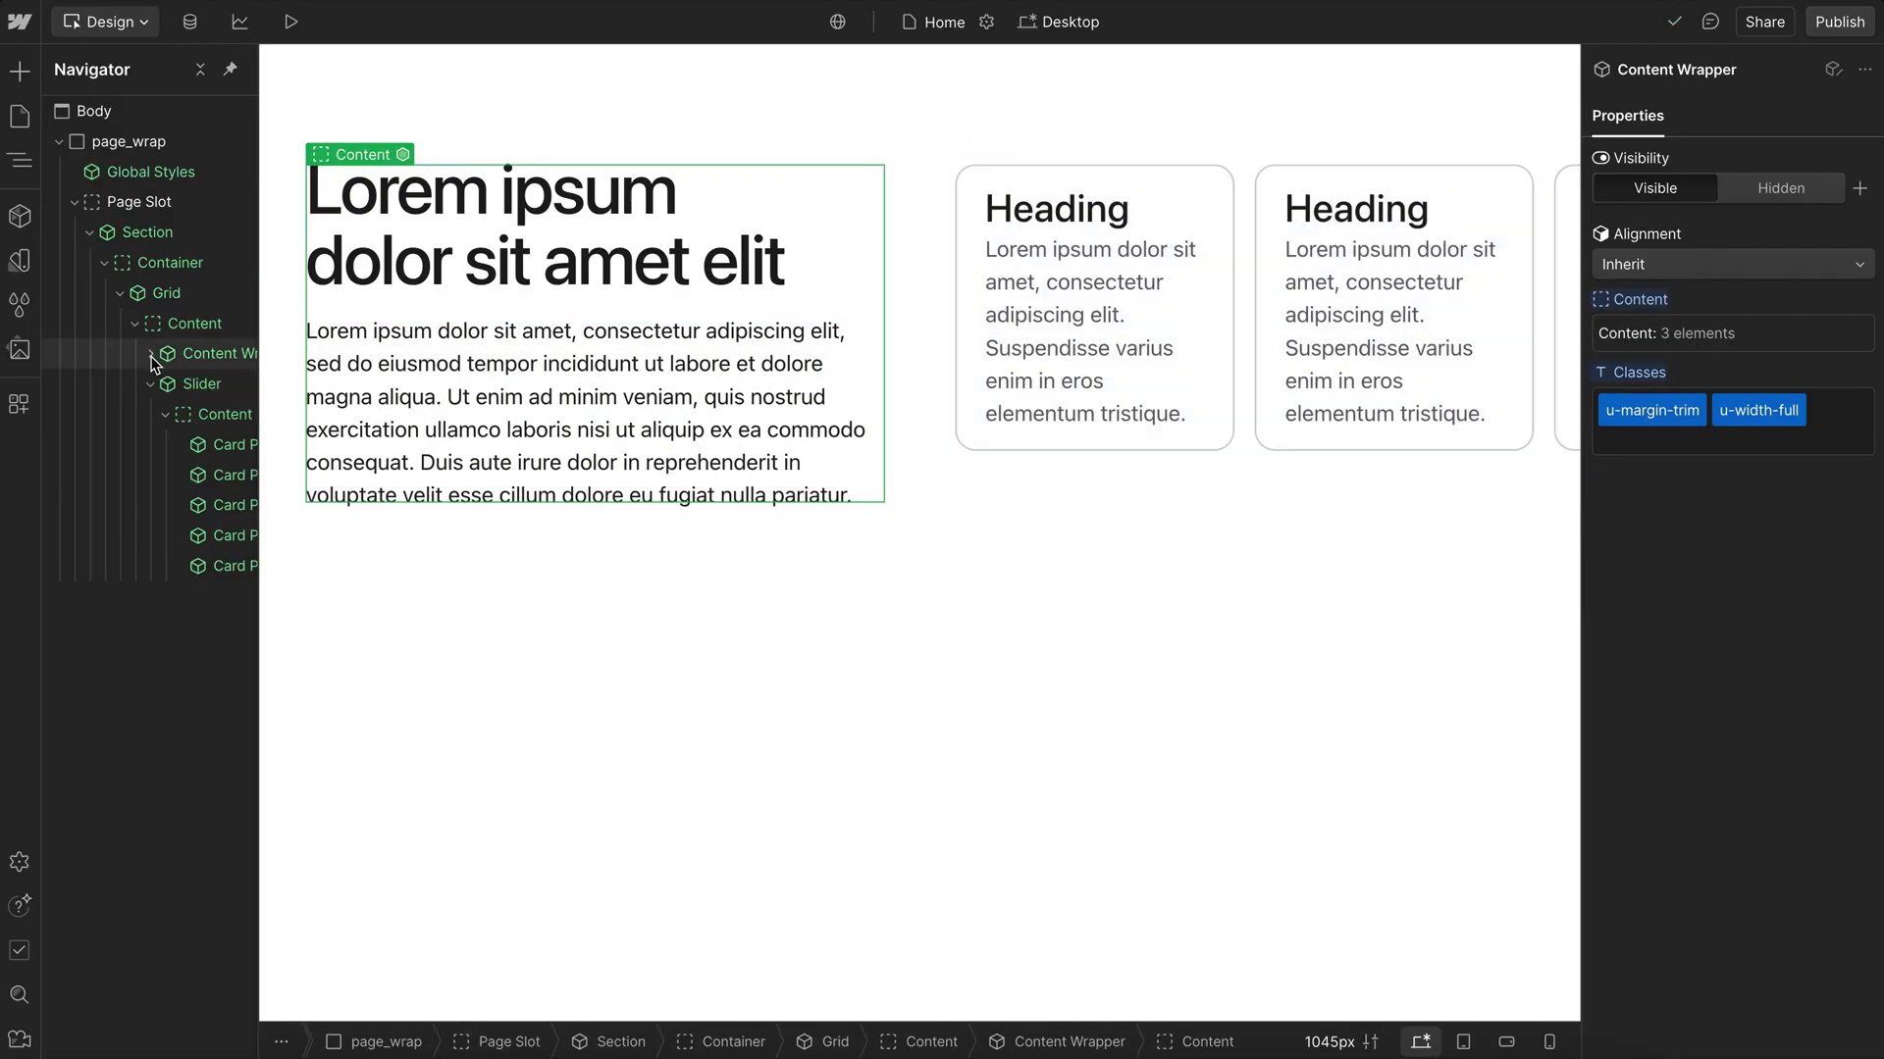
{"action": "left_click", "coordinate": [116, 384]}
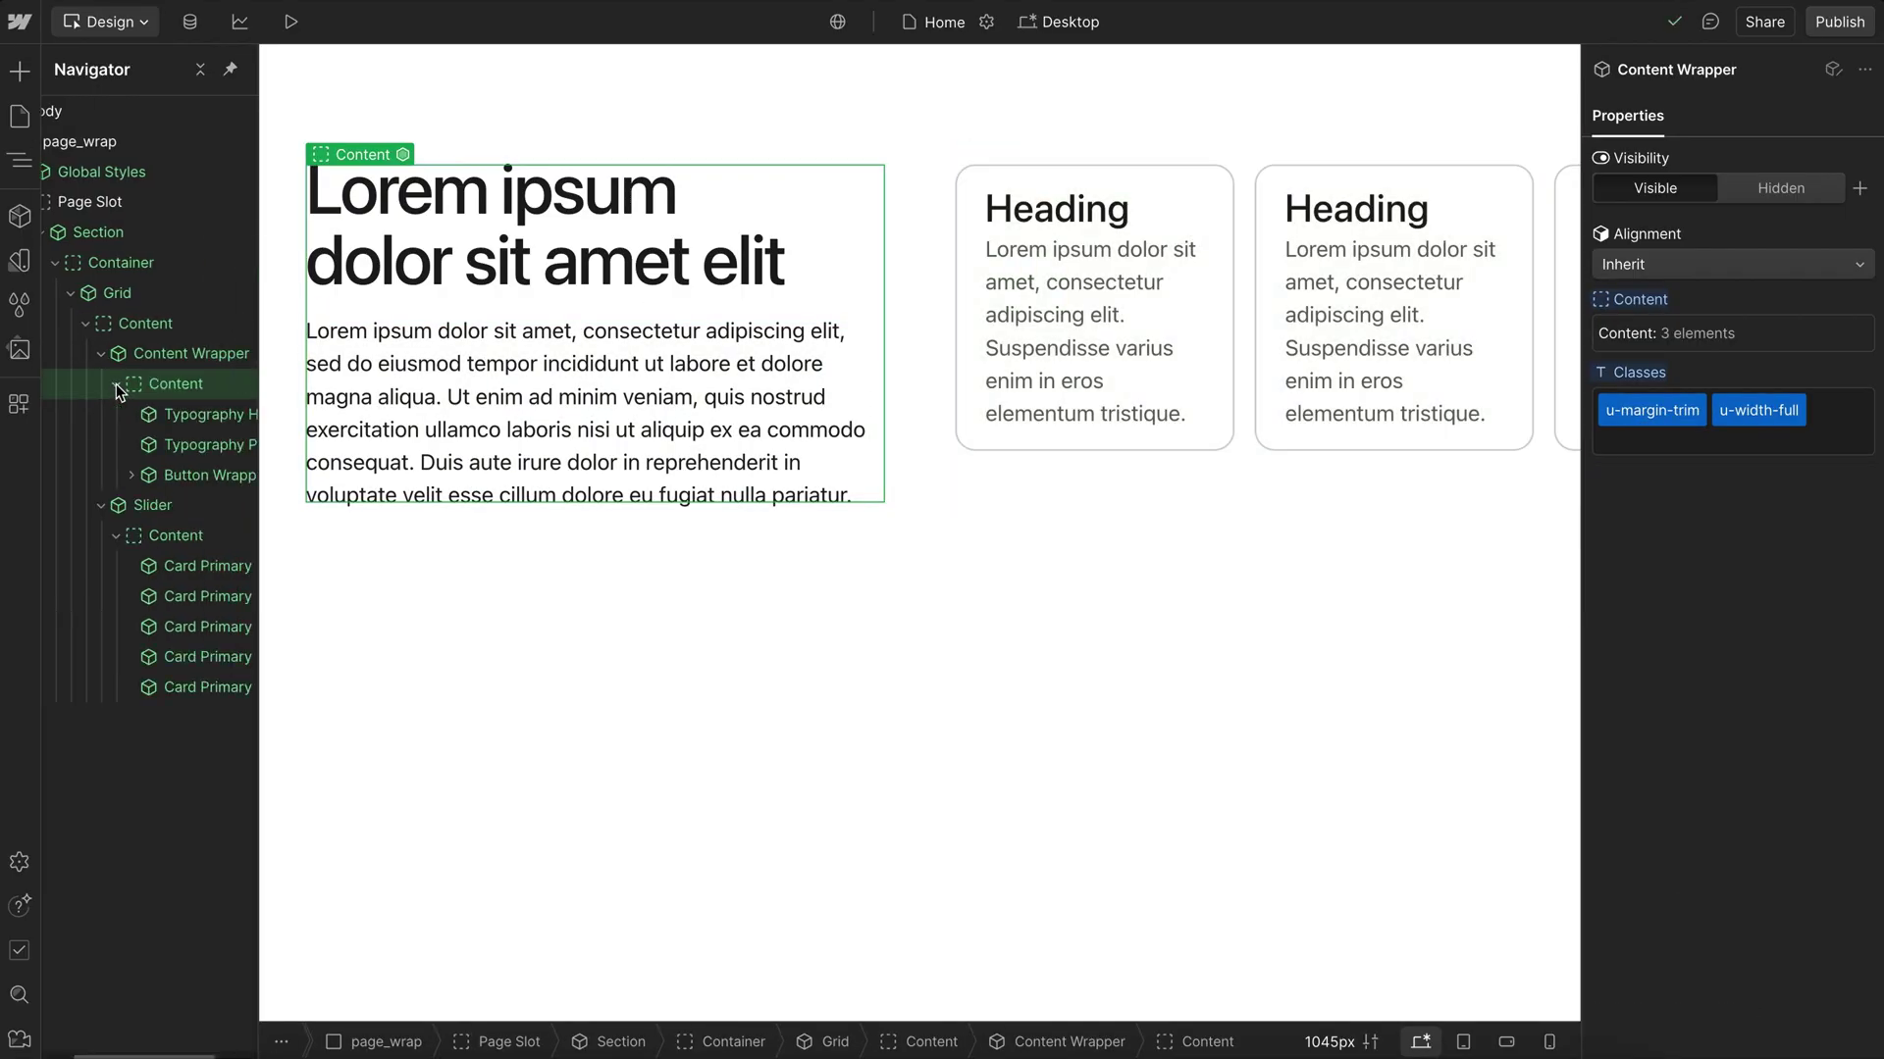
{"action": "left_click", "coordinate": [186, 475]}
{"action": "left_click", "coordinate": [1637, 188]}
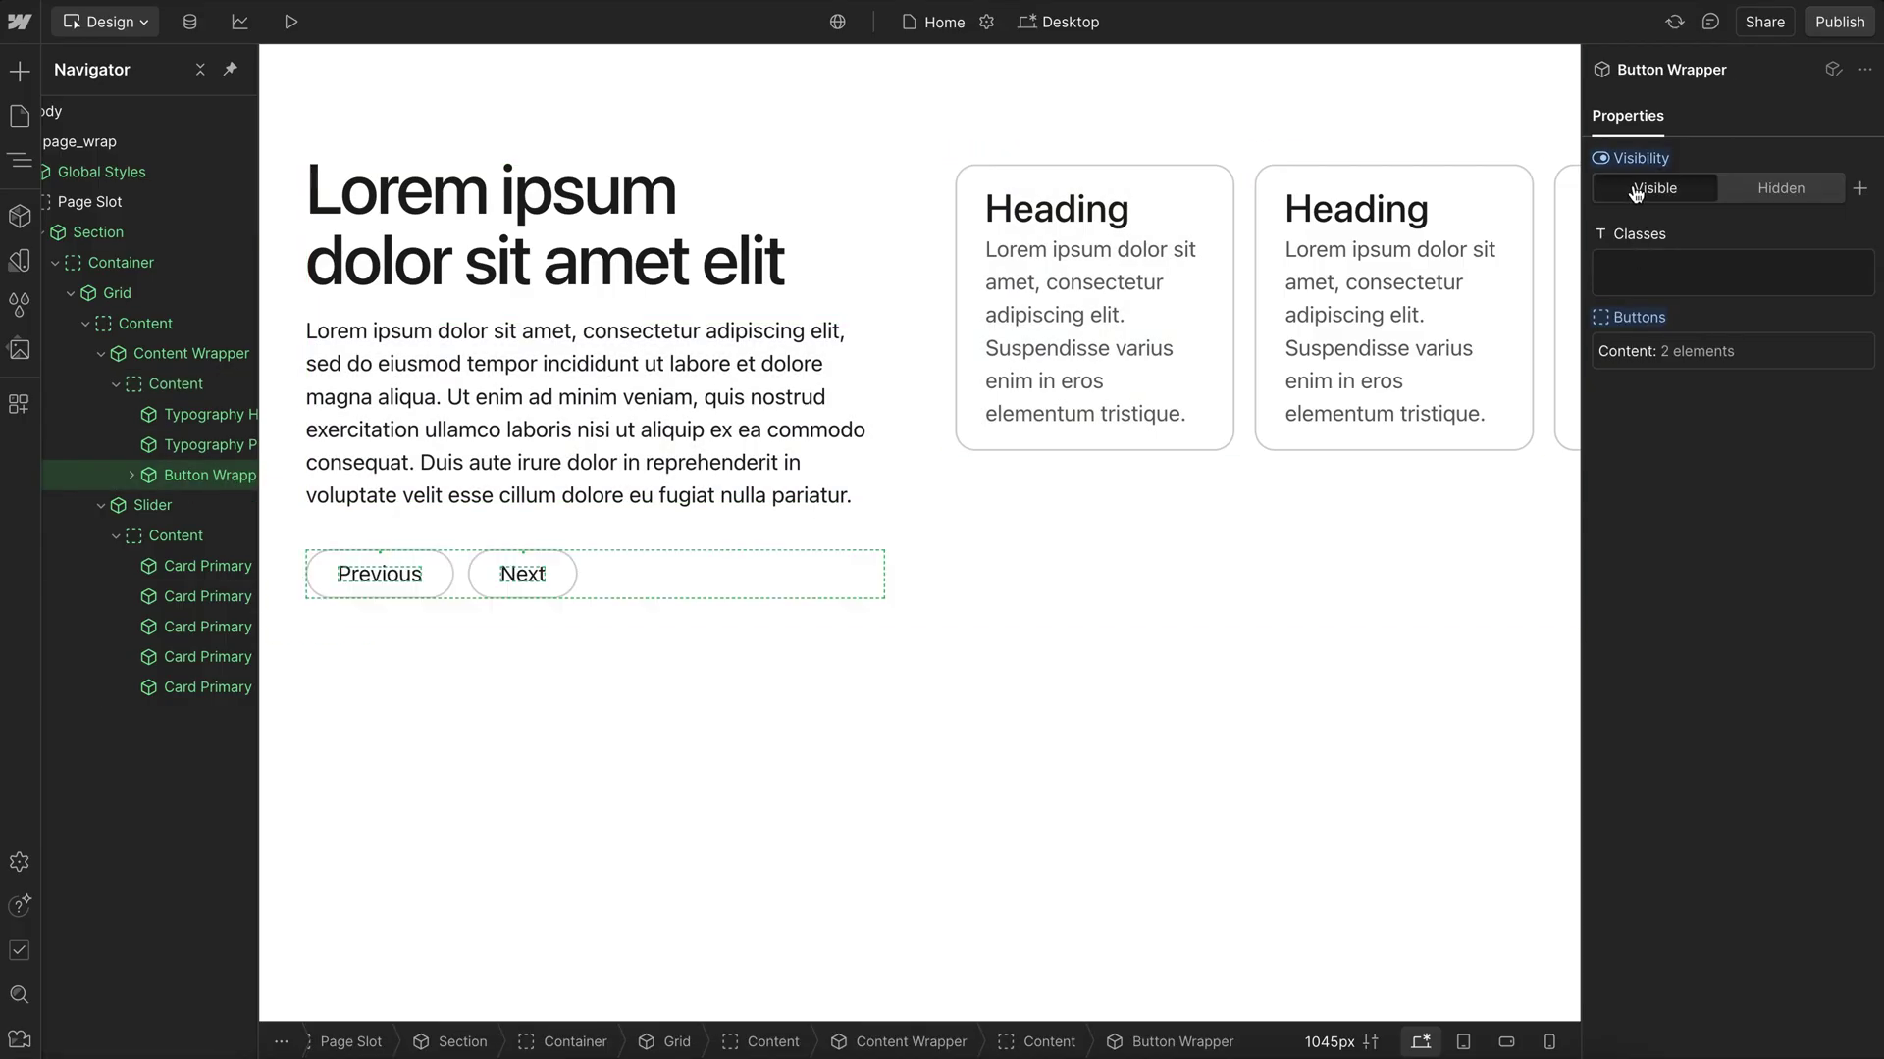
{"action": "left_click", "coordinate": [574, 543]}
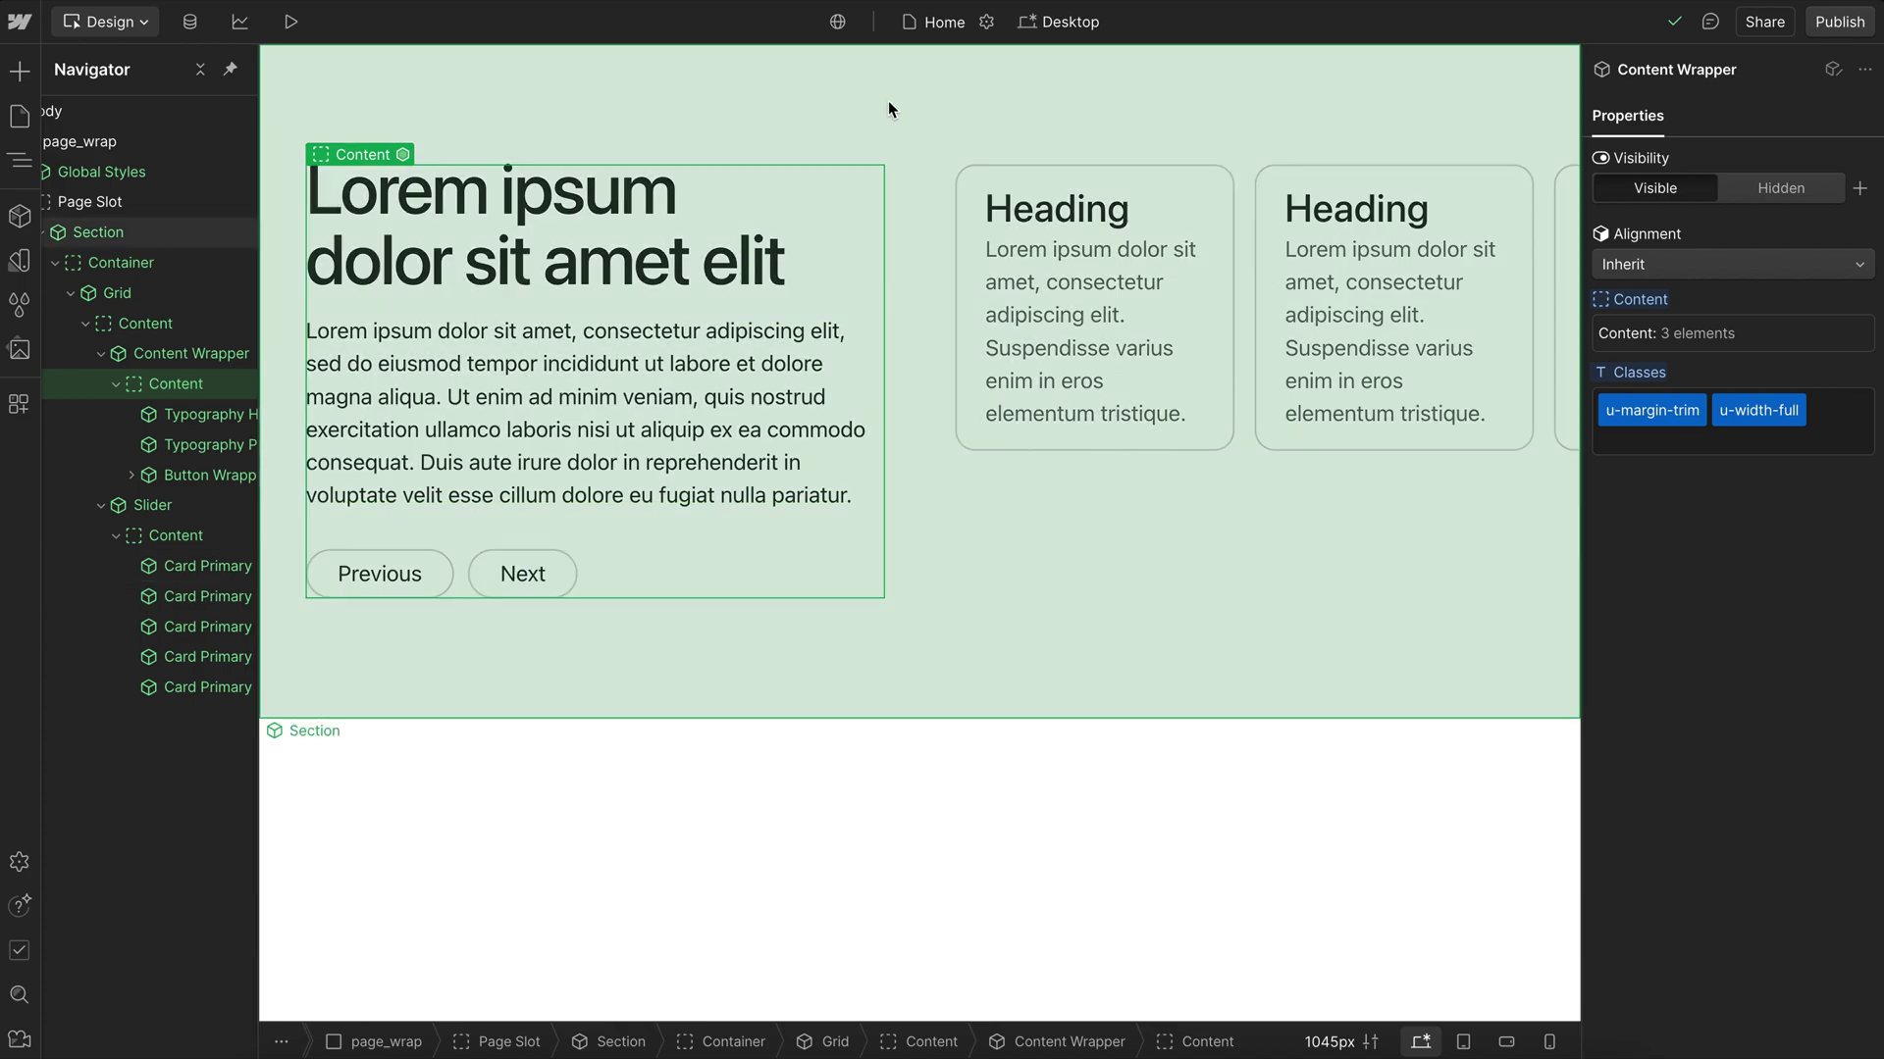
{"action": "left_click", "coordinate": [622, 69]}
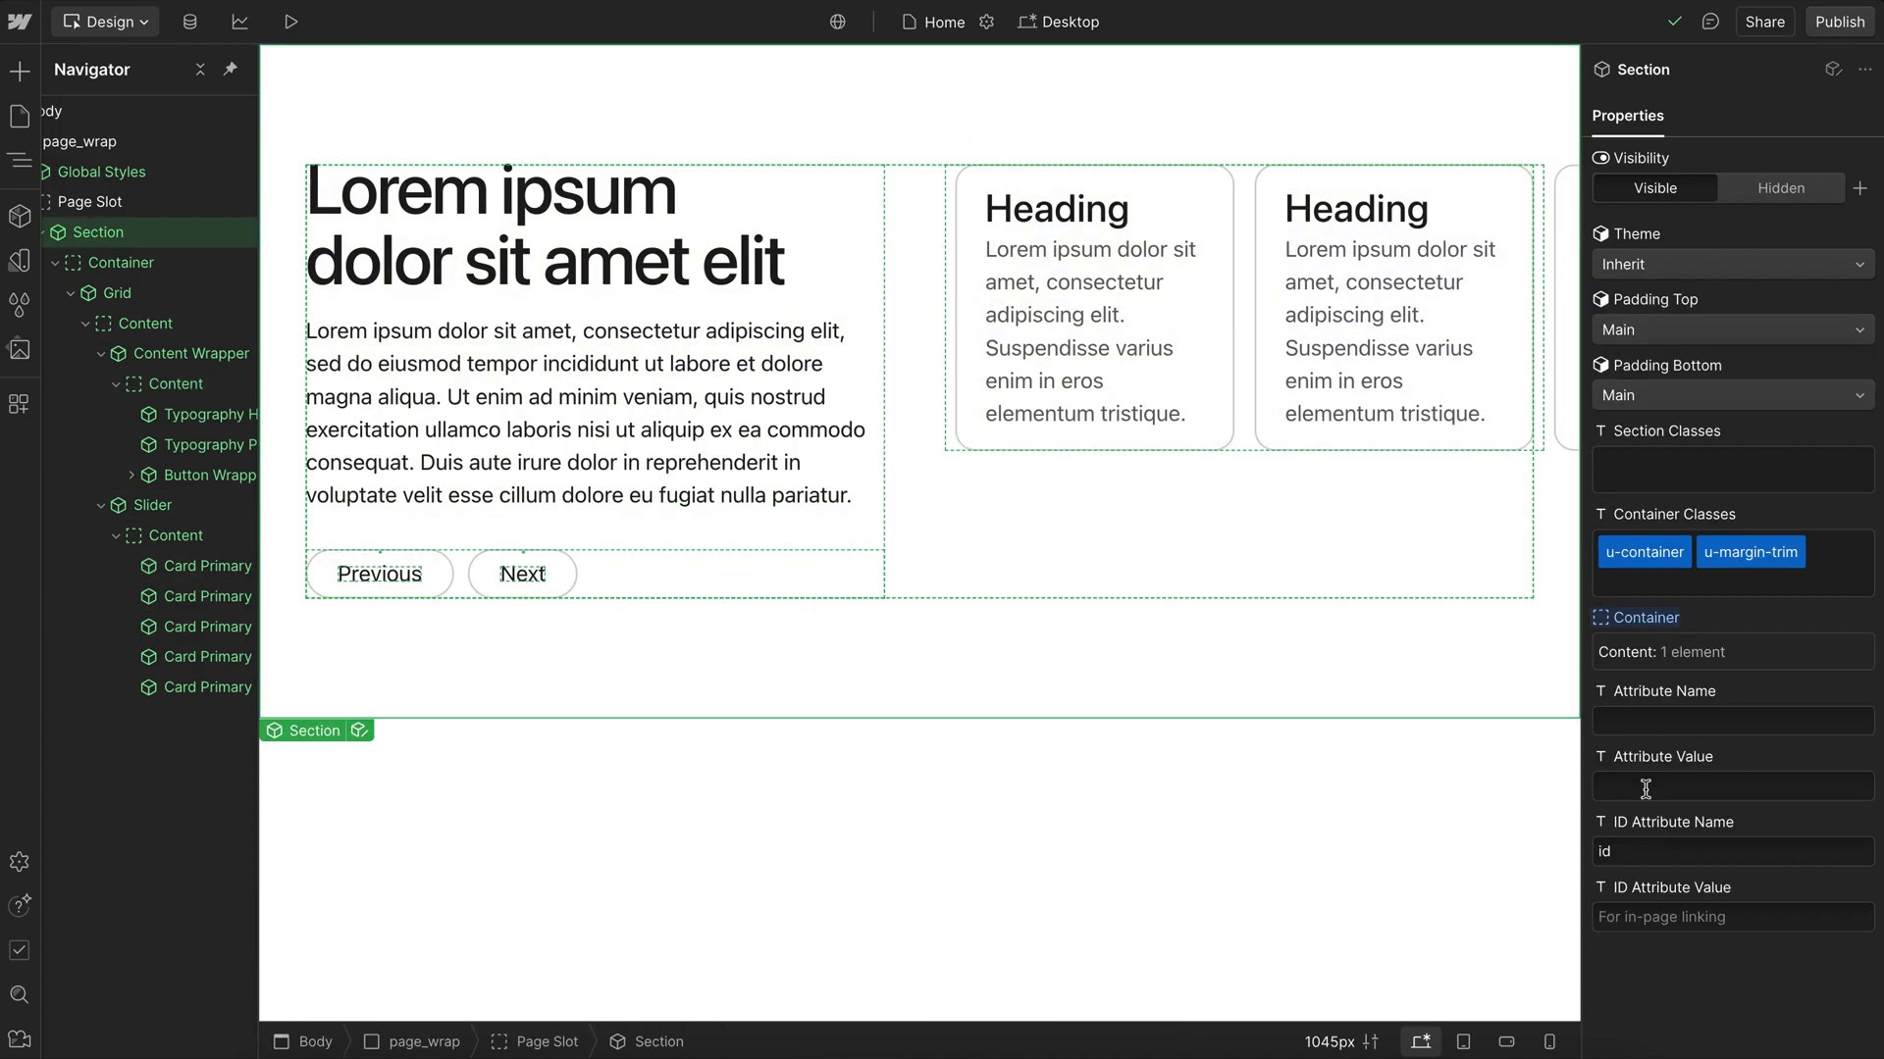
- Give the section the attribute data-slider with value component
{"action": "left_click", "coordinate": [1621, 708]}
{"action": "type", "text": "data"}
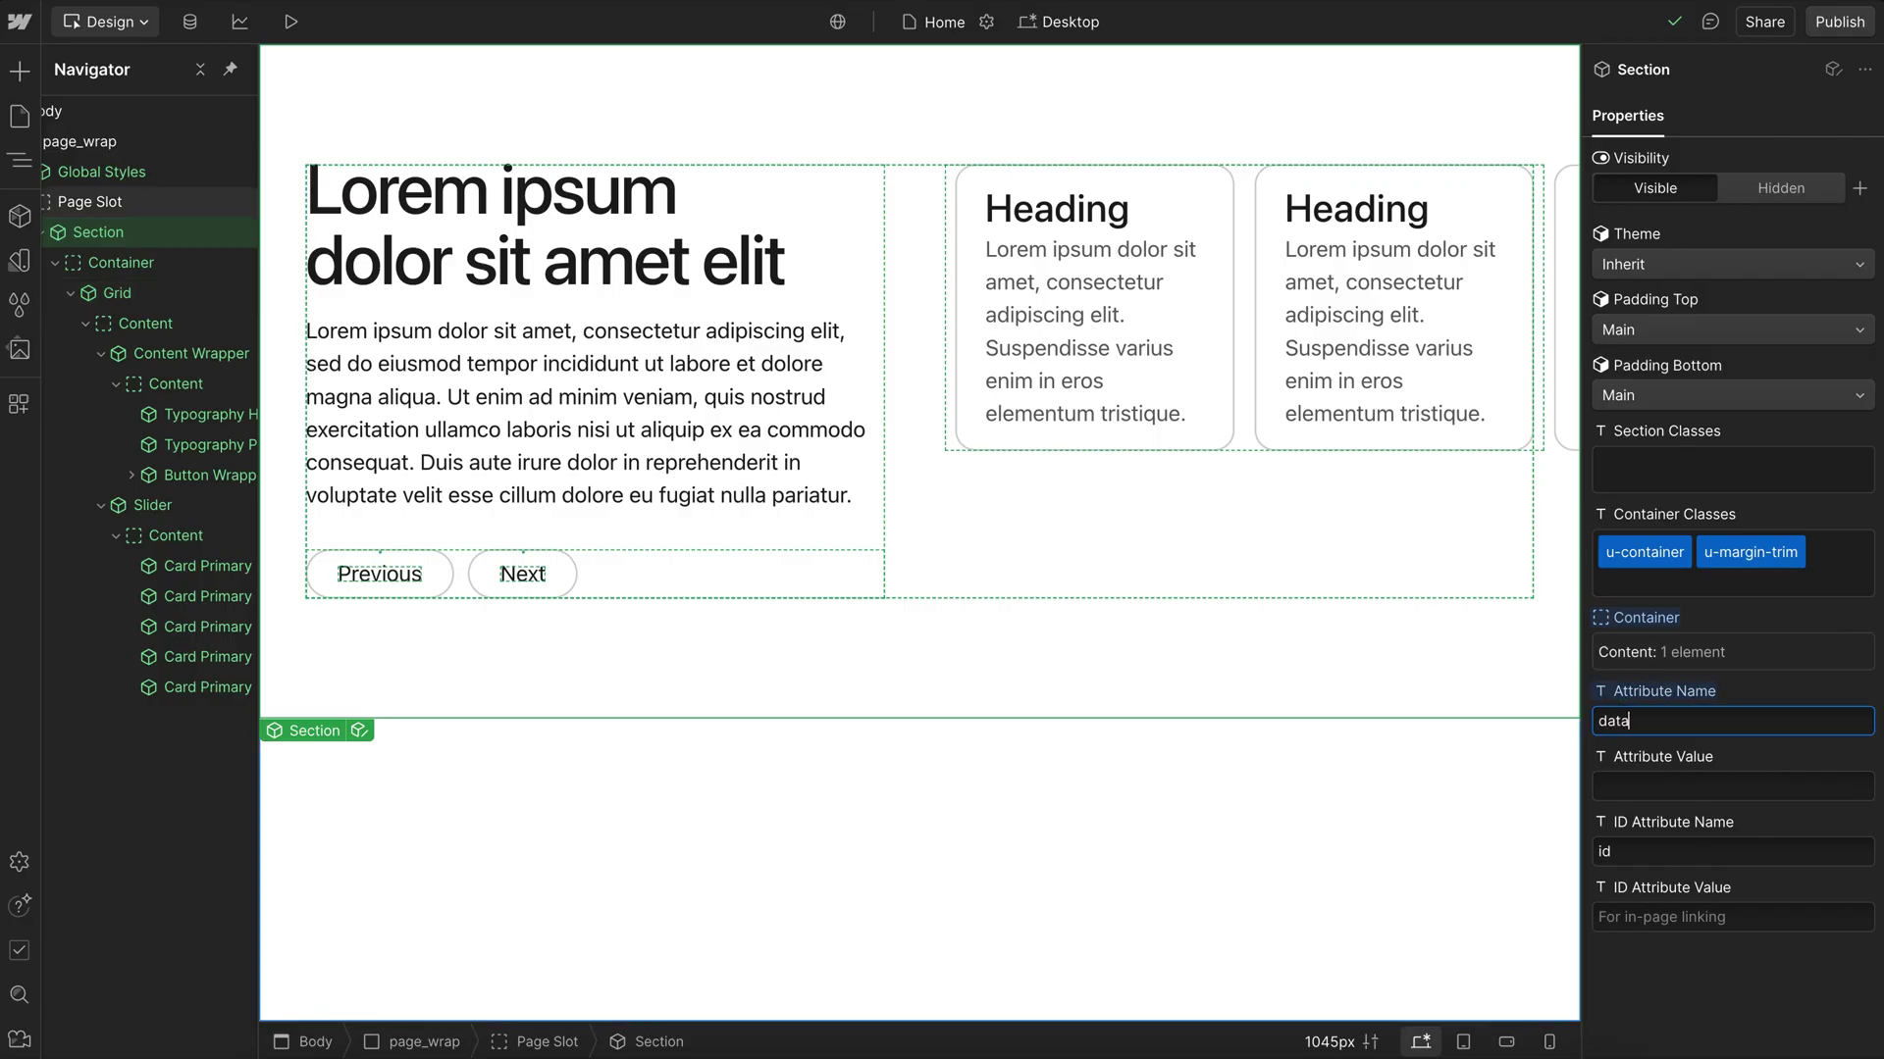
{"action": "type", "text": "-slider"}
{"action": "left_click", "coordinate": [1663, 785]}
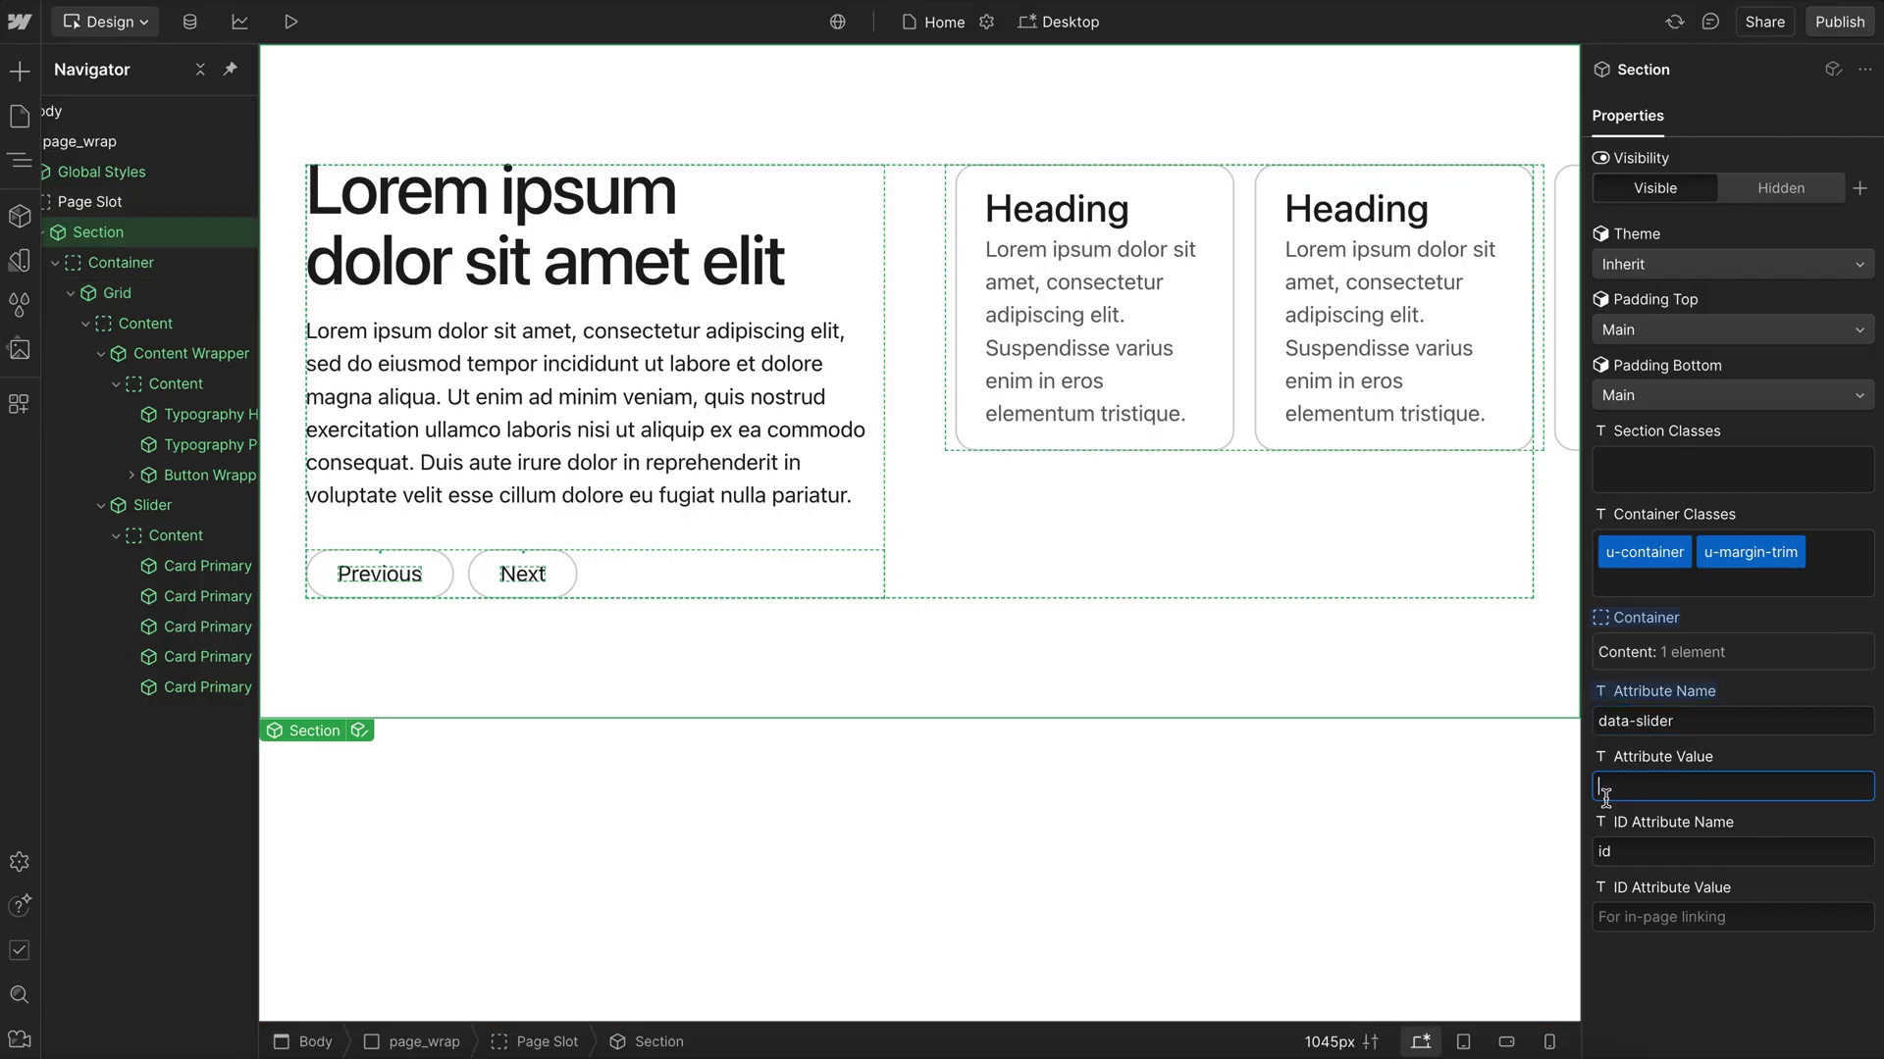
{"action": "type", "text": "d"}
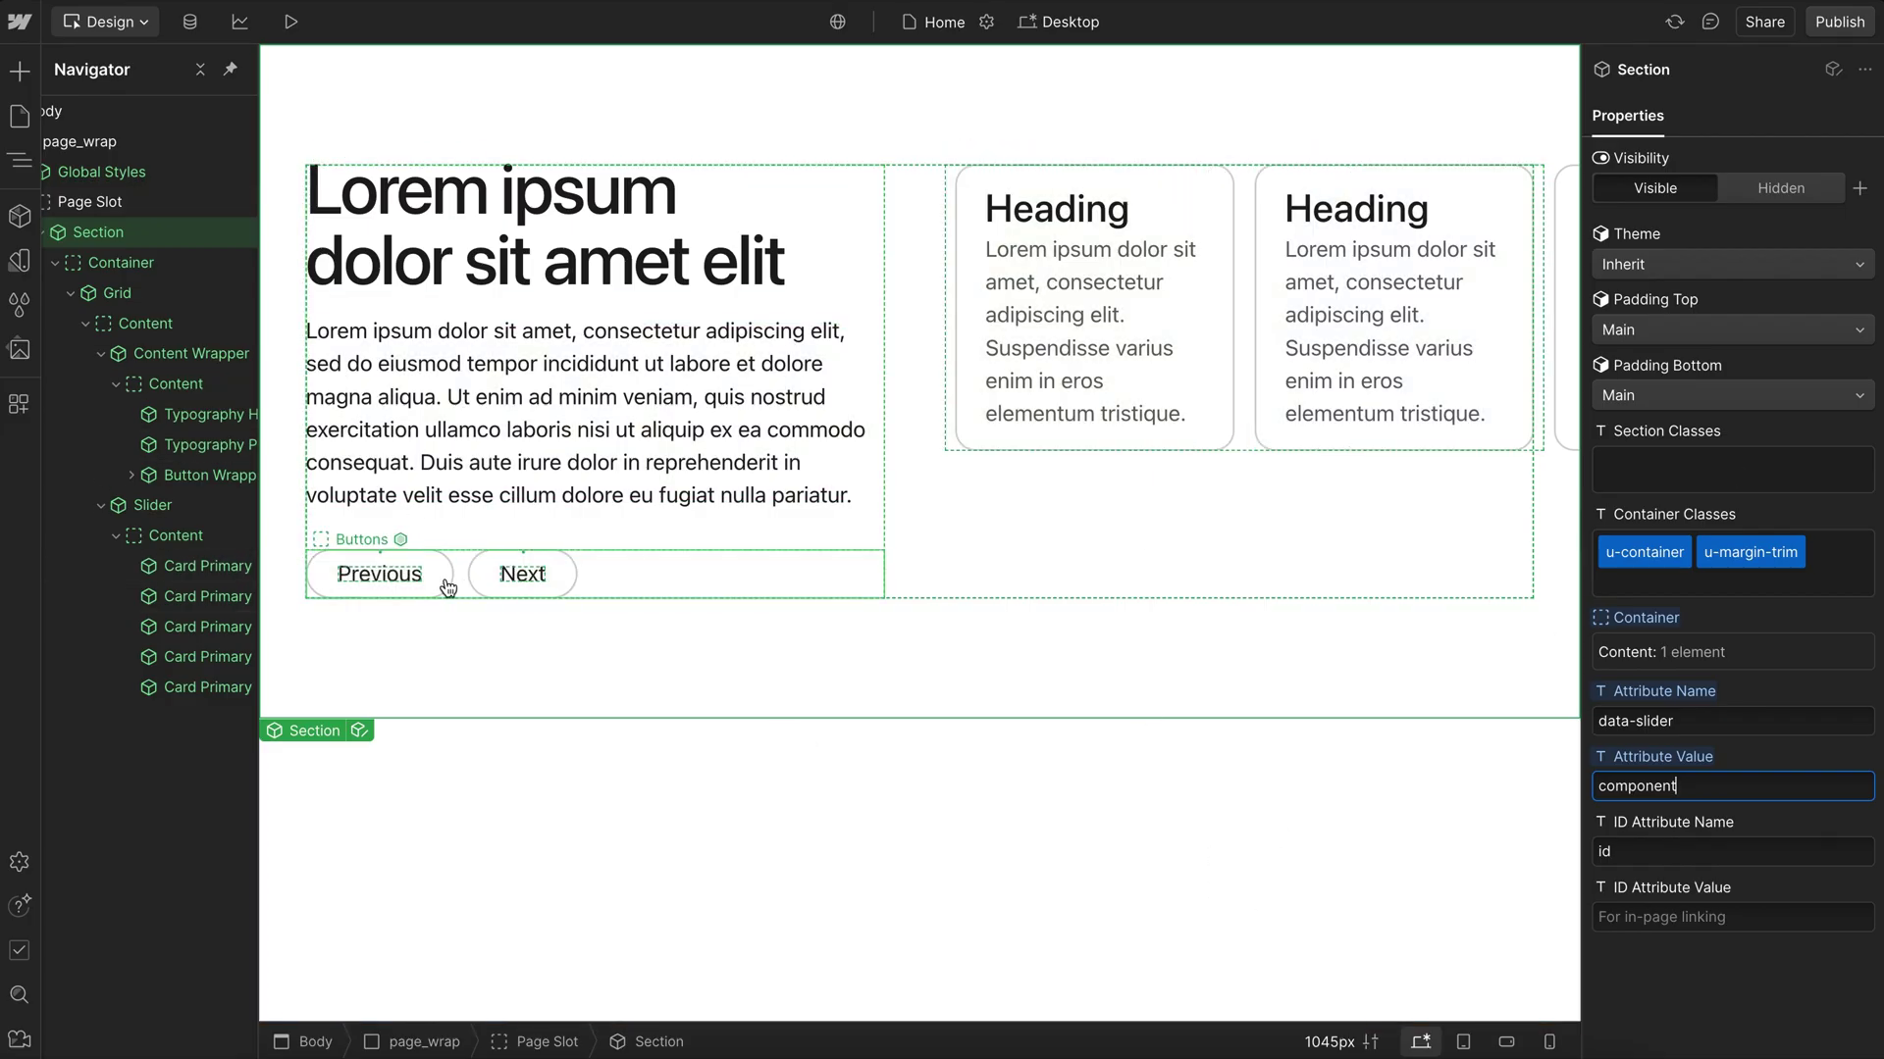
- Verify the Previous and Next buttons' data-slider attributes and test them in Preview
{"action": "left_click", "coordinate": [417, 577]}
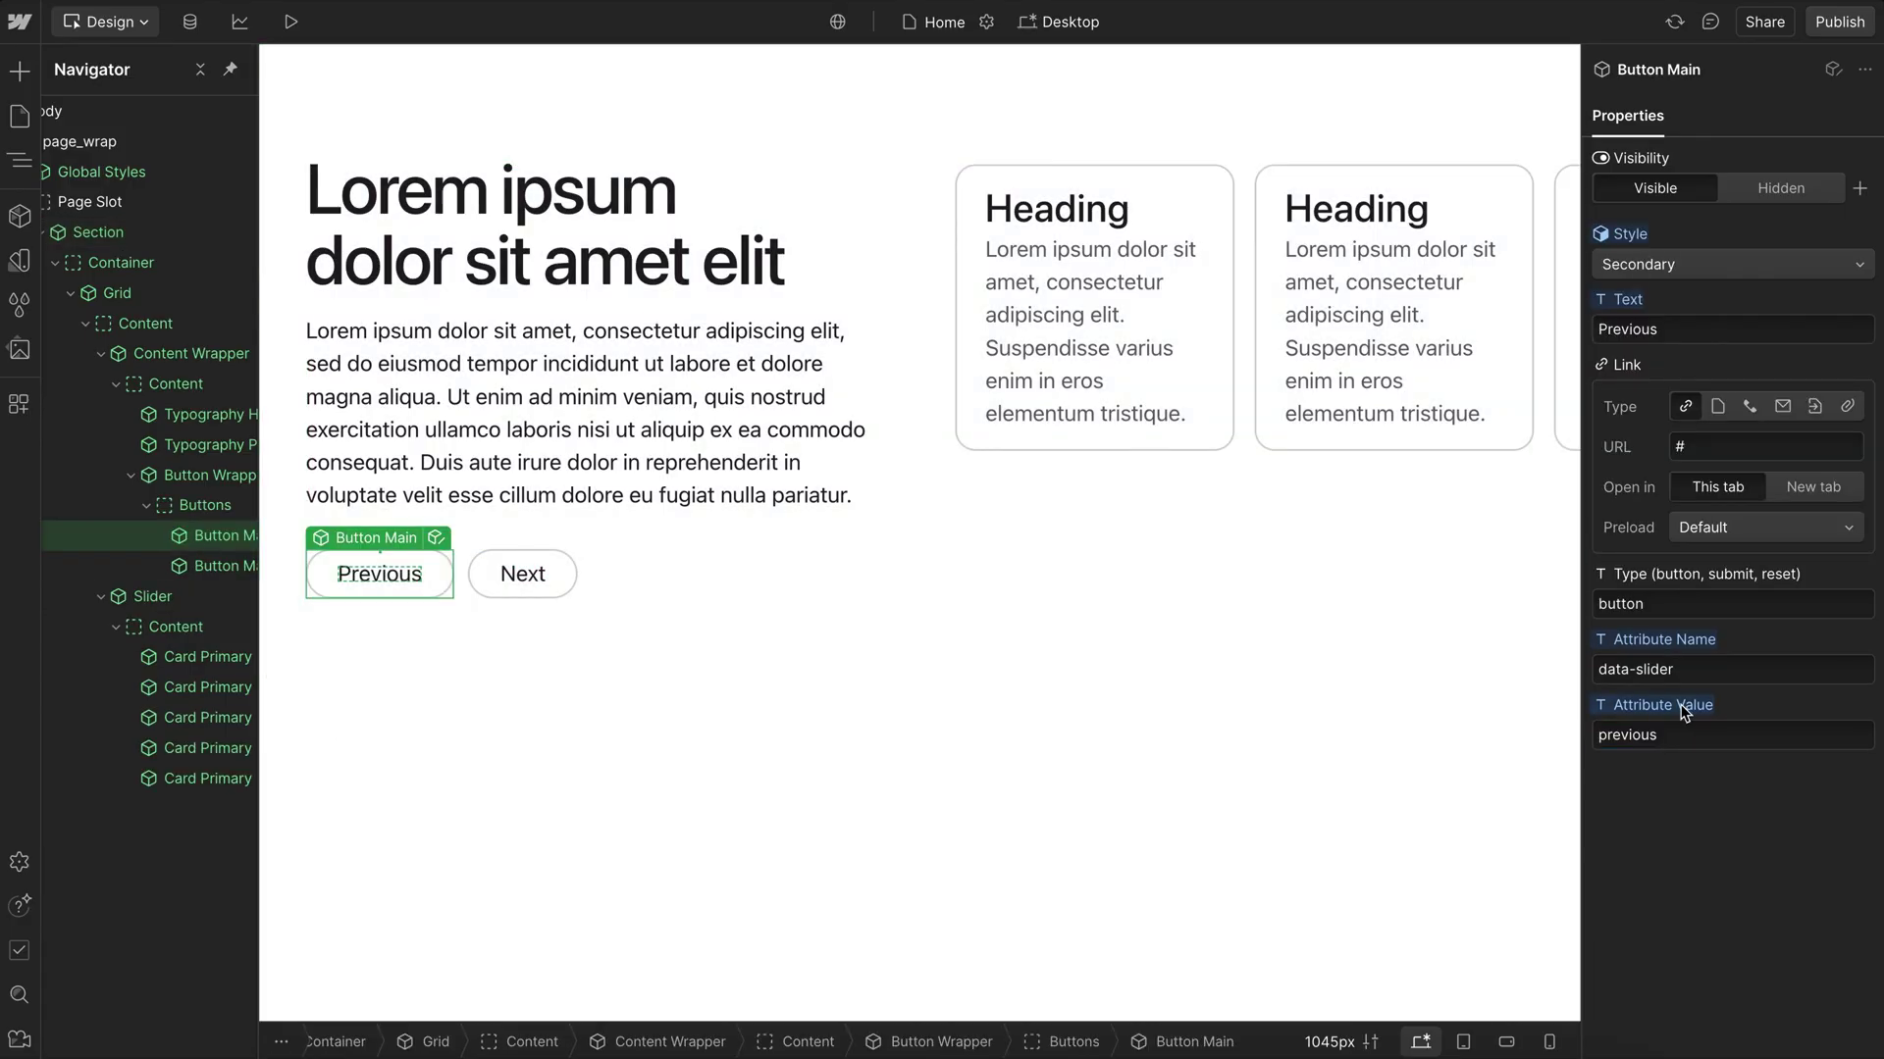
{"action": "left_click_drag", "start_coordinate": [1607, 669], "coordinate": [1734, 668]}
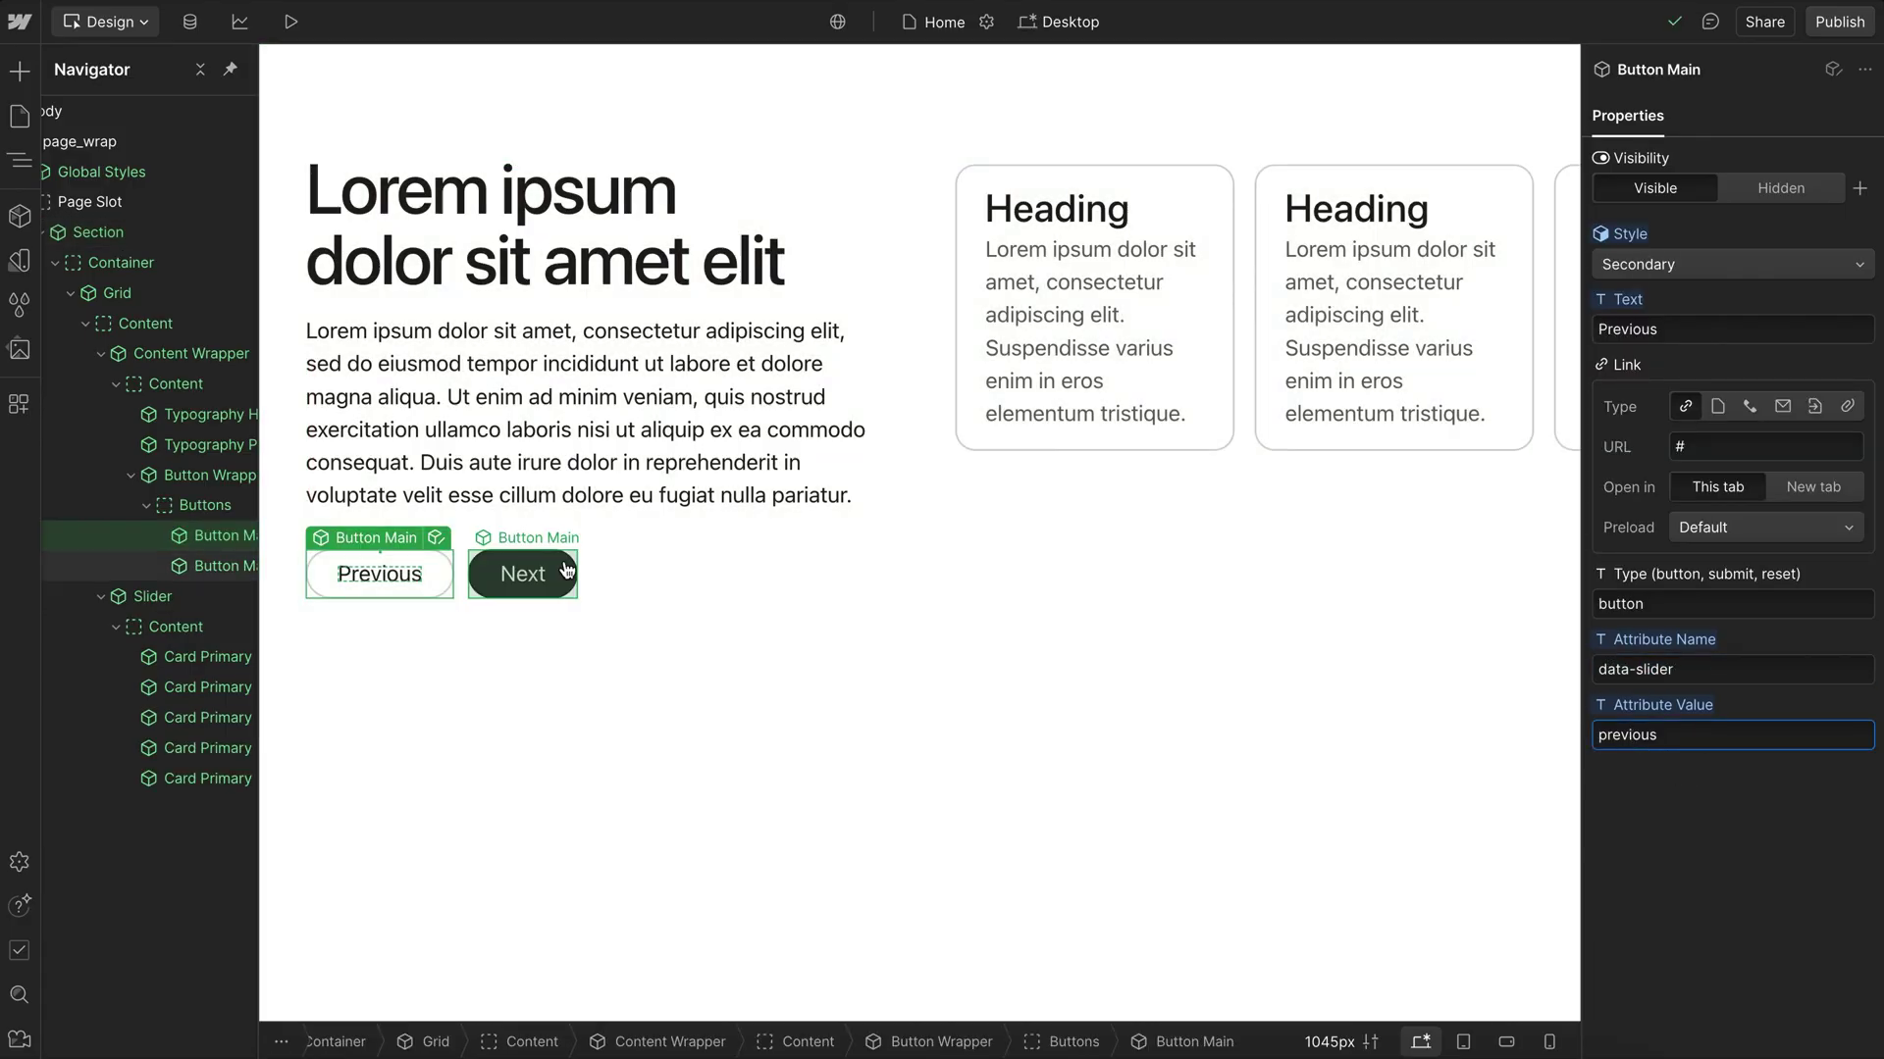
{"action": "left_click", "coordinate": [522, 574]}
{"action": "left_click_drag", "start_coordinate": [1638, 669], "coordinate": [1736, 666]}
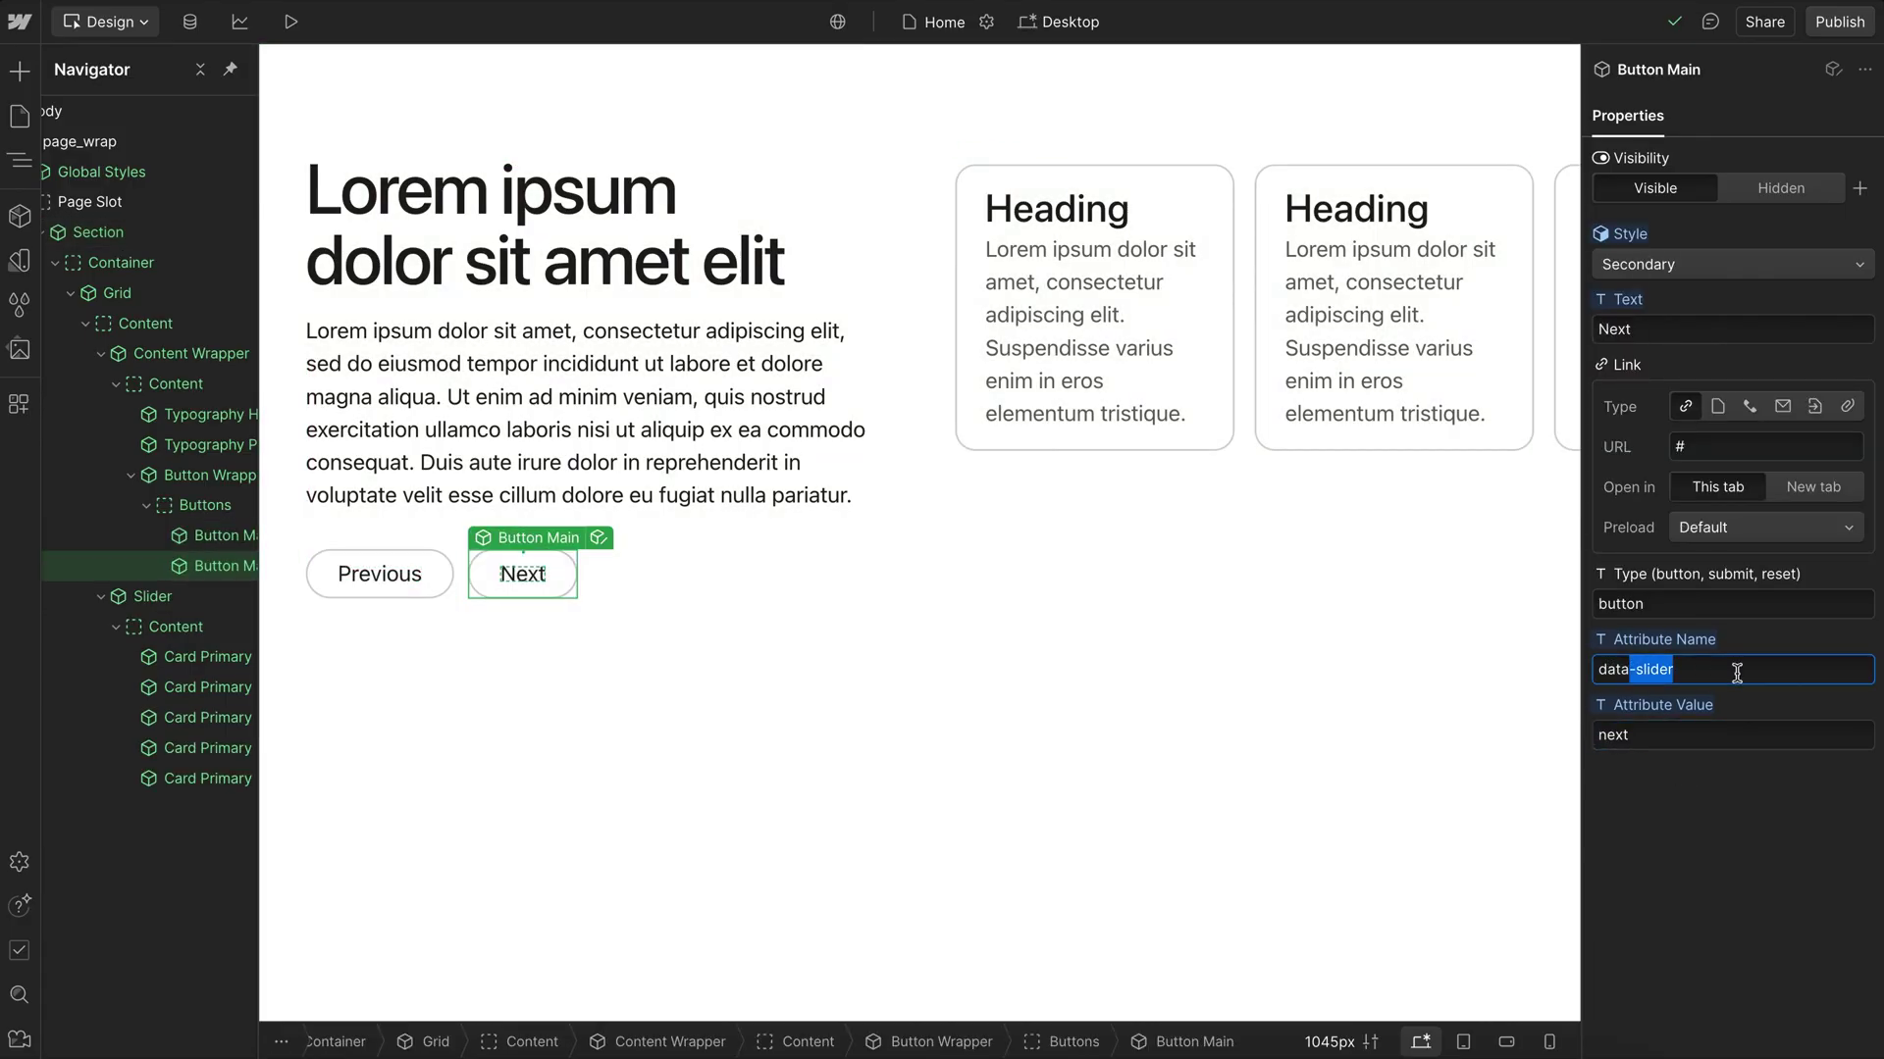
{"action": "left_click", "coordinate": [1657, 730]}
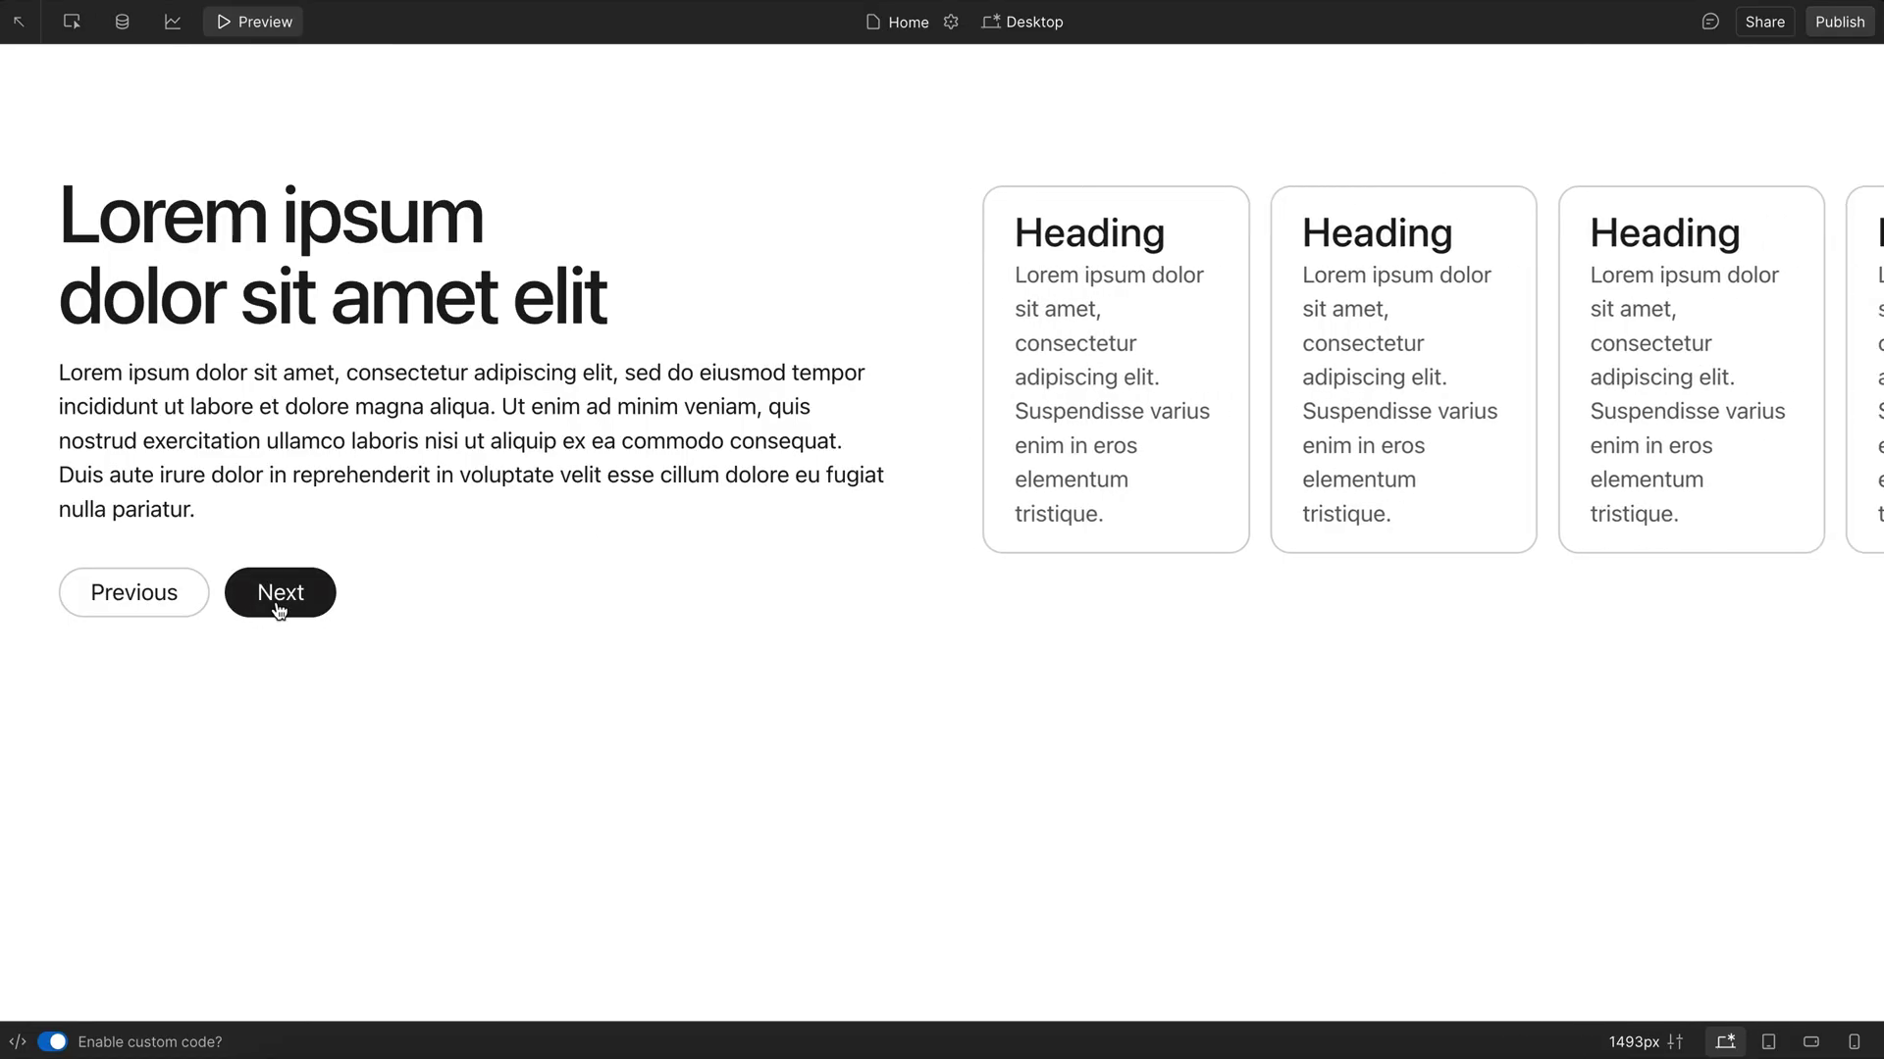
{"action": "left_click", "coordinate": [138, 595]}
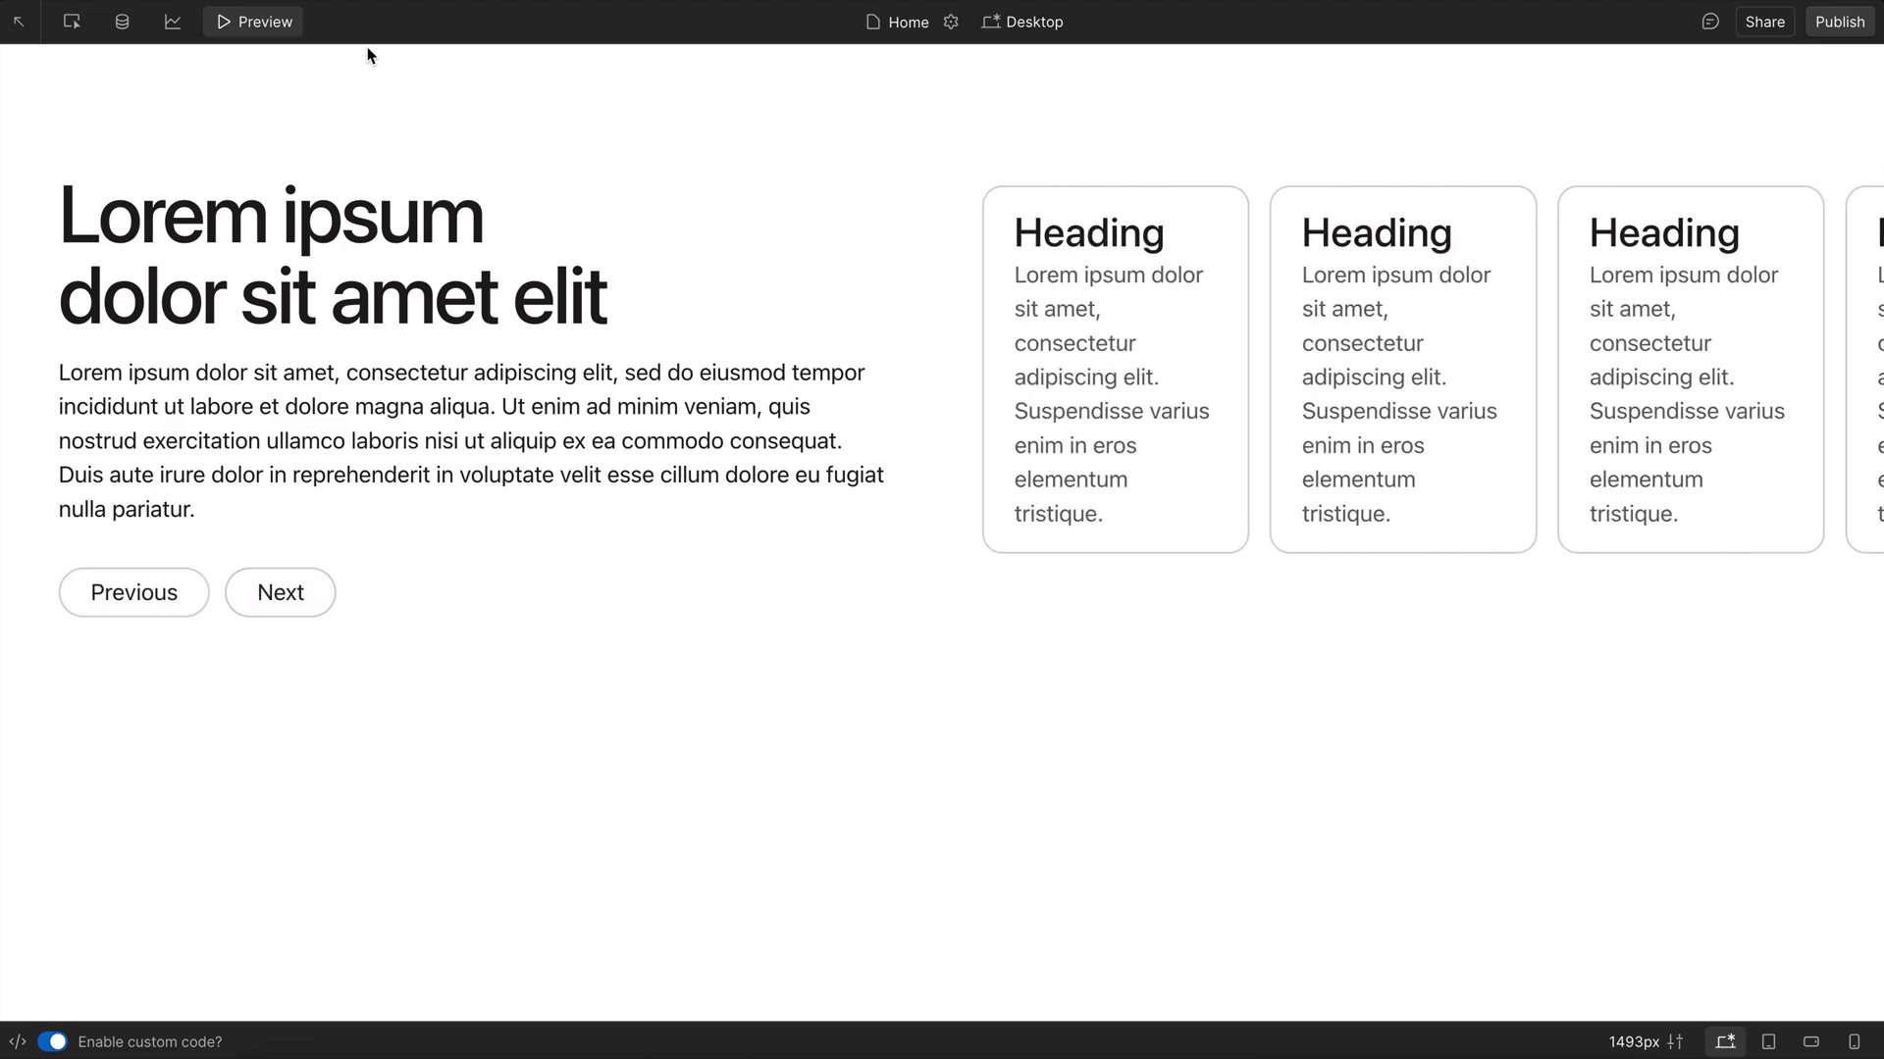
{"action": "left_click", "coordinate": [257, 21]}
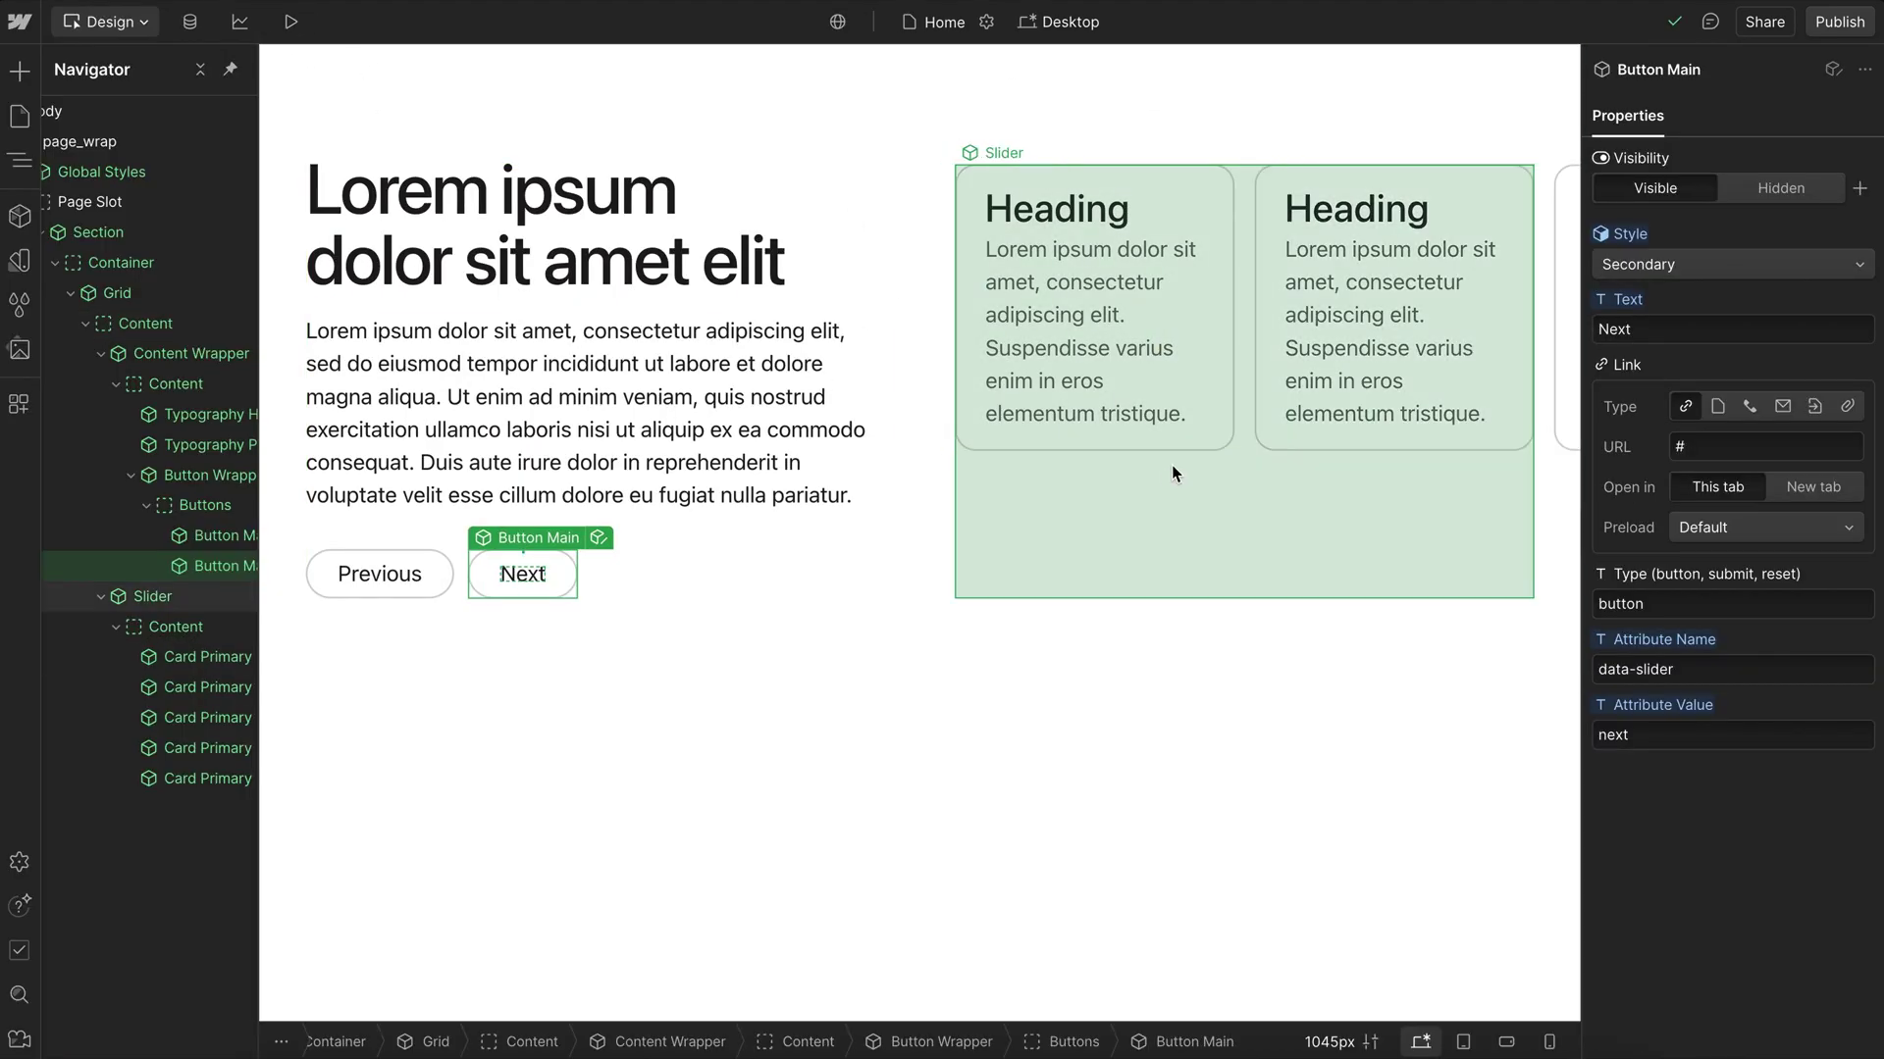
{"action": "left_click", "coordinate": [1191, 448]}
{"action": "left_click", "coordinate": [1238, 486]}
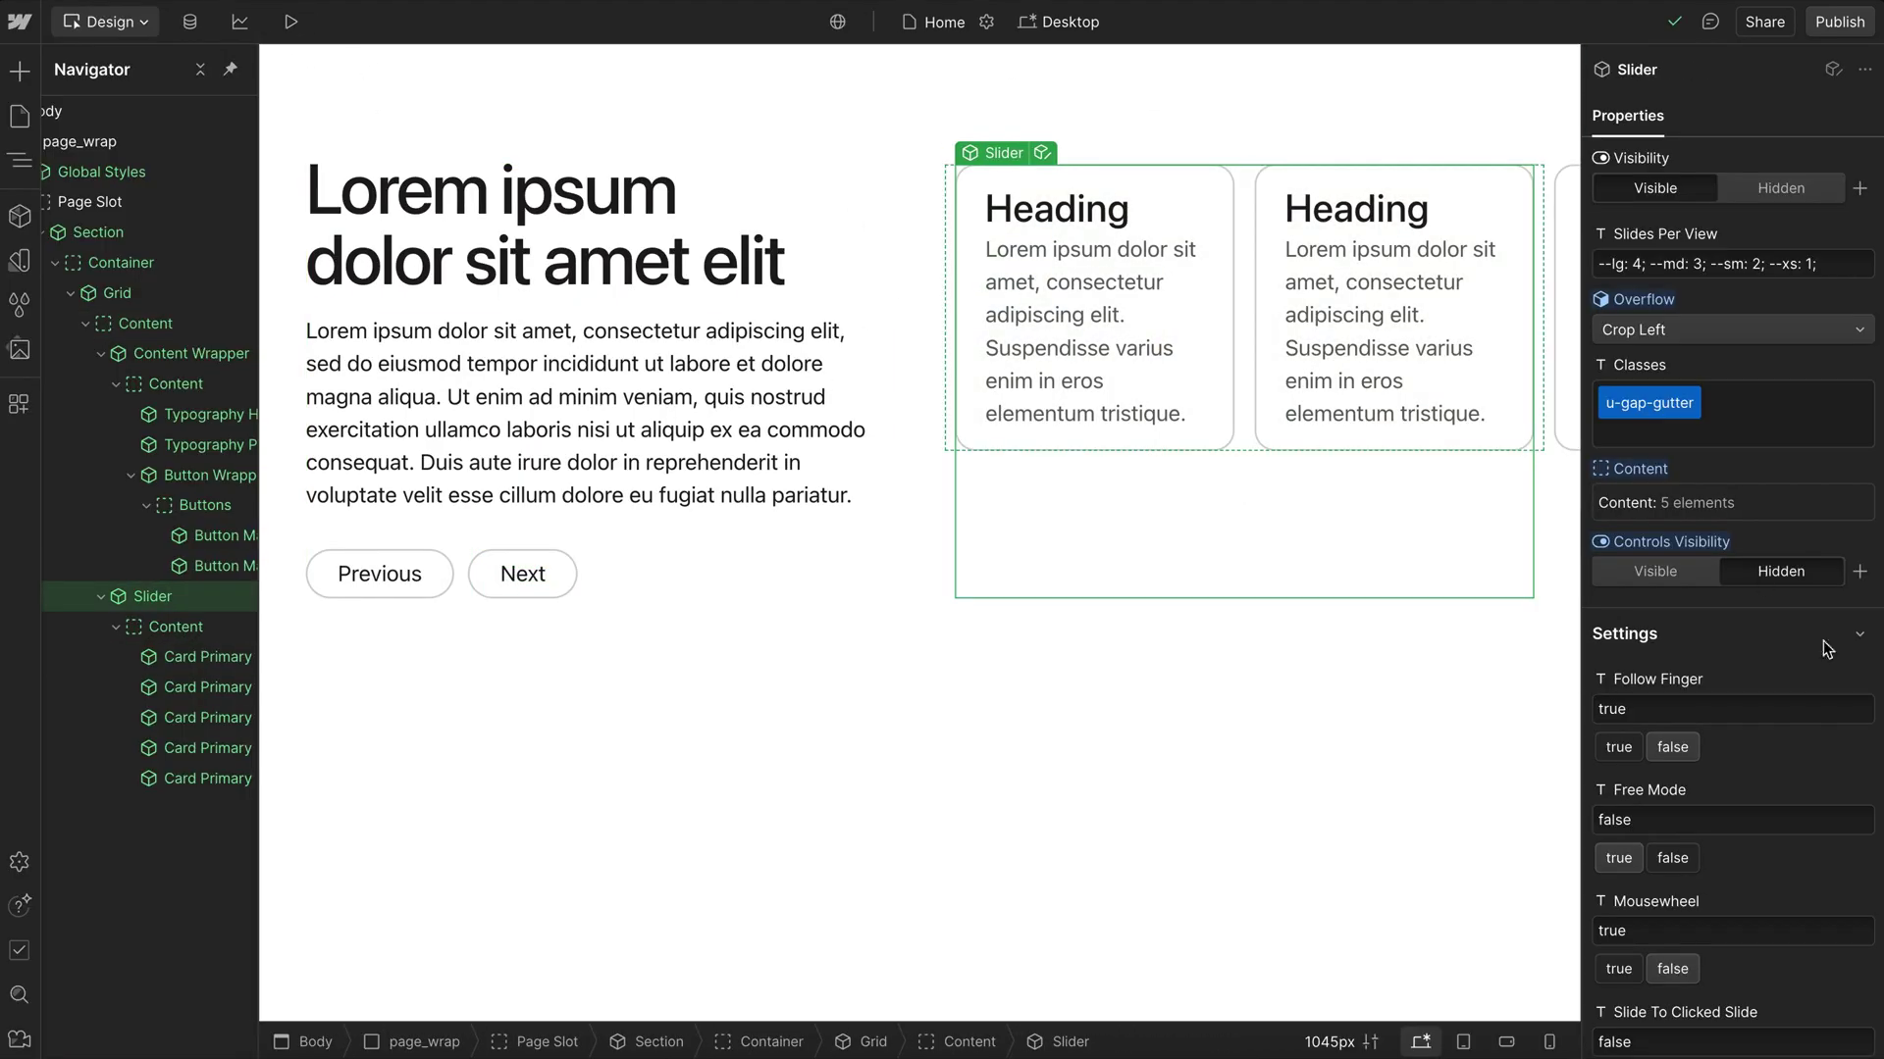
{"action": "scroll", "coordinate": [1826, 650], "scroll_direction": "down", "scroll_amount": 1}
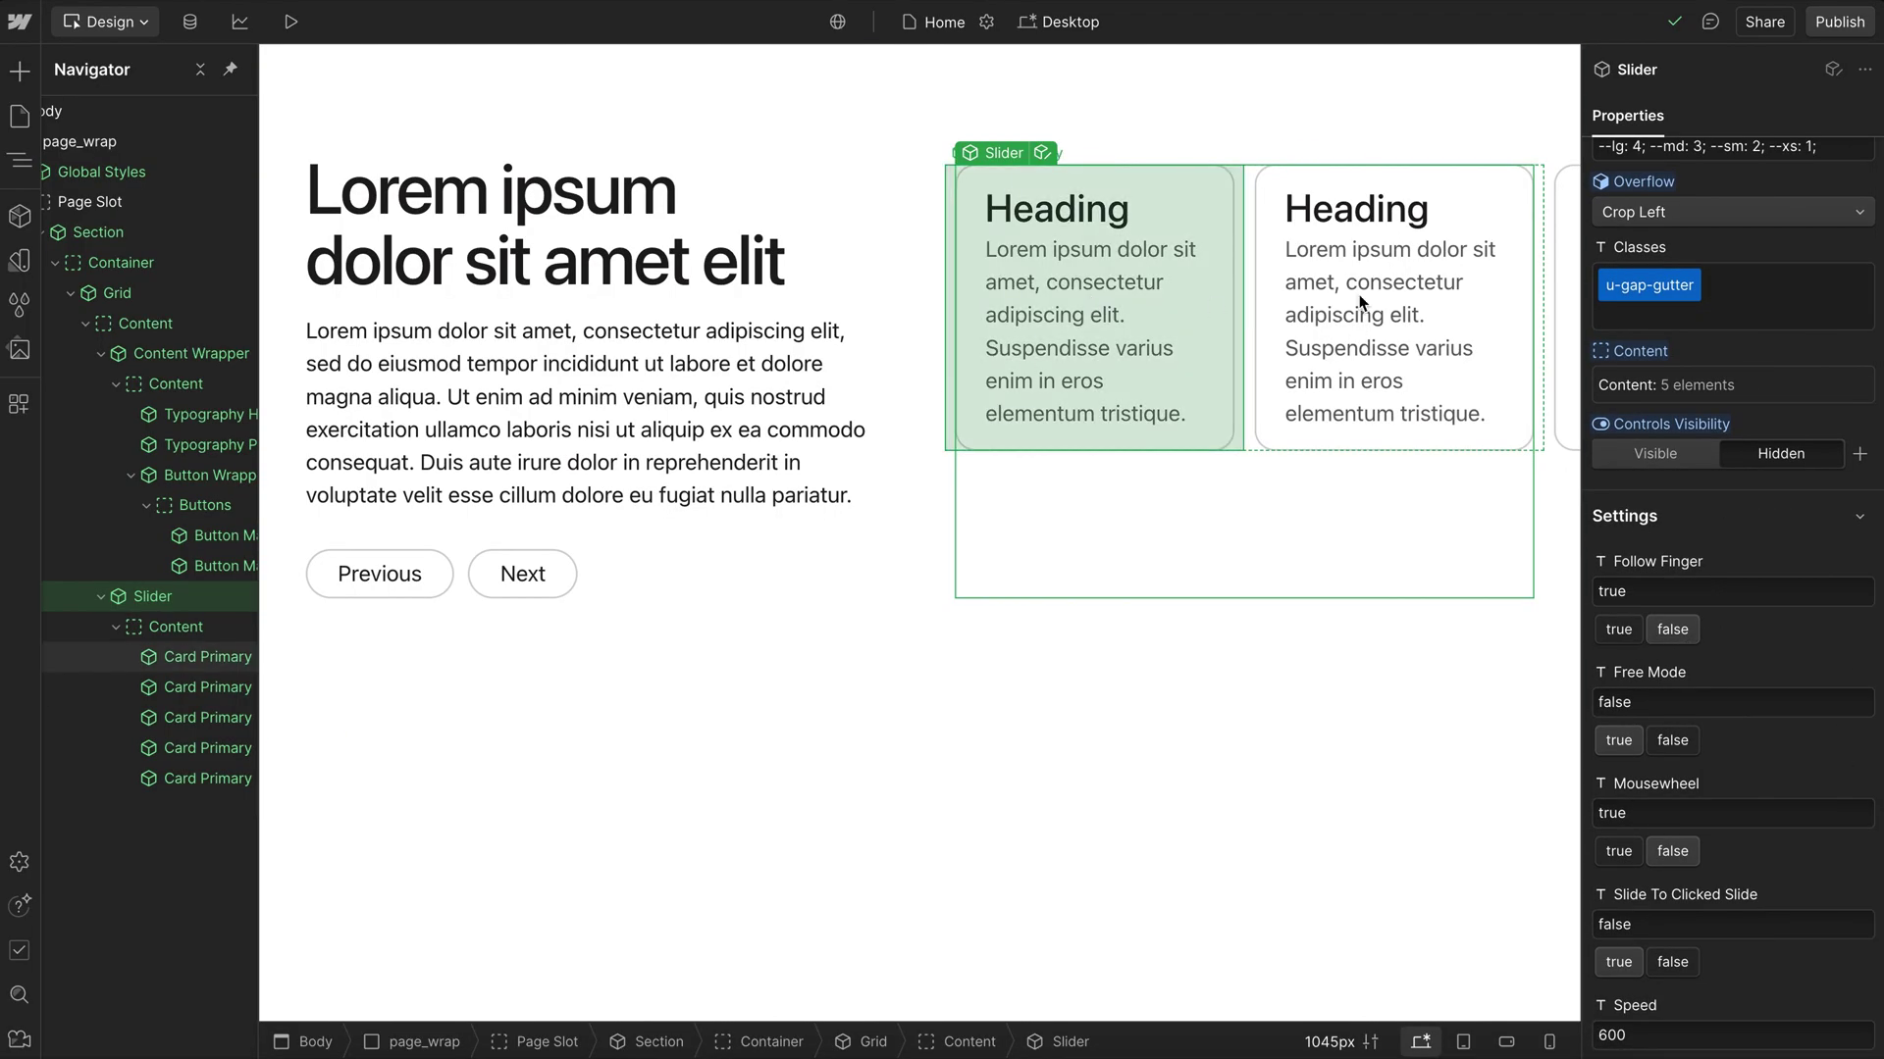
{"action": "left_click", "coordinate": [1618, 742]}
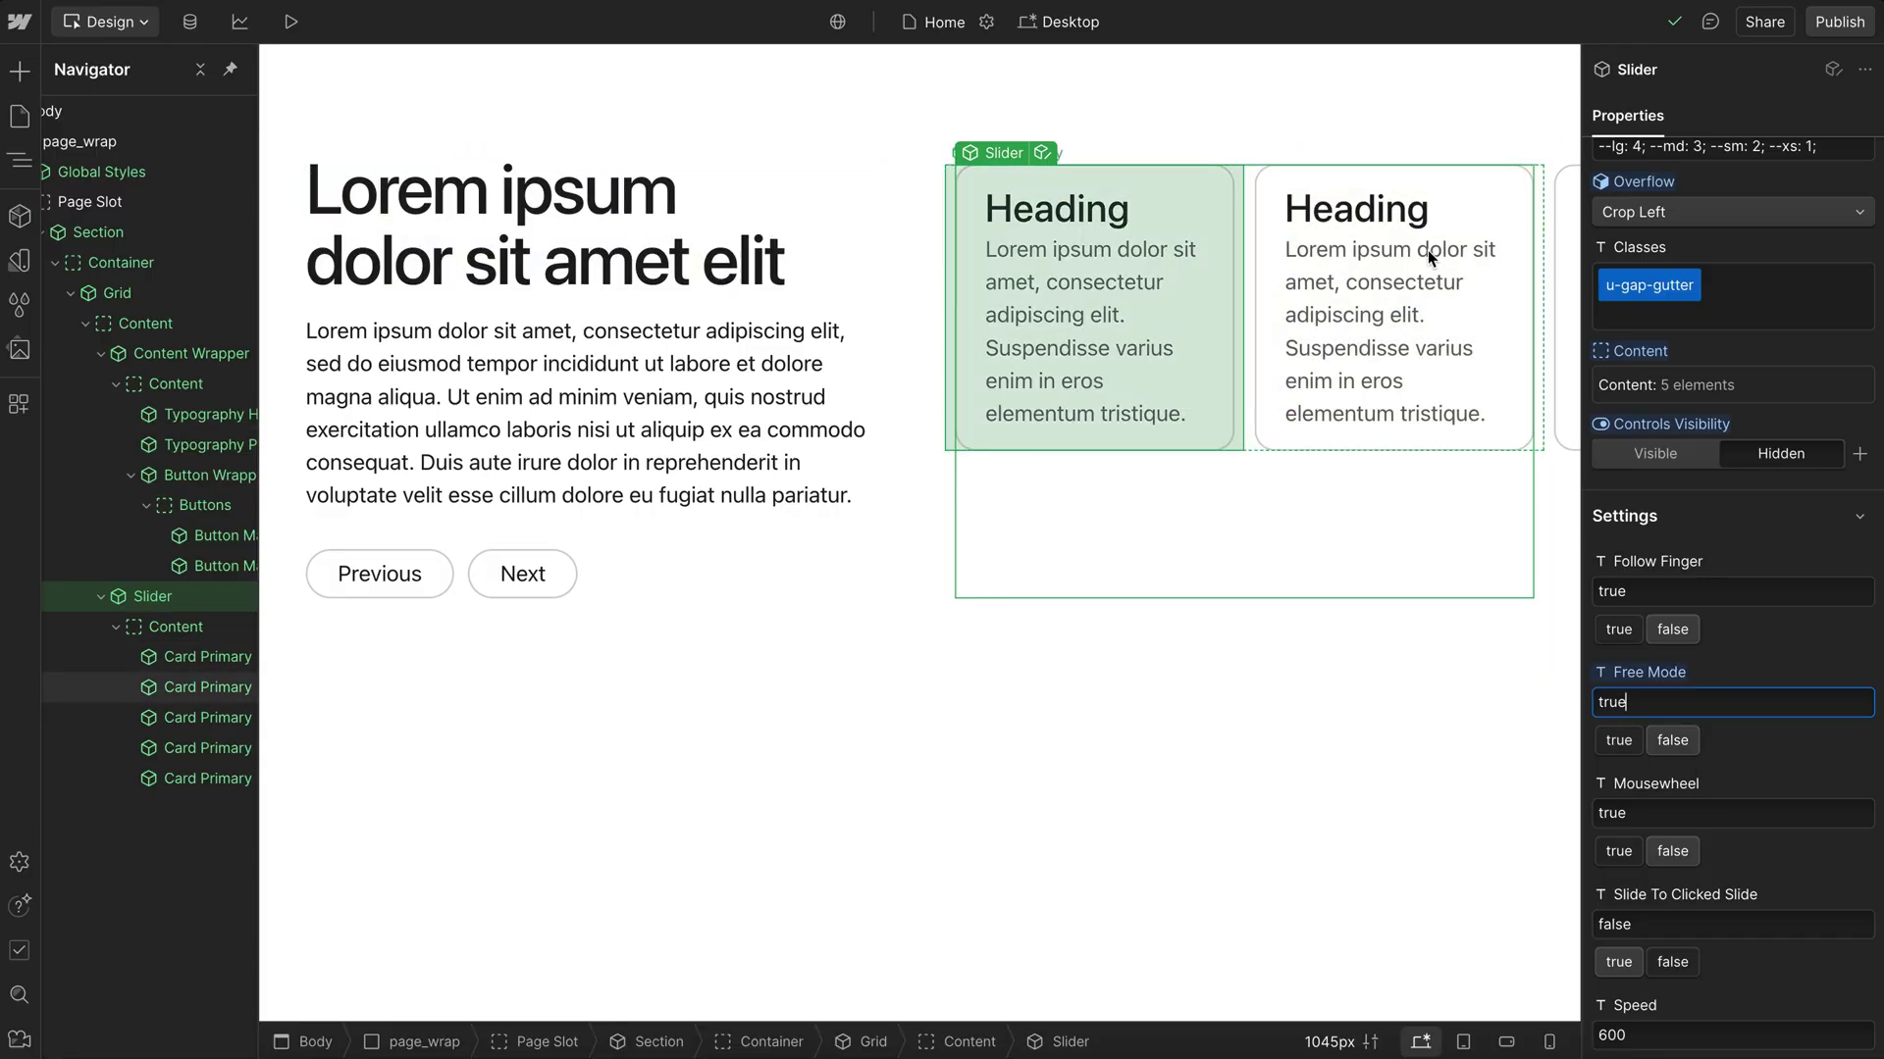
{"action": "left_click", "coordinate": [1673, 745]}
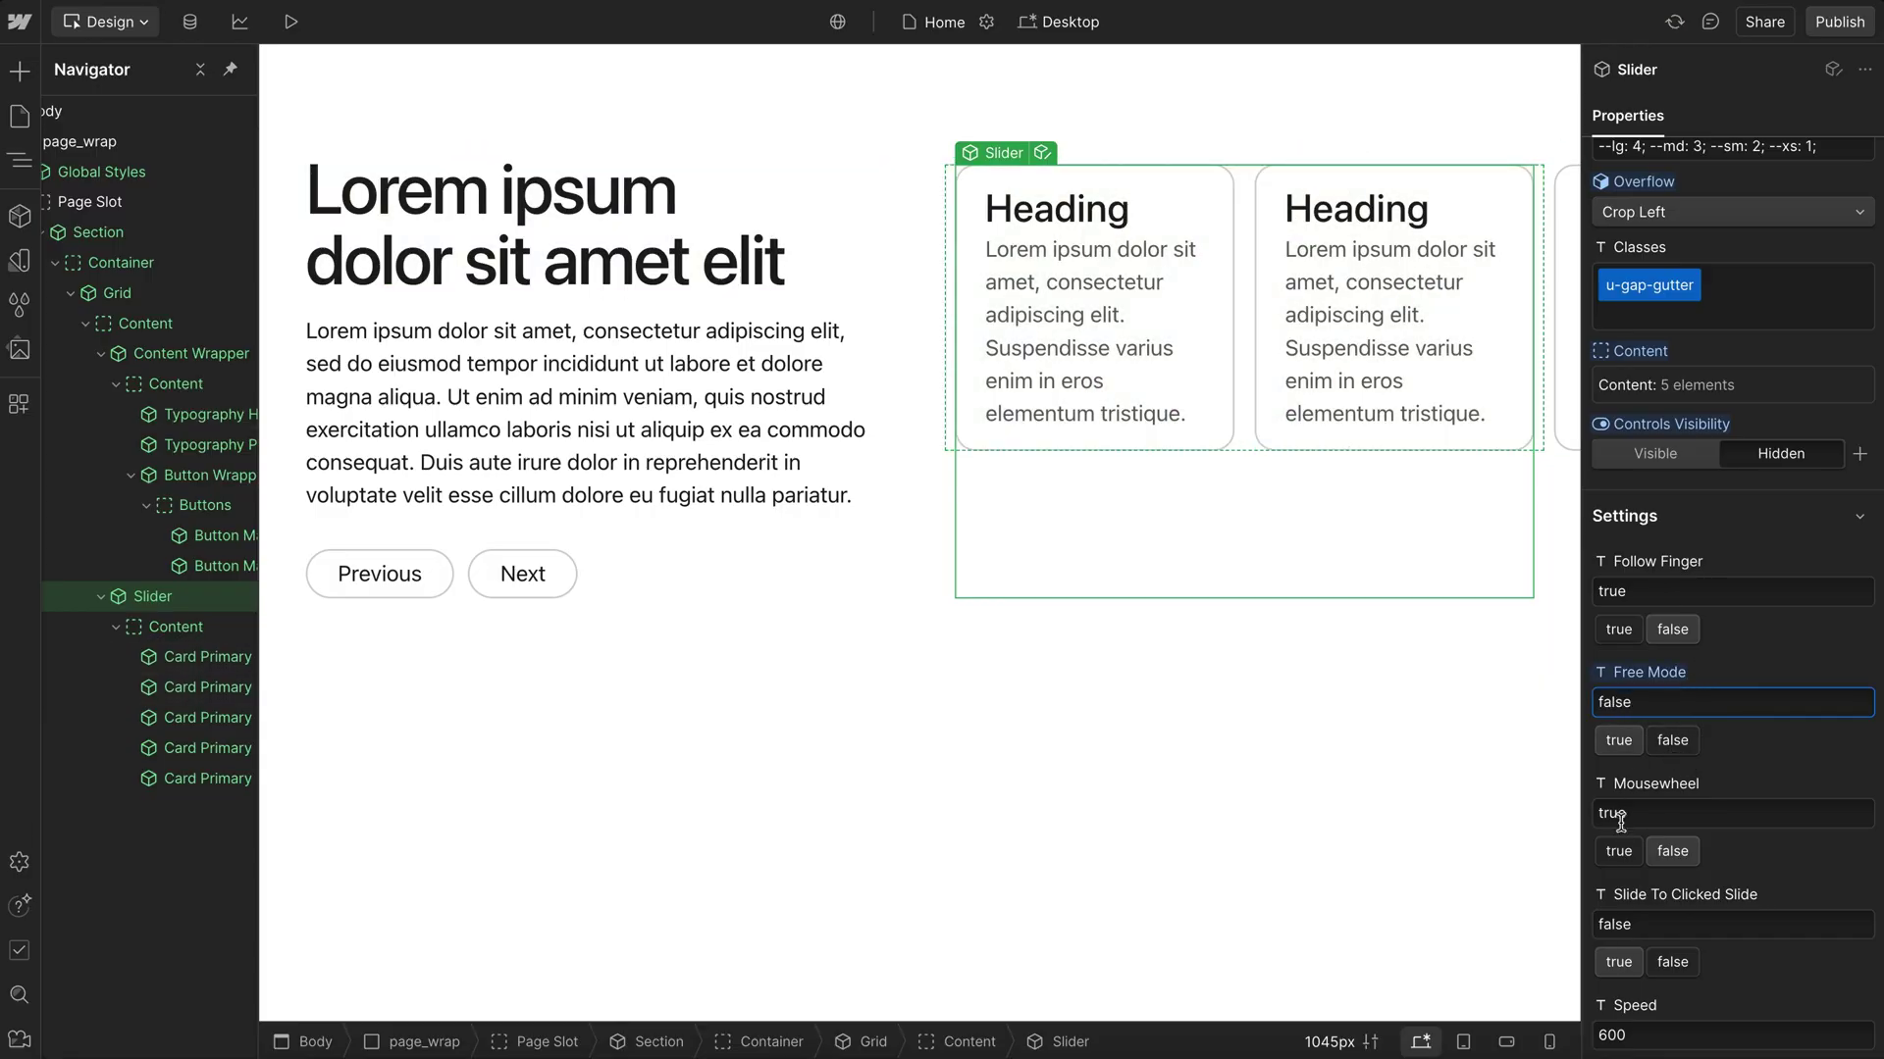
{"action": "left_click", "coordinate": [1673, 869]}
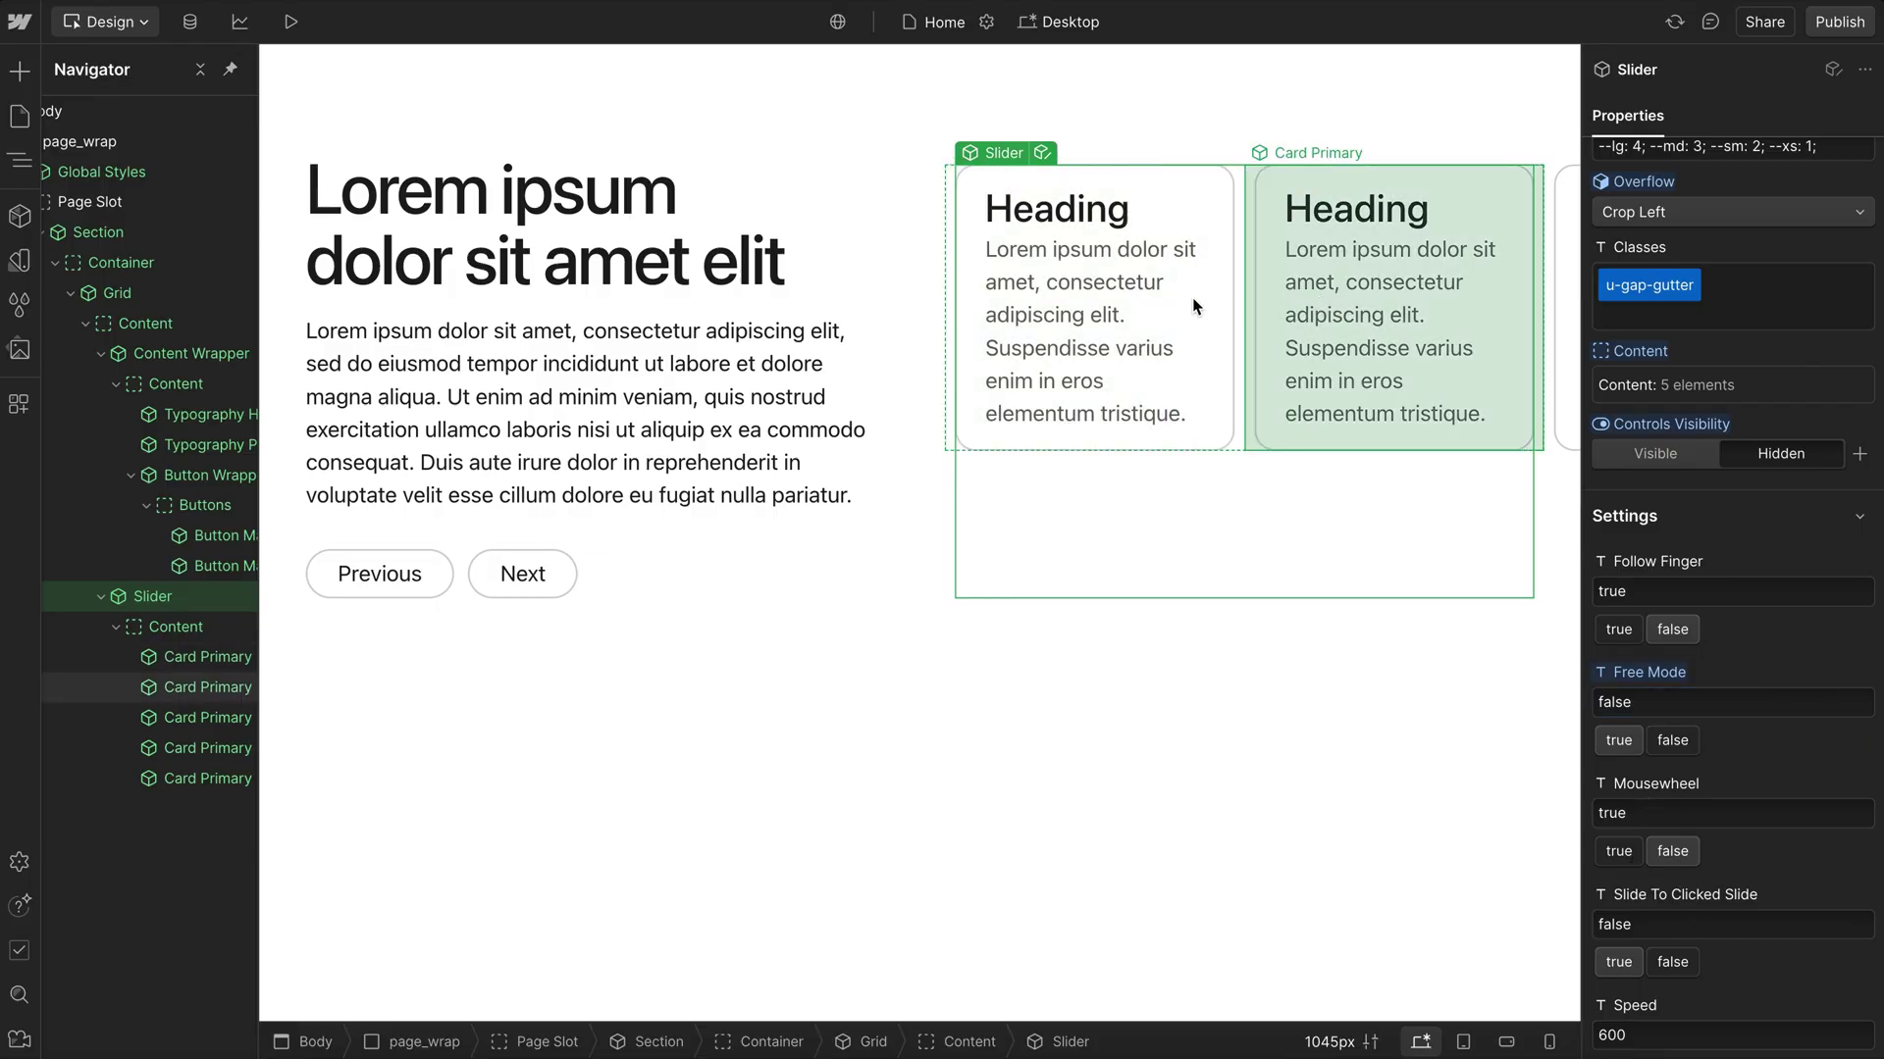
{"action": "left_click", "coordinate": [1620, 963]}
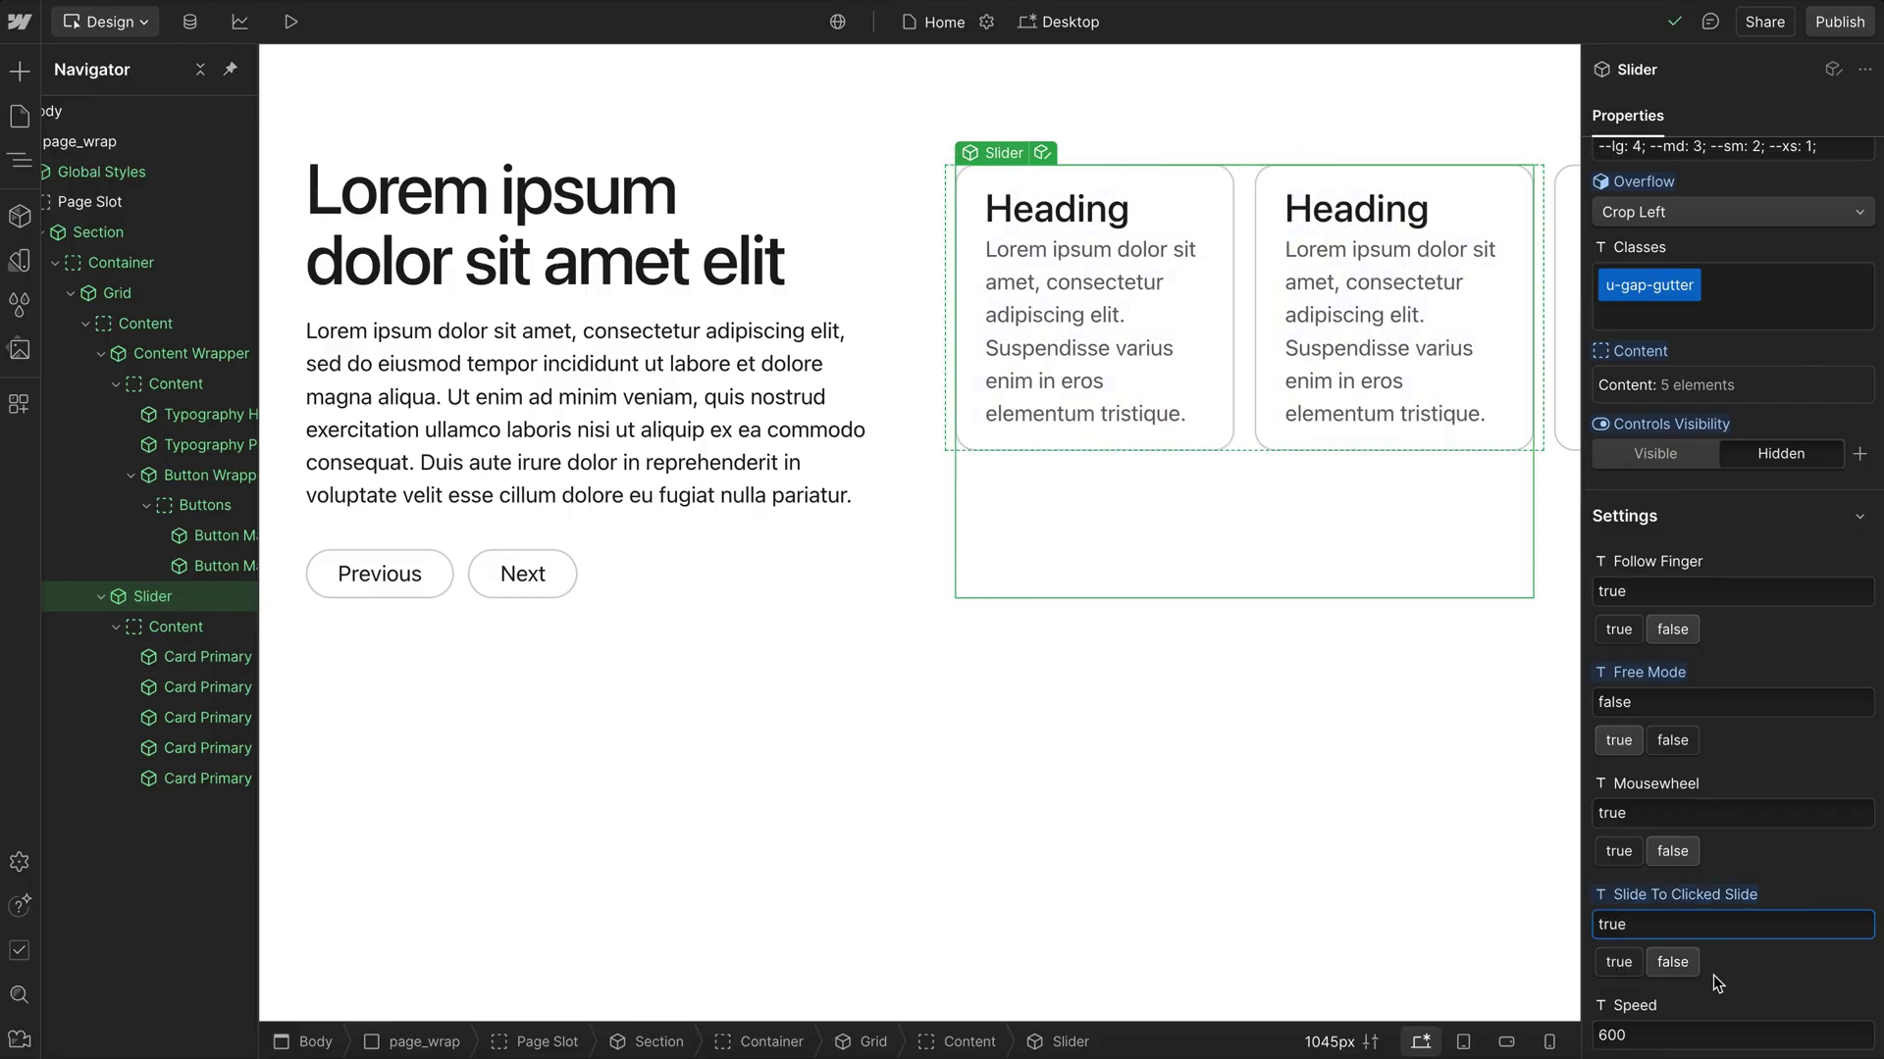
{"action": "left_click", "coordinate": [1672, 963]}
{"action": "left_click", "coordinate": [1653, 1036]}
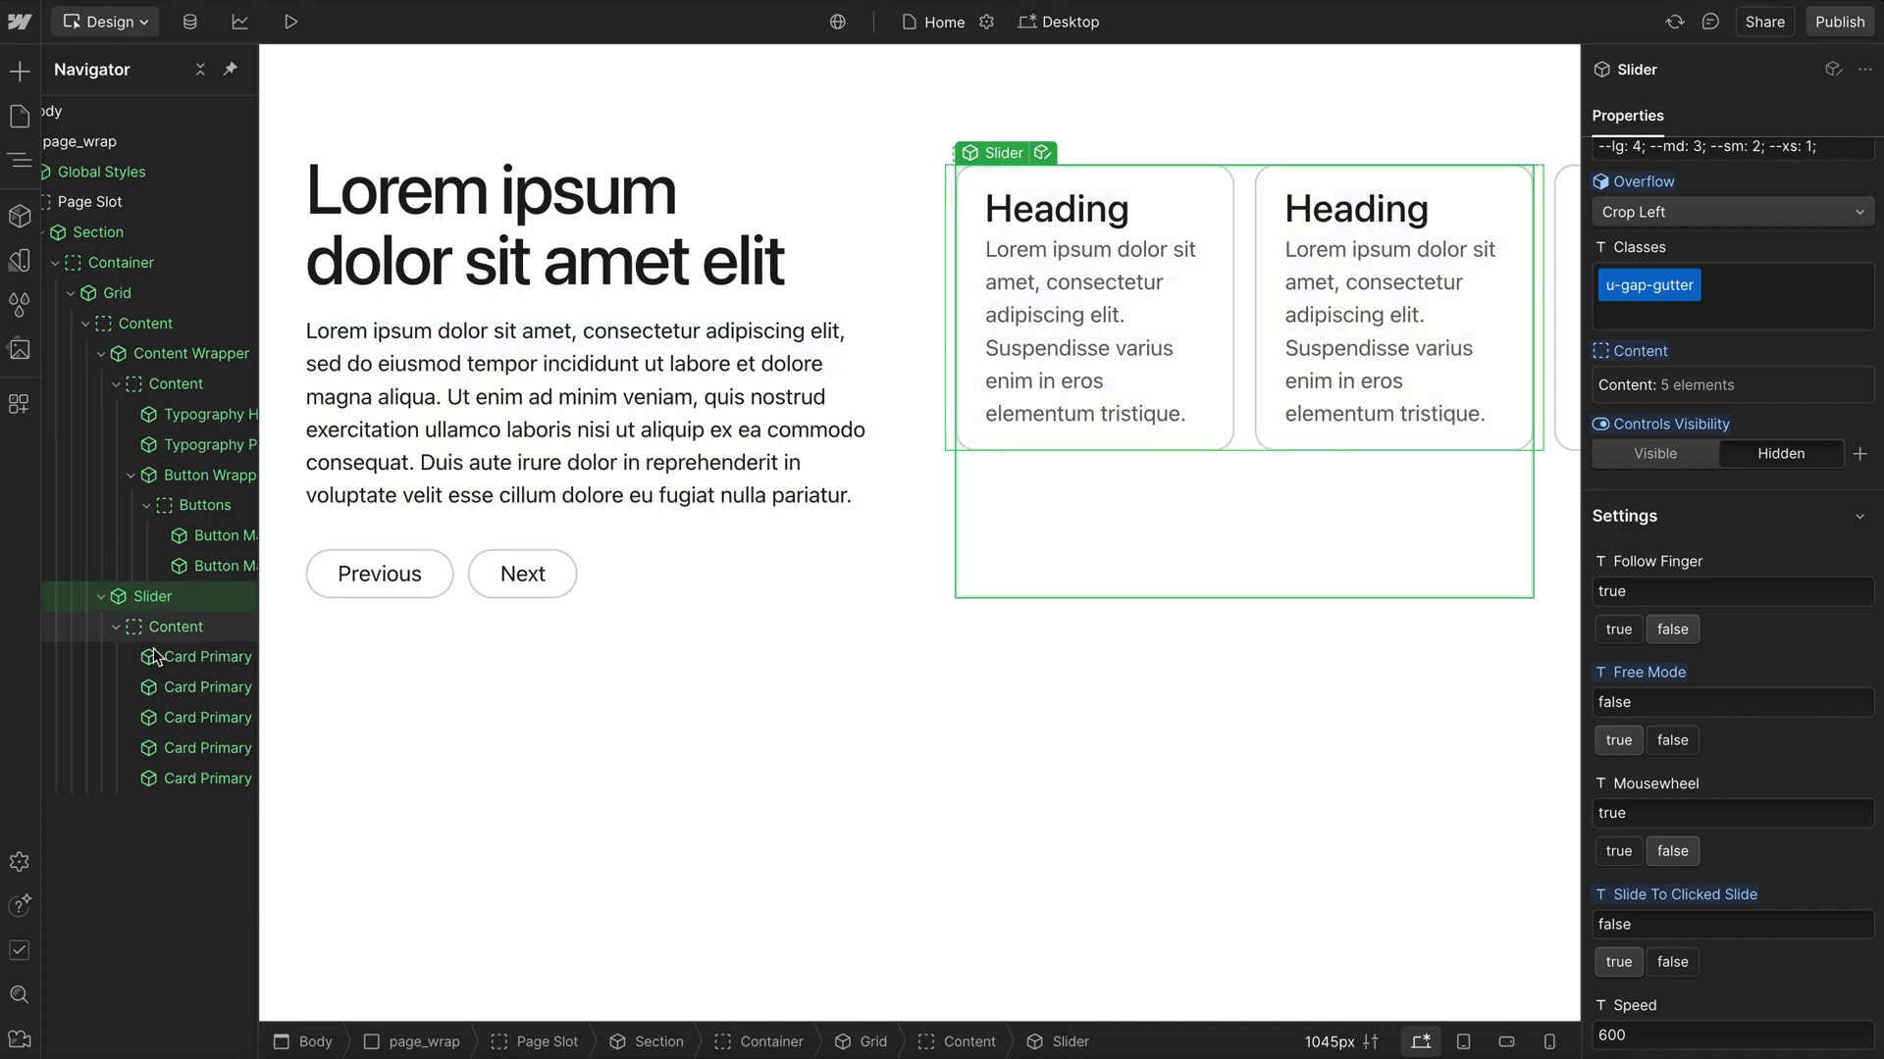
{"action": "left_click", "coordinate": [181, 690]}
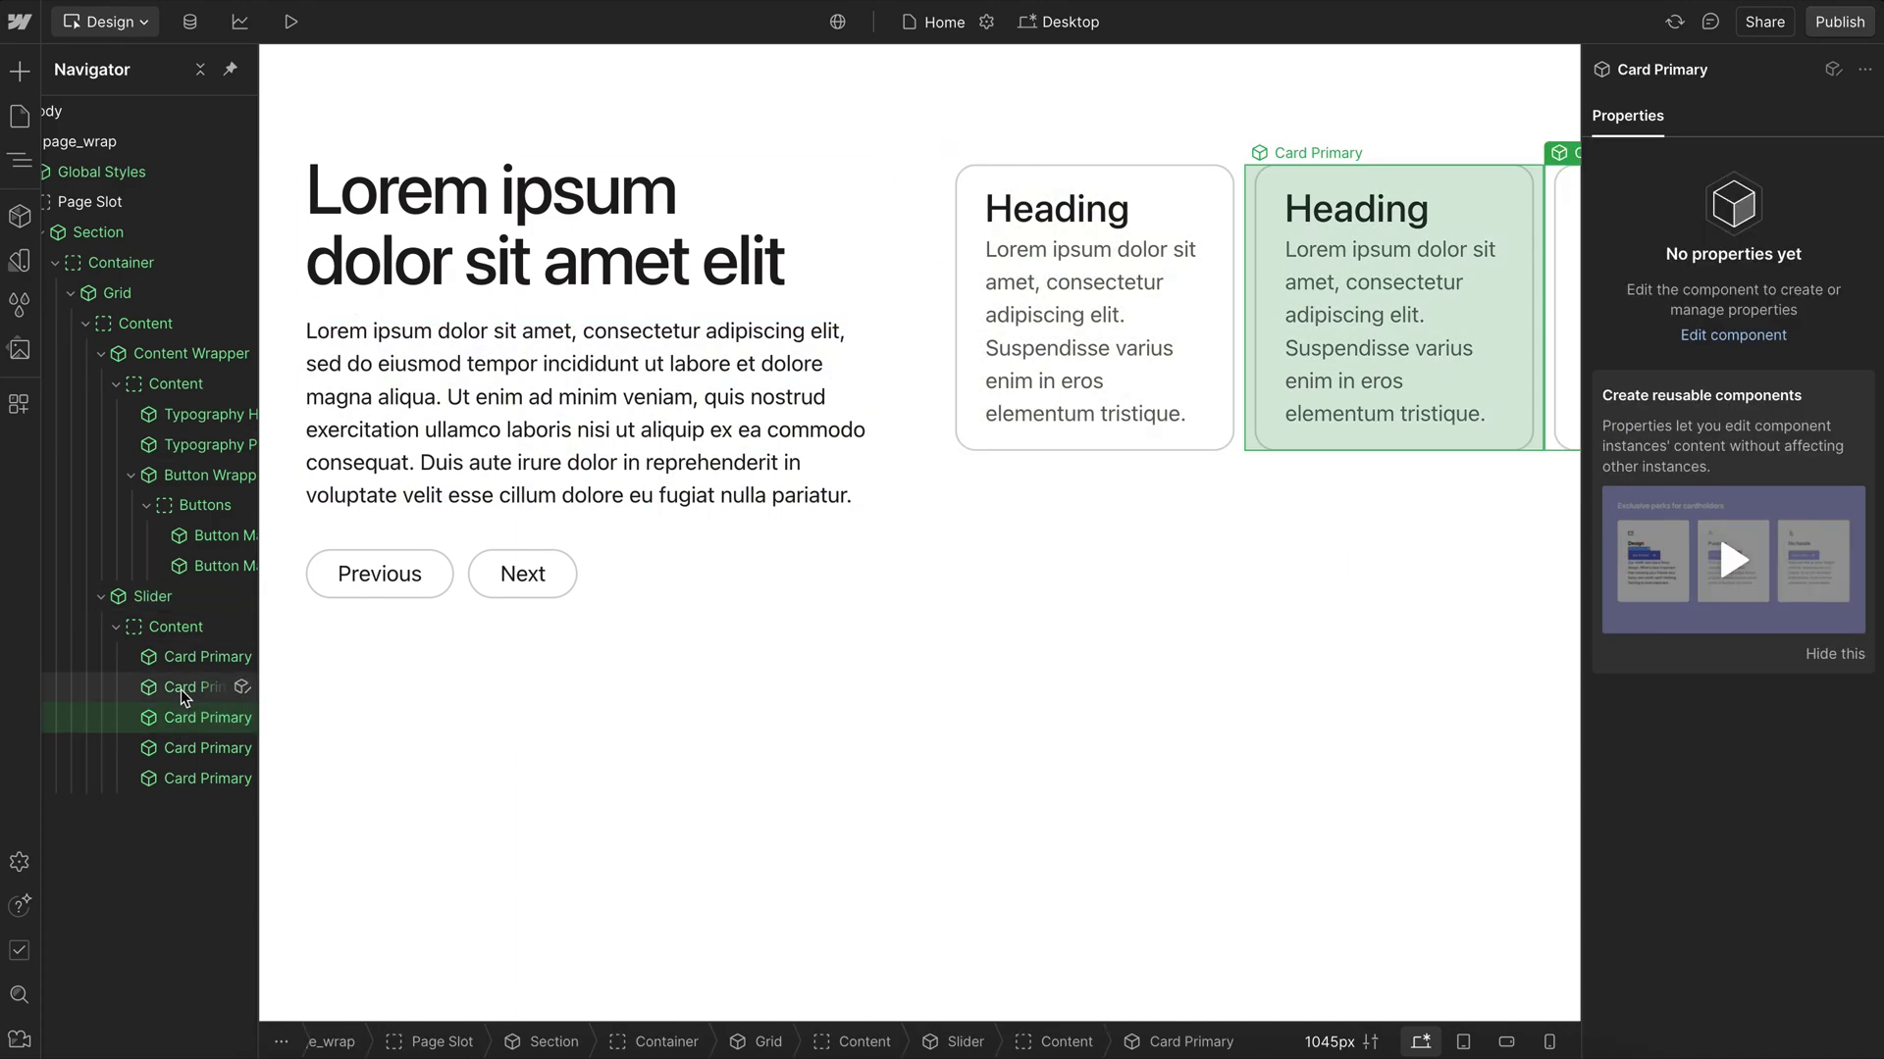
- Delete the extra cards and add a Collection List to the slider with the SlotDrop app
{"action": "key", "text": "Delete"}
{"action": "key", "text": "Delete"}
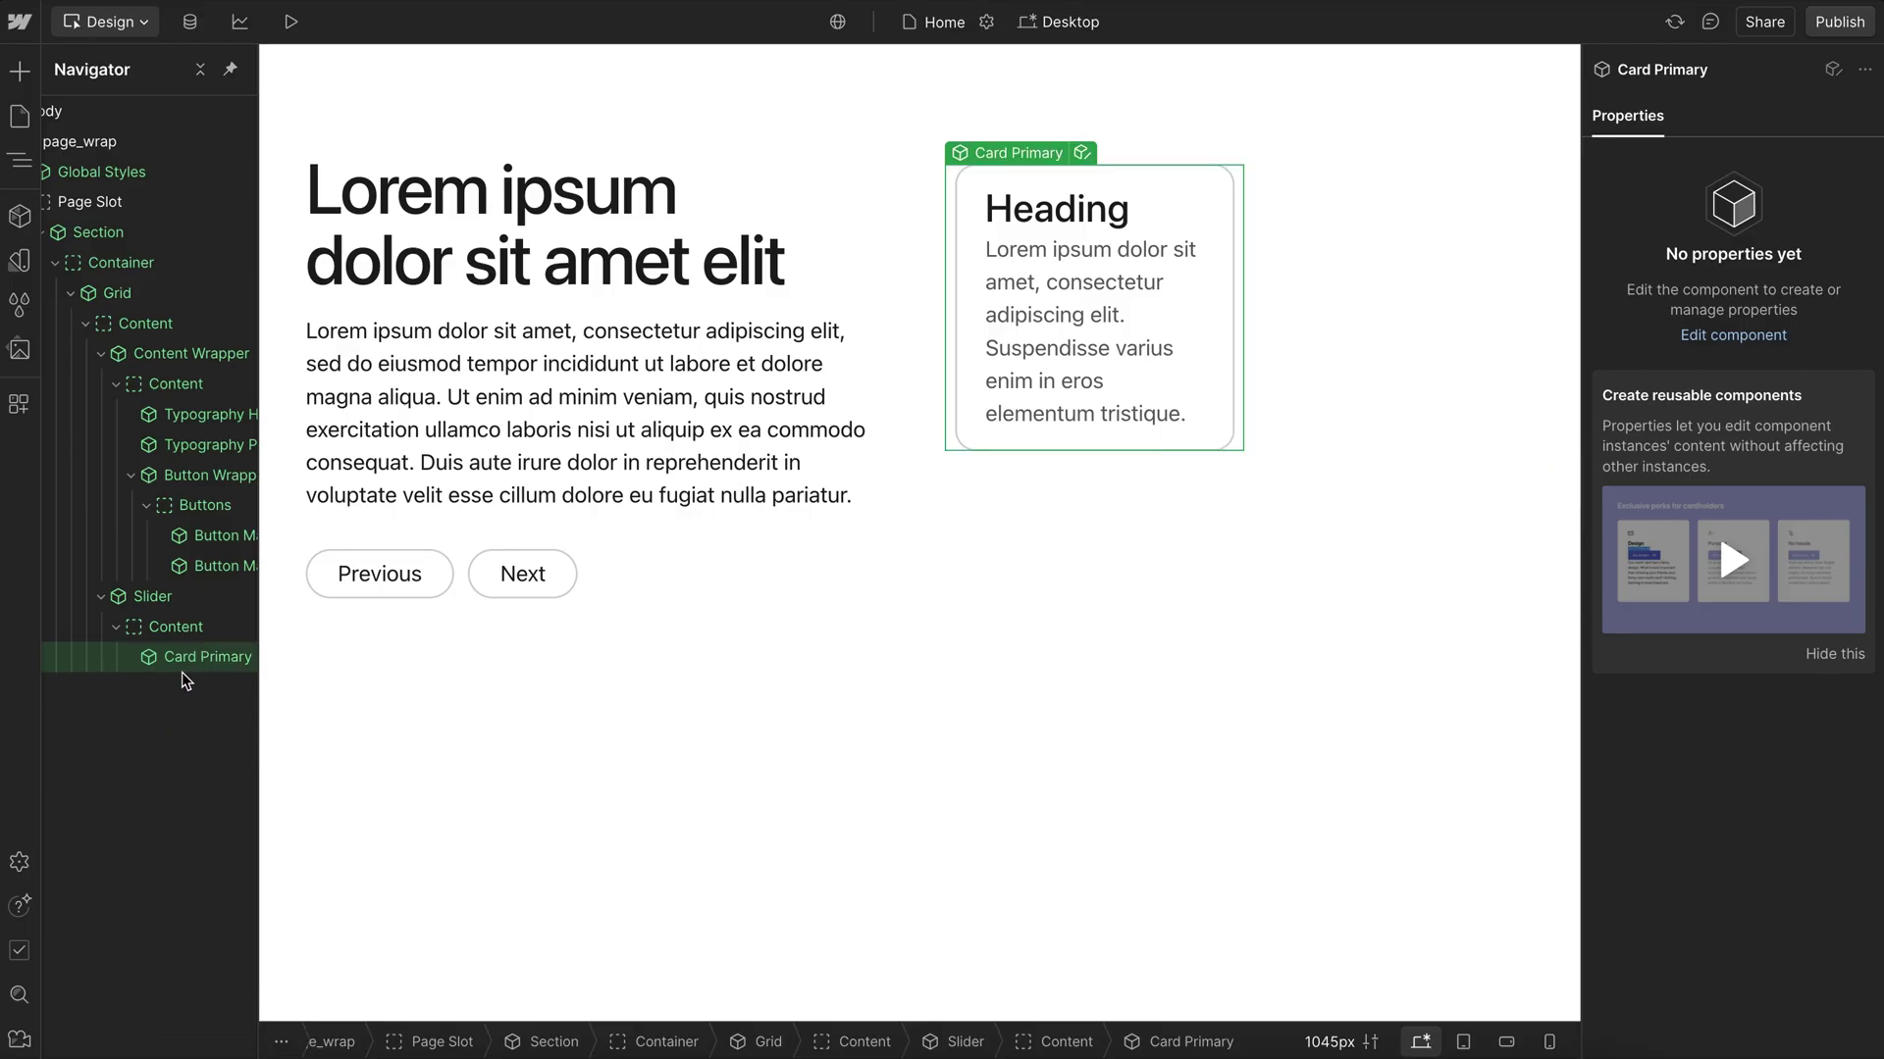
{"action": "left_click", "coordinate": [19, 404]}
{"action": "left_click", "coordinate": [286, 212]}
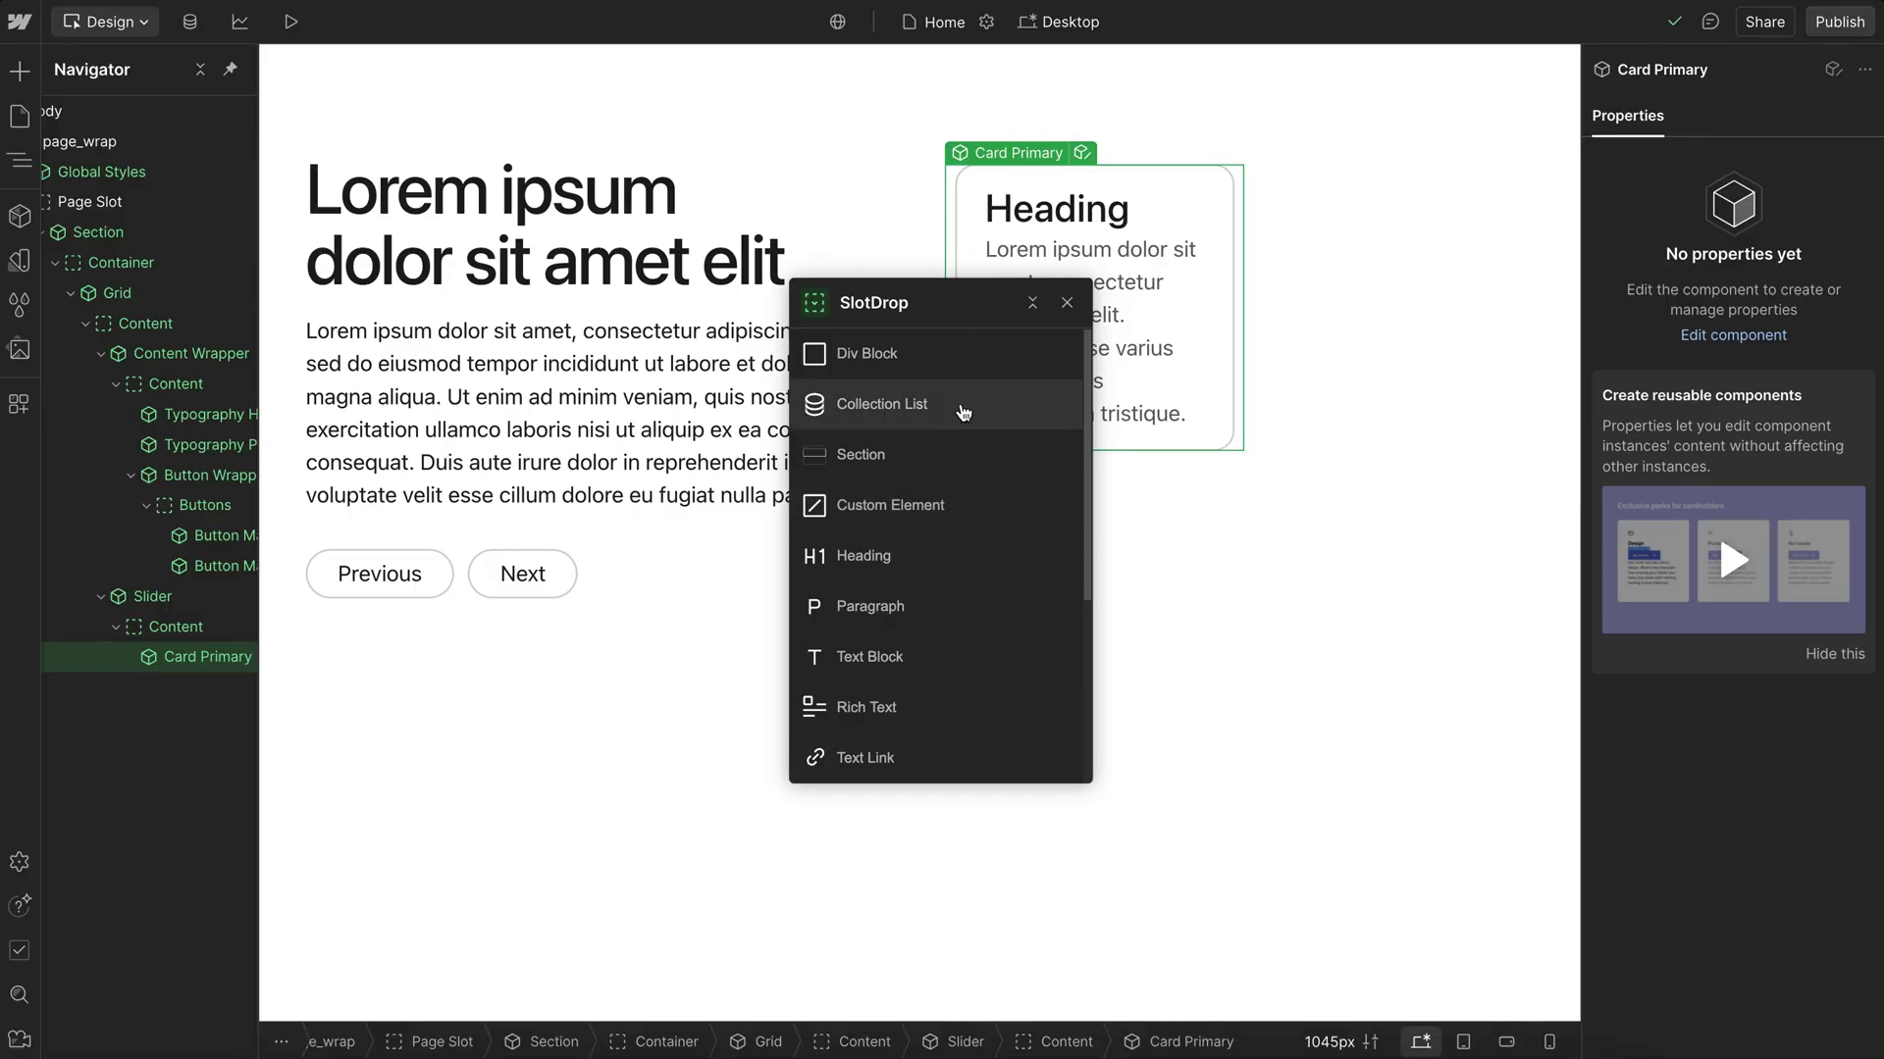
{"action": "left_click", "coordinate": [963, 412]}
- Delete the remaining placeholder card and the added Collection List
{"action": "left_click", "coordinate": [186, 665]}
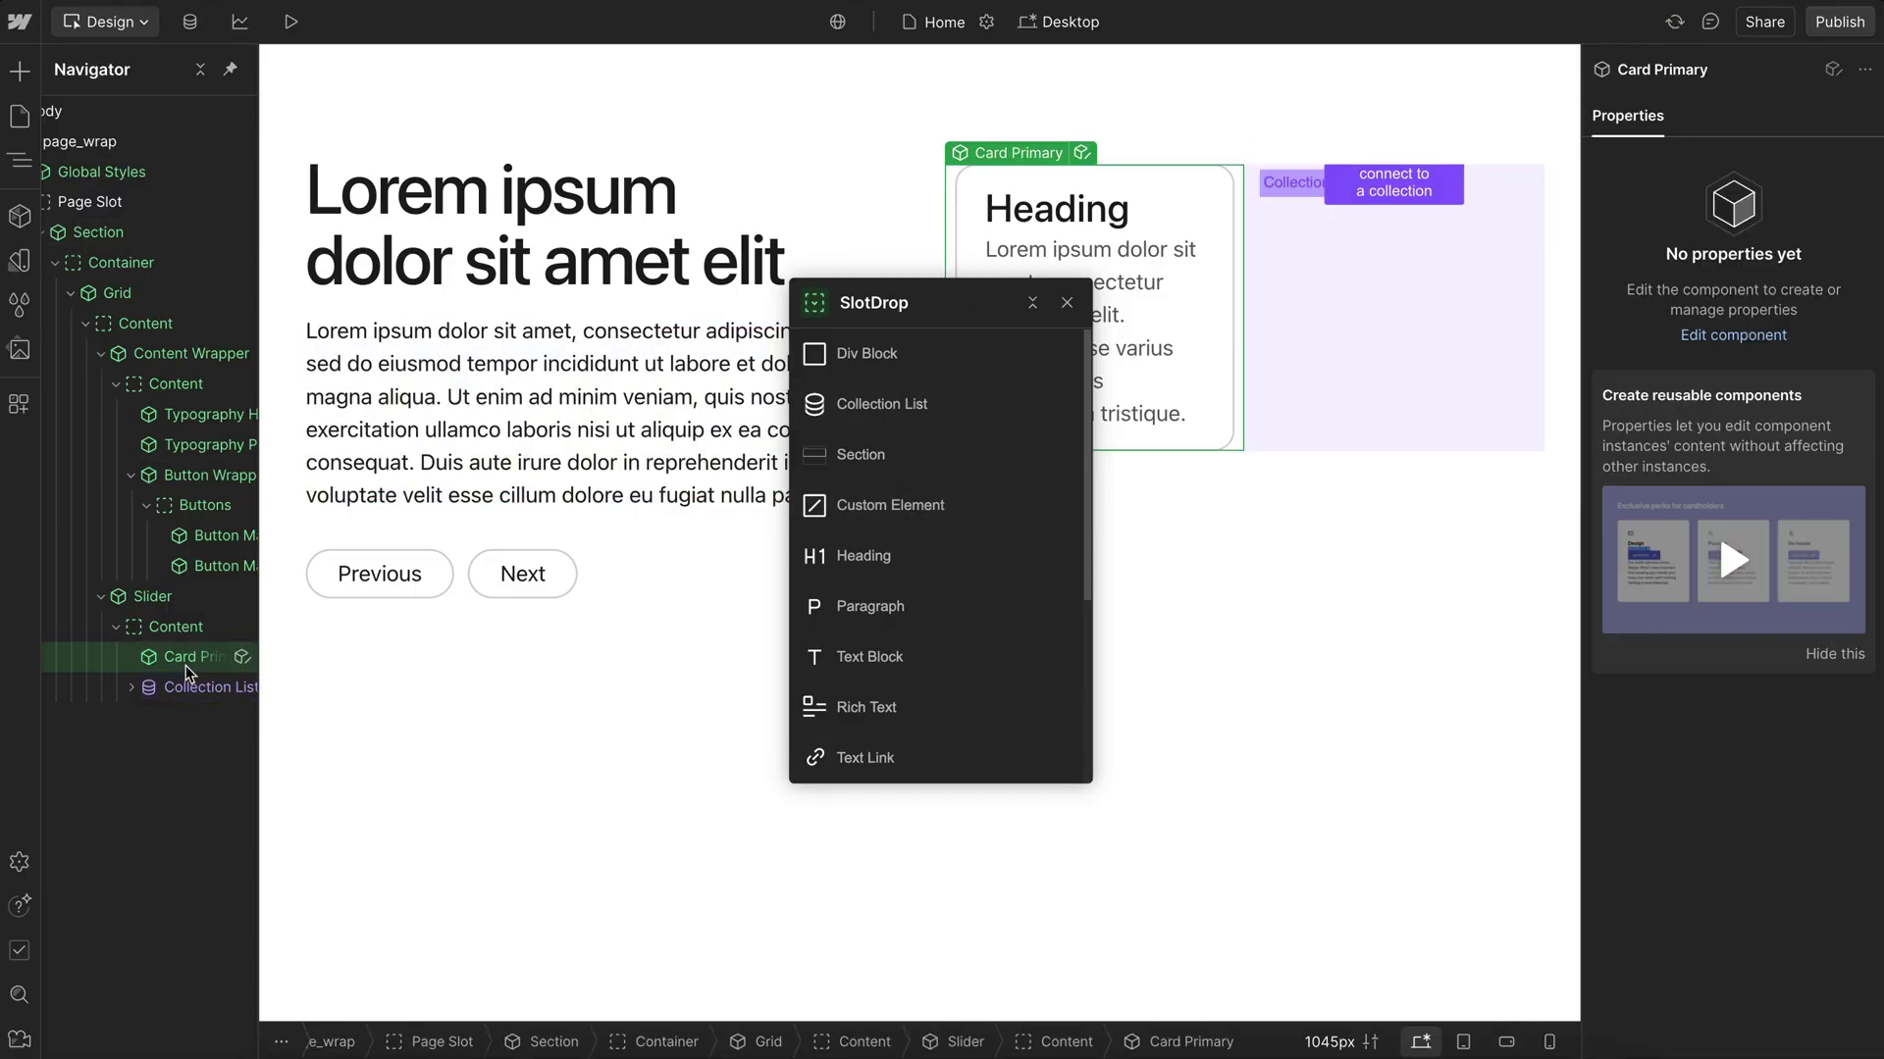
{"action": "key", "text": "Delete"}
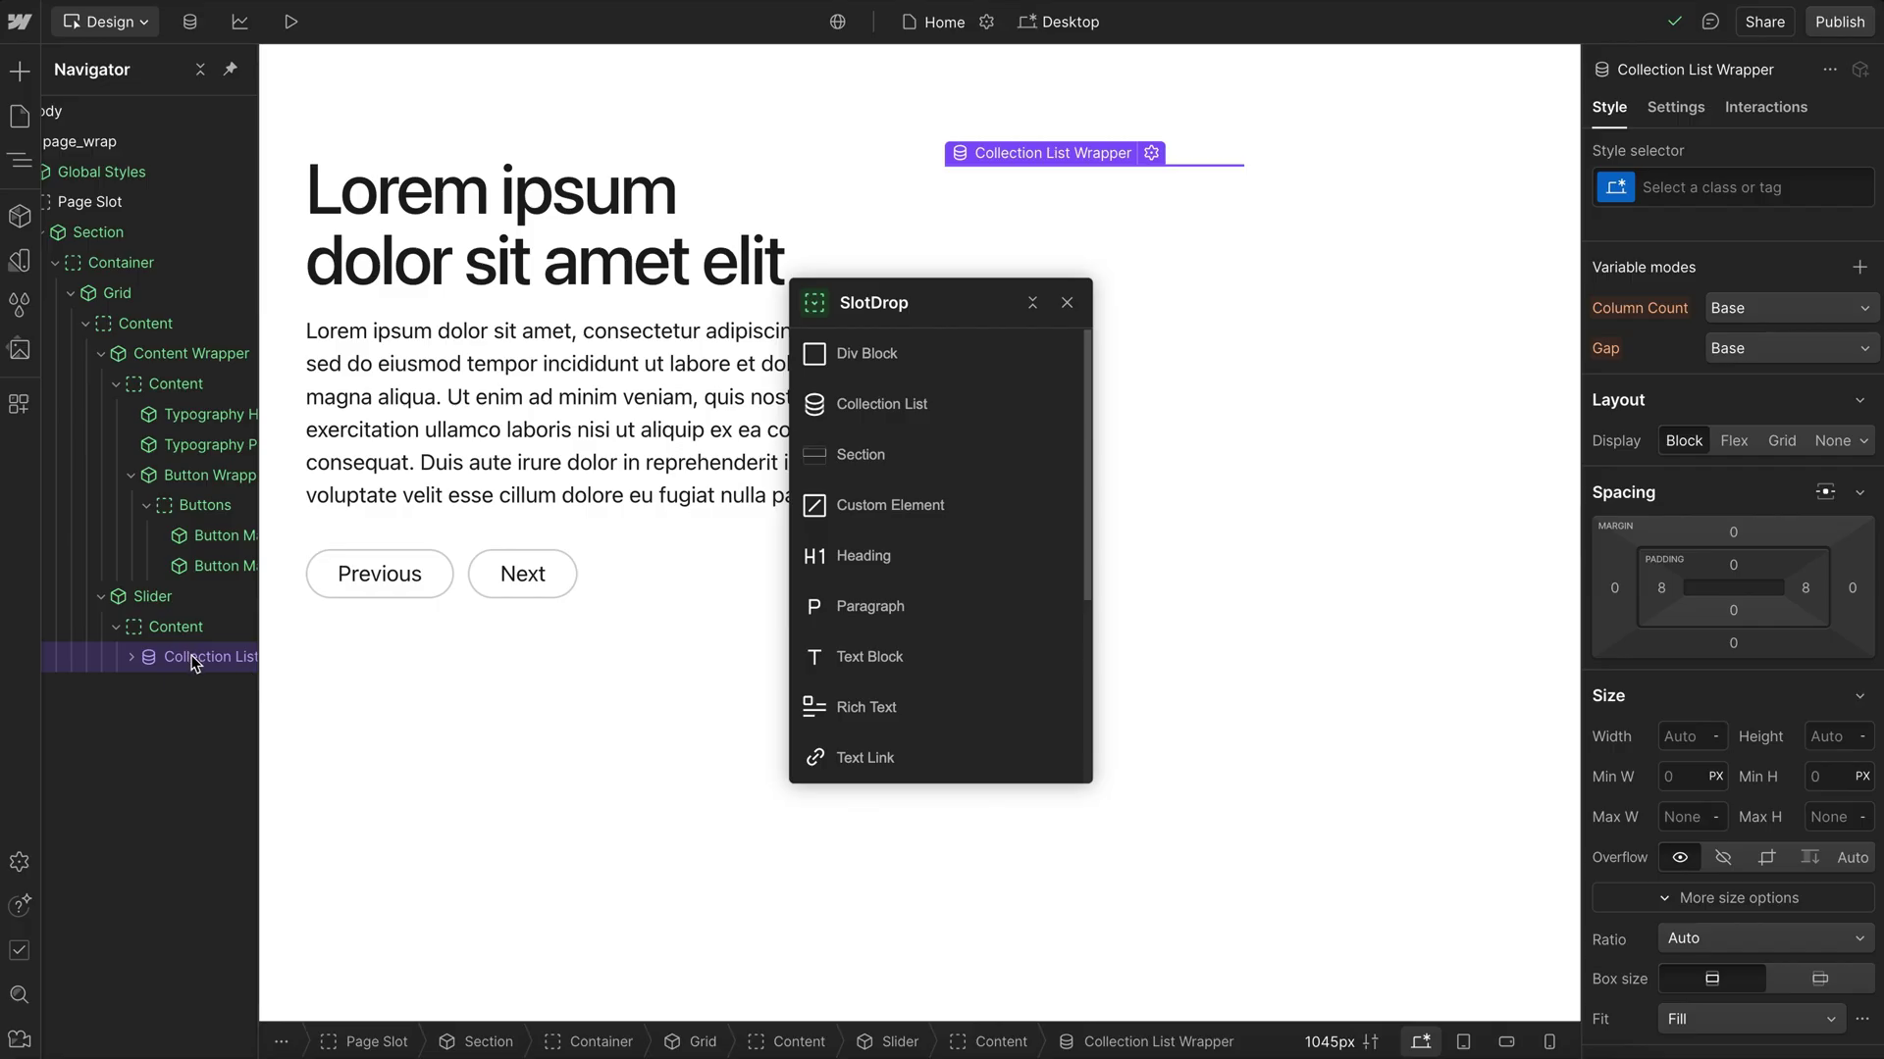
{"action": "key", "text": "Delete"}
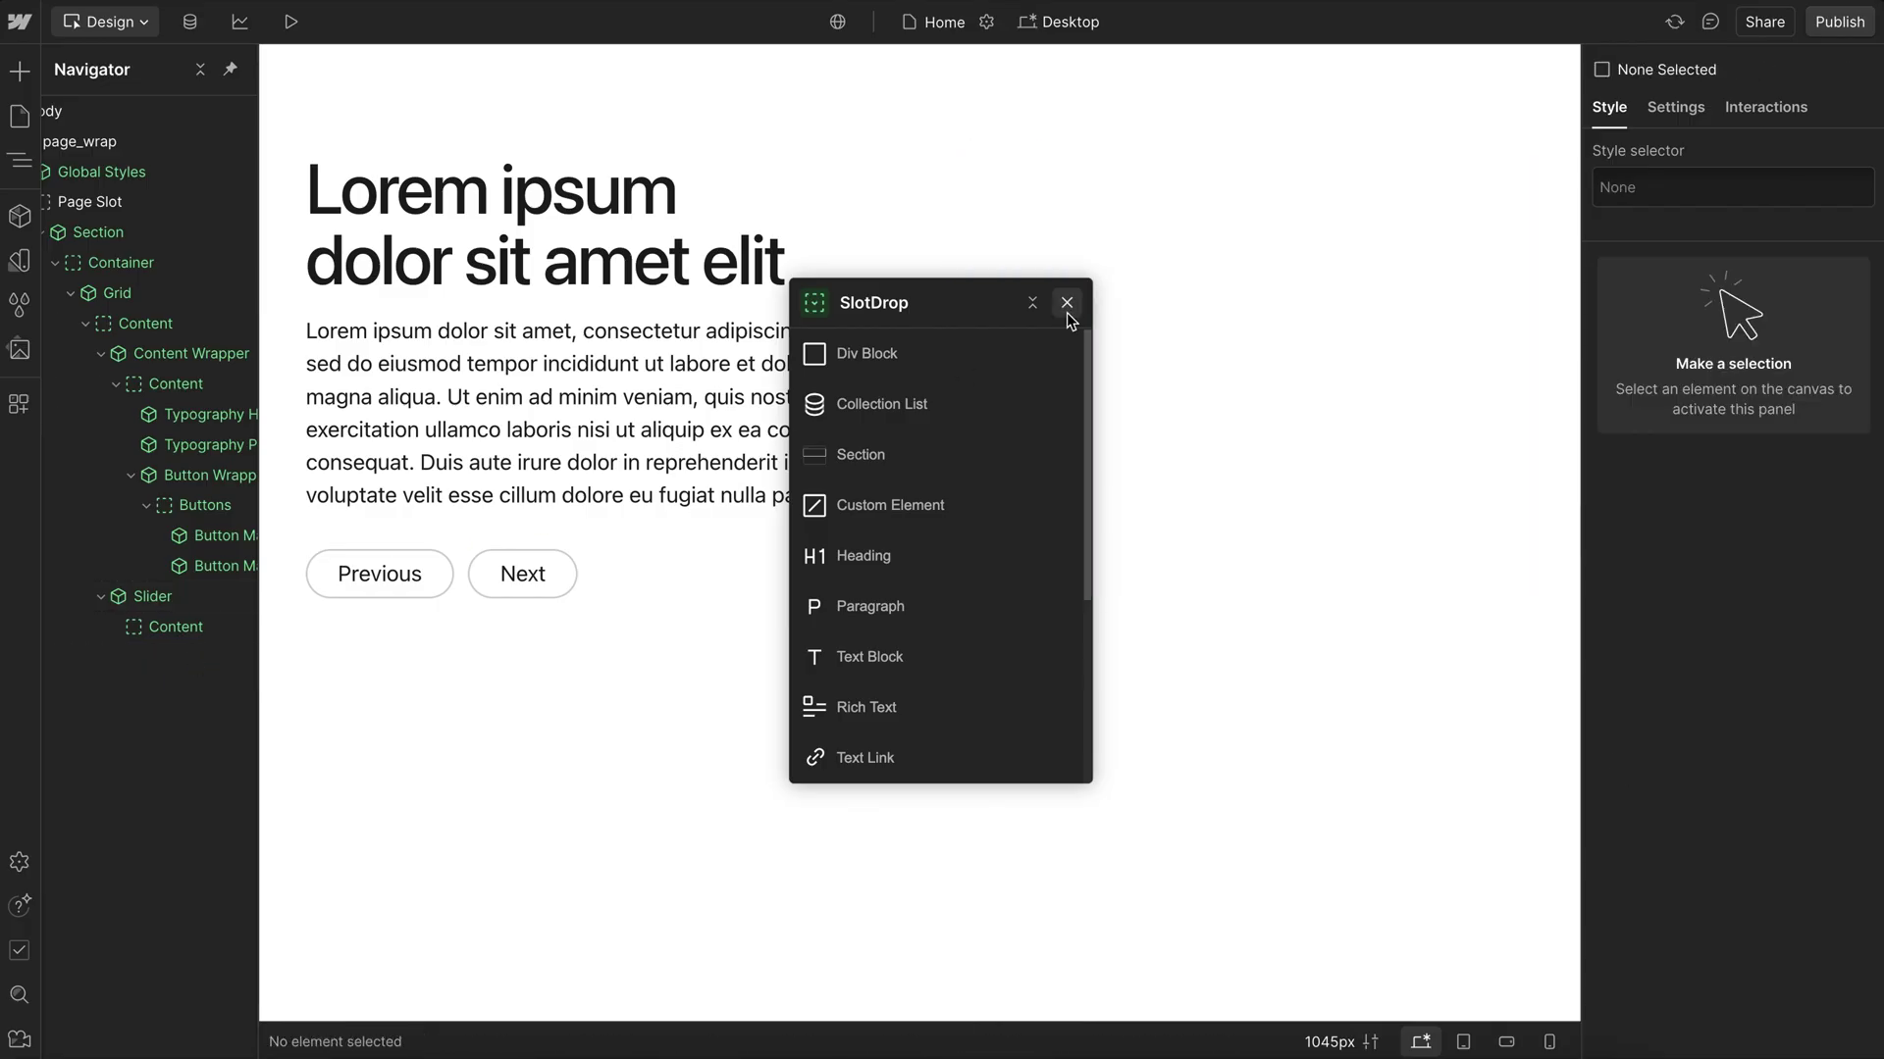
- Add a Div Block containing a Collection List inside page_wrap
{"action": "left_click", "coordinate": [1066, 305]}
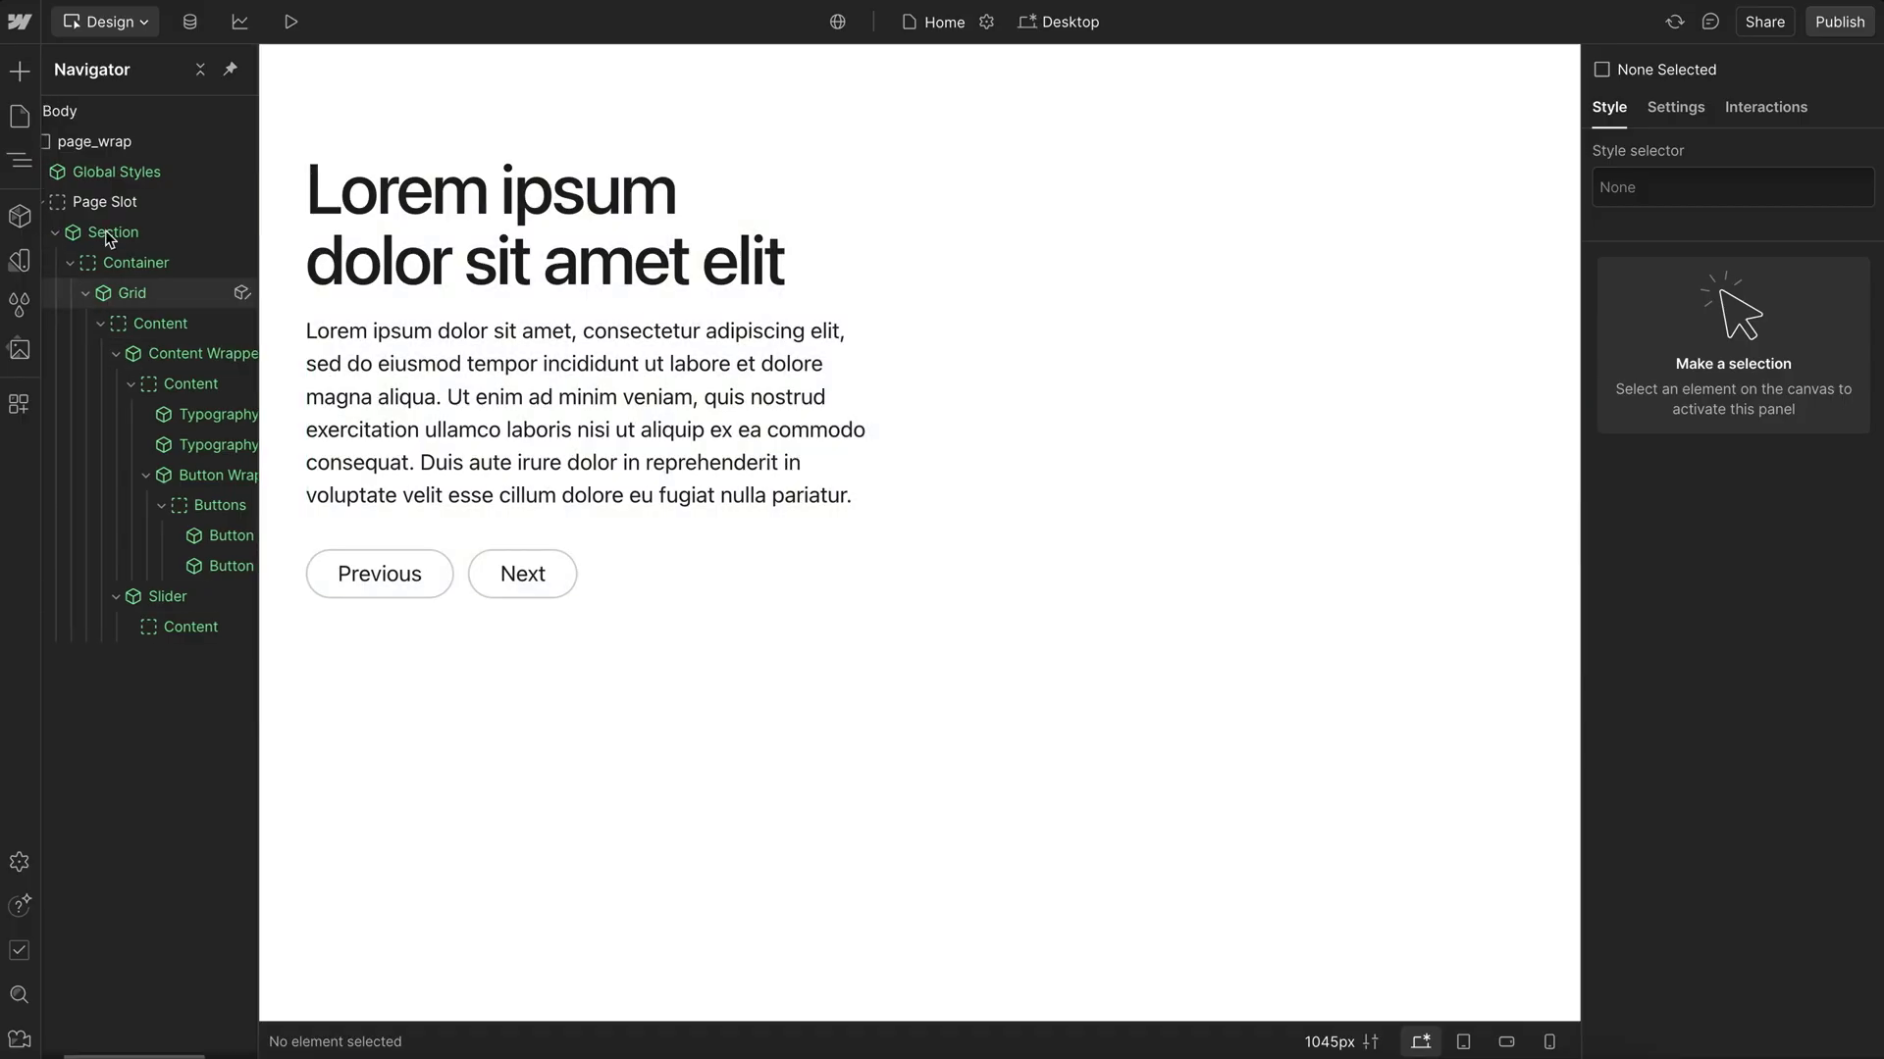
{"action": "left_click", "coordinate": [70, 203]}
{"action": "left_click", "coordinate": [118, 157]}
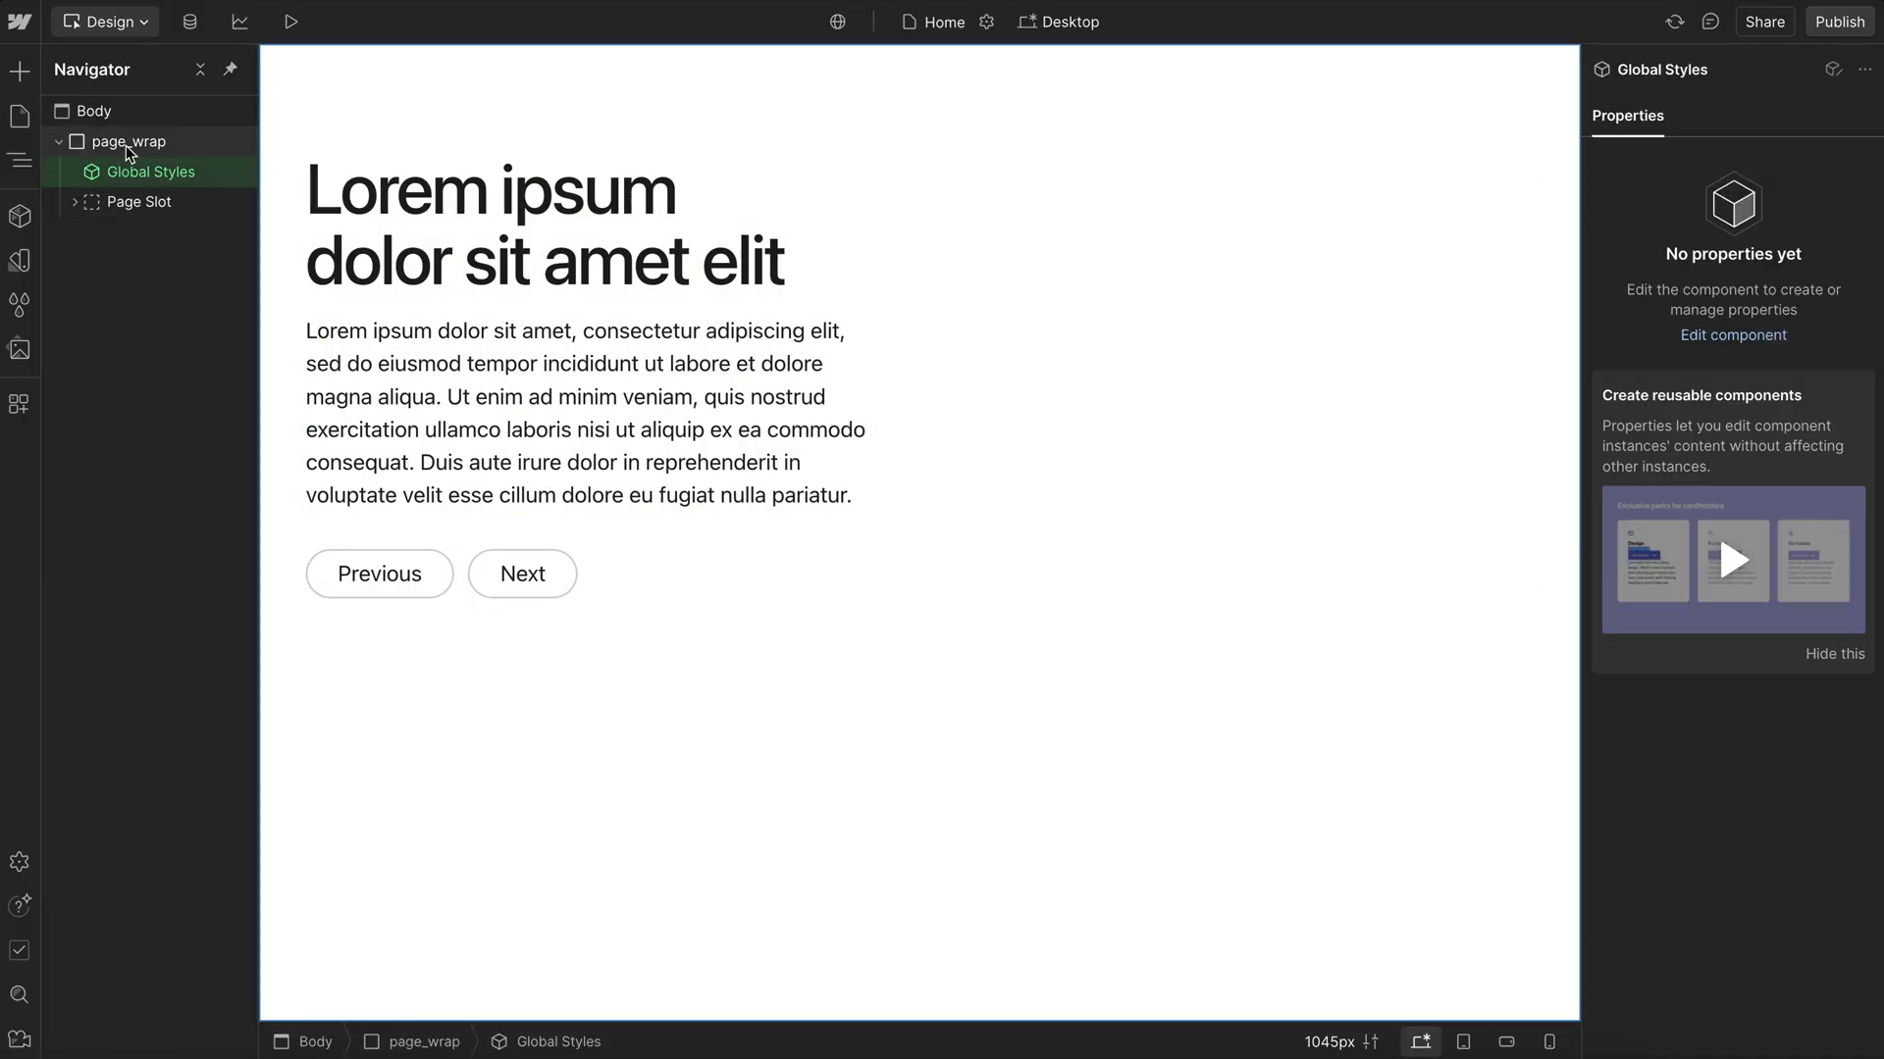
{"action": "left_click", "coordinate": [125, 145]}
{"action": "key", "text": "ctrl+e"}
{"action": "type", "text": "div"}
{"action": "key", "text": "Return"}
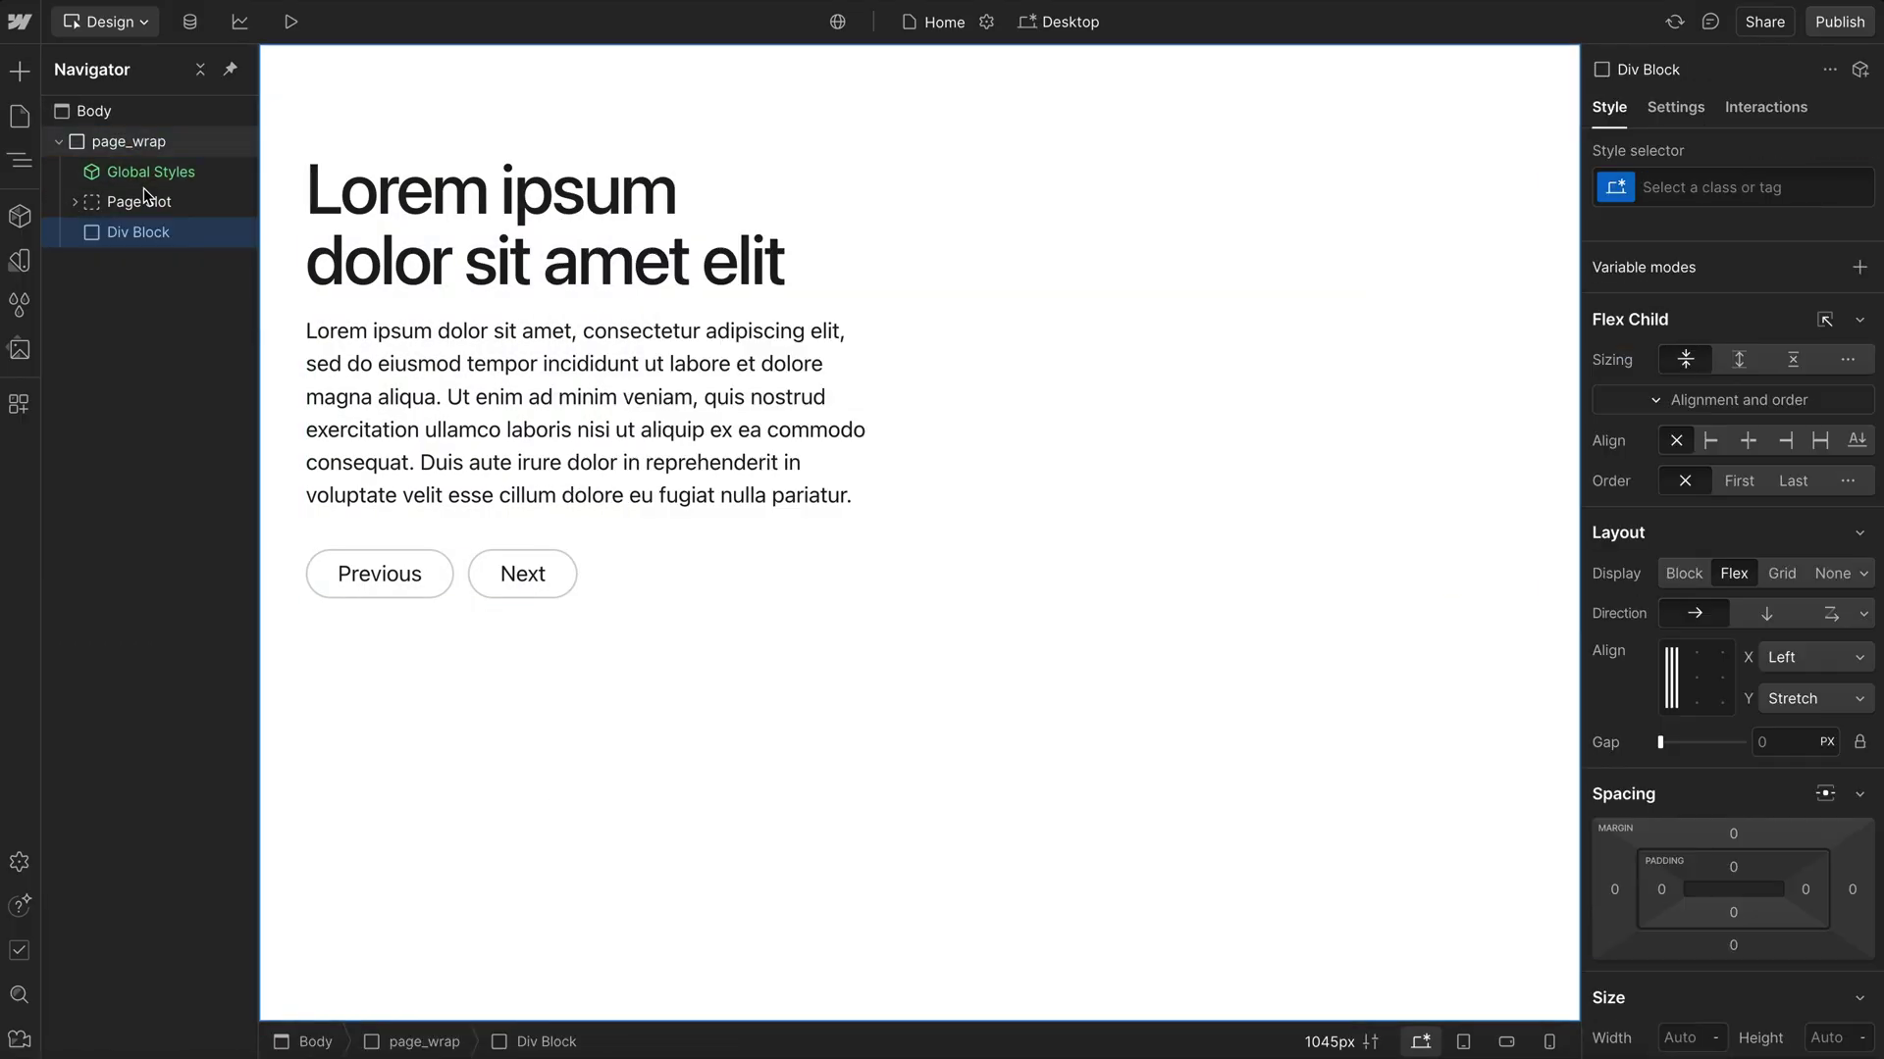
{"action": "key", "text": "ctrl+e"}
{"action": "type", "text": "coll"}
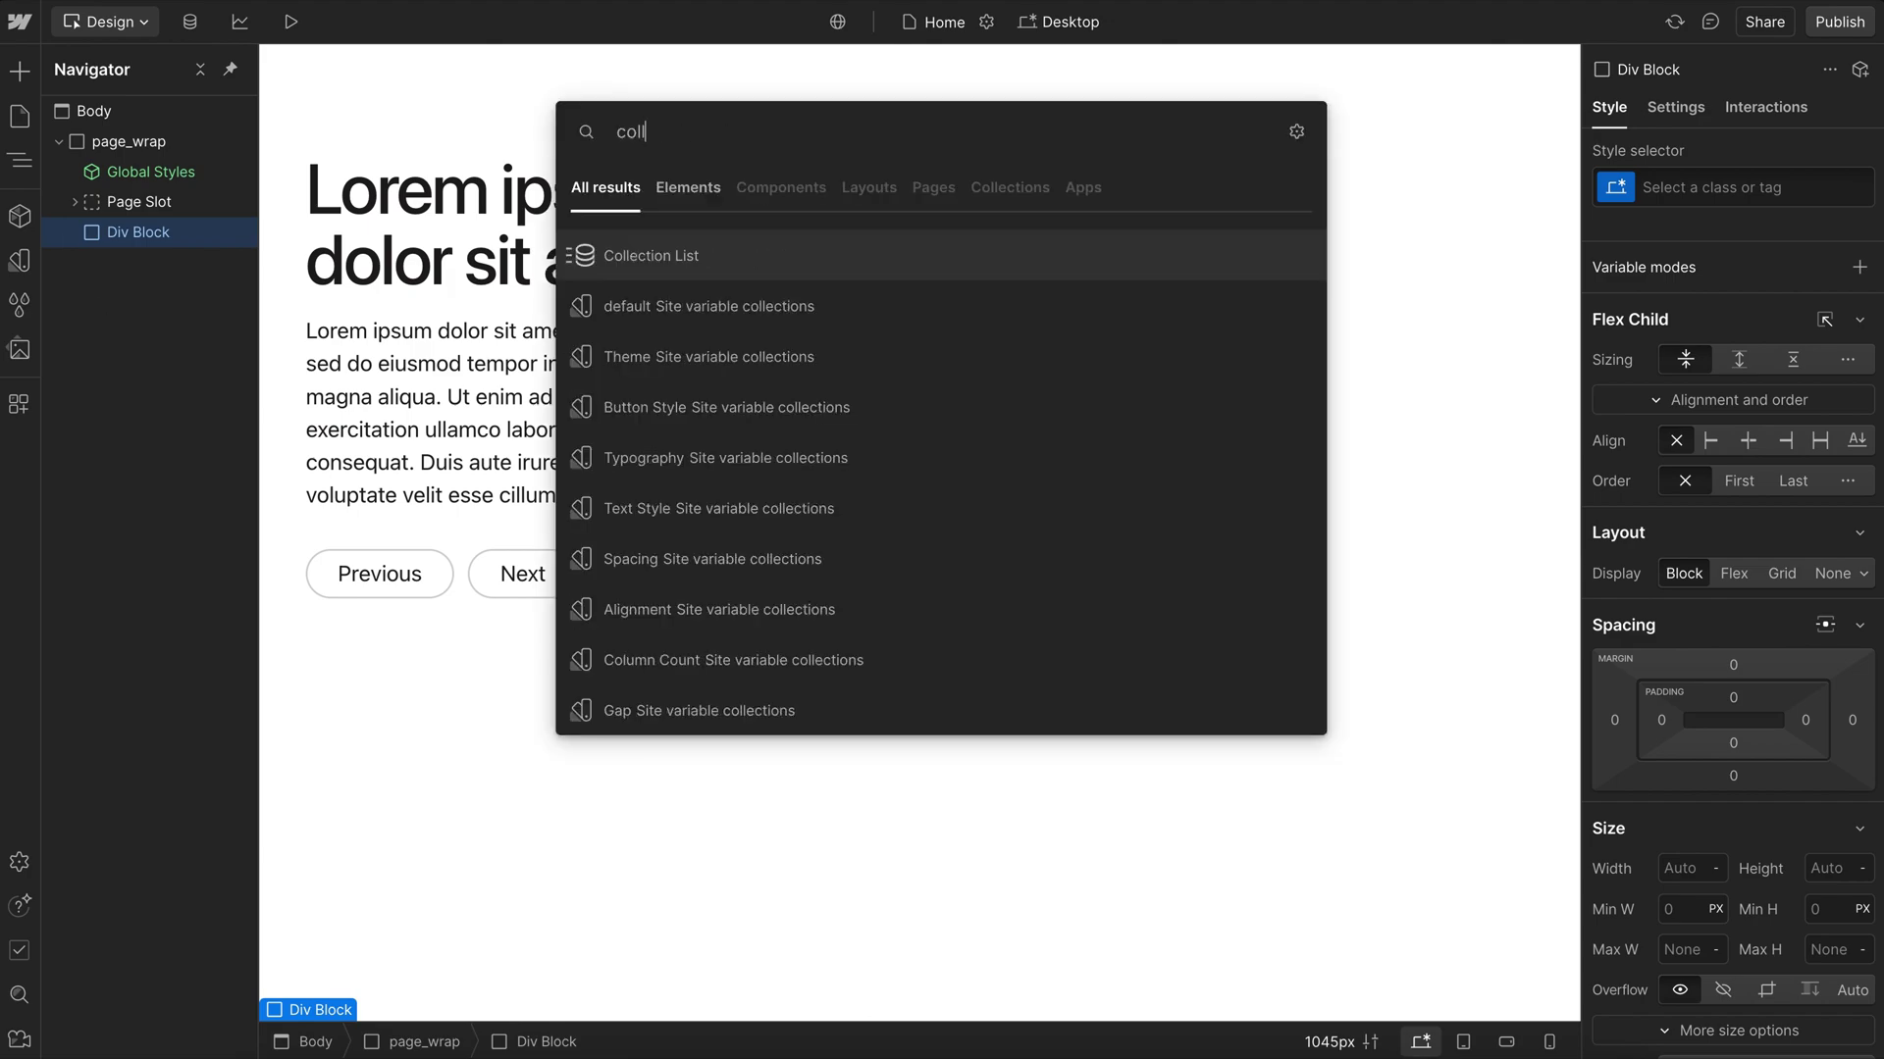
{"action": "key", "text": "Return"}
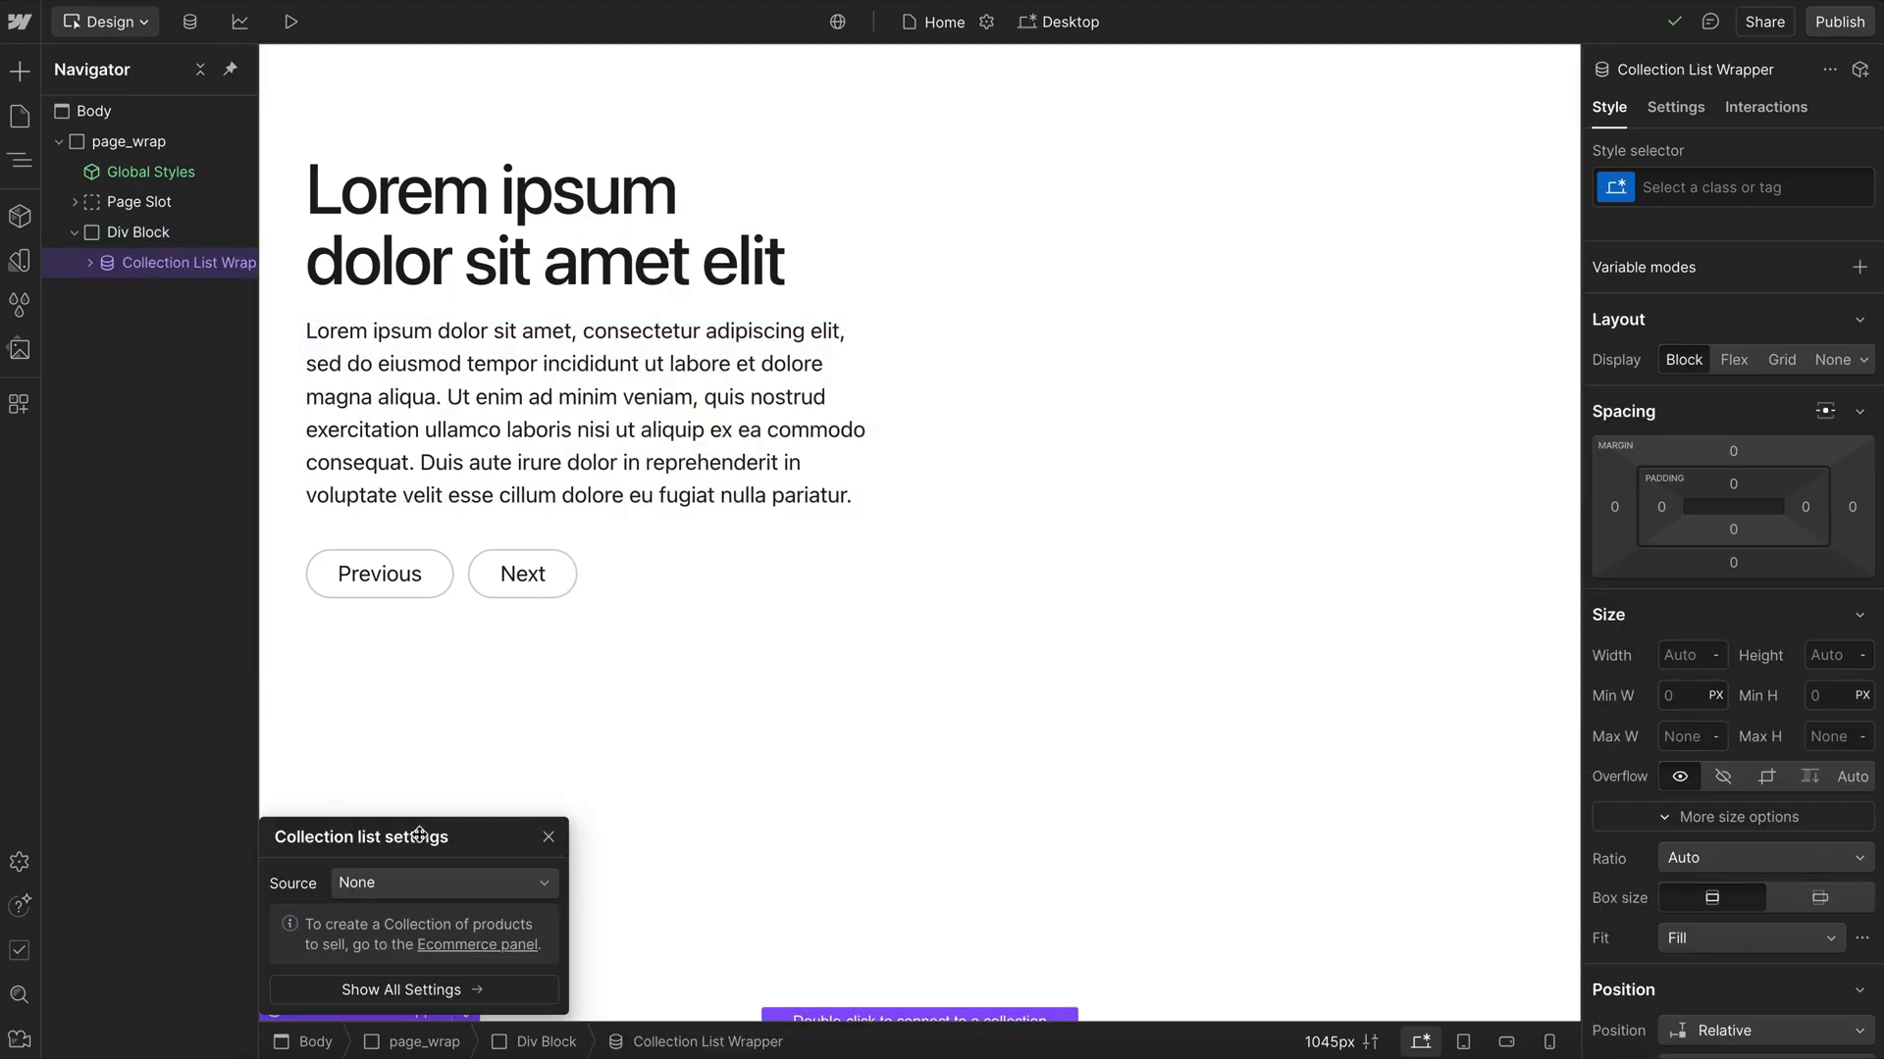
- Source the Collection List from Blog Posts and make it a Blog CMS component in a new CMS group
{"action": "left_click", "coordinate": [927, 385]}
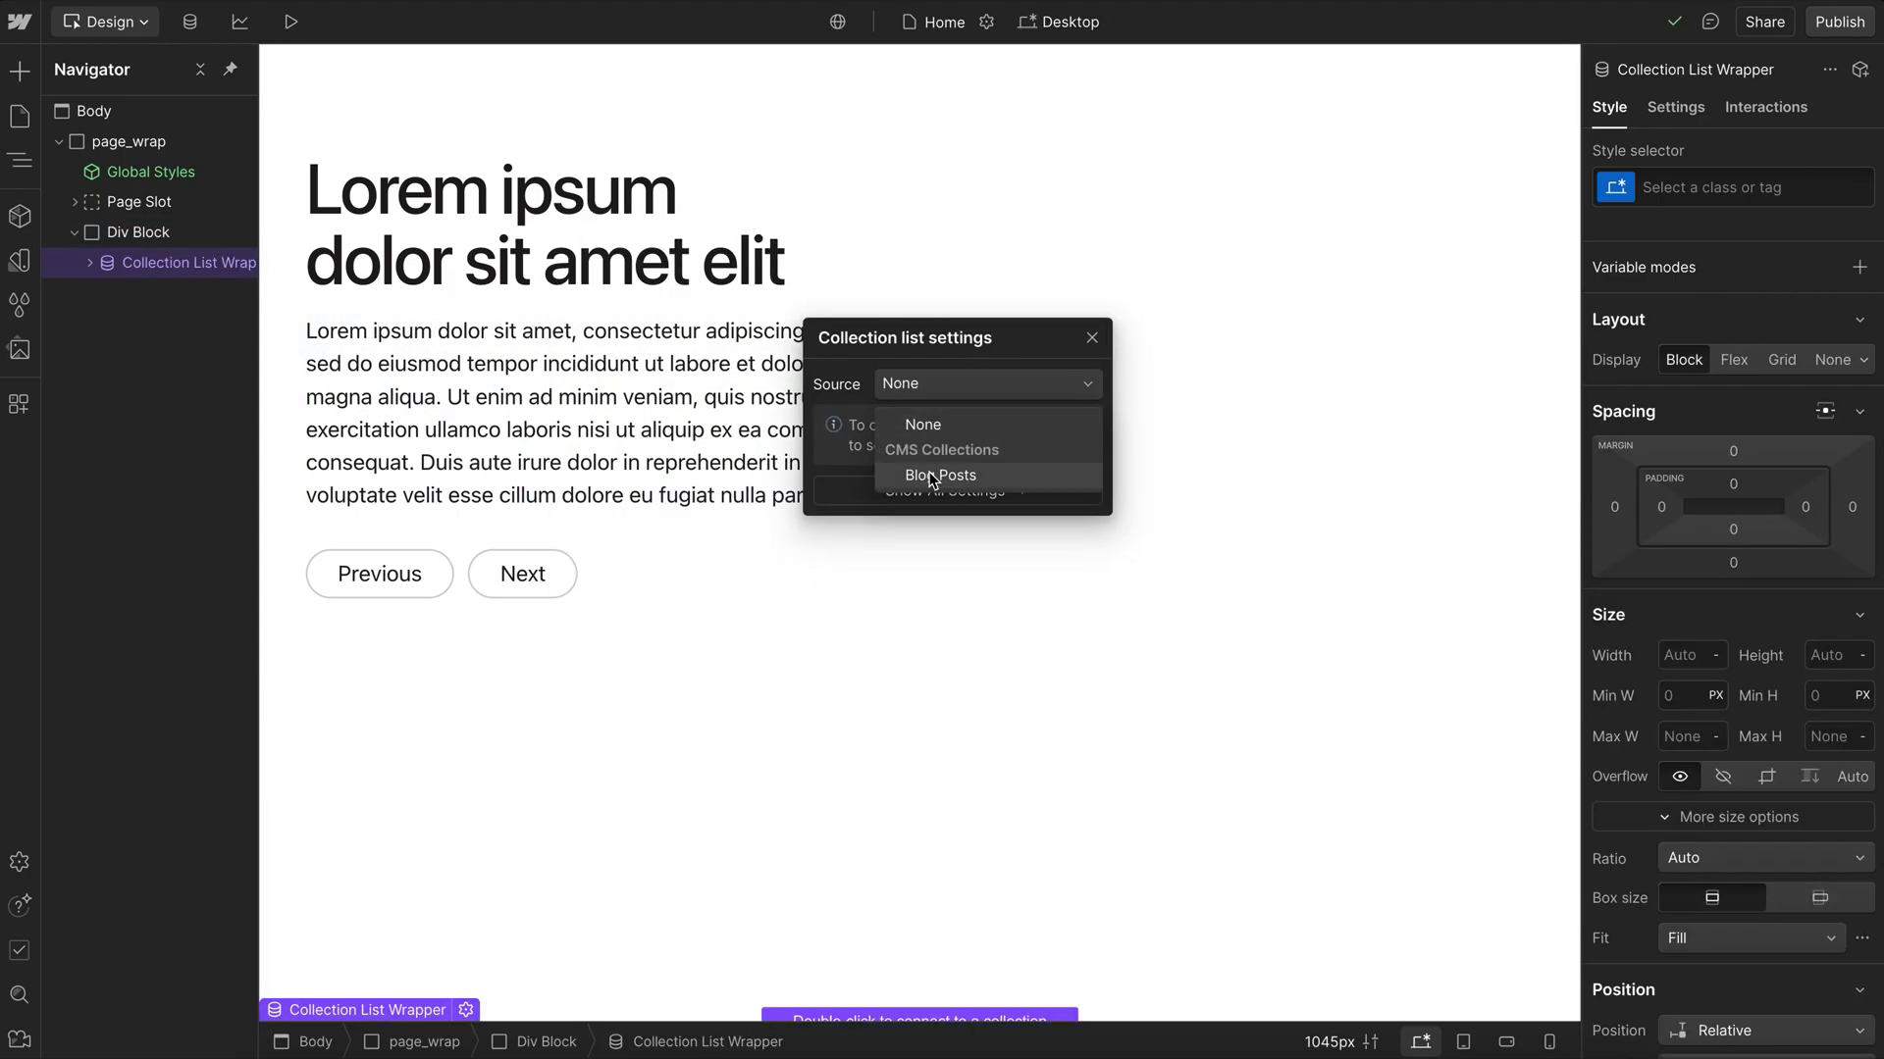
{"action": "left_click", "coordinate": [932, 480]}
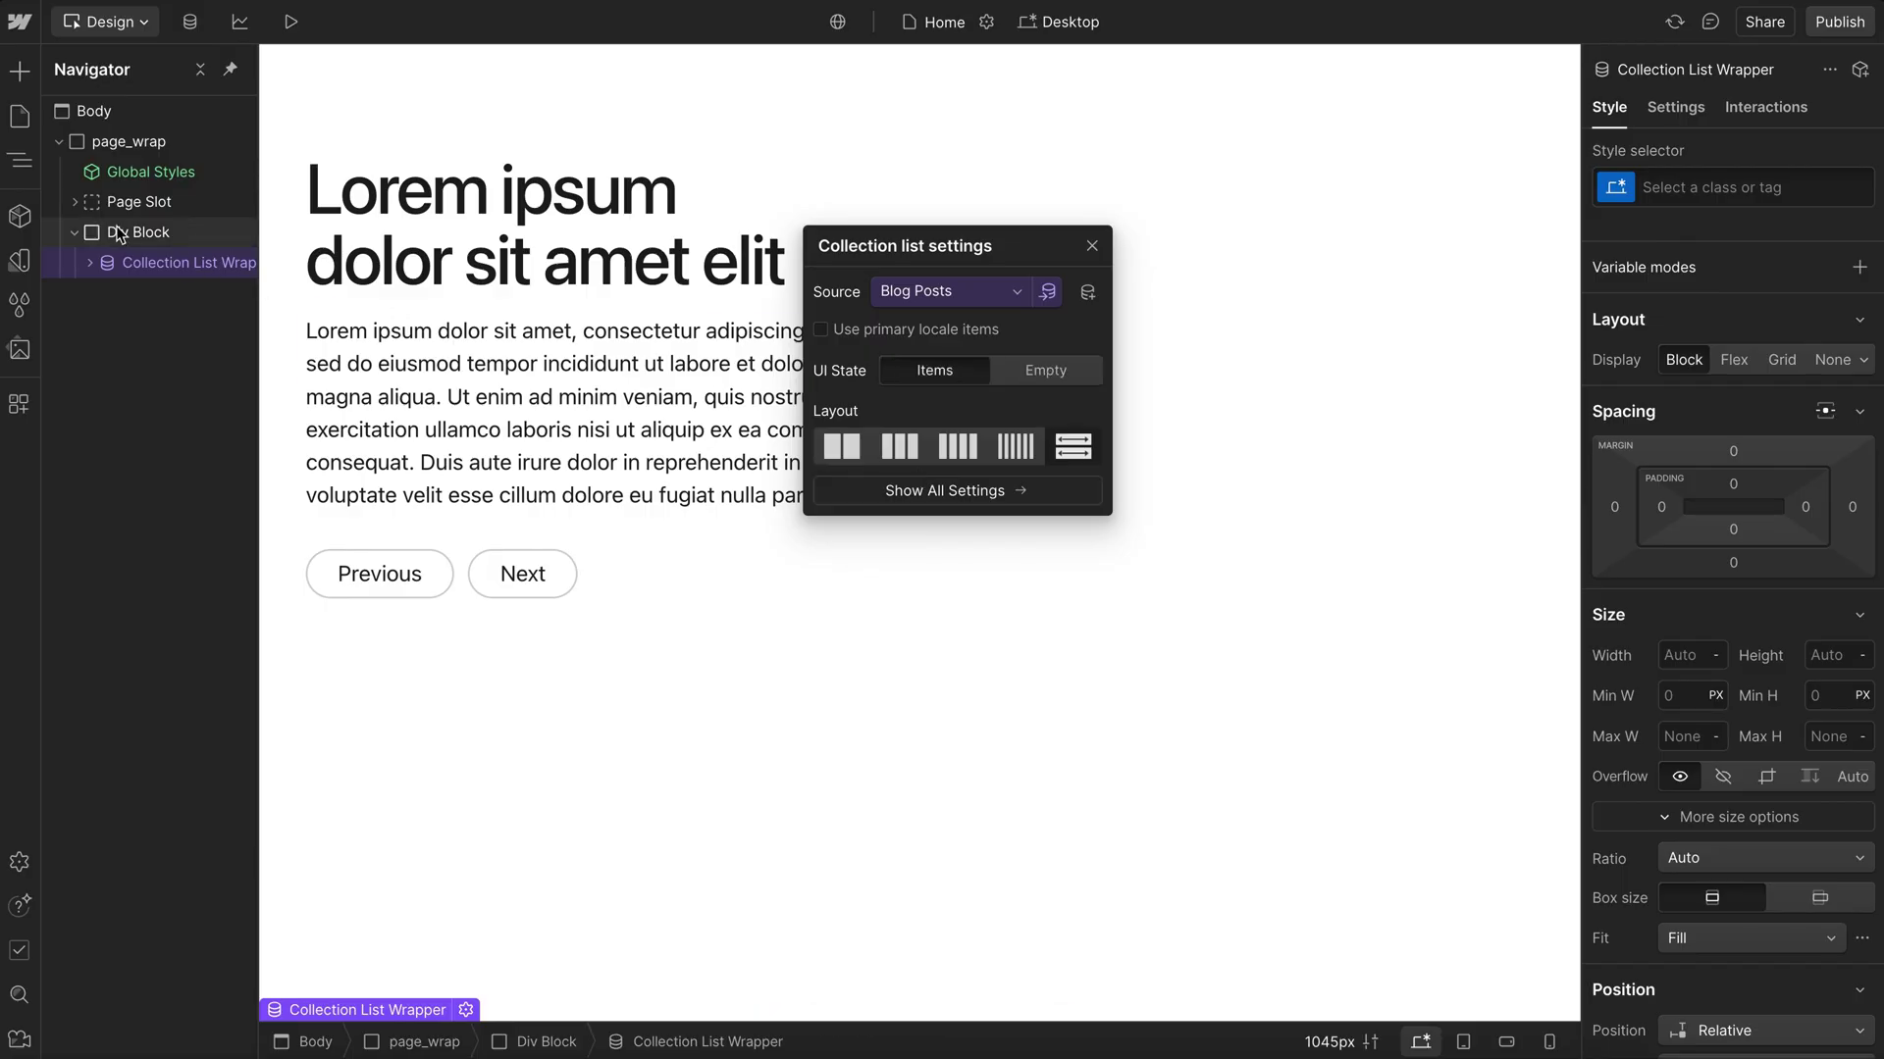
{"action": "left_click", "coordinate": [19, 221]}
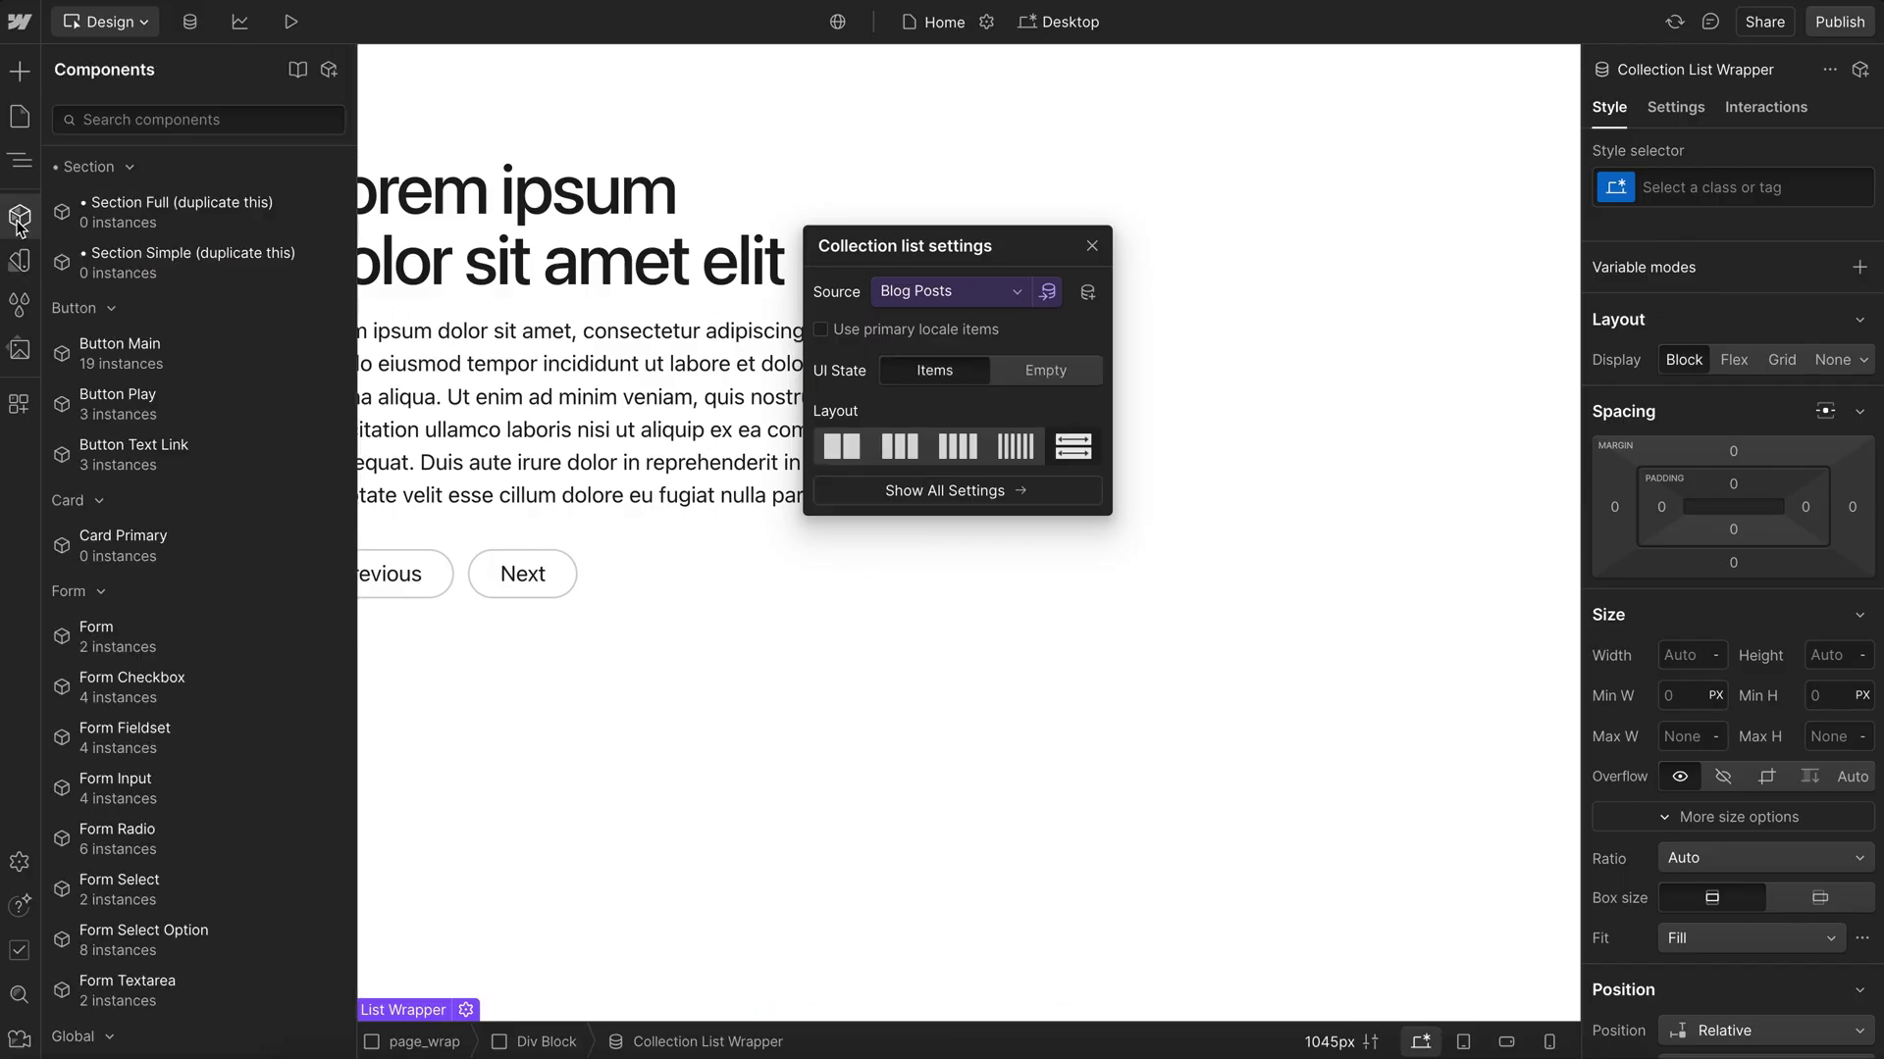
{"action": "left_click", "coordinate": [330, 71]}
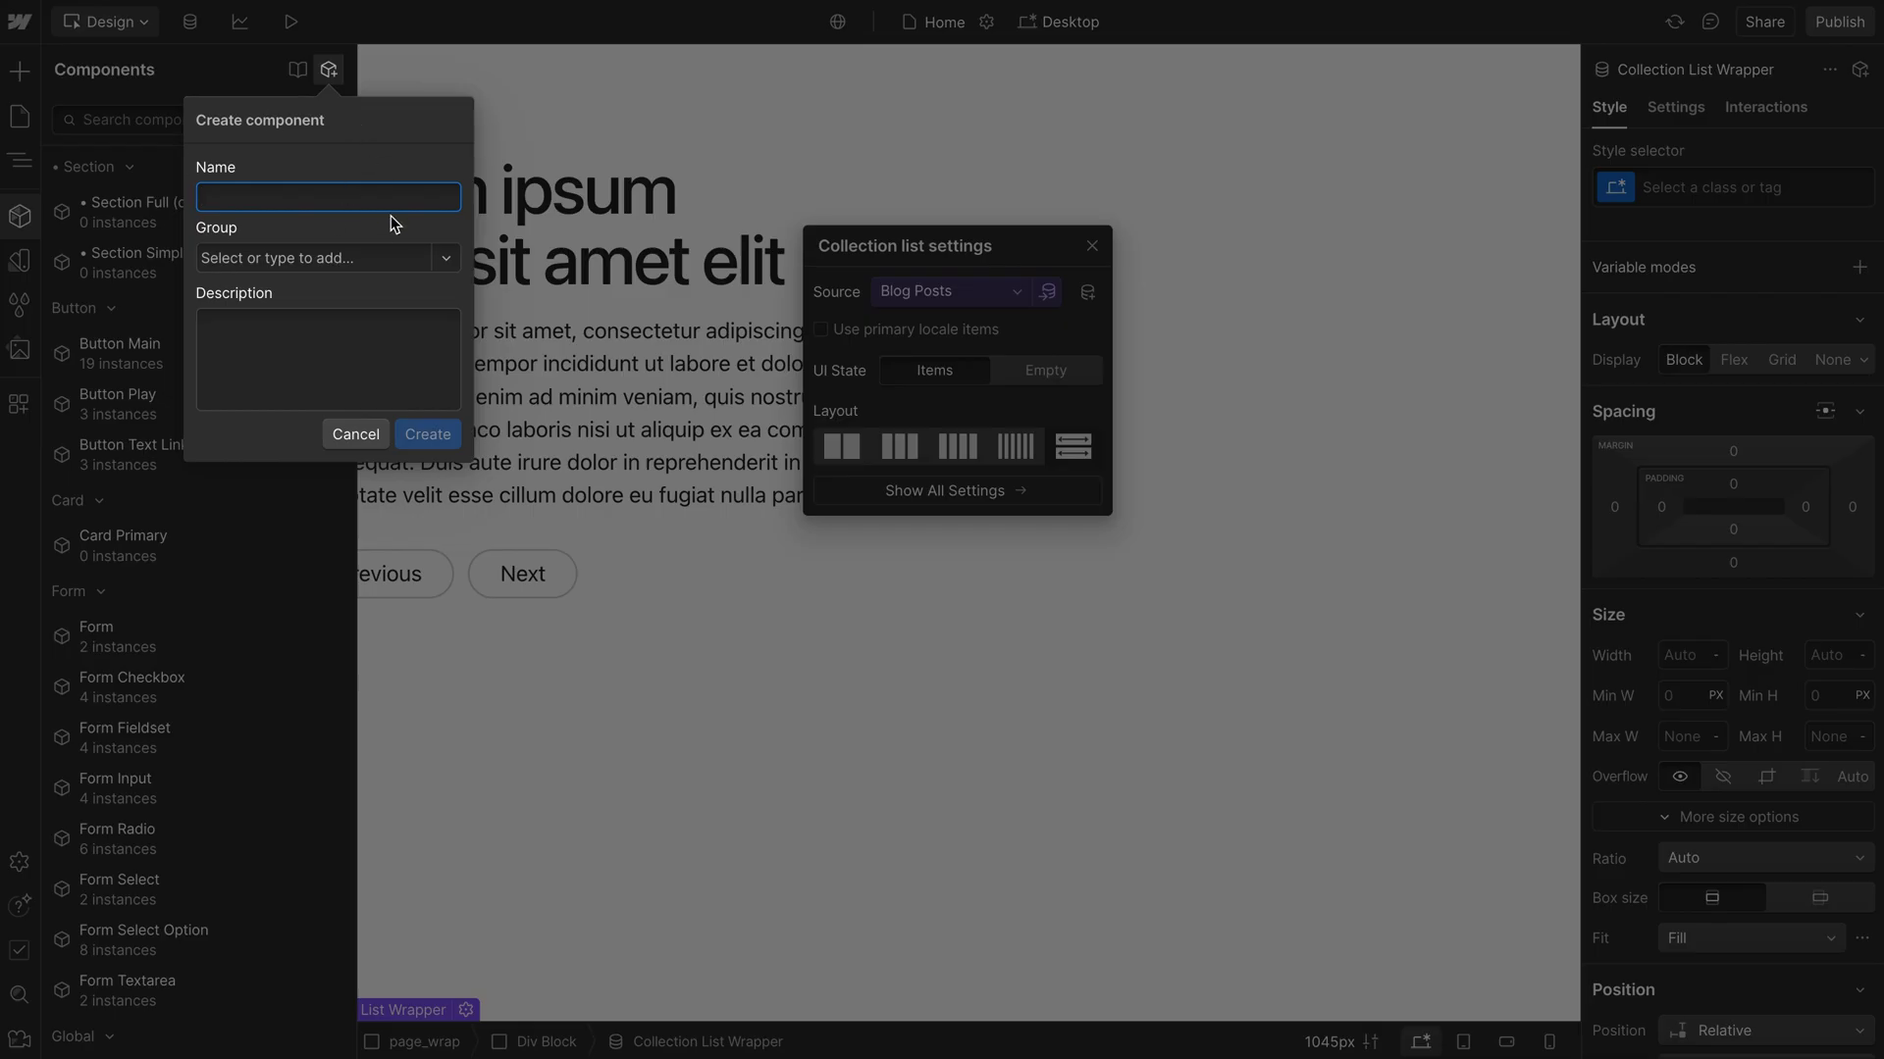
{"action": "type", "text": "Blog CMS"}
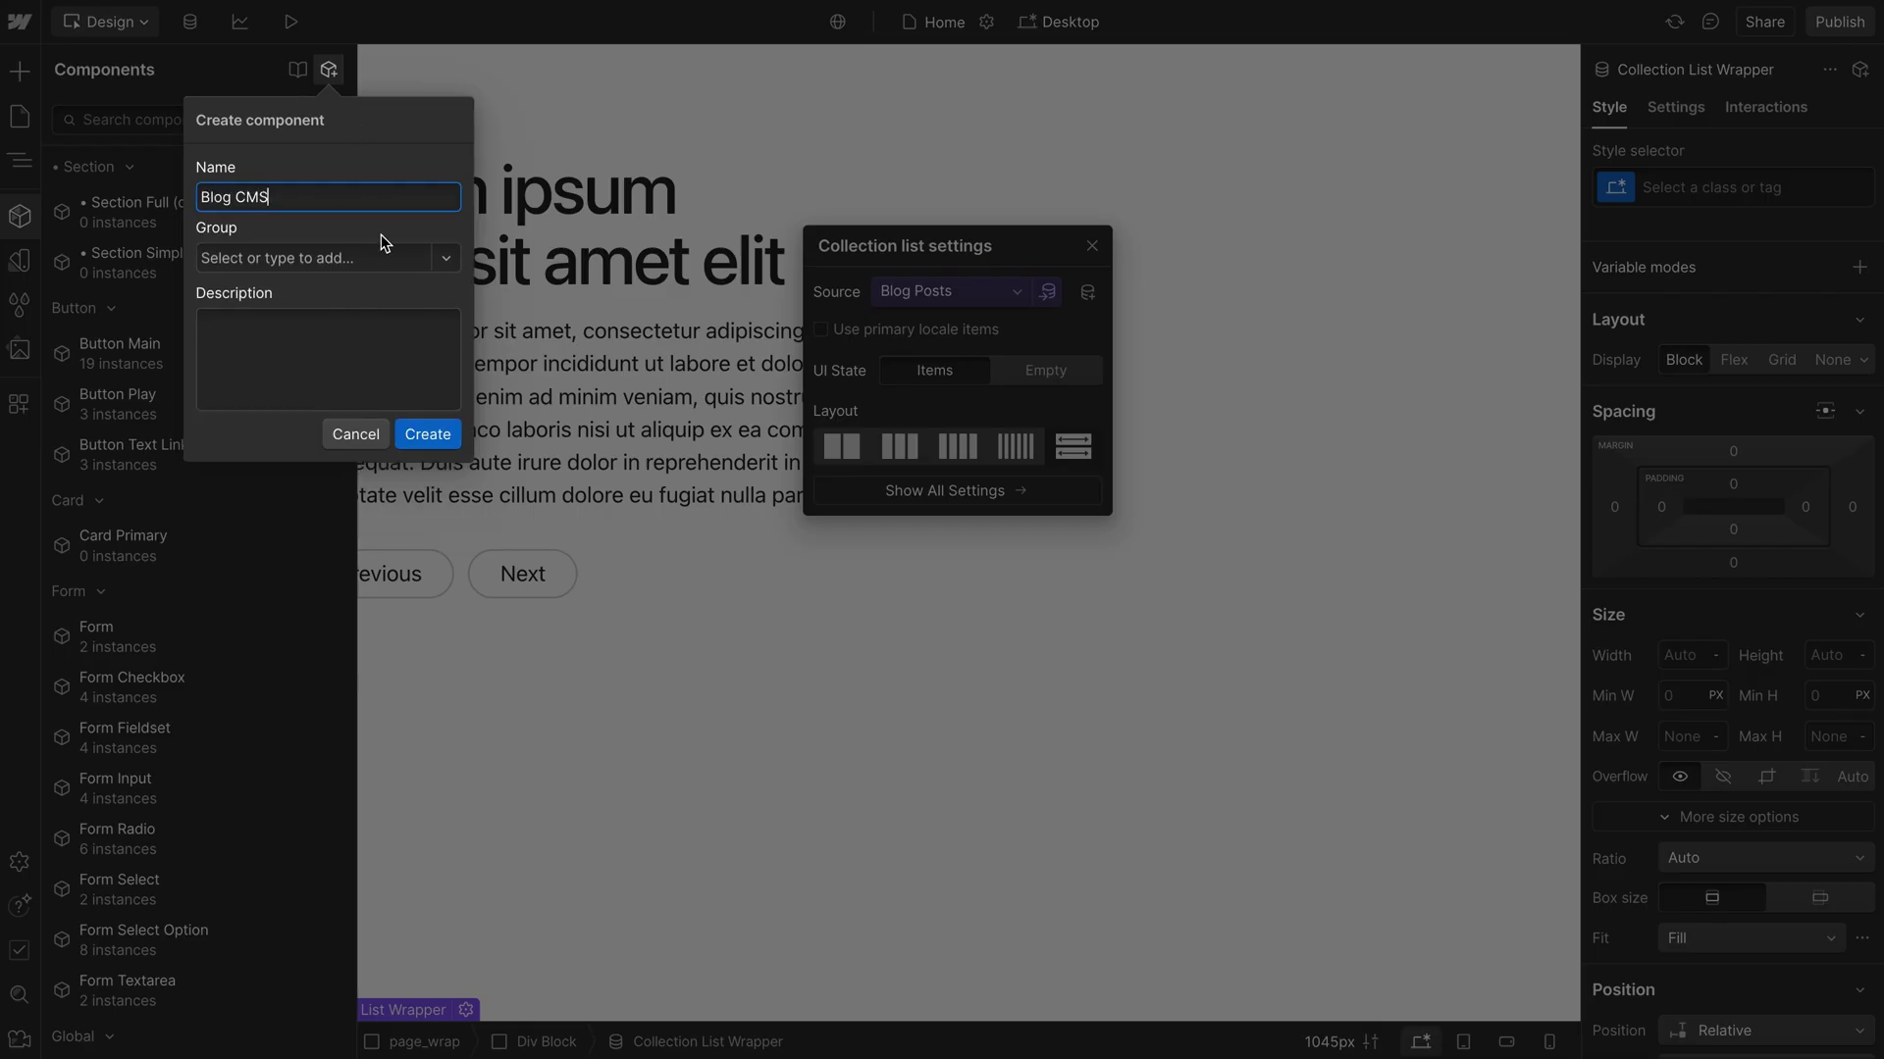
{"action": "left_click", "coordinate": [373, 257]}
{"action": "type", "text": "CMS"}
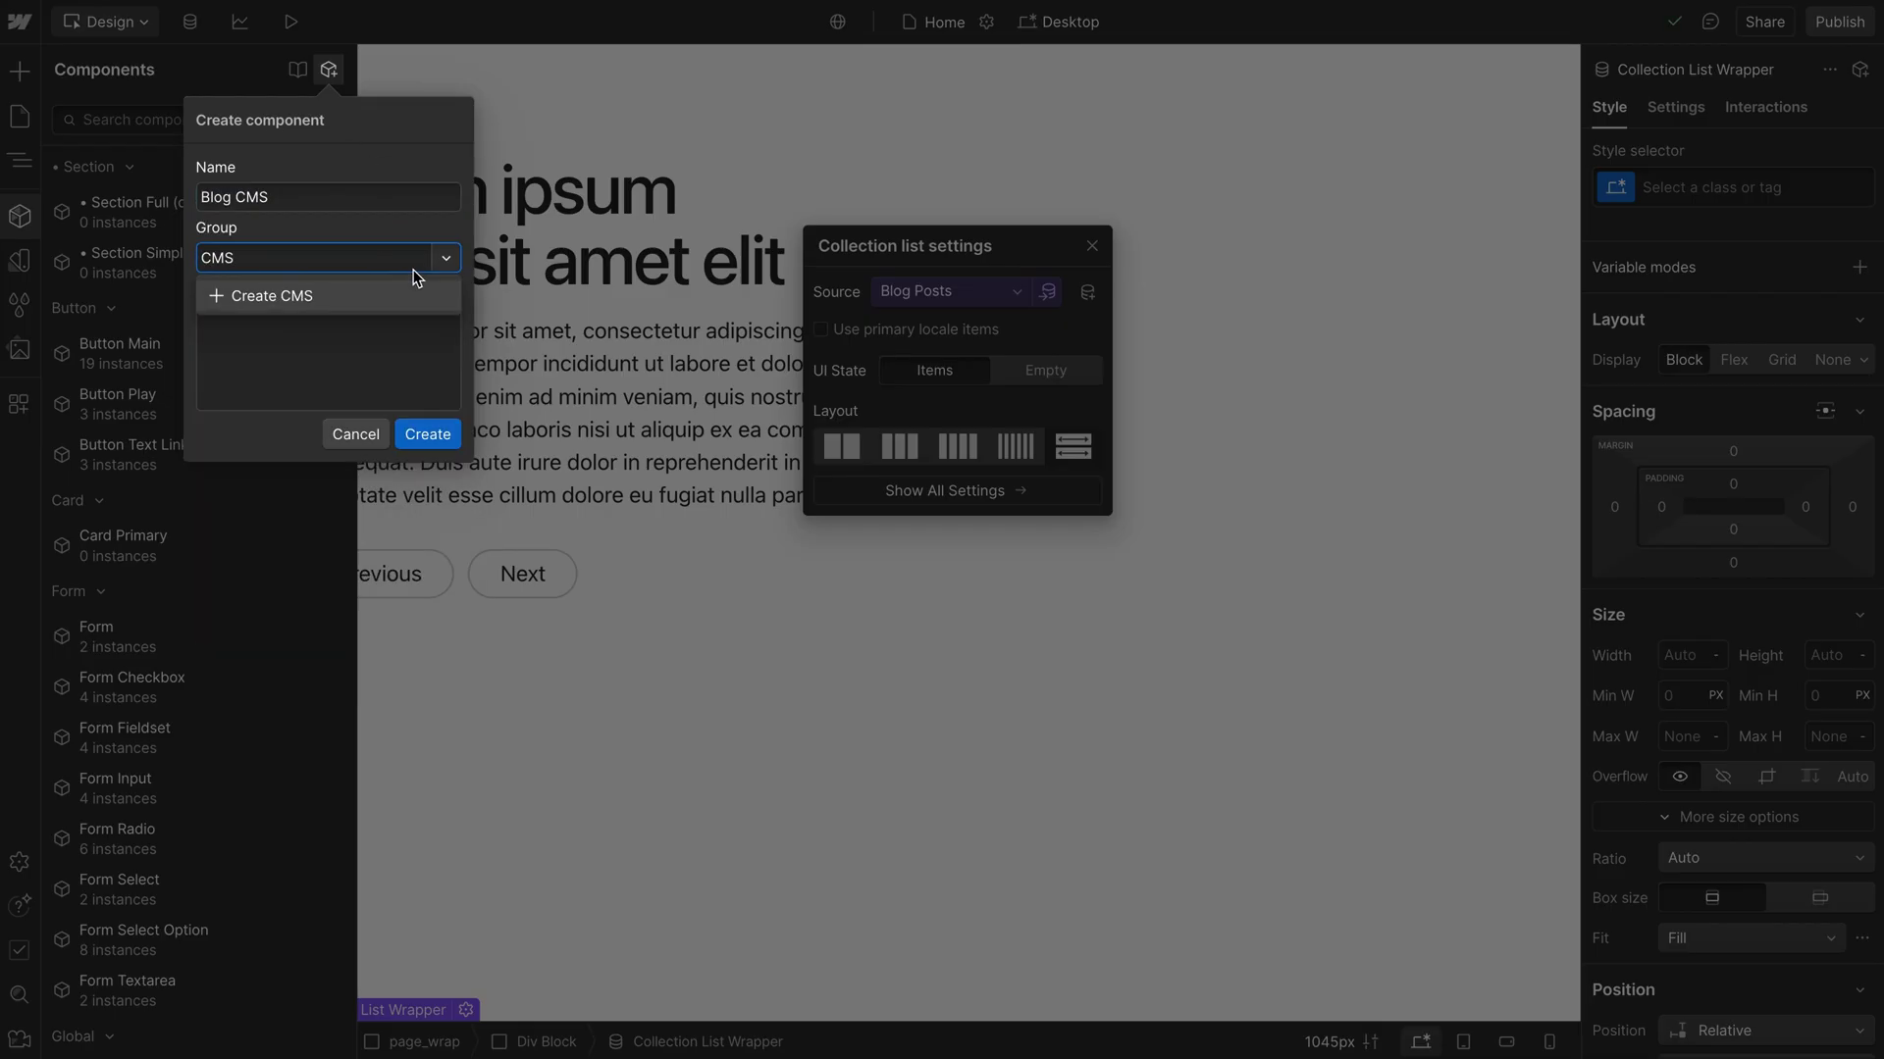
{"action": "left_click", "coordinate": [341, 301]}
- Create the Blog CMS component and give its Collection List the swiper-wrapper class
{"action": "key", "text": "Return"}
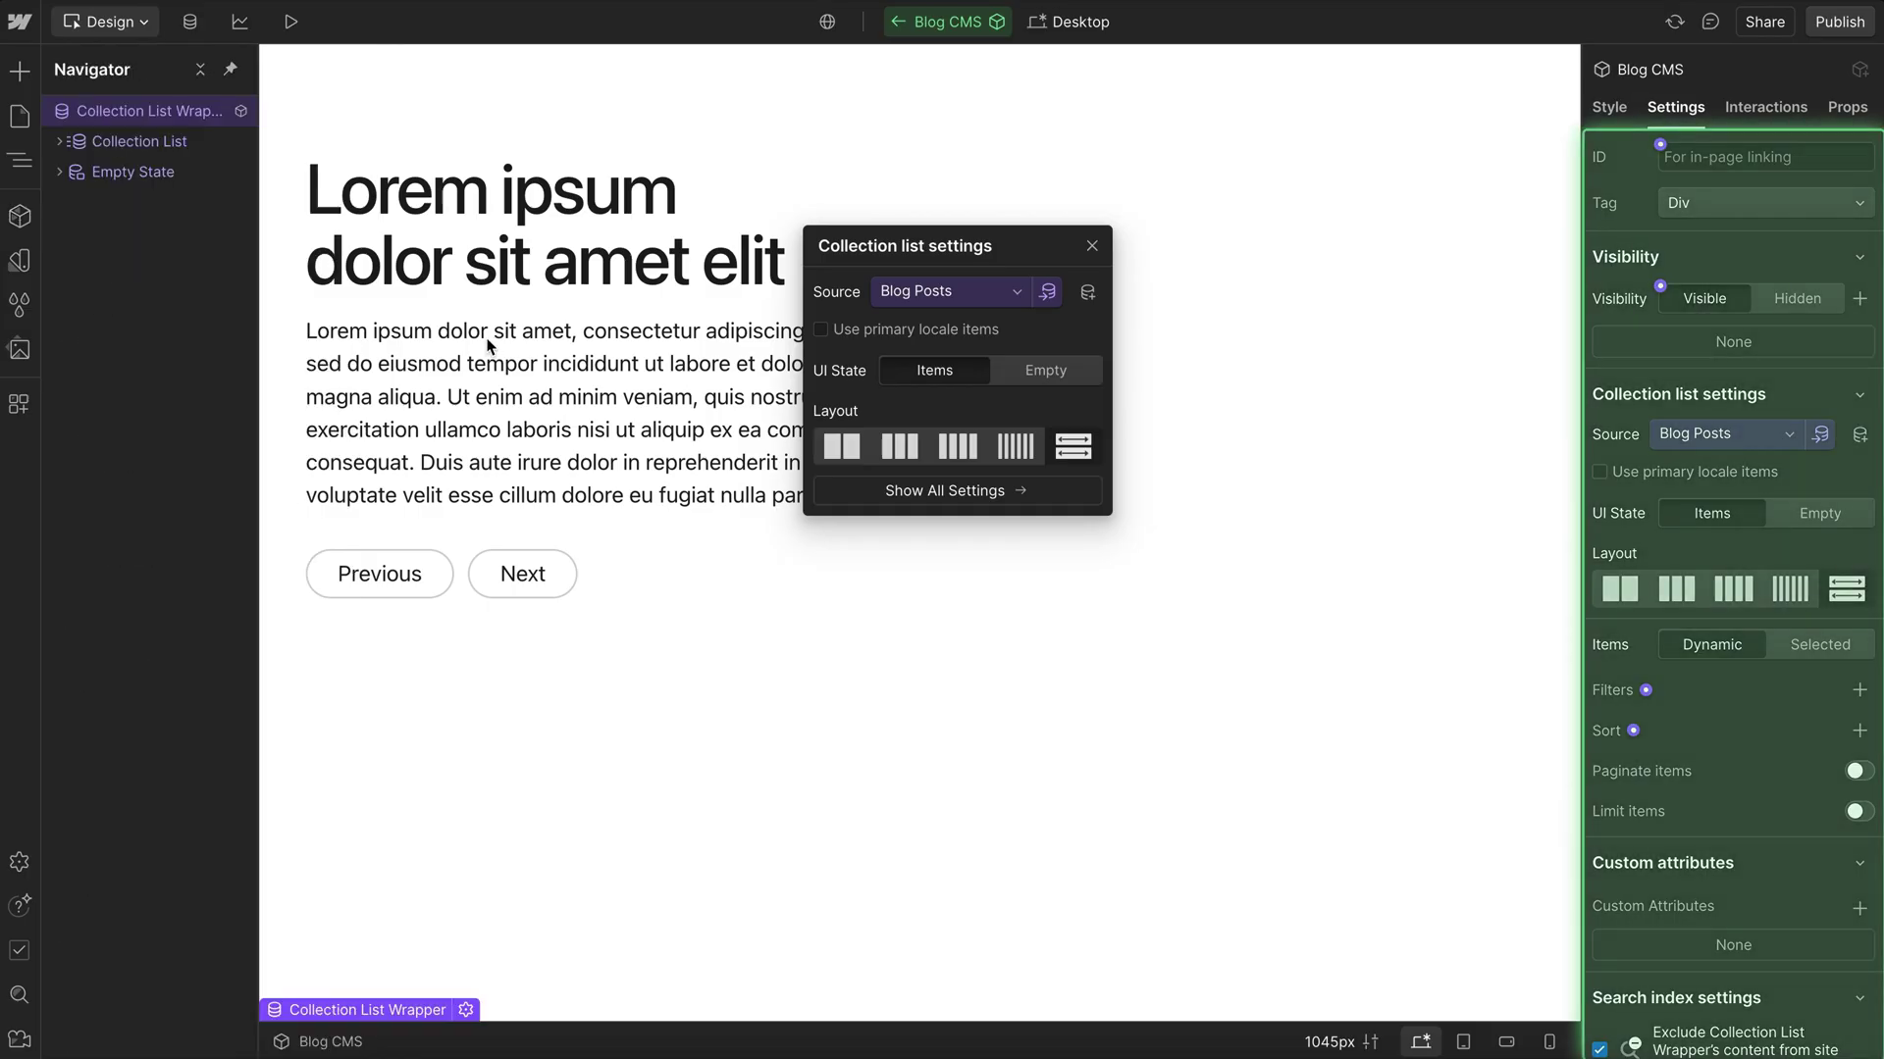
{"action": "left_click", "coordinate": [58, 142]}
{"action": "left_click", "coordinate": [160, 142]}
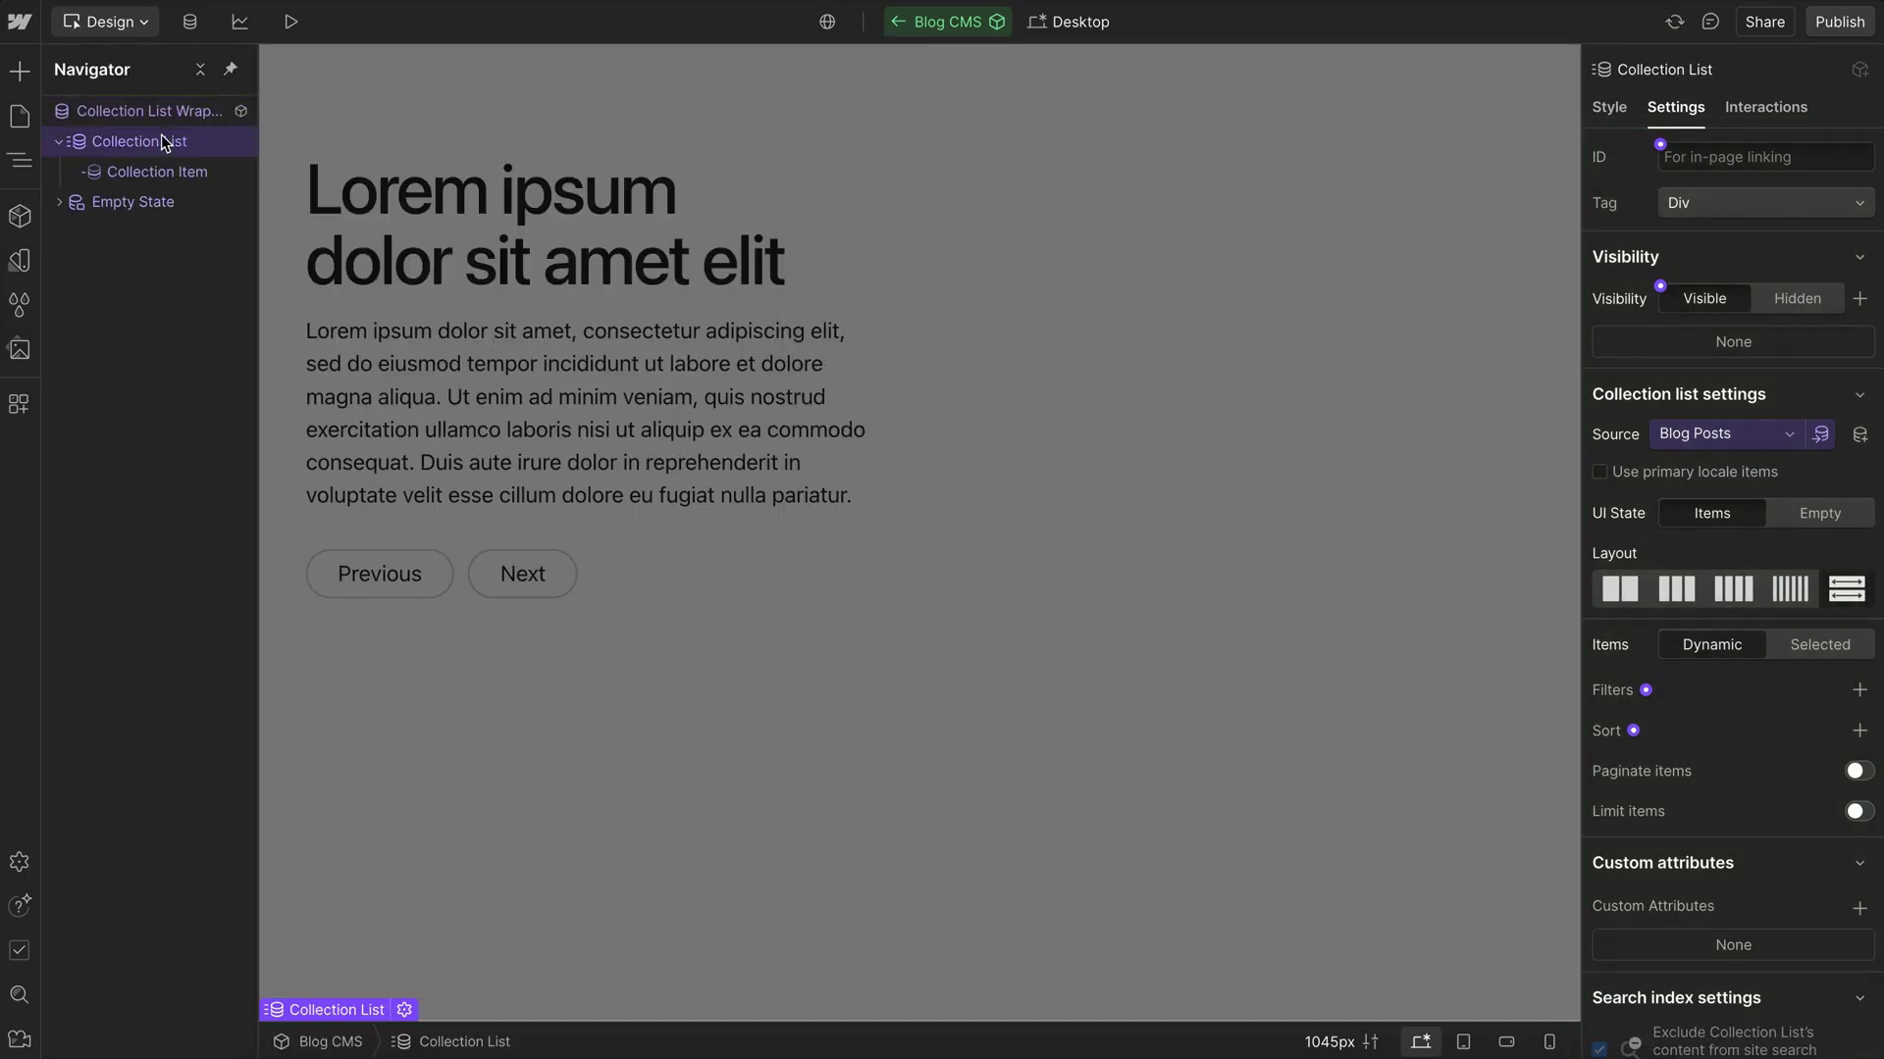
{"action": "left_click", "coordinate": [1609, 107]}
{"action": "left_click", "coordinate": [1735, 173]}
{"action": "type", "text": "swip"}
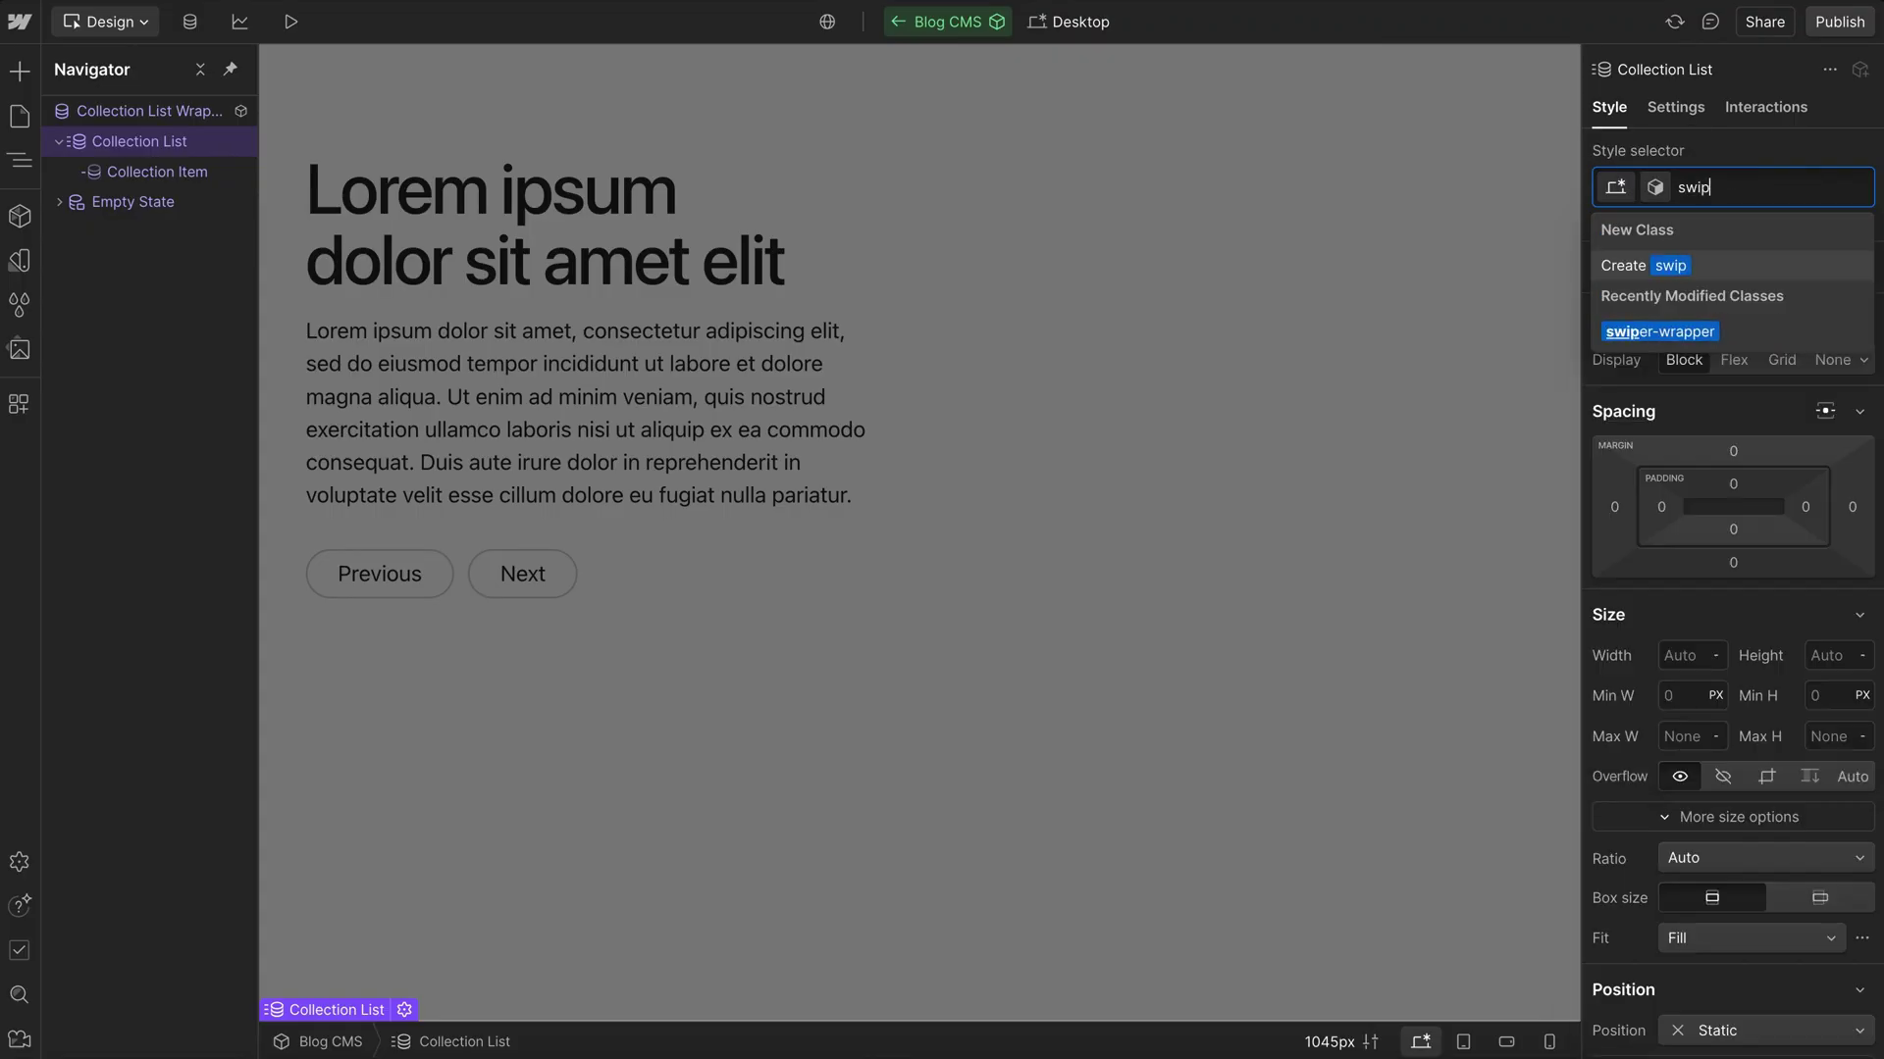
{"action": "left_click", "coordinate": [1683, 330]}
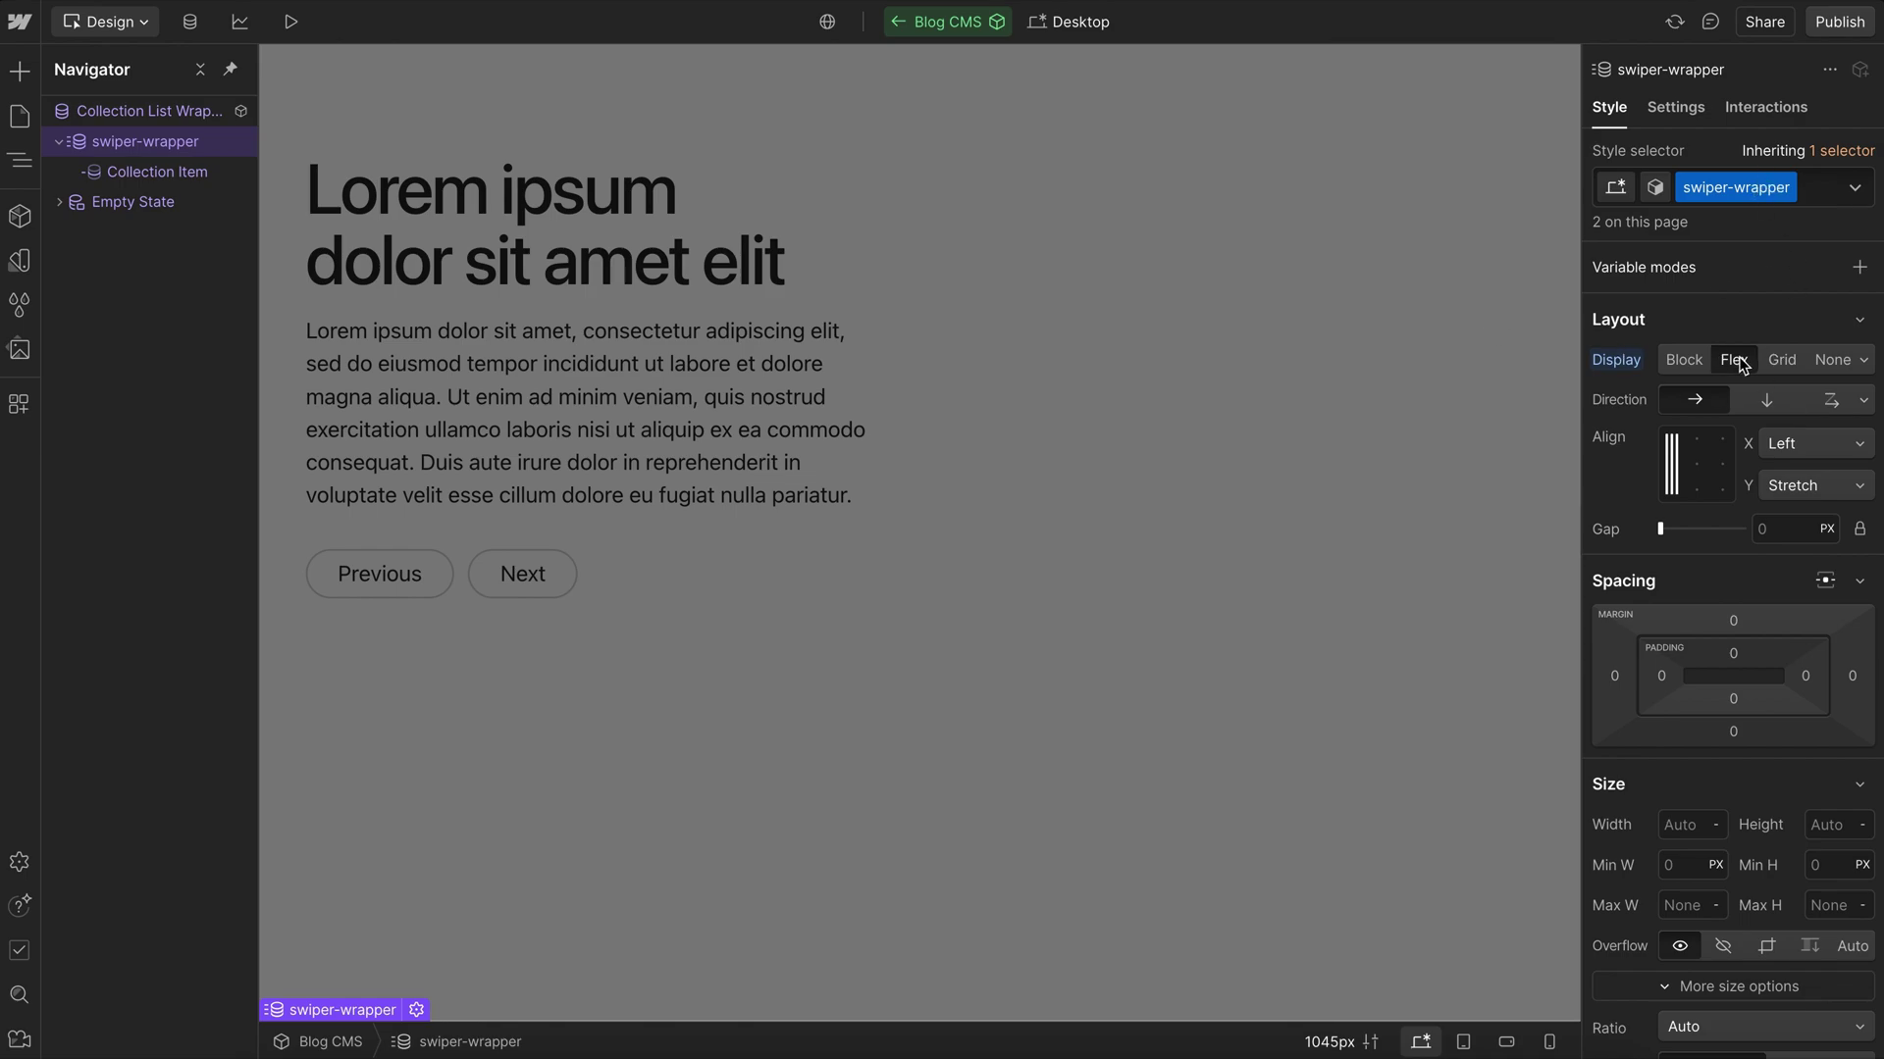
{"action": "left_click", "coordinate": [1042, 549]}
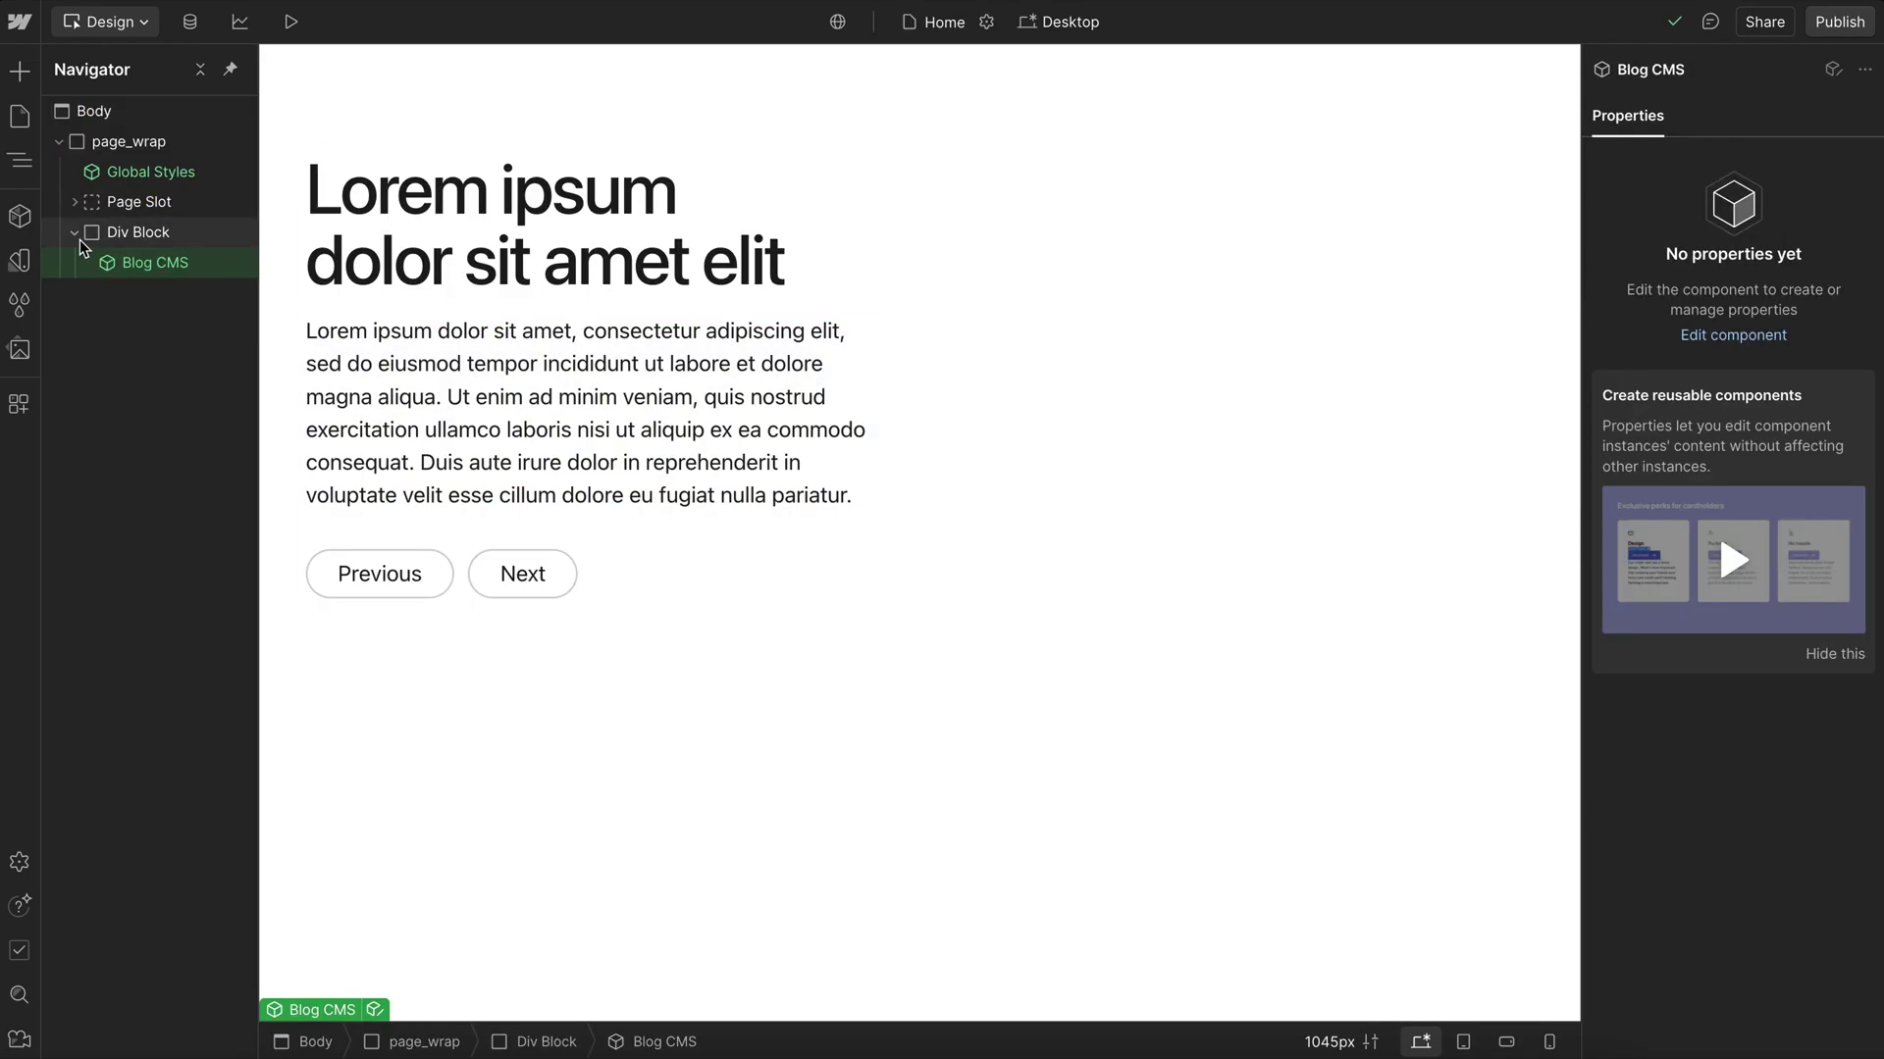
- Add a Visual Image to the Collection Item and bind it to Main Image
{"action": "left_click", "coordinate": [240, 262]}
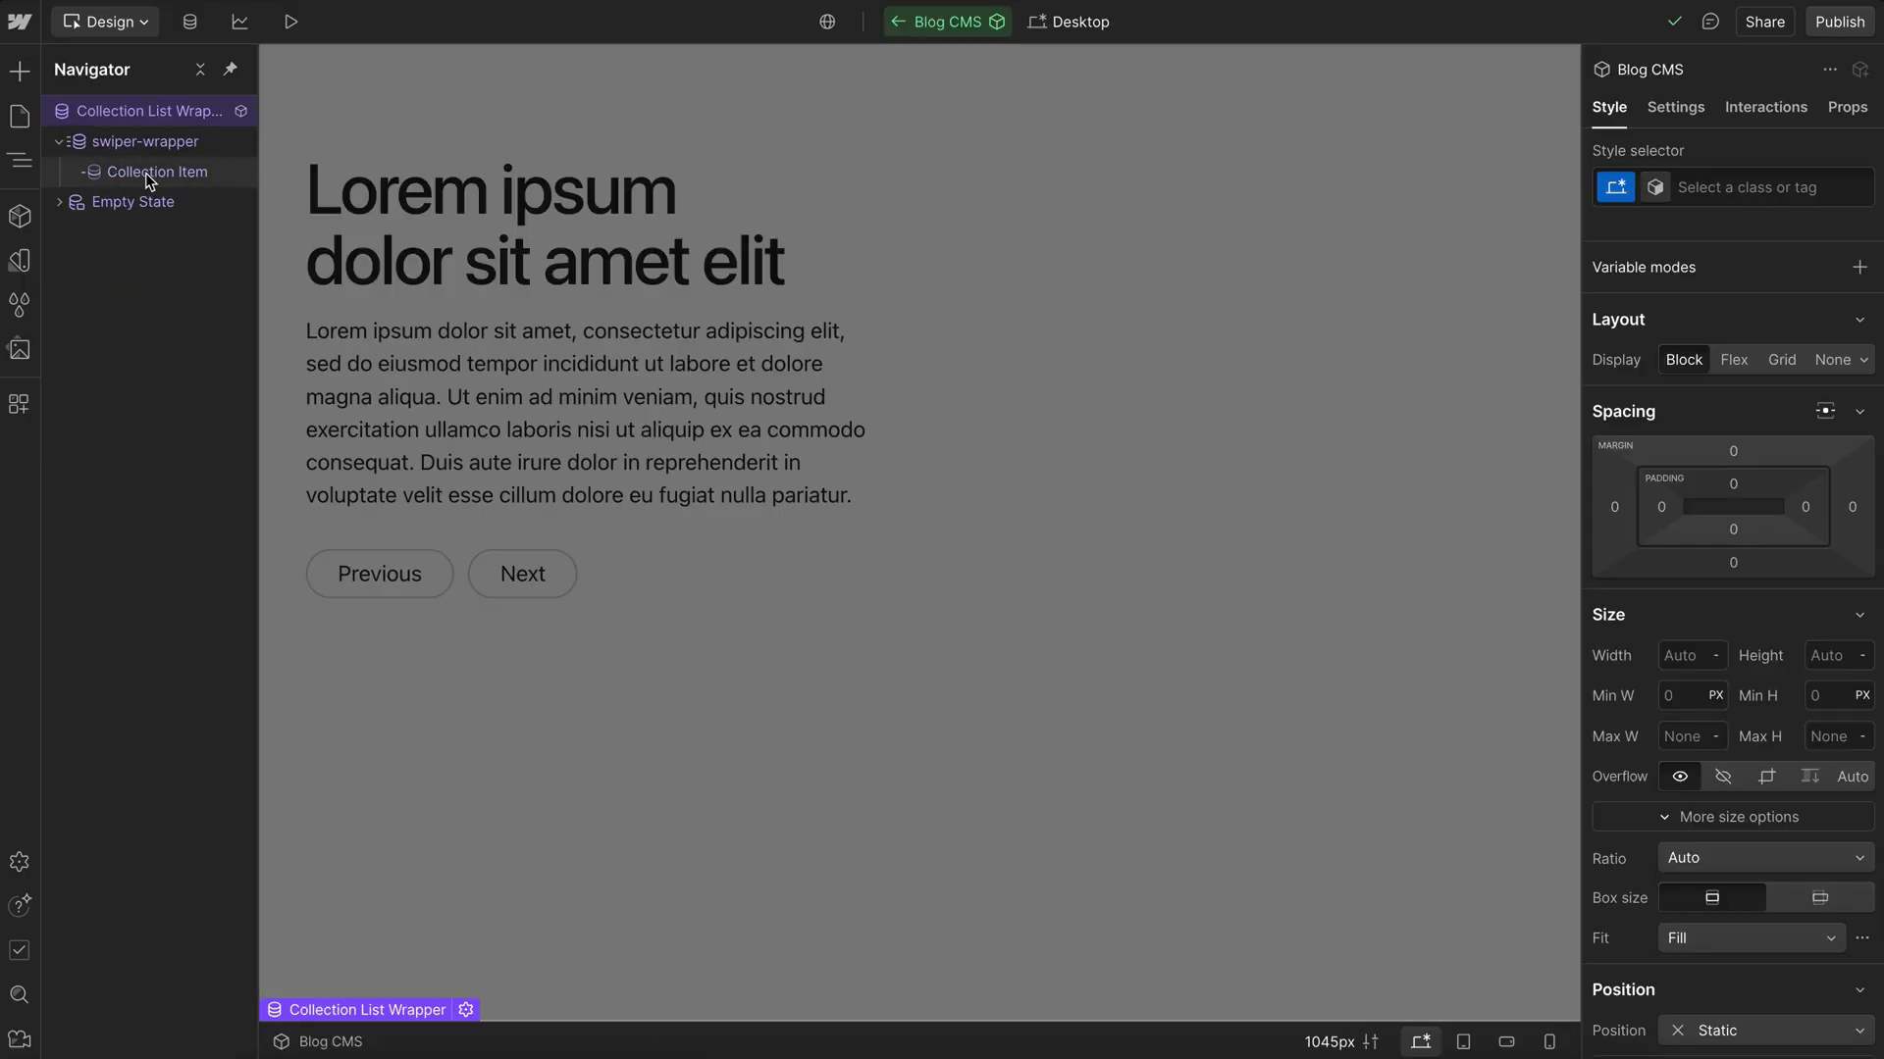
{"action": "left_click", "coordinate": [155, 172]}
{"action": "key", "text": "ctrl+e"}
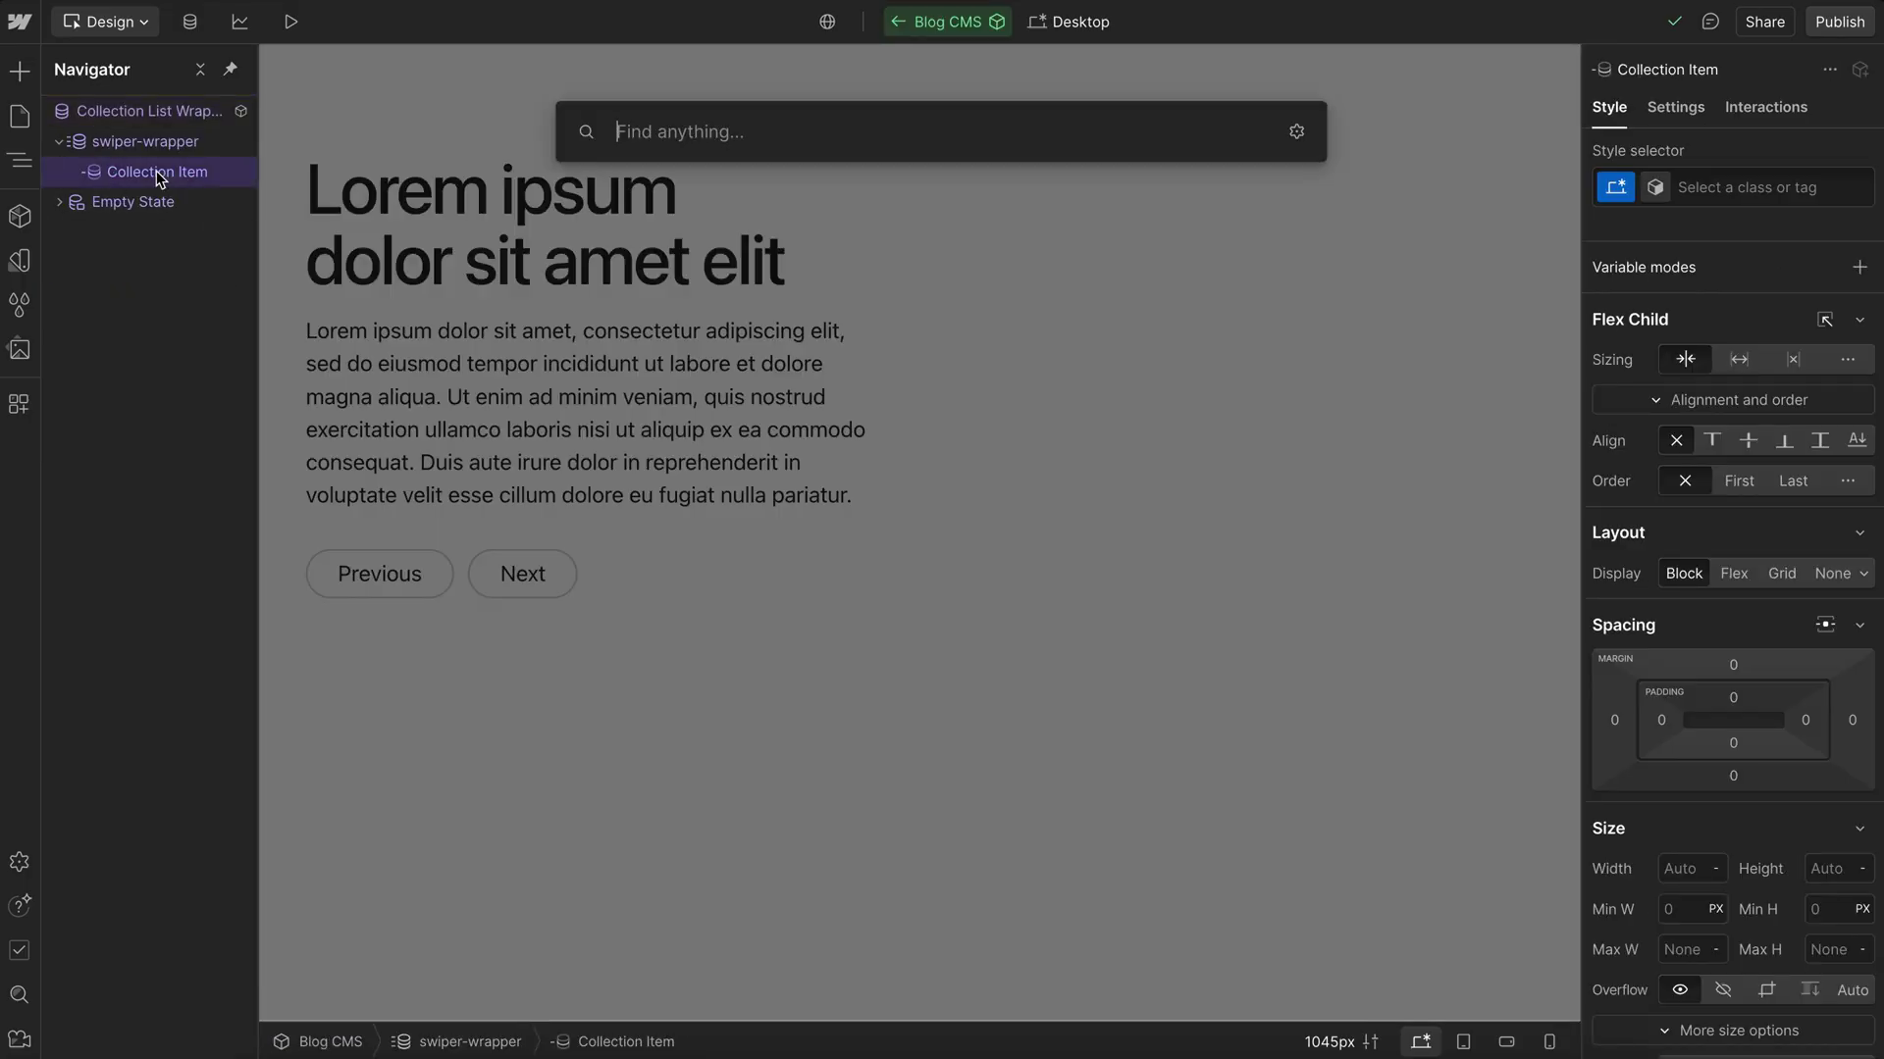
{"action": "type", "text": "imag"}
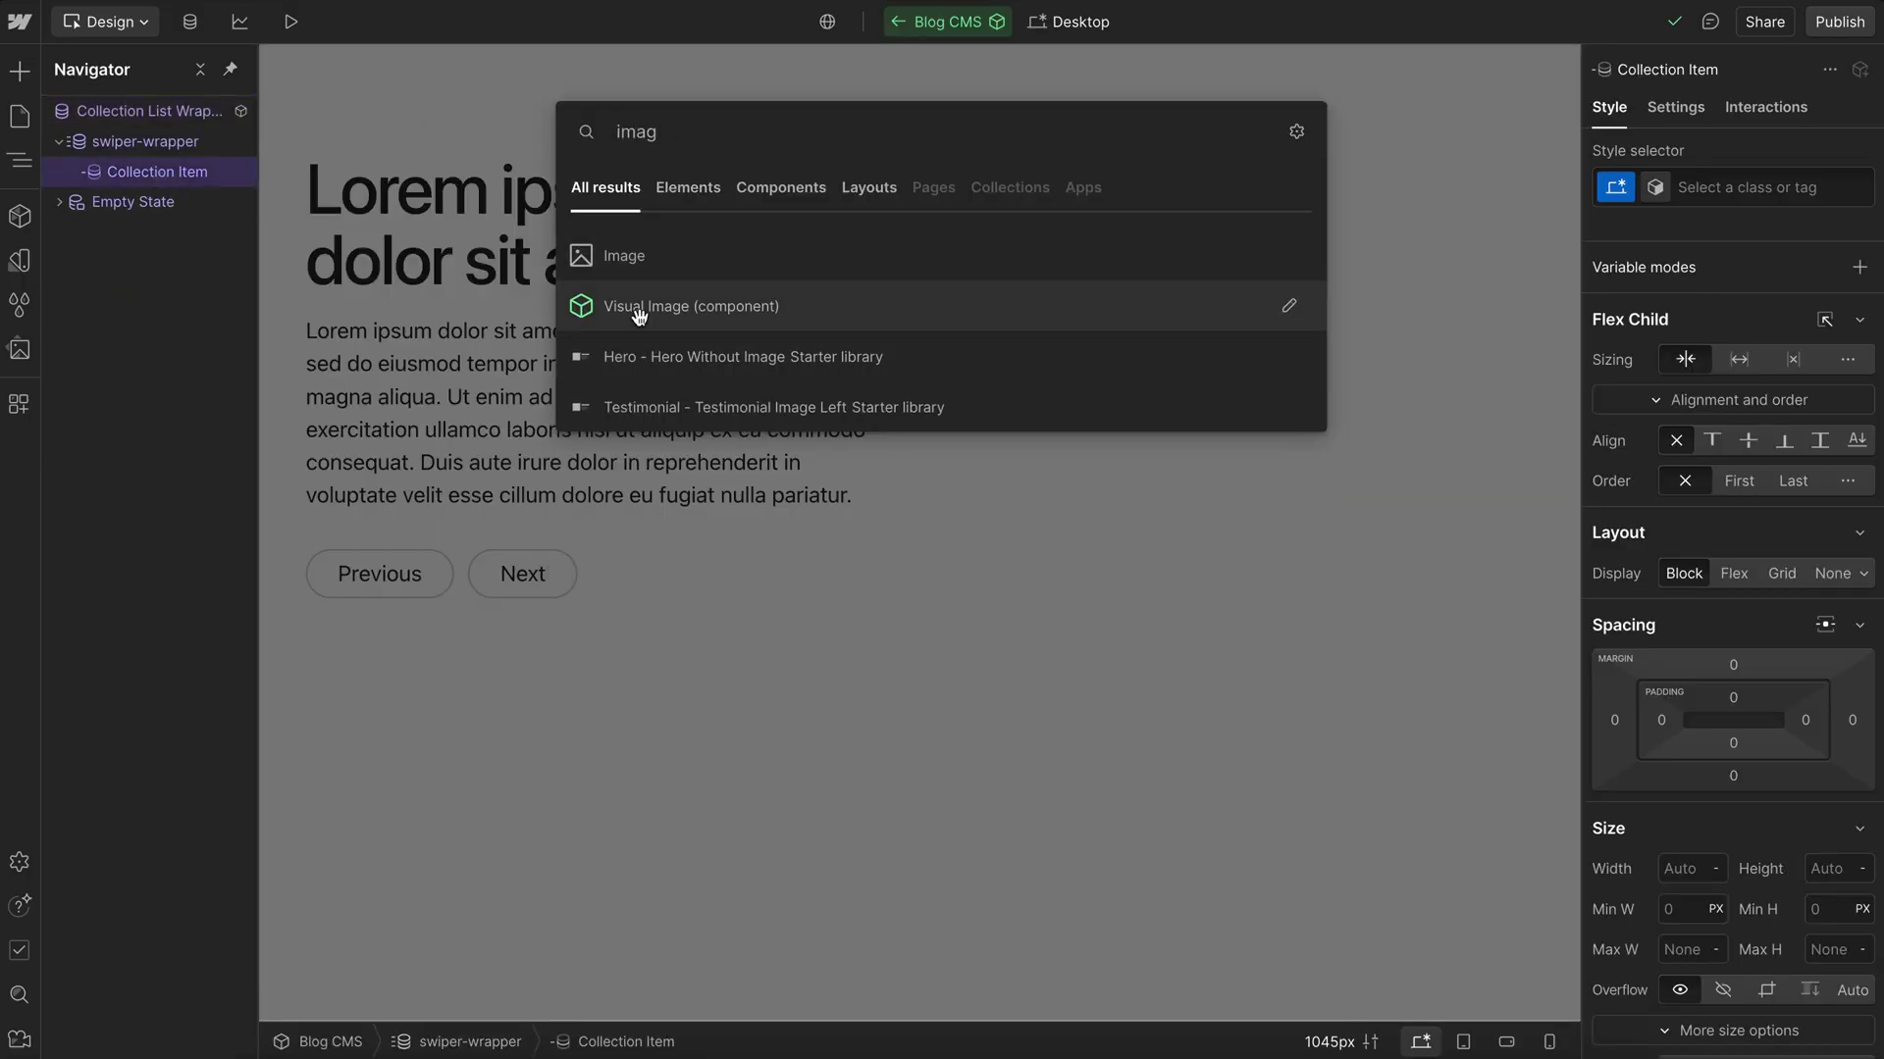
{"action": "left_click", "coordinate": [636, 308]}
{"action": "left_click", "coordinate": [1594, 251]}
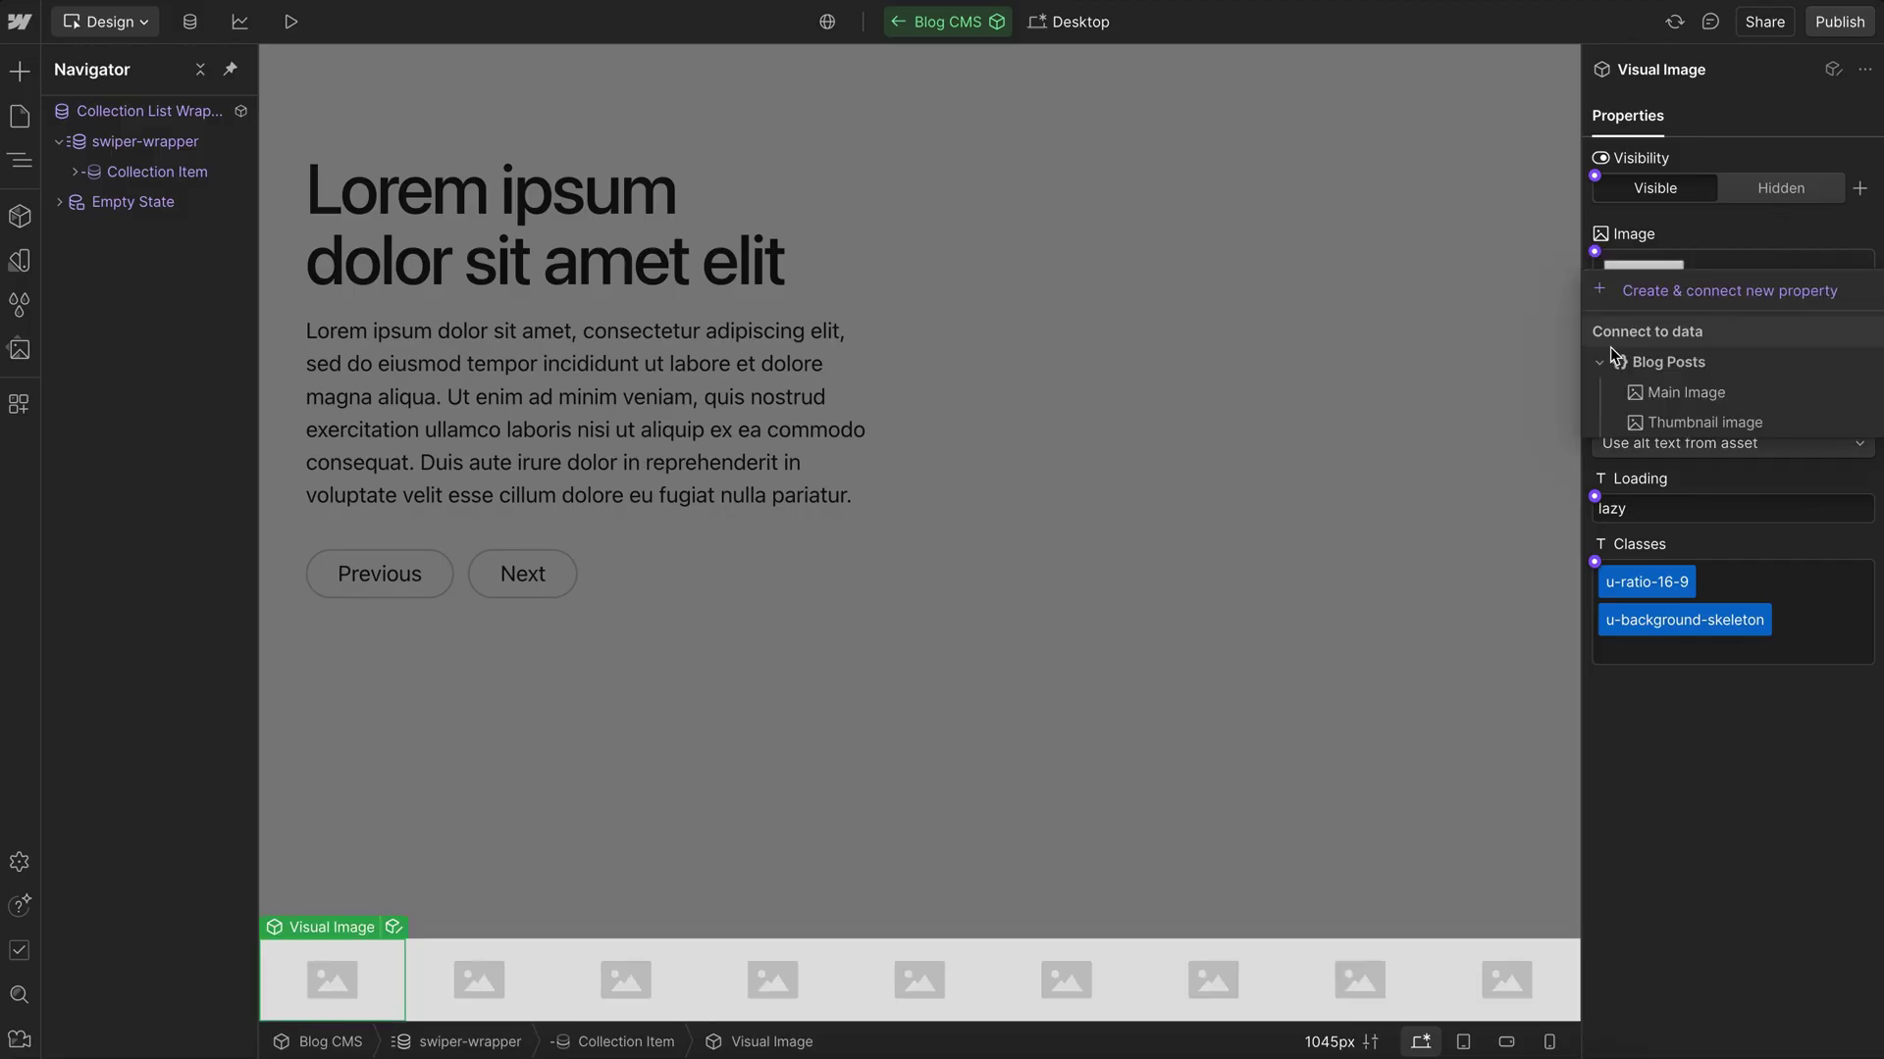
{"action": "left_click", "coordinate": [1656, 398]}
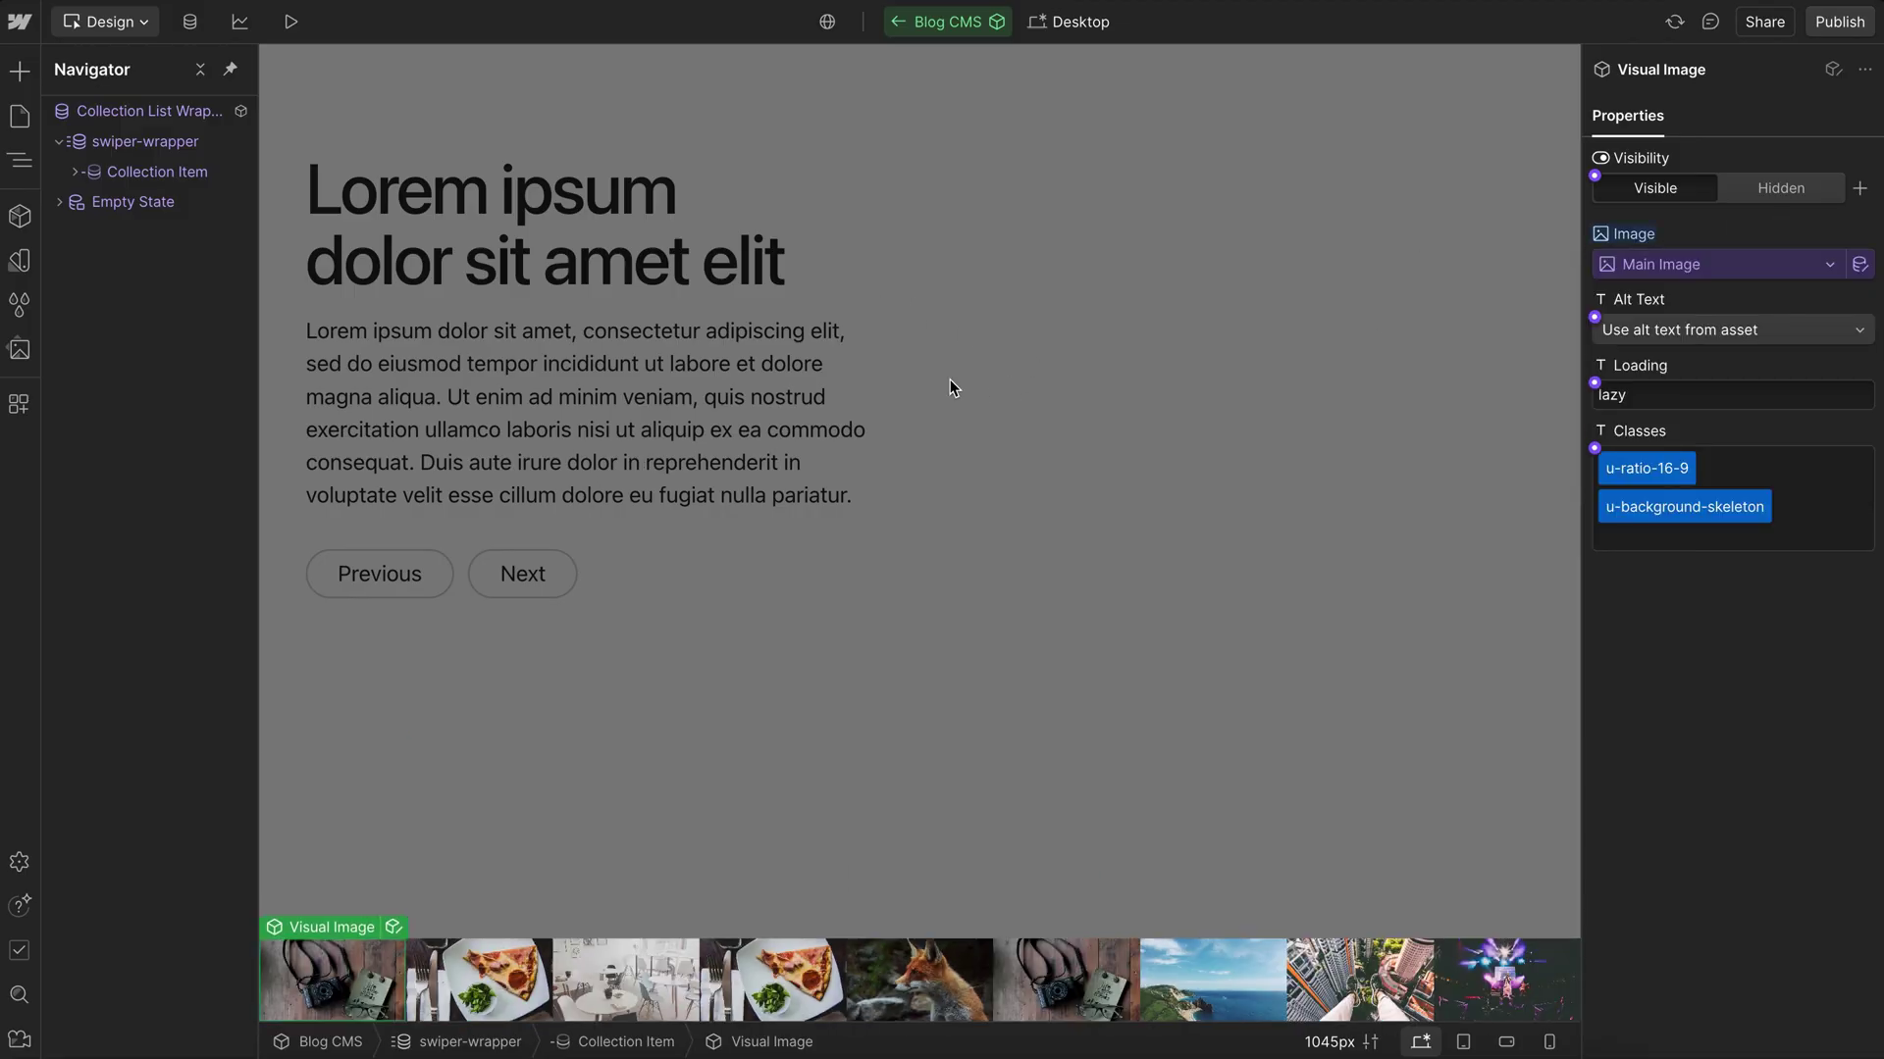
- Delete the original Div Block holding the Blog CMS list from the page
{"action": "key", "text": "Escape"}
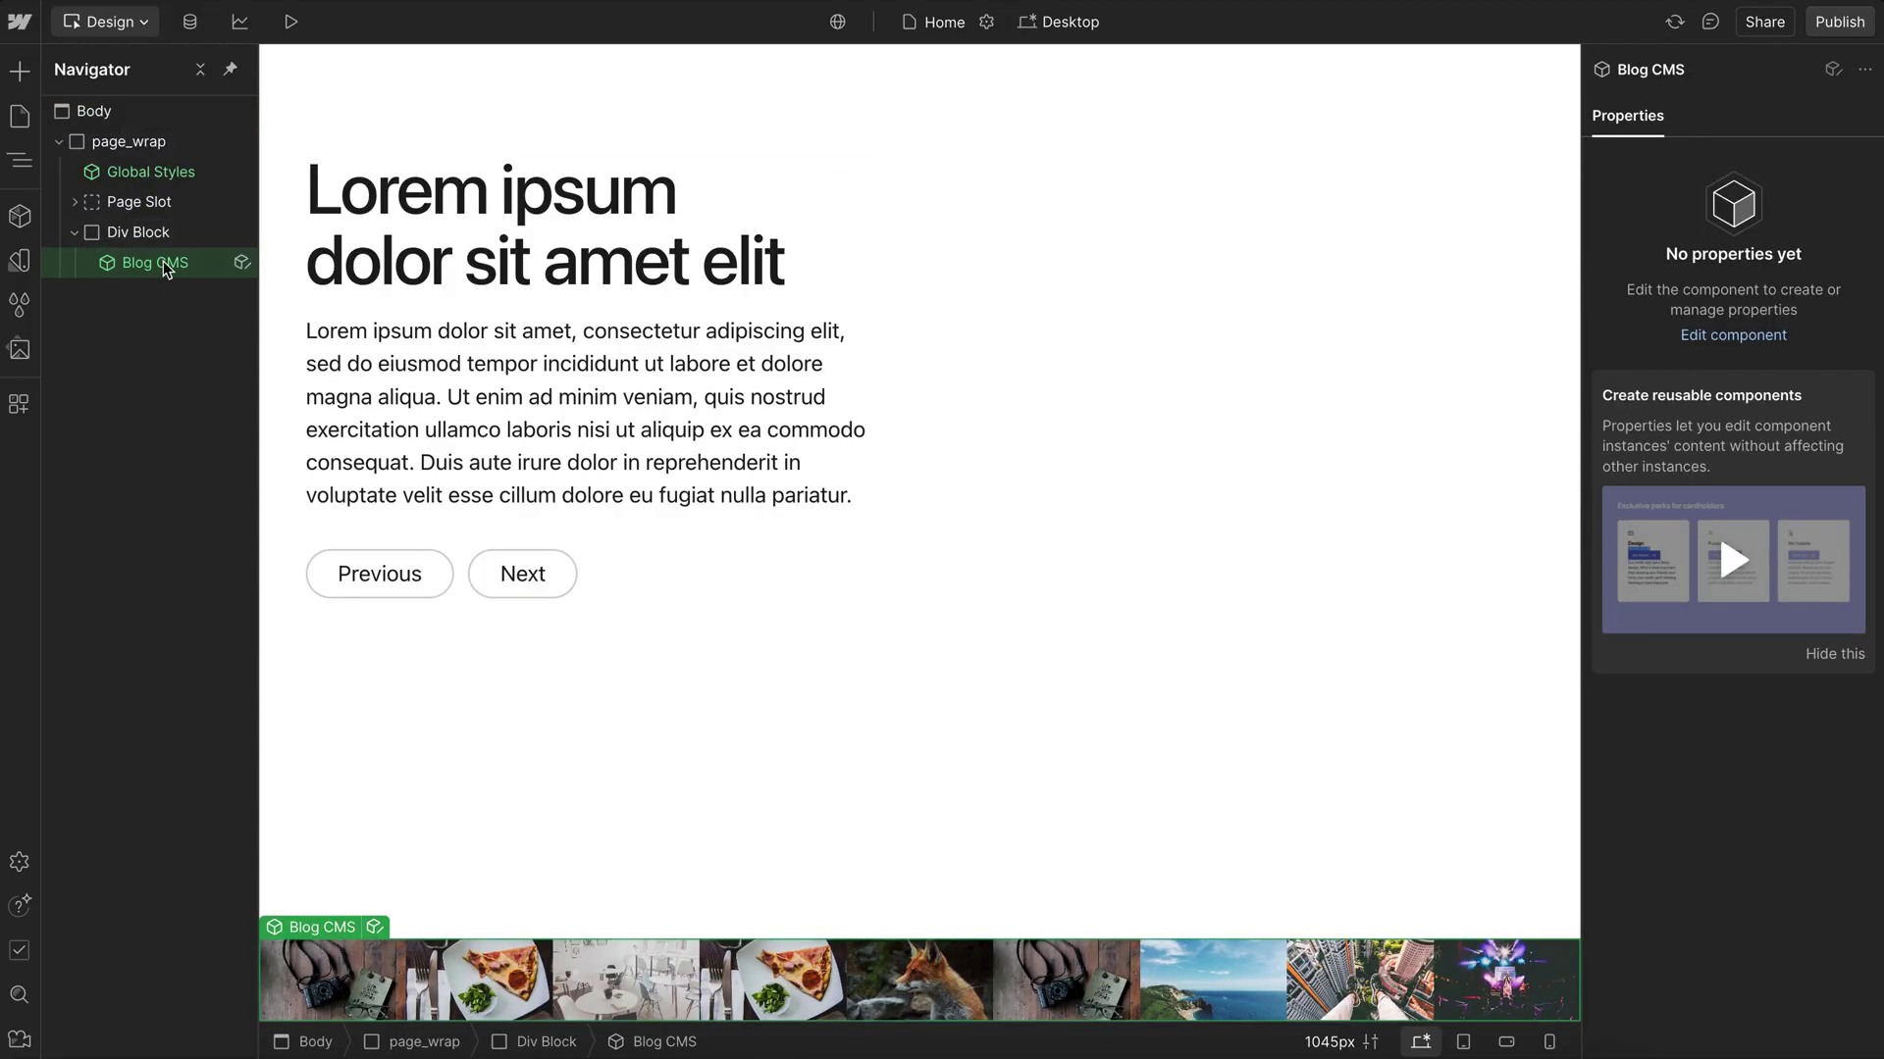
{"action": "left_click", "coordinate": [137, 232]}
{"action": "key", "text": "Delete"}
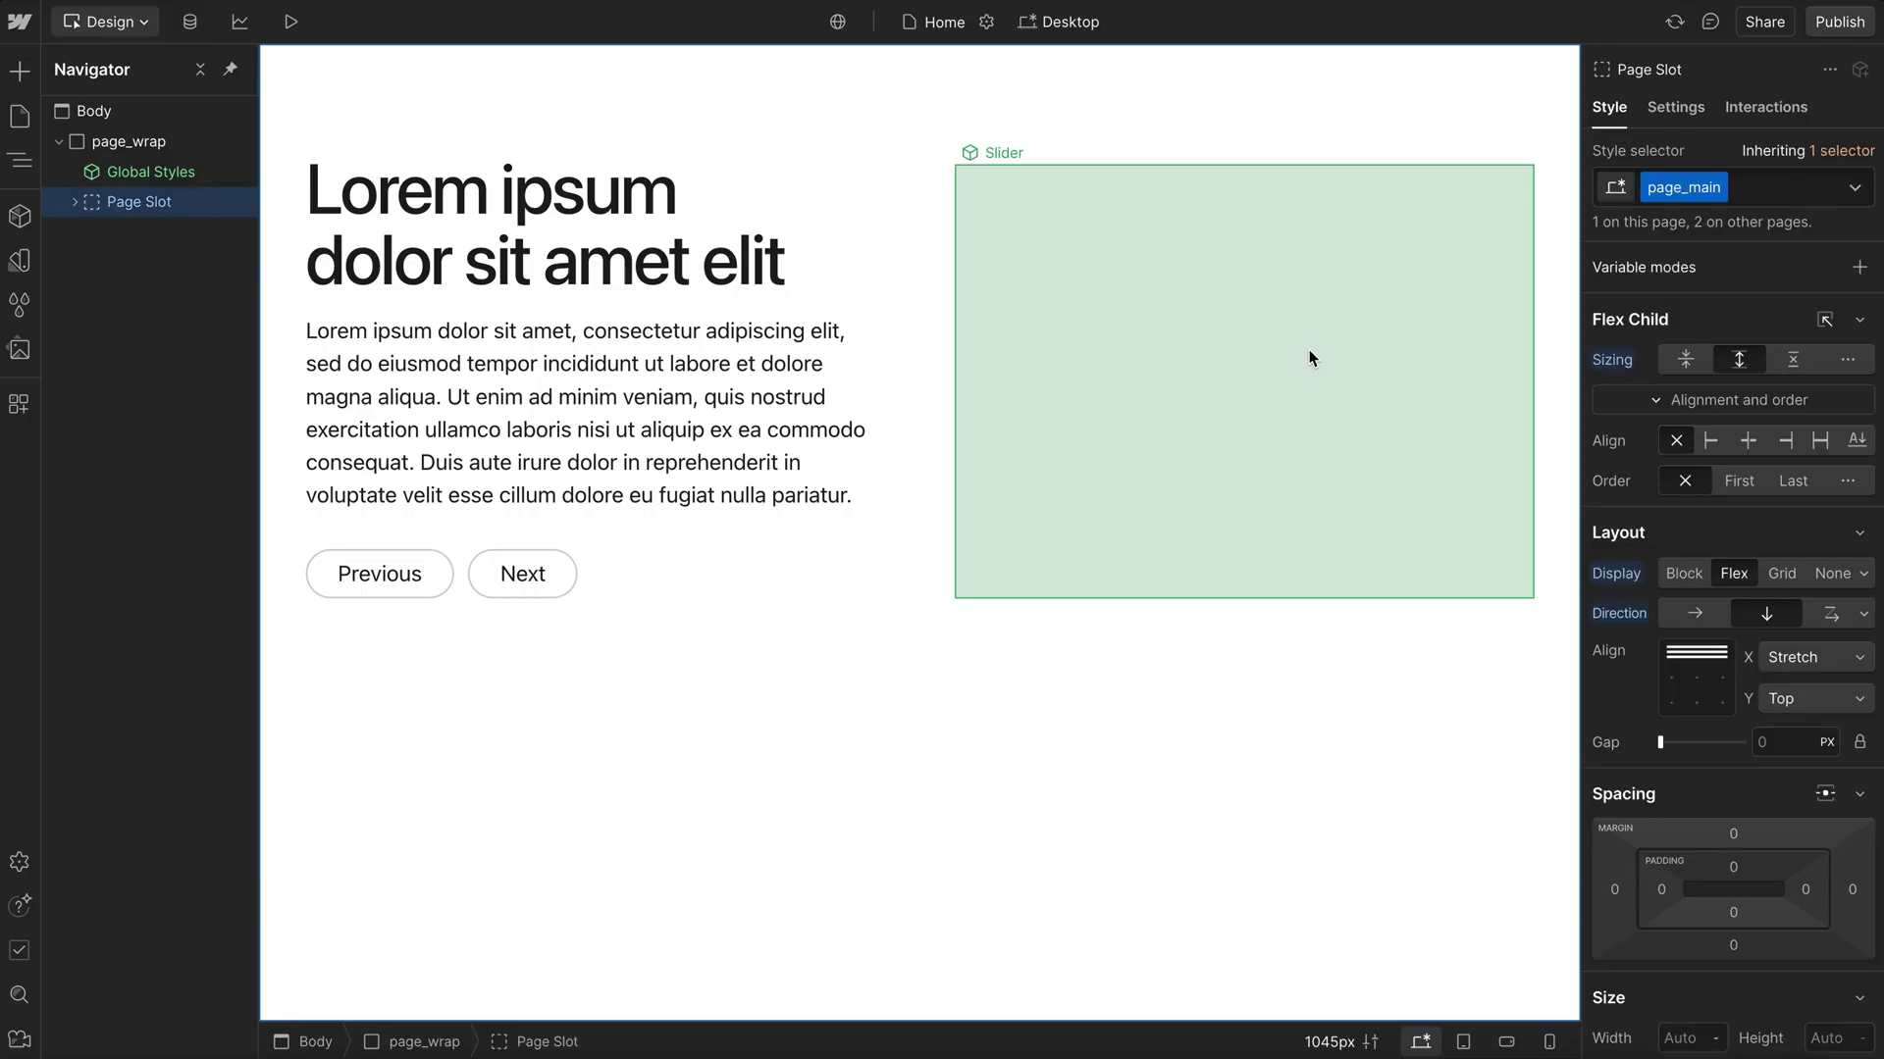
- Paste the Blog CMS component into the Slider's Content slot and preview the page
{"action": "left_click", "coordinate": [1309, 350]}
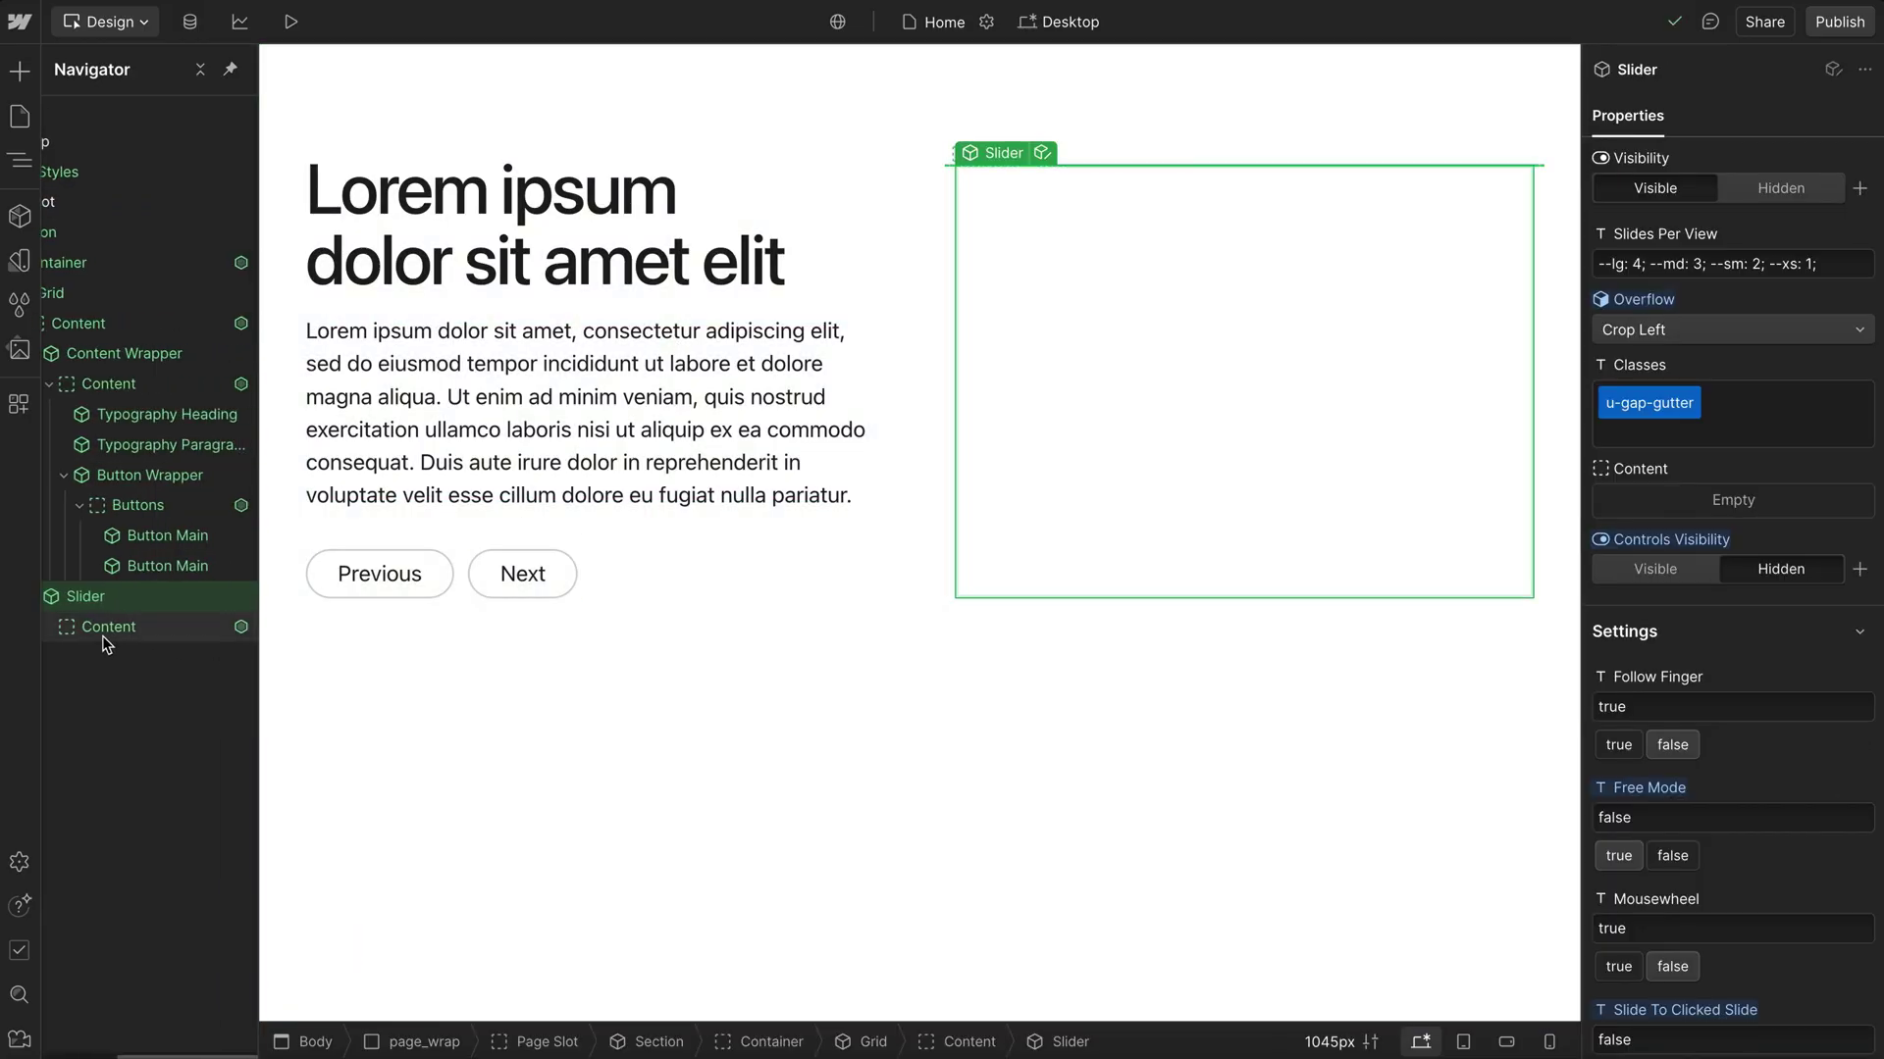
{"action": "left_click", "coordinate": [113, 630]}
{"action": "key", "text": "ctrl+v"}
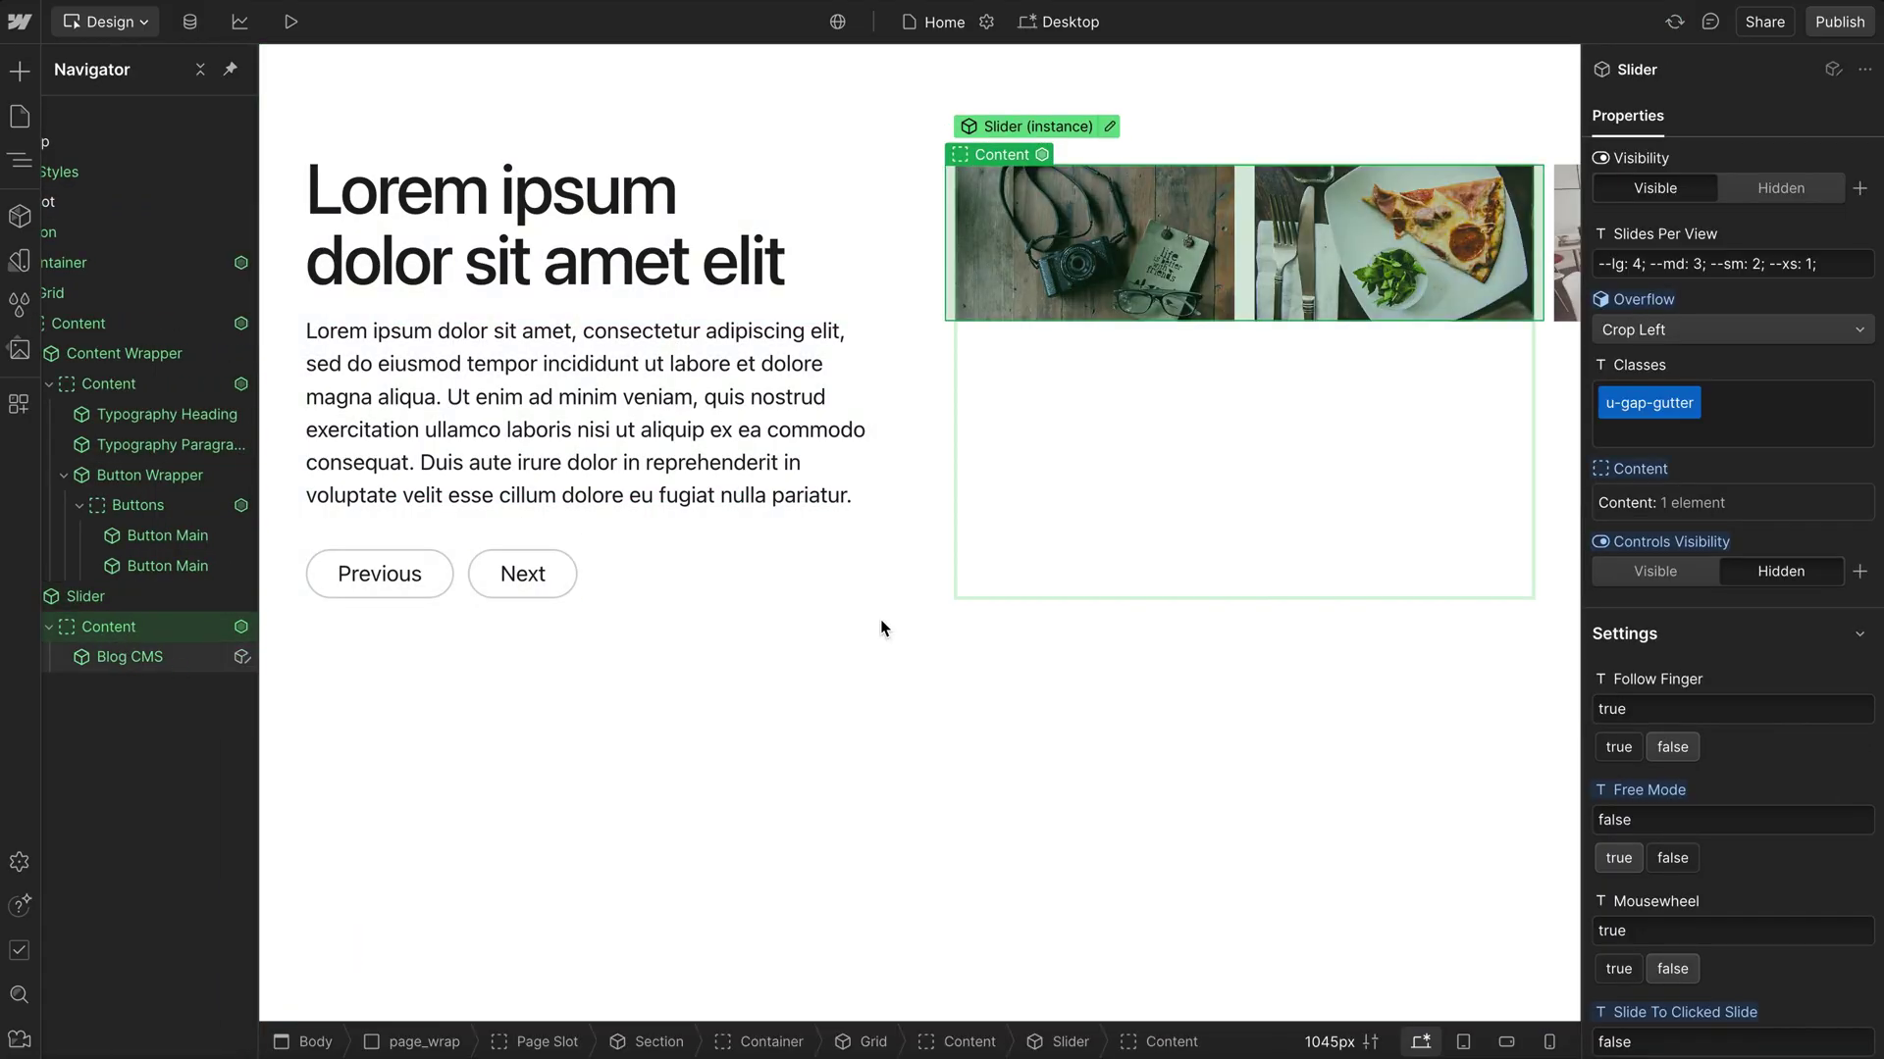
{"action": "left_click", "coordinate": [1237, 241]}
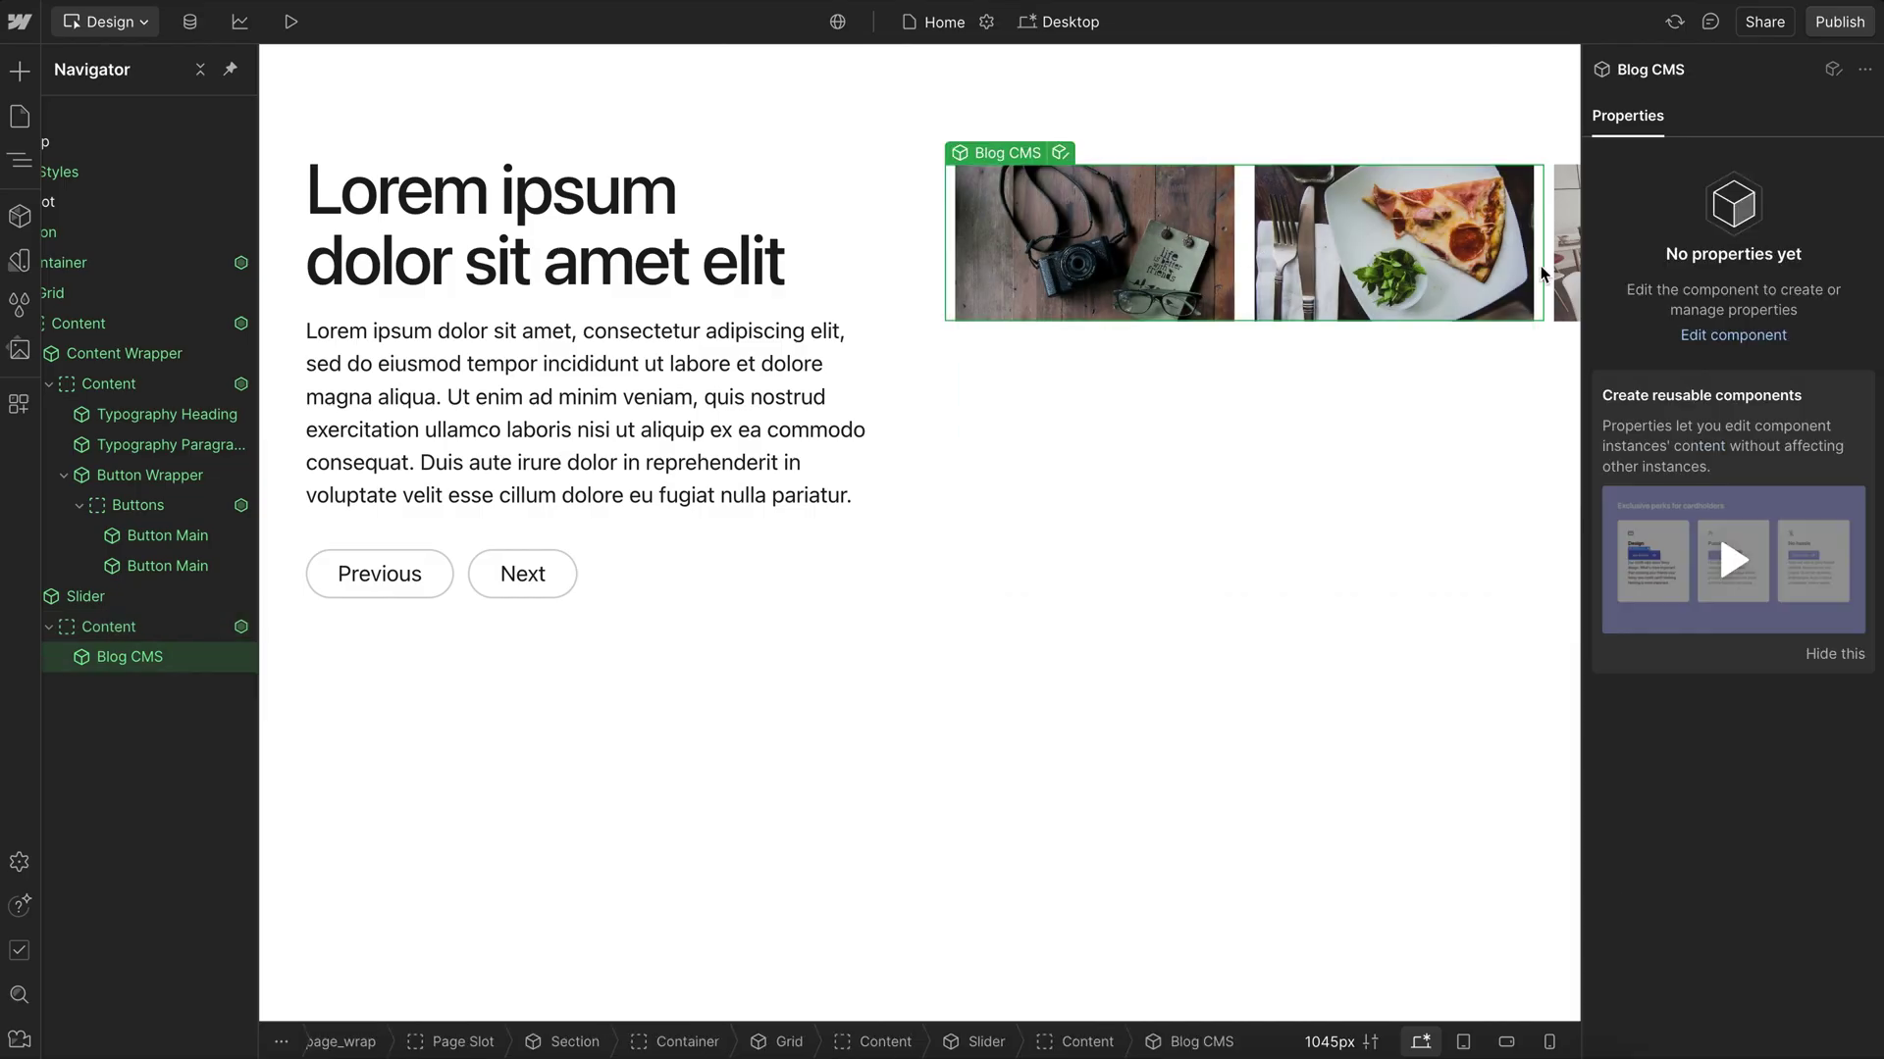
{"action": "left_click", "coordinate": [1259, 376]}
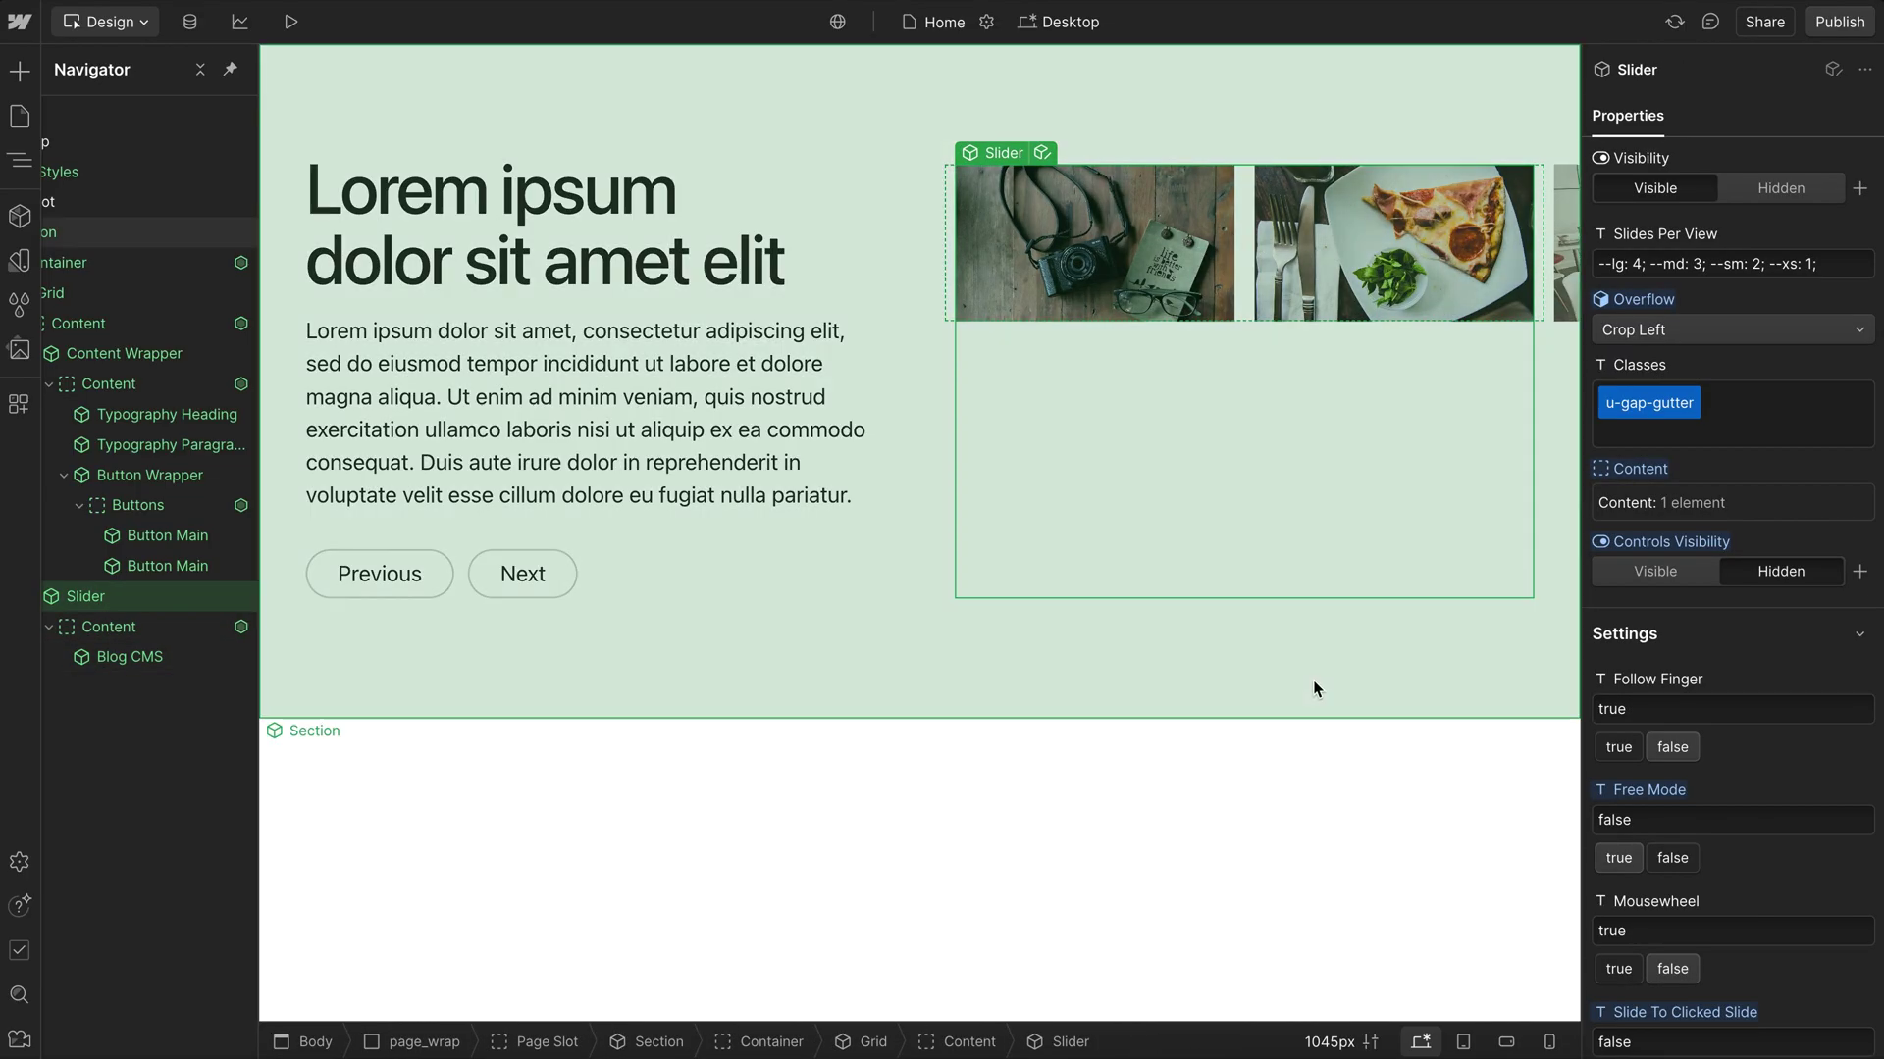
{"action": "left_click", "coordinate": [292, 22]}
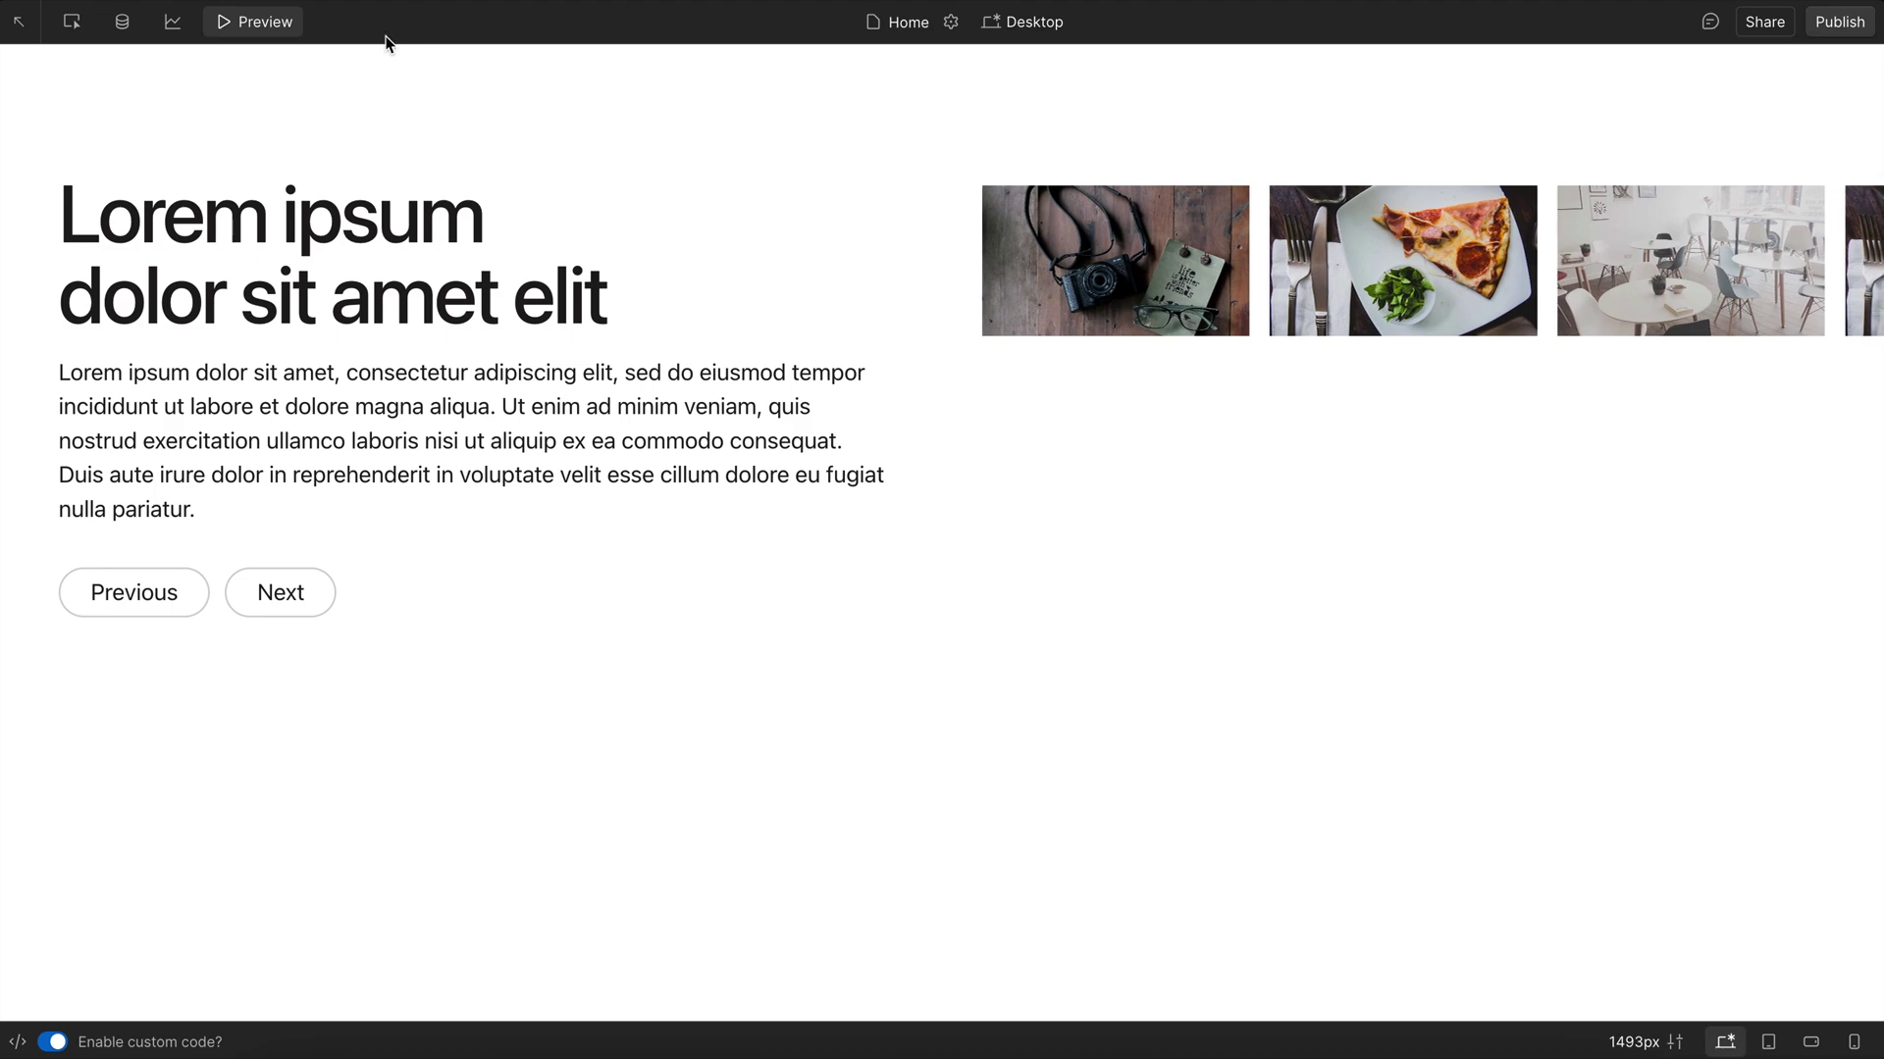
- Duplicate the Section containing the Blog CMS slider and select the Slider in the copy
{"action": "left_click", "coordinate": [265, 24]}
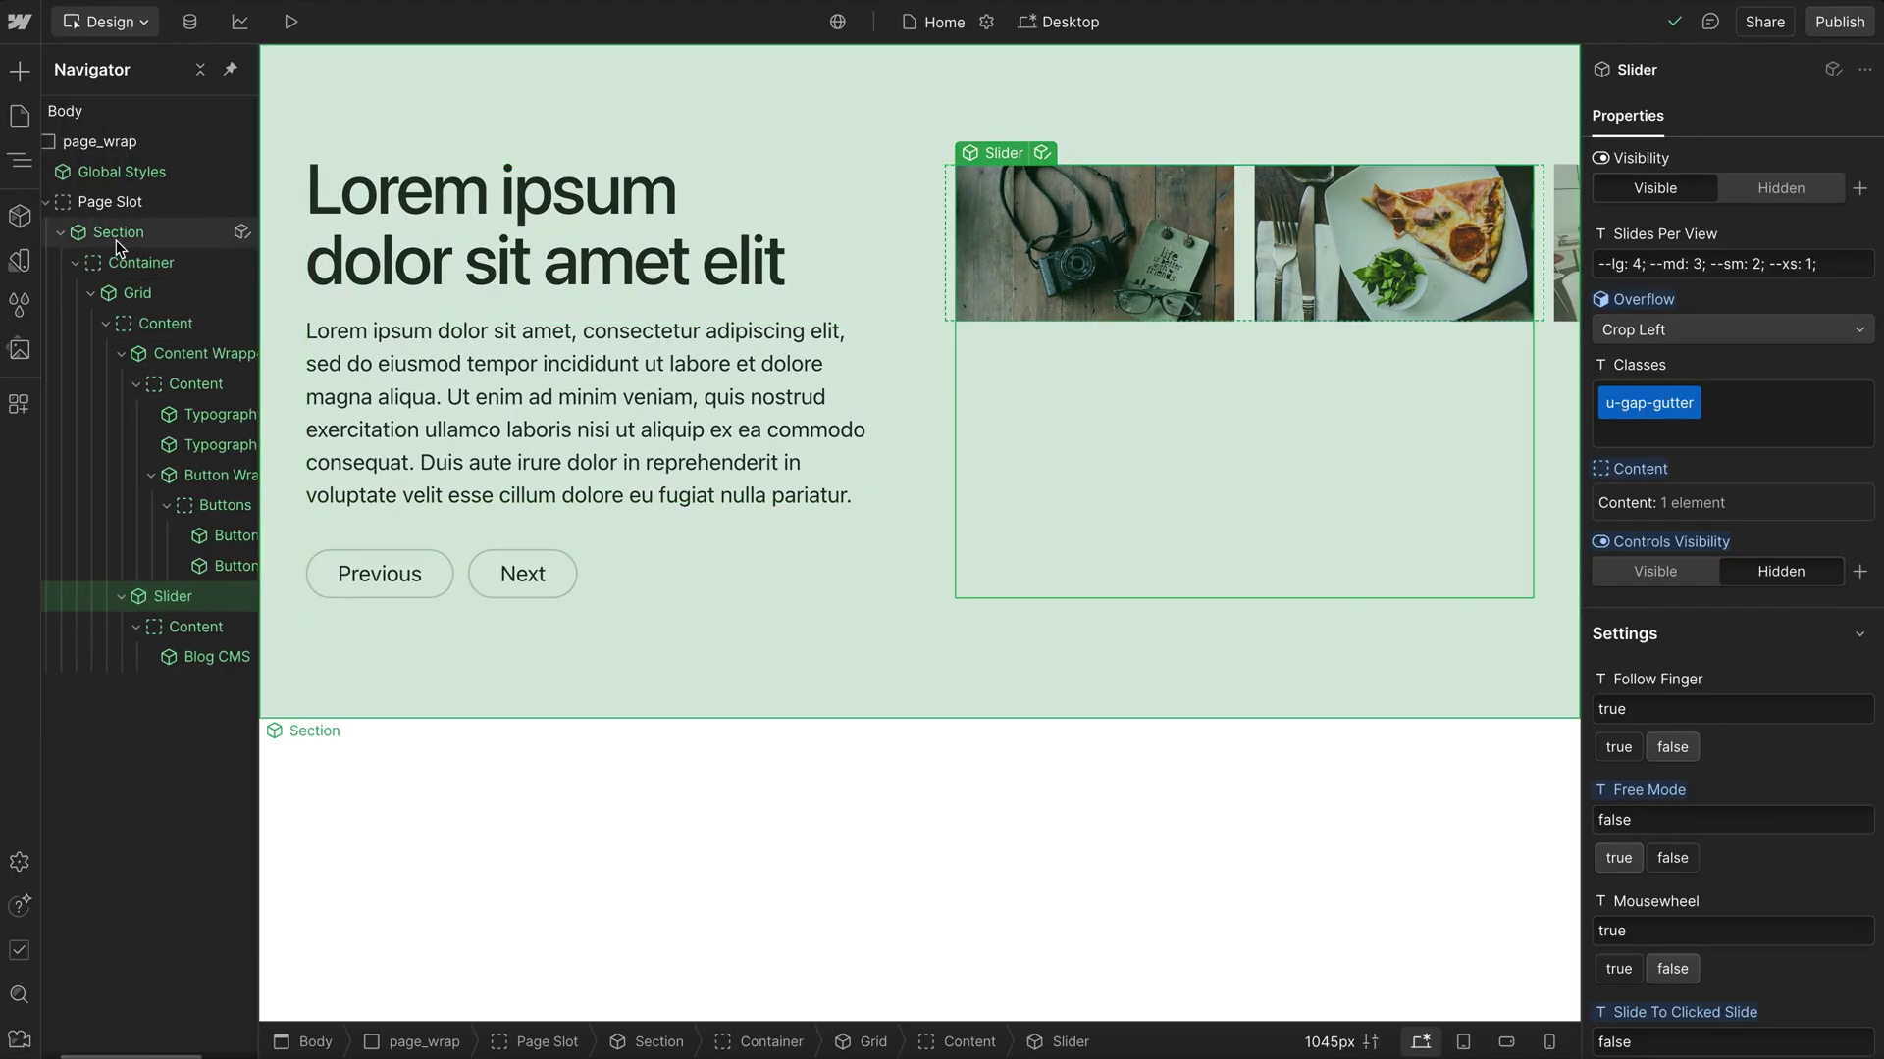
{"action": "left_click", "coordinate": [116, 239]}
{"action": "left_click", "coordinate": [61, 234]}
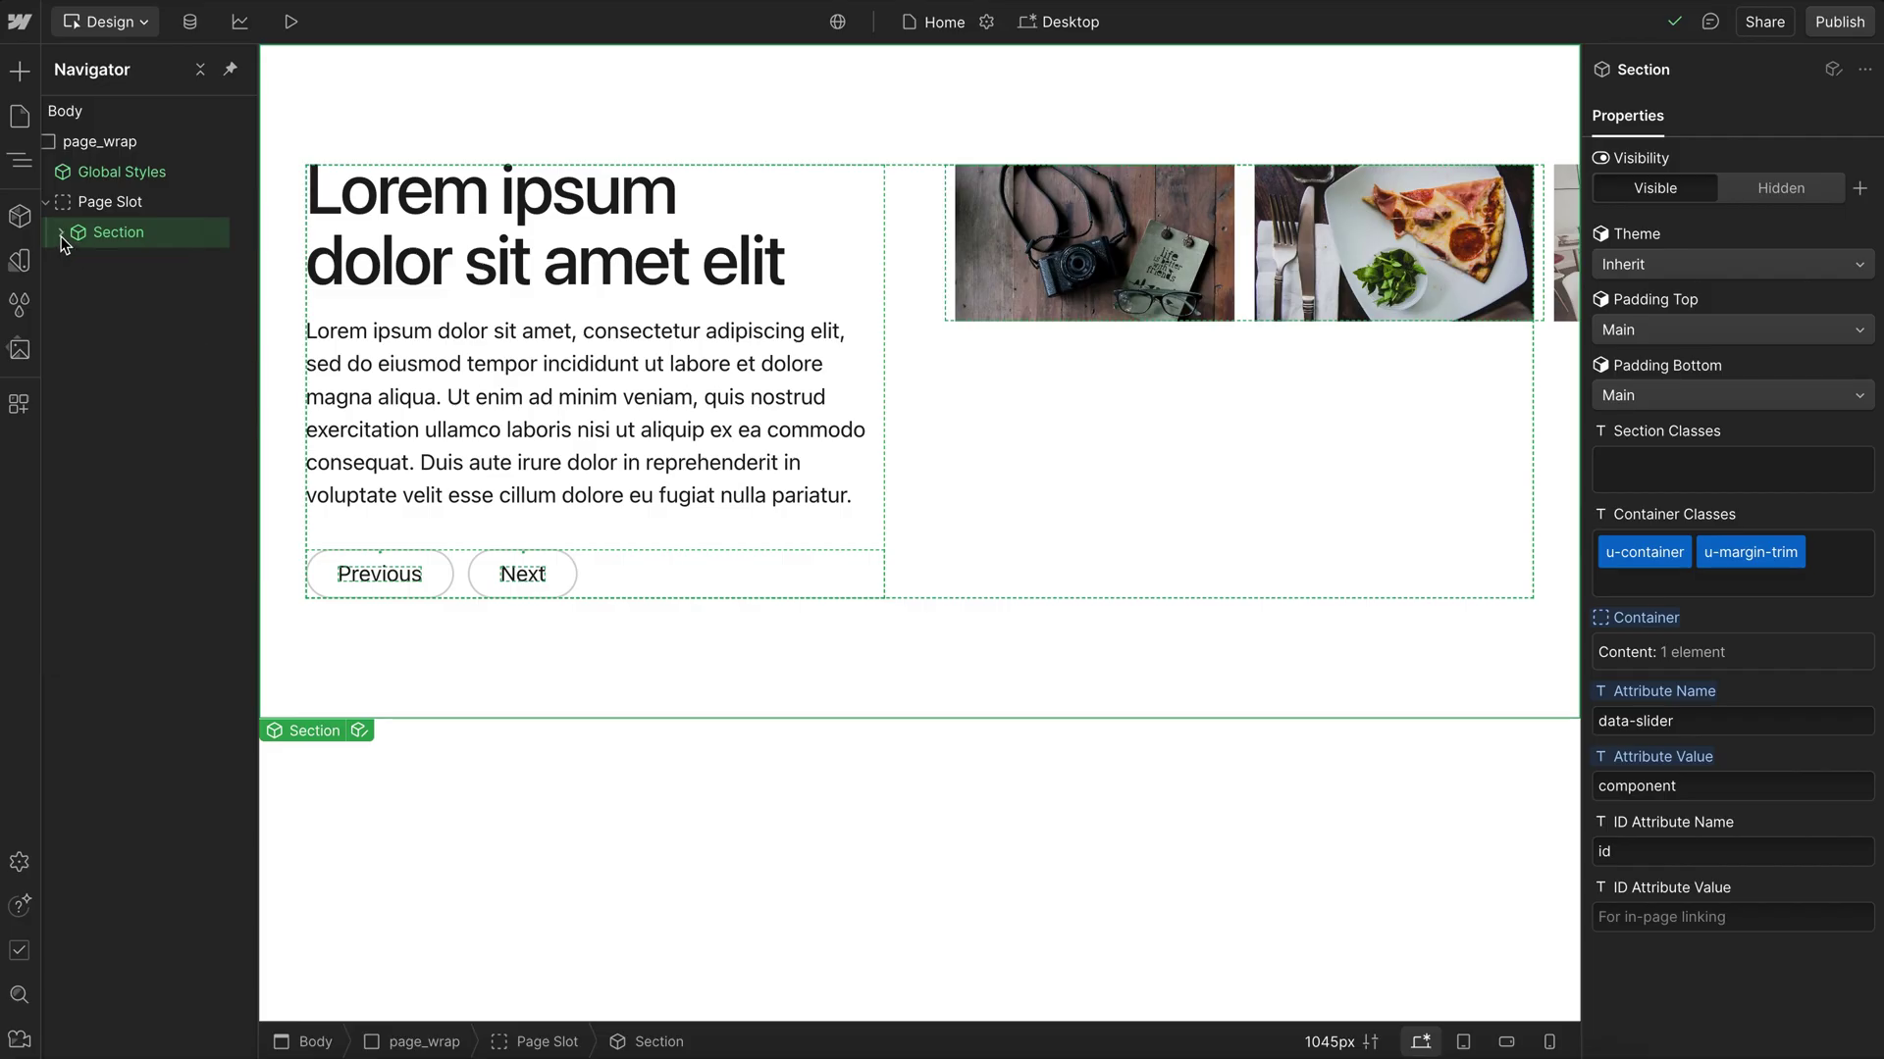
{"action": "key", "text": "super+d"}
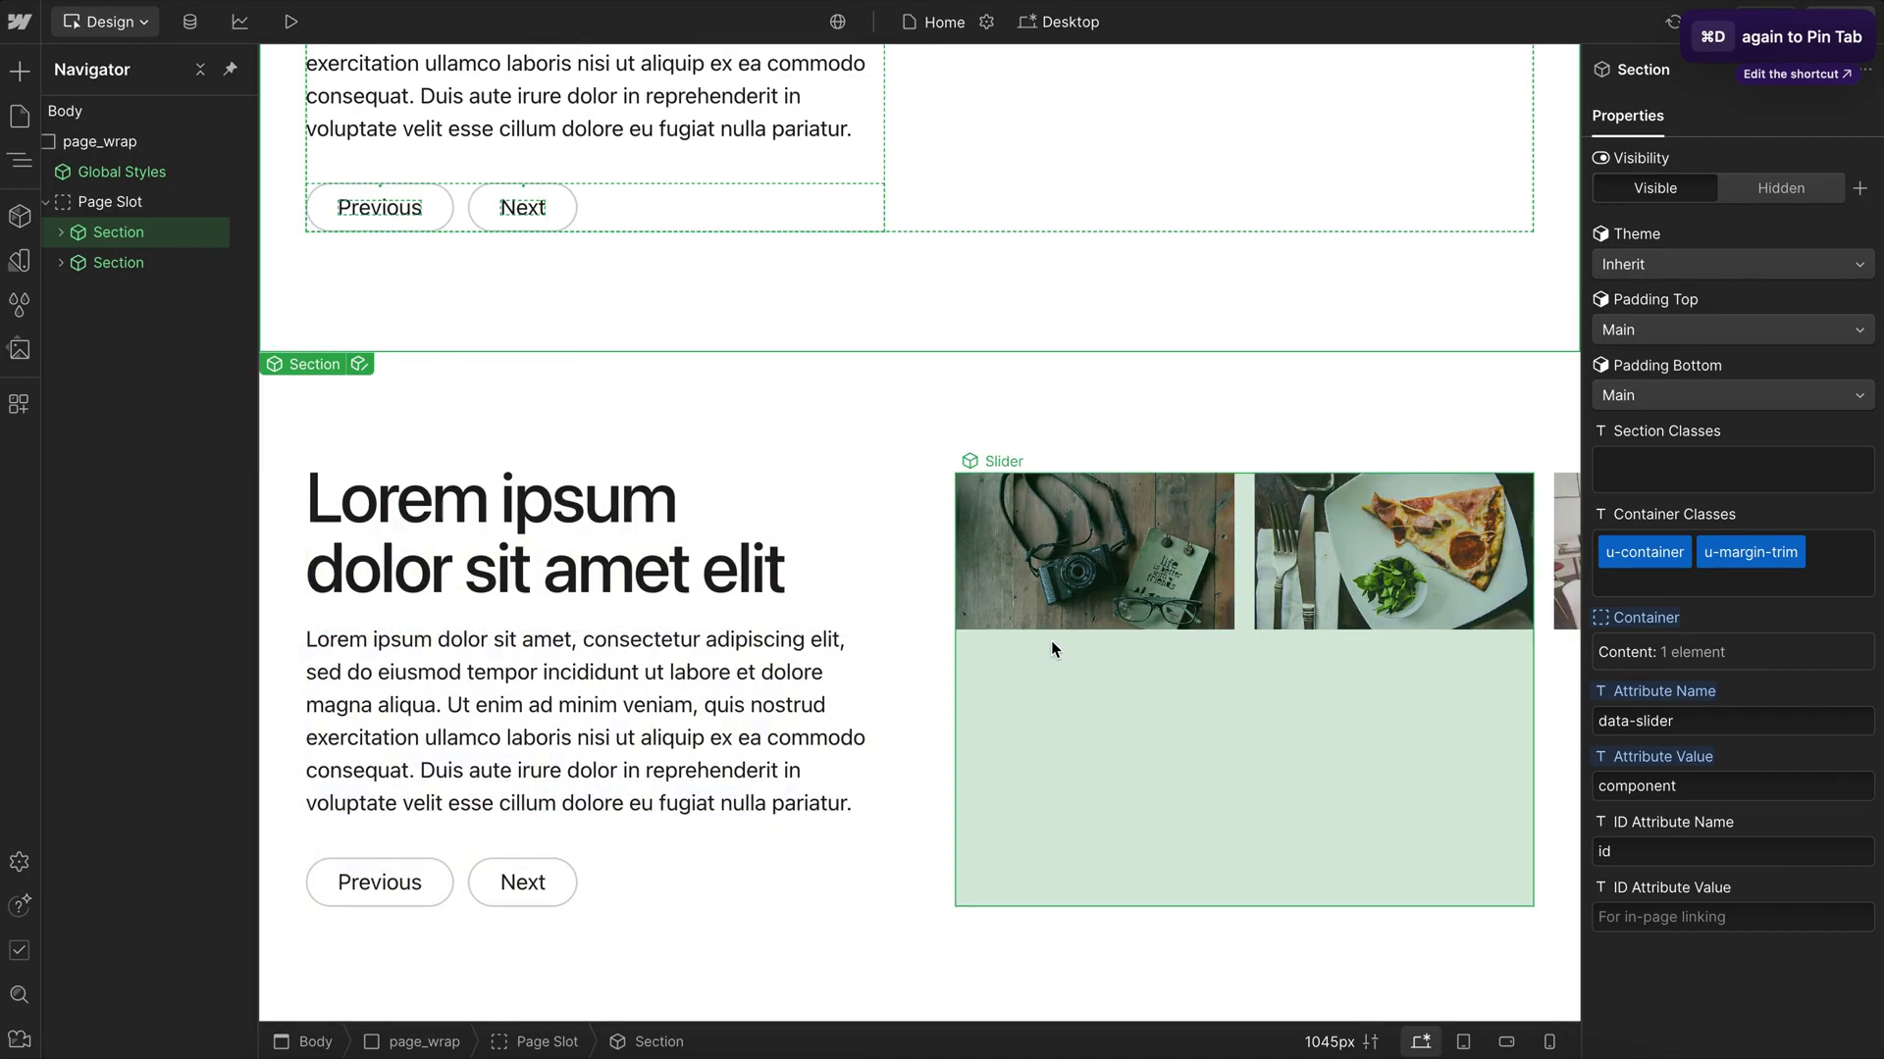
{"action": "left_click", "coordinate": [1207, 608]}
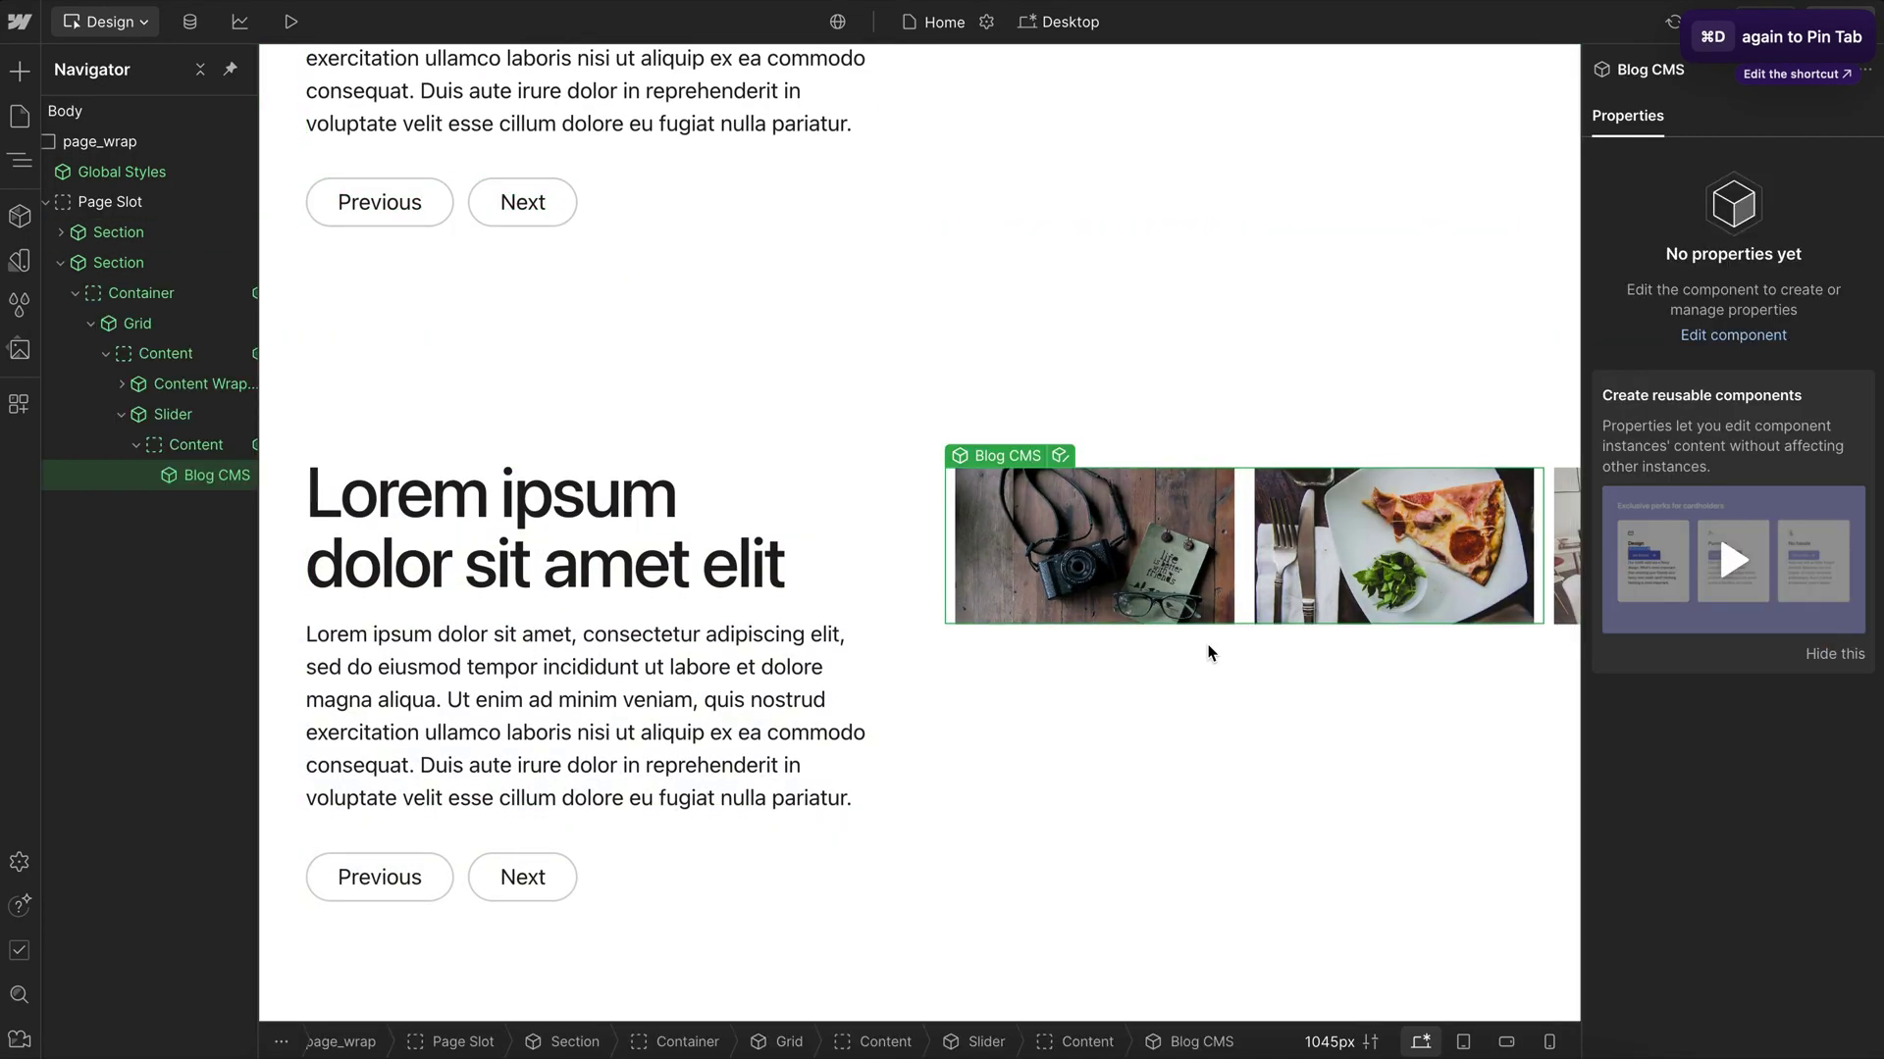
{"action": "left_click", "coordinate": [1058, 790]}
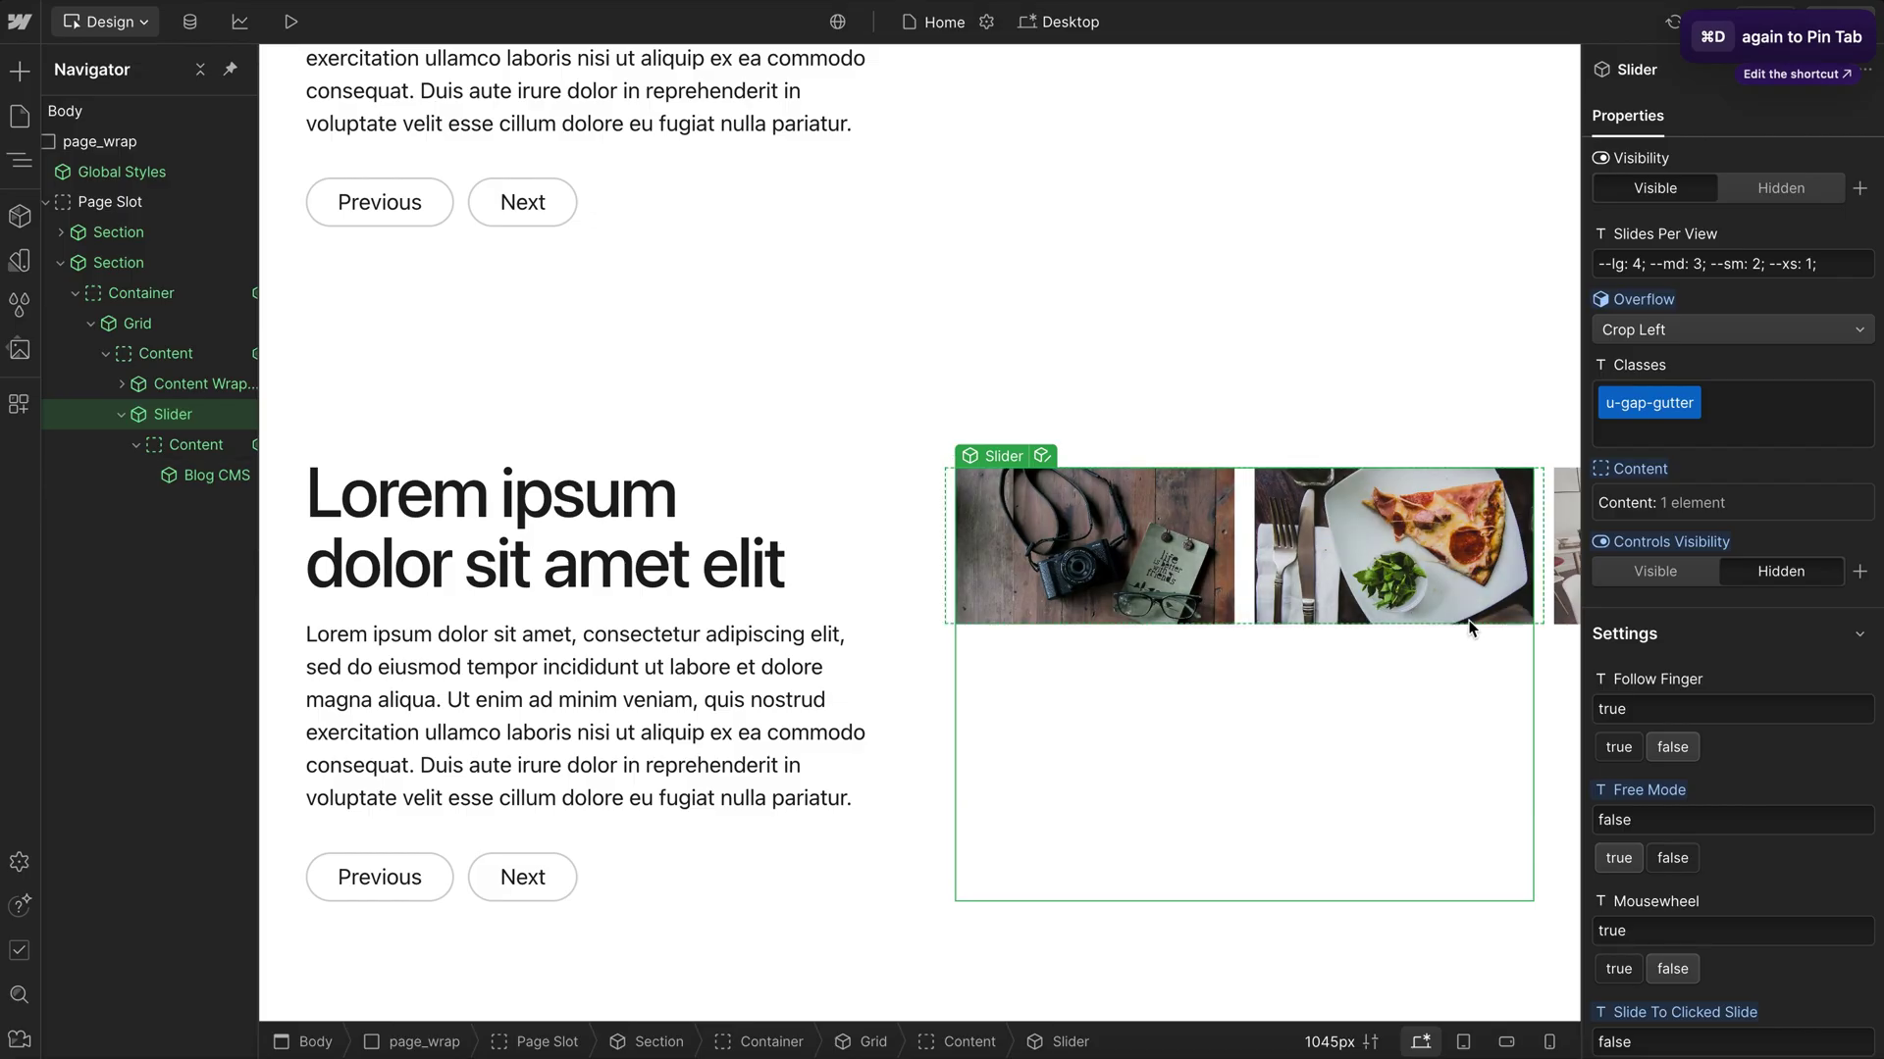
{"action": "scroll", "coordinate": [1742, 523], "scroll_direction": "down", "scroll_amount": 2}
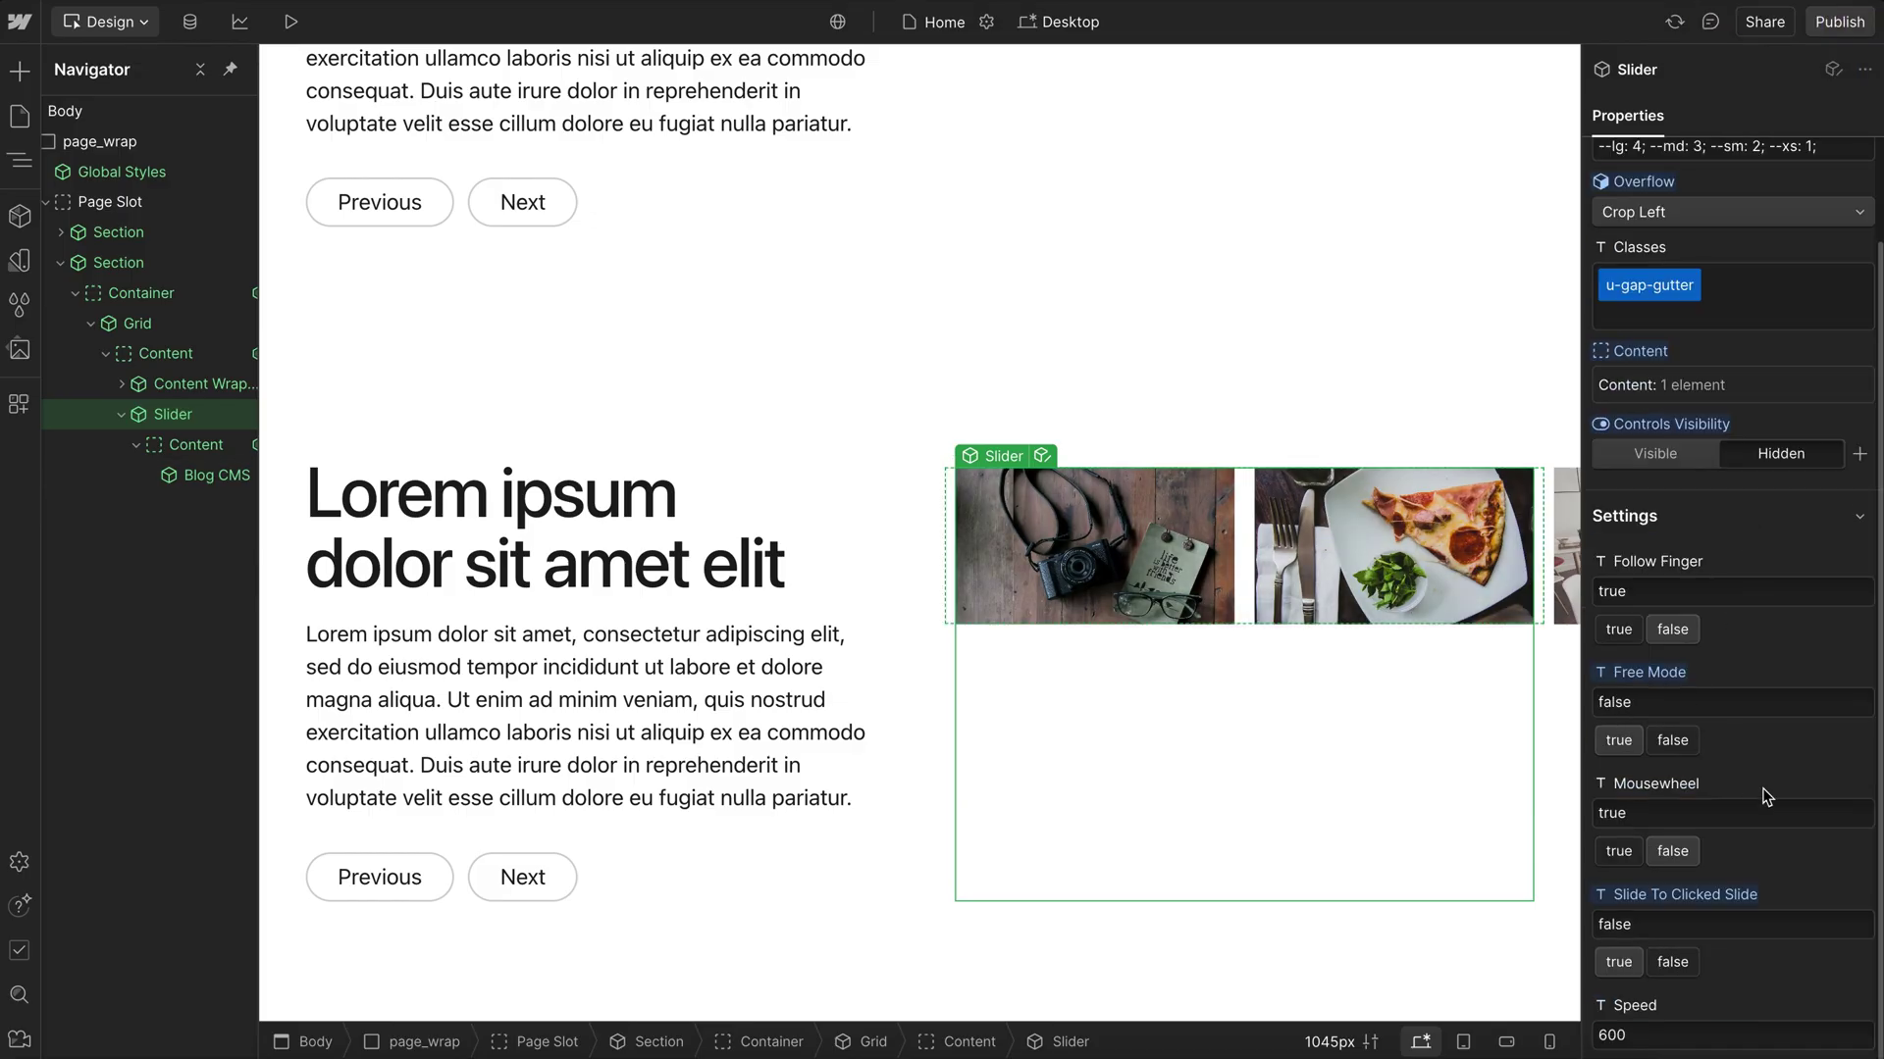